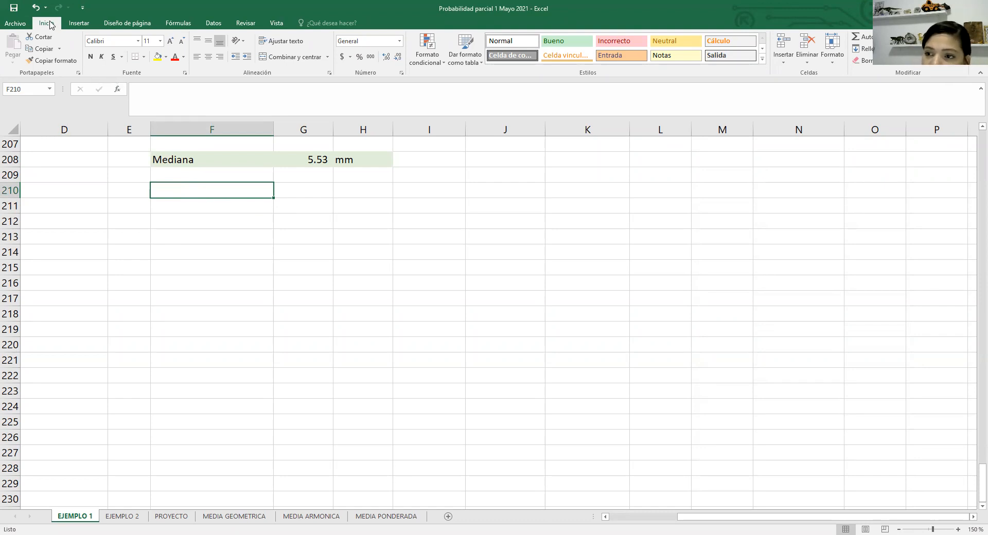
{"action": "left_click", "coordinate": [252, 250]}
{"action": "left_click", "coordinate": [231, 202]}
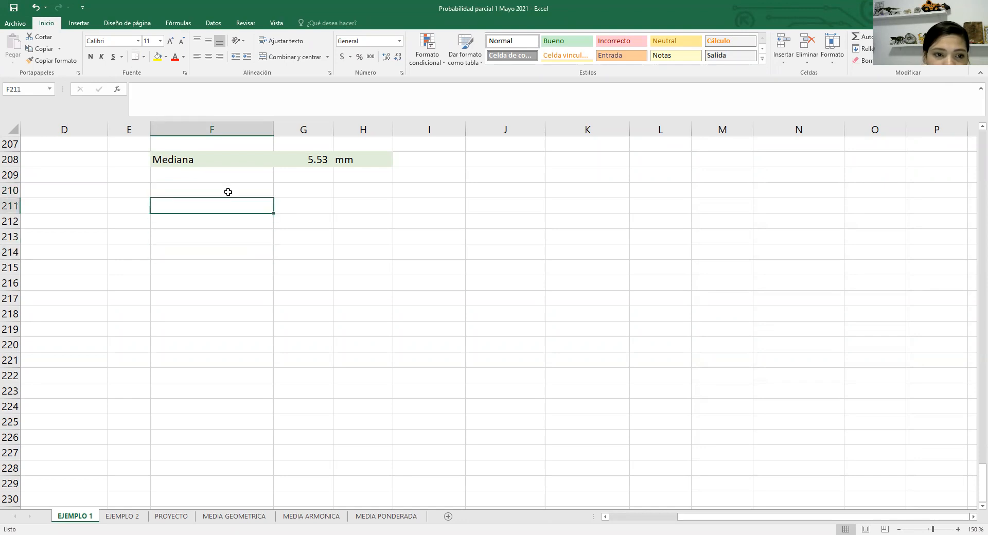
{"action": "left_click", "coordinate": [217, 181]}
{"action": "left_click", "coordinate": [211, 190]}
{"action": "left_click", "coordinate": [205, 212]}
Enter the section title "Medidas de dispersión" in cell F210, below the Mediana result
{"action": "left_click", "coordinate": [204, 195]}
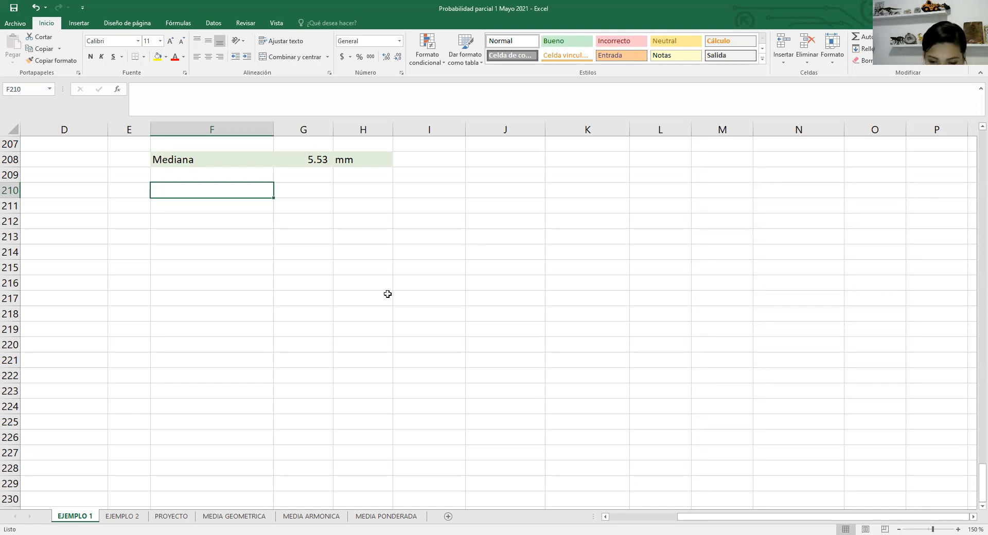
{"action": "type", "text": "Medidas de dispersi"}
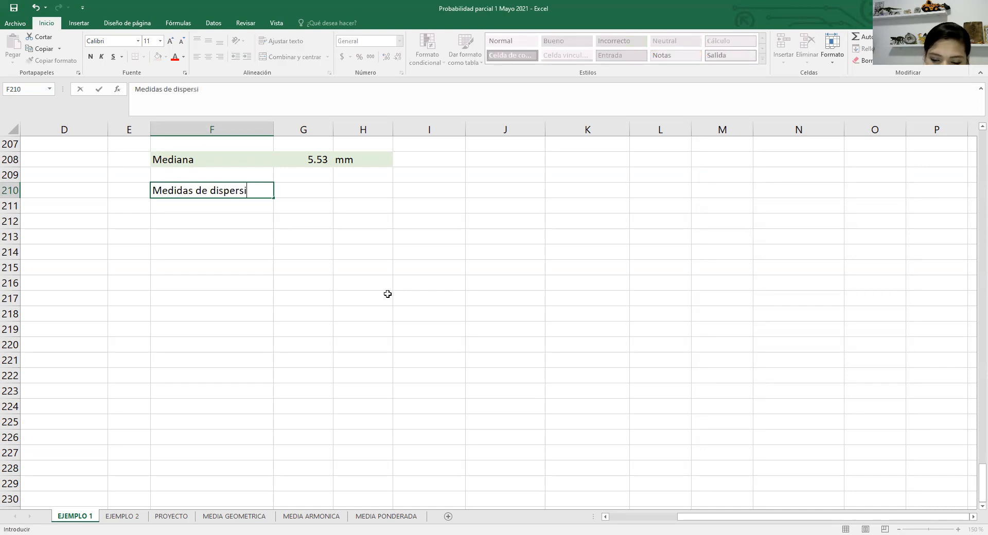
{"action": "type", "text": "ón"}
{"action": "key", "text": "Return"}
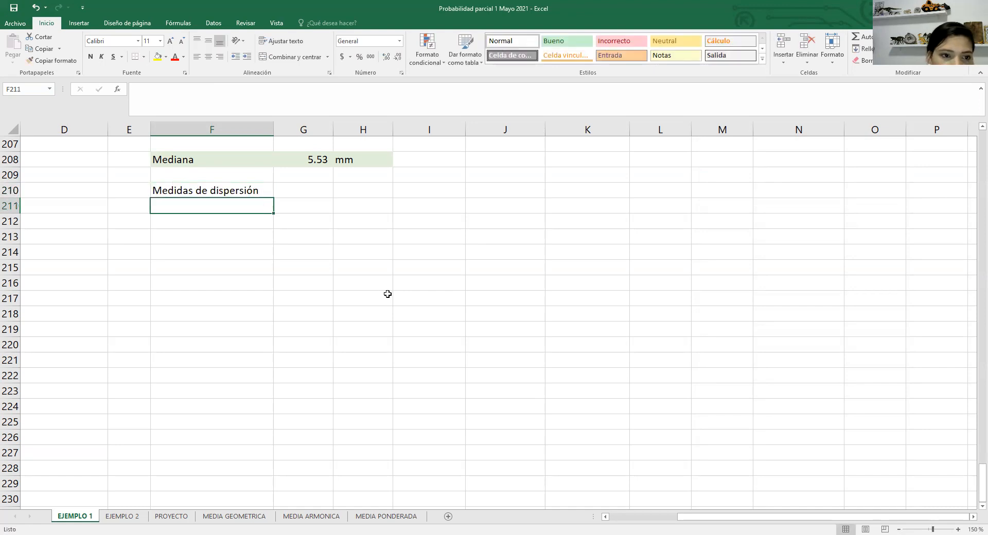
Make the "Medidas de dispersión" title bold and enlarge its font by several size increments
{"action": "left_click", "coordinate": [179, 195]}
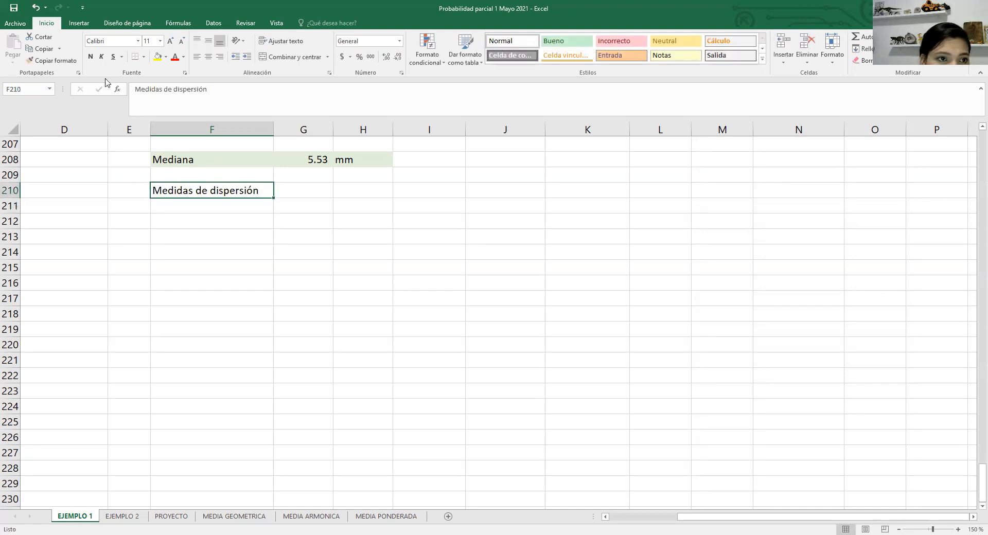
{"action": "left_click", "coordinate": [91, 56]}
{"action": "left_click", "coordinate": [169, 41]}
{"action": "left_click", "coordinate": [169, 41]}
{"action": "left_click", "coordinate": [169, 41]}
{"action": "left_click", "coordinate": [168, 41]}
{"action": "left_click", "coordinate": [169, 42]}
Enter the subheading "Rango Vmáx-Valormín" in cell F212, leaving one empty row under the title
{"action": "left_click", "coordinate": [211, 224]}
{"action": "left_click", "coordinate": [206, 231]}
{"action": "left_click_drag", "start_coordinate": [193, 218], "coordinate": [188, 226]}
{"action": "left_click", "coordinate": [186, 231]}
{"action": "left_click", "coordinate": [186, 231]}
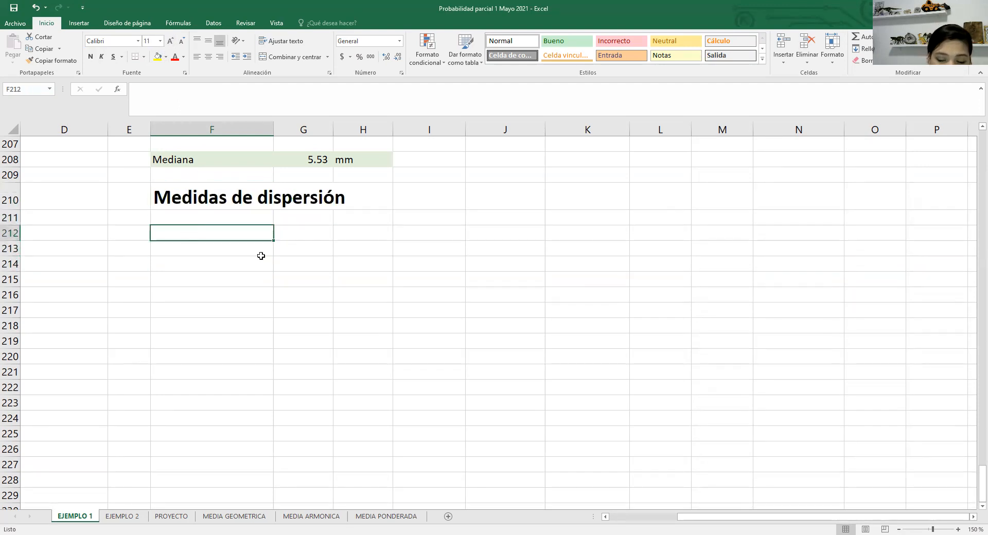
{"action": "type", "text": "Rang"}
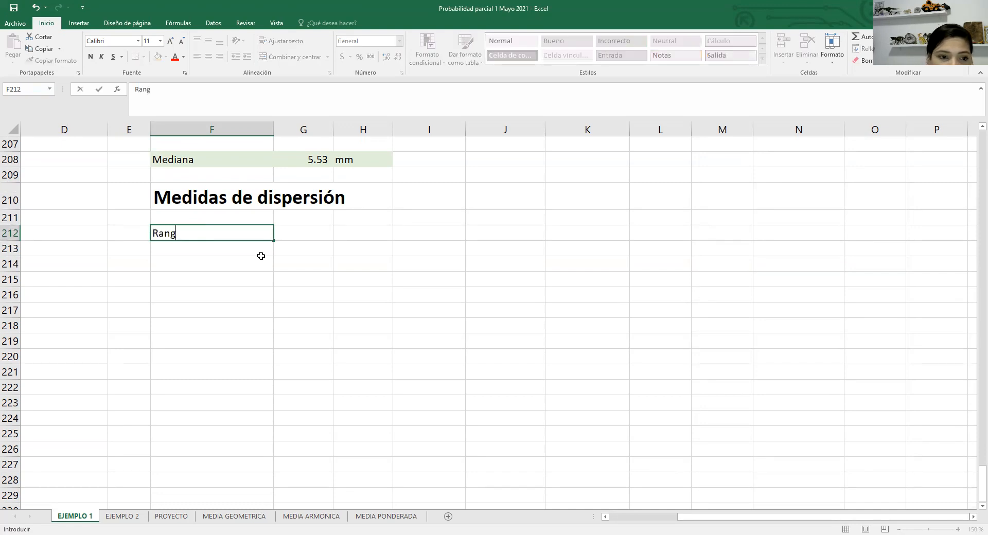
{"action": "type", "text": "o "}
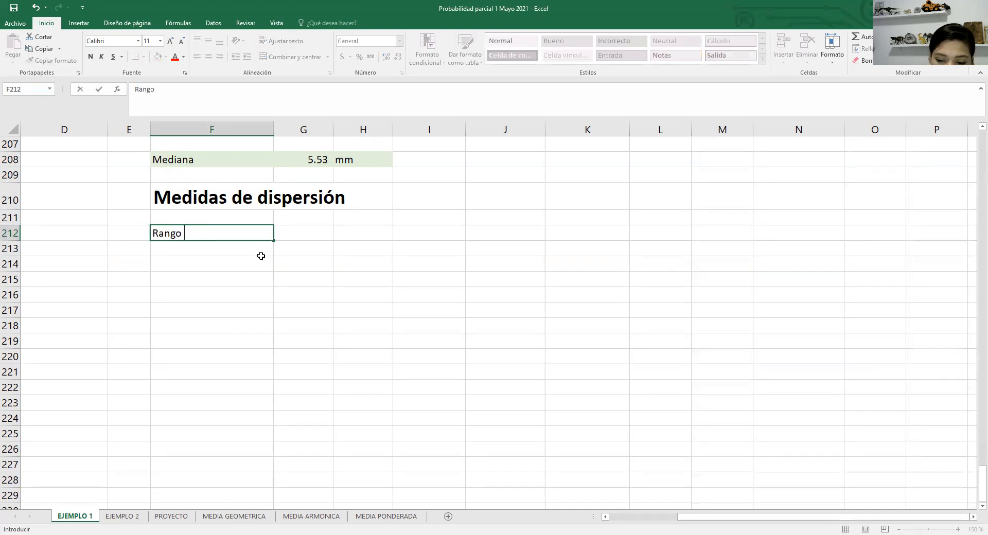
{"action": "type", "text": "Vmá"}
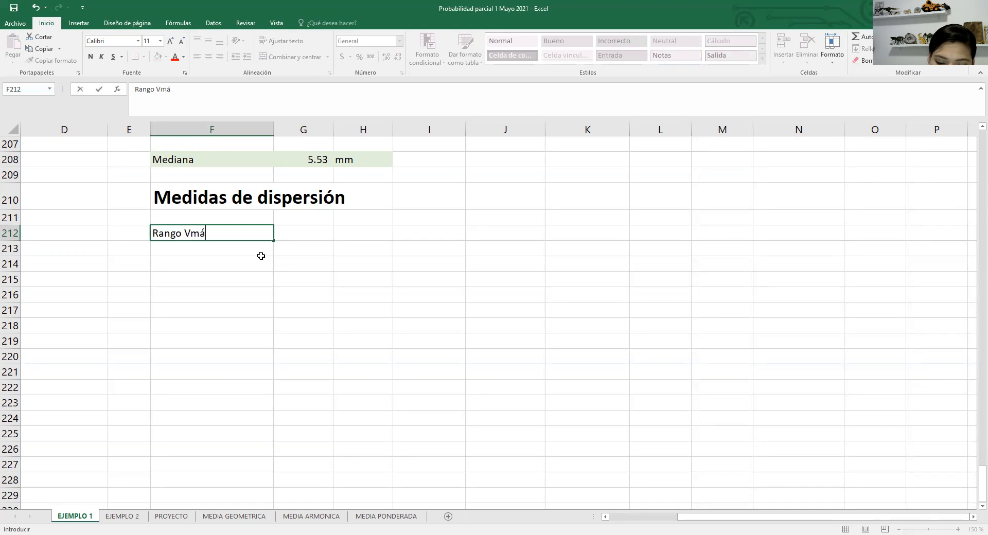
{"action": "type", "text": "x-V"}
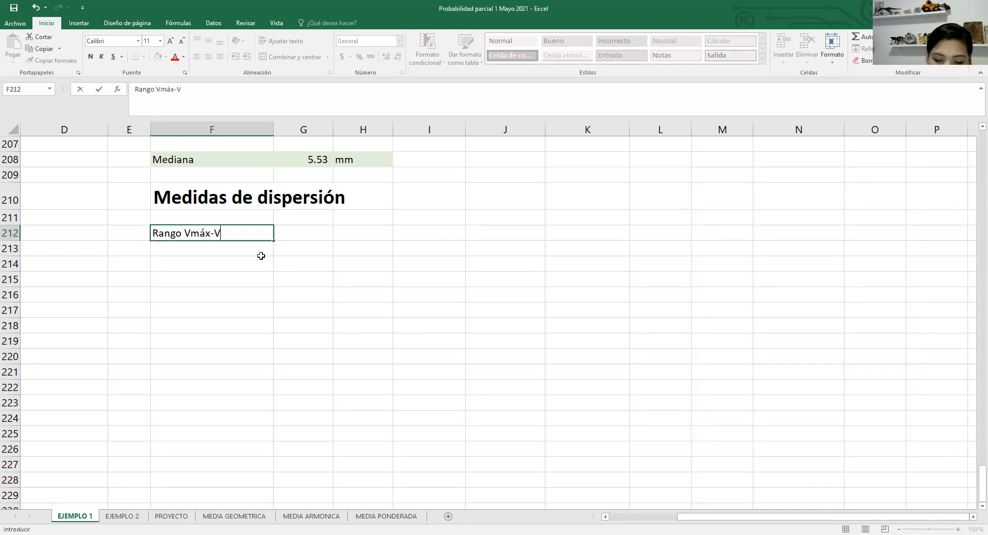
{"action": "type", "text": "alormín"}
{"action": "key", "text": "Return"}
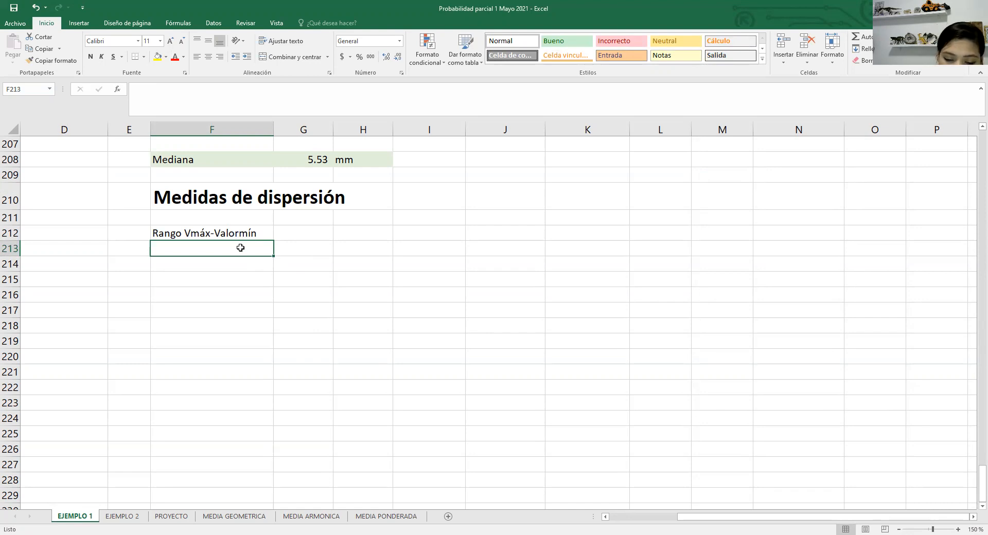
Add the row labels "Valor máximo" in F213 and "Valor mínimo" in F214
{"action": "type", "text": "Valor máx"}
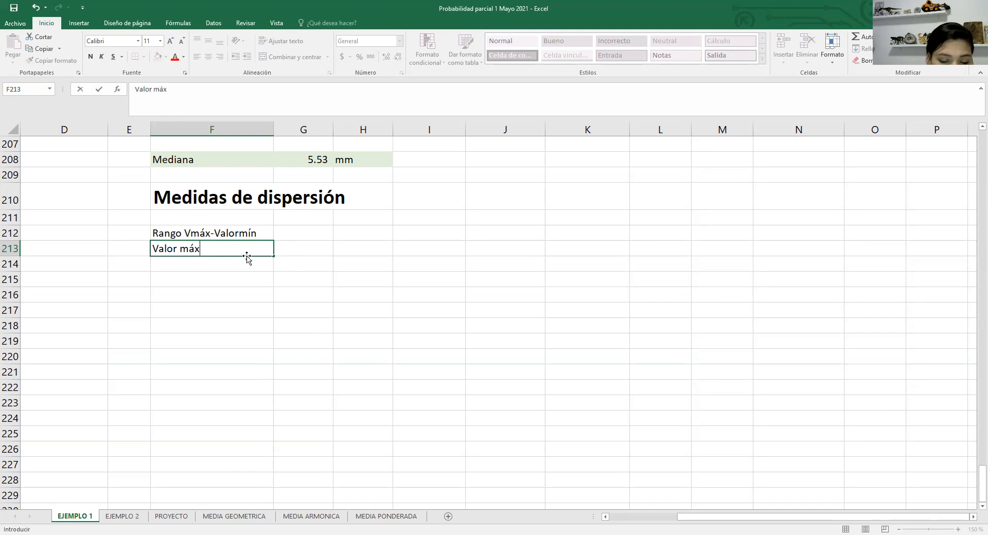
{"action": "type", "text": "imo"}
{"action": "key", "text": "Return"}
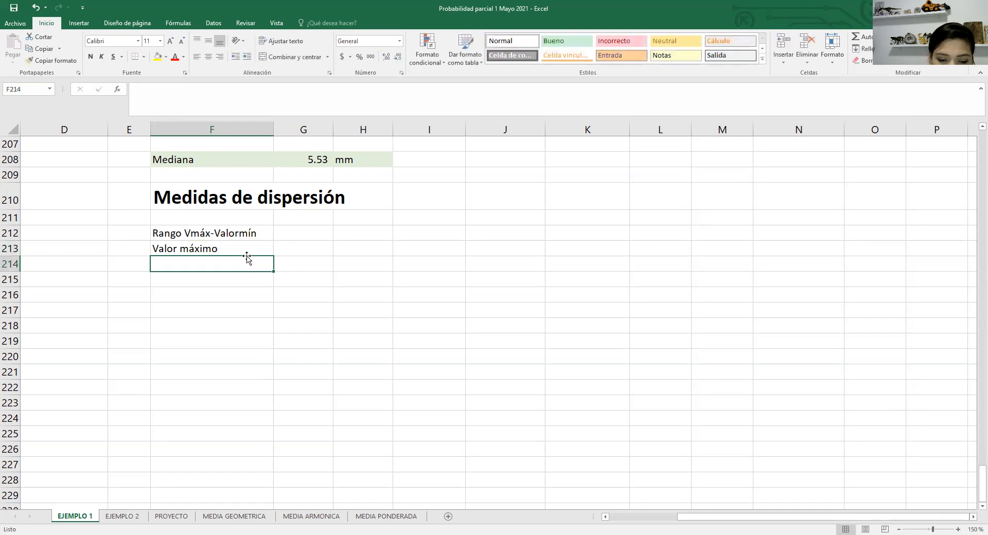
{"action": "type", "text": "Valor "}
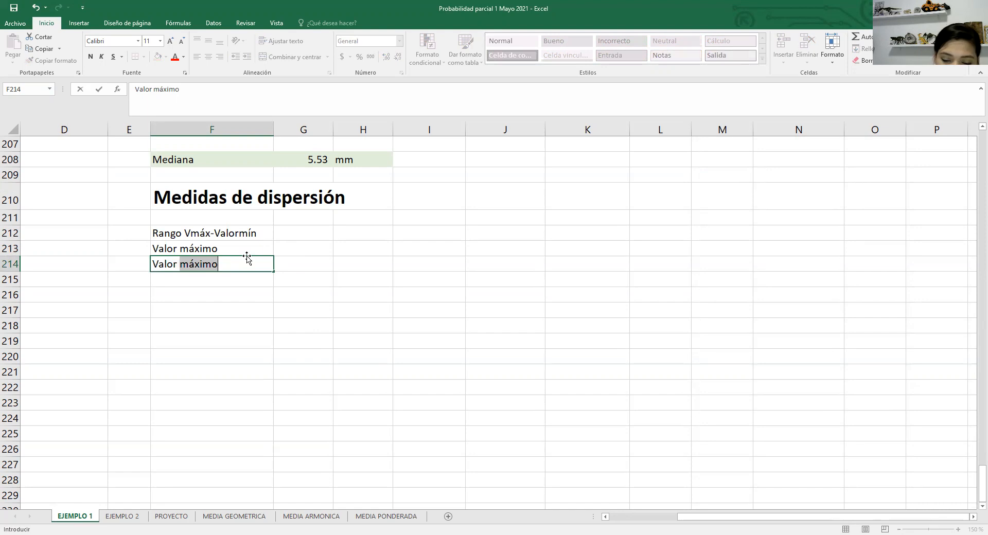
{"action": "type", "text": "mí"}
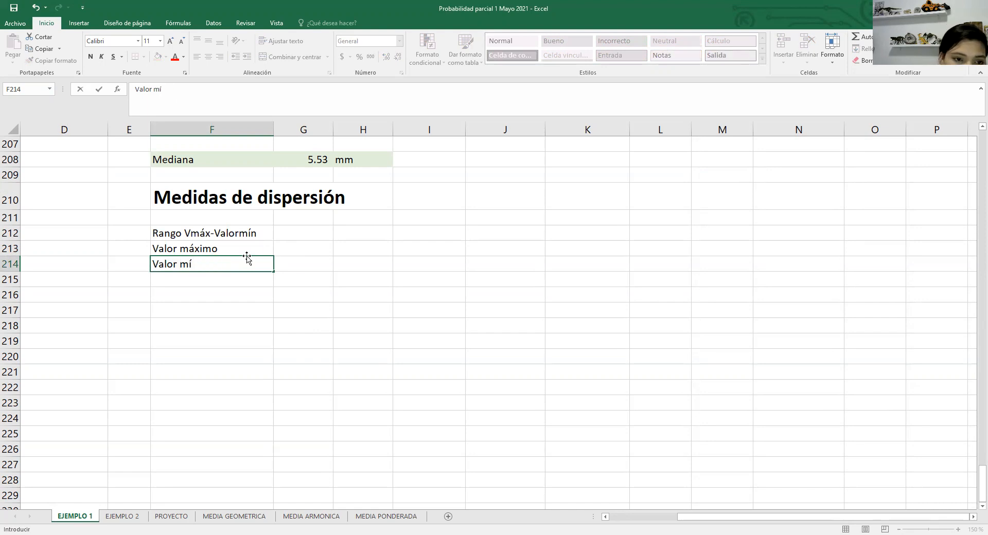
{"action": "type", "text": "nimo"}
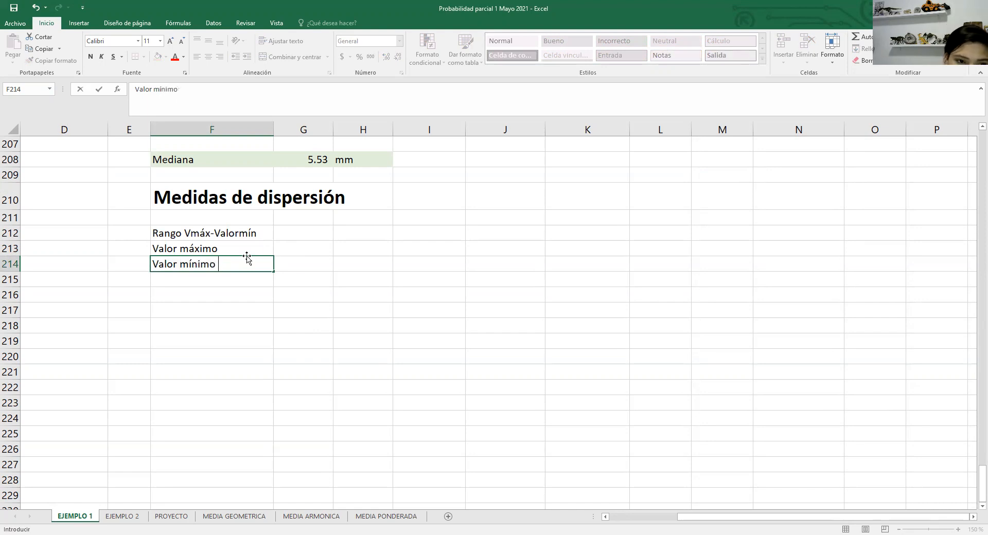
{"action": "key", "text": "Return"}
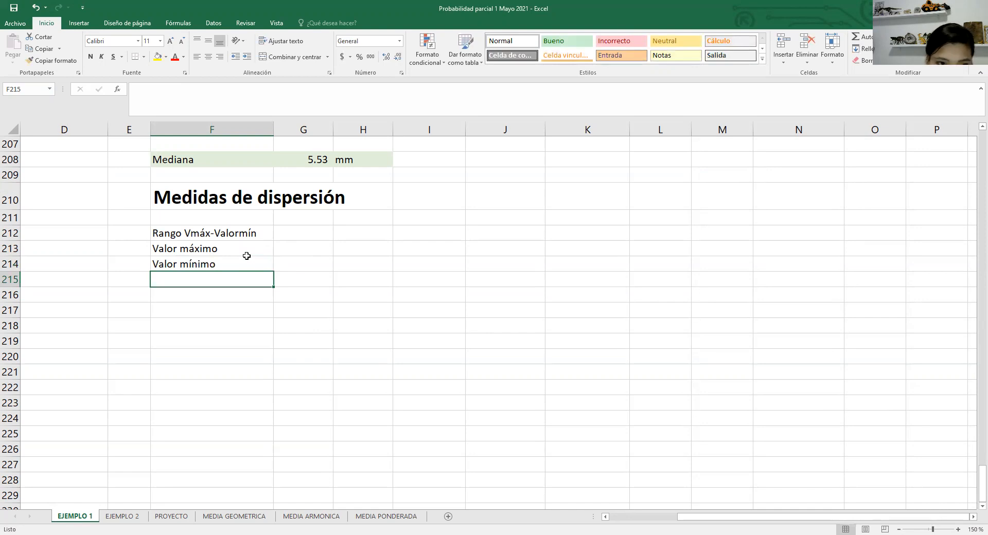
Merge and center the range subheading across F212:G212 and fill it with light green
{"action": "left_click_drag", "start_coordinate": [246, 239], "coordinate": [265, 233]}
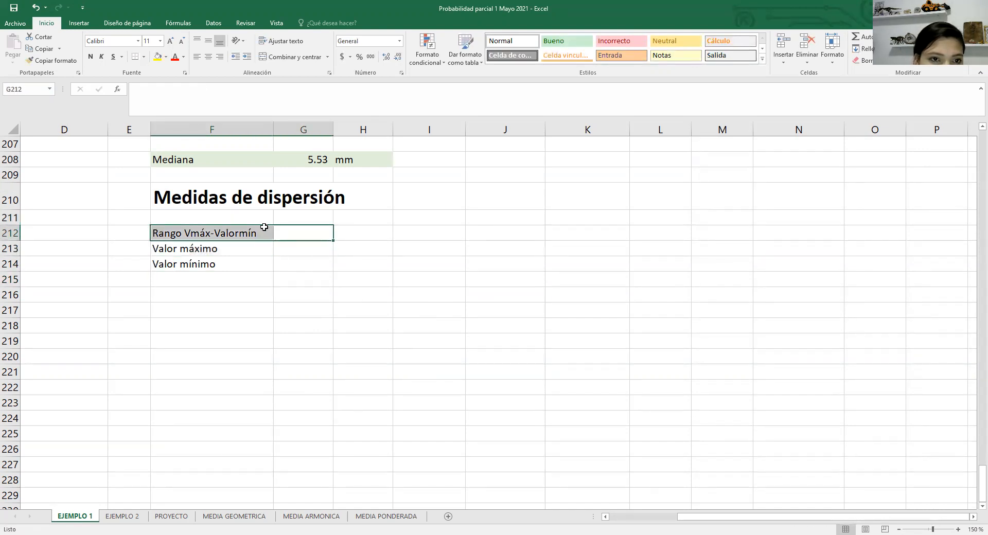
{"action": "left_click", "coordinate": [287, 57]}
{"action": "left_click", "coordinate": [165, 56]}
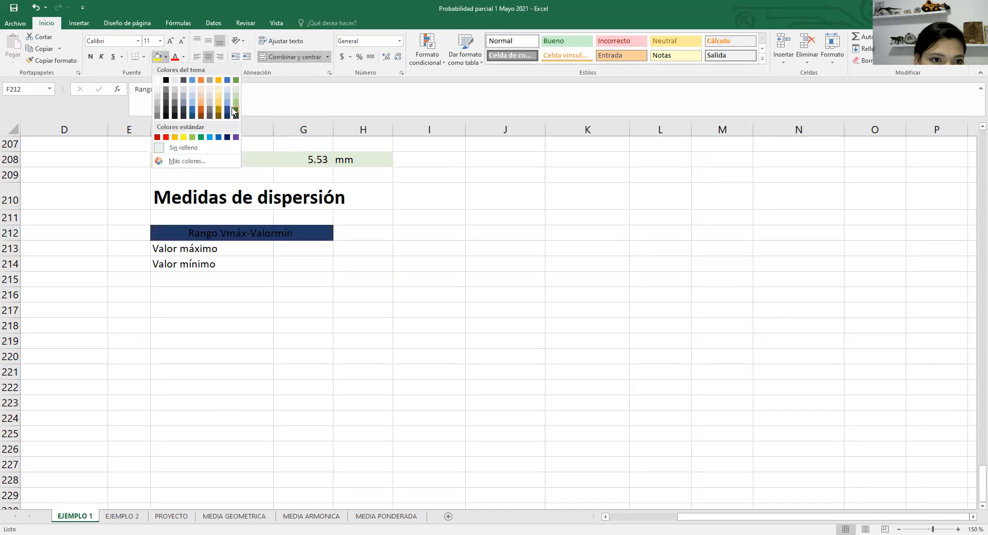
{"action": "left_click", "coordinate": [236, 96]}
Calculate the maximum value in G213 with the MAX function over the ordered data D6:D36
{"action": "left_click", "coordinate": [294, 258]}
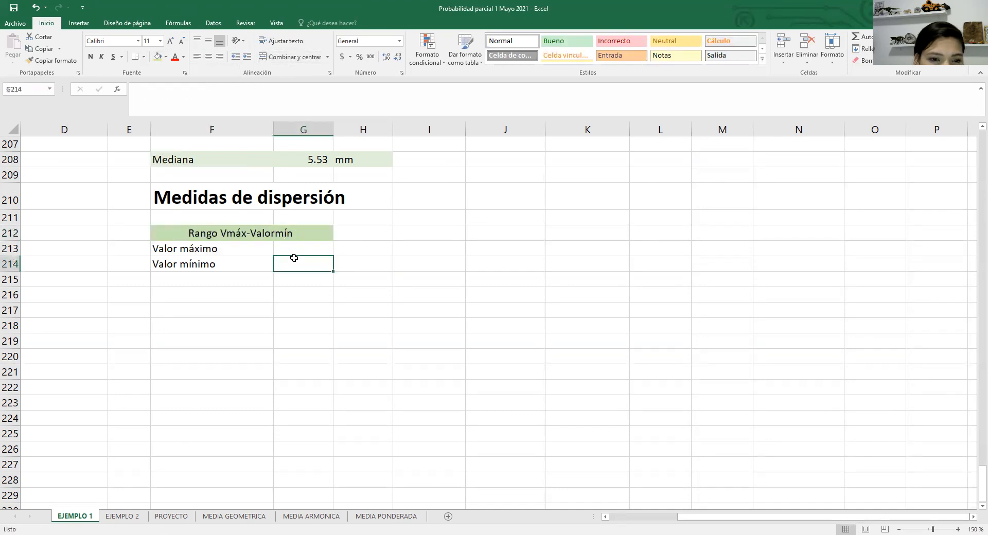
{"action": "left_click", "coordinate": [292, 249]}
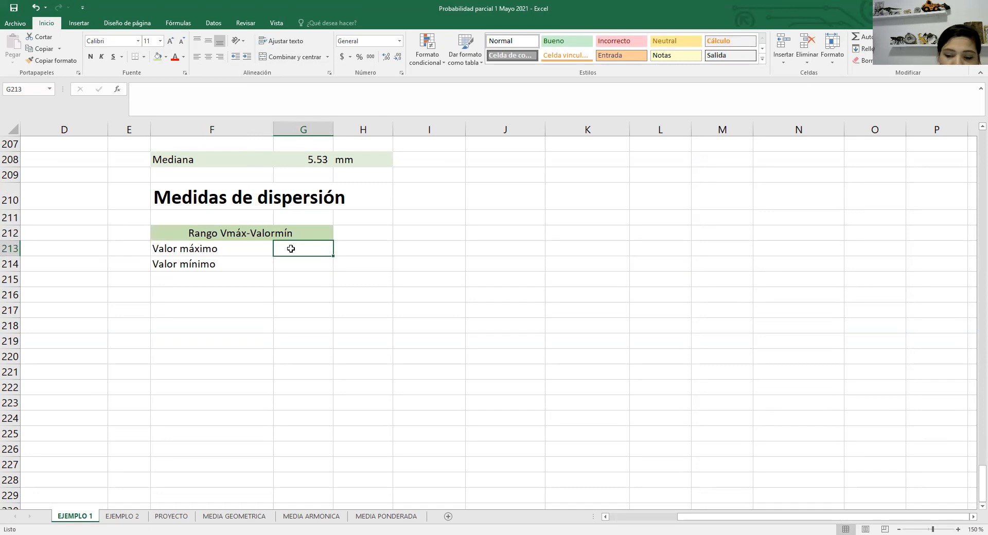
{"action": "type", "text": "="}
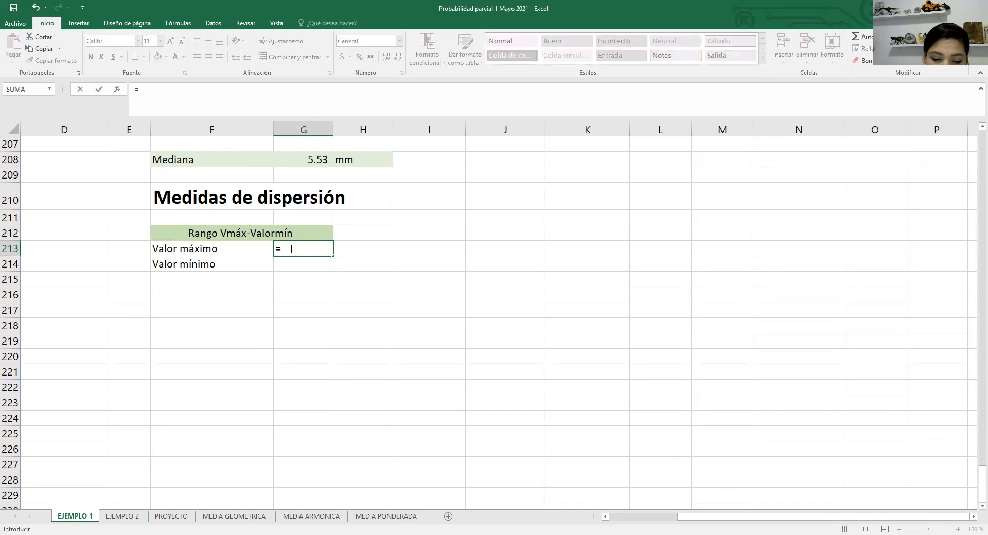
{"action": "type", "text": "max"}
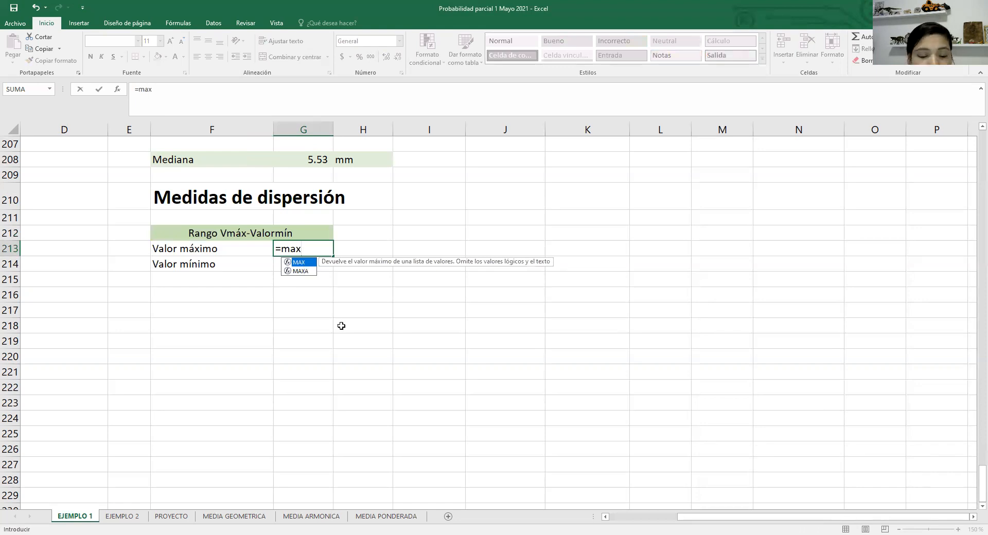
{"action": "key", "text": "Tab"}
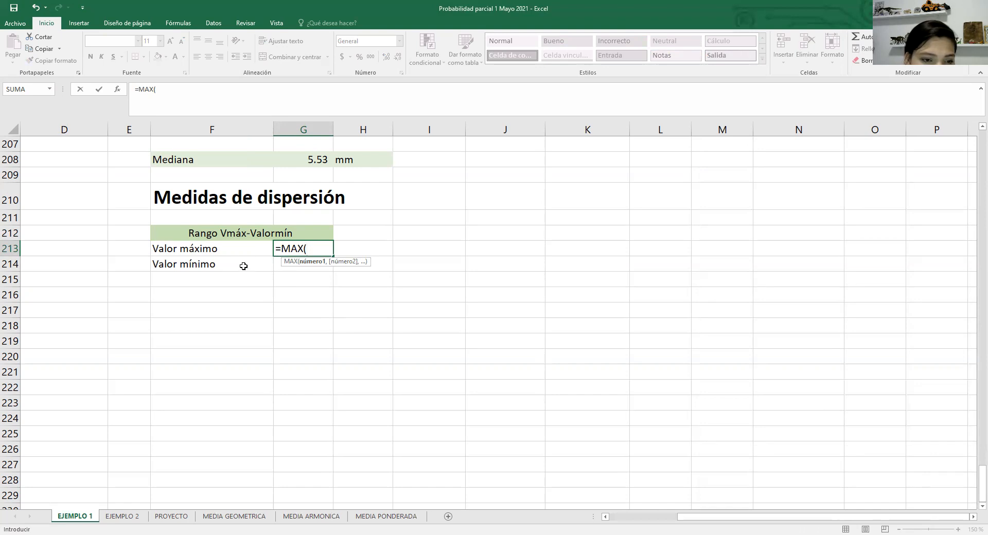
{"action": "scroll", "coordinate": [237, 268], "scroll_direction": "up", "scroll_amount": 20}
{"action": "scroll", "coordinate": [231, 270], "scroll_direction": "up", "scroll_amount": 20}
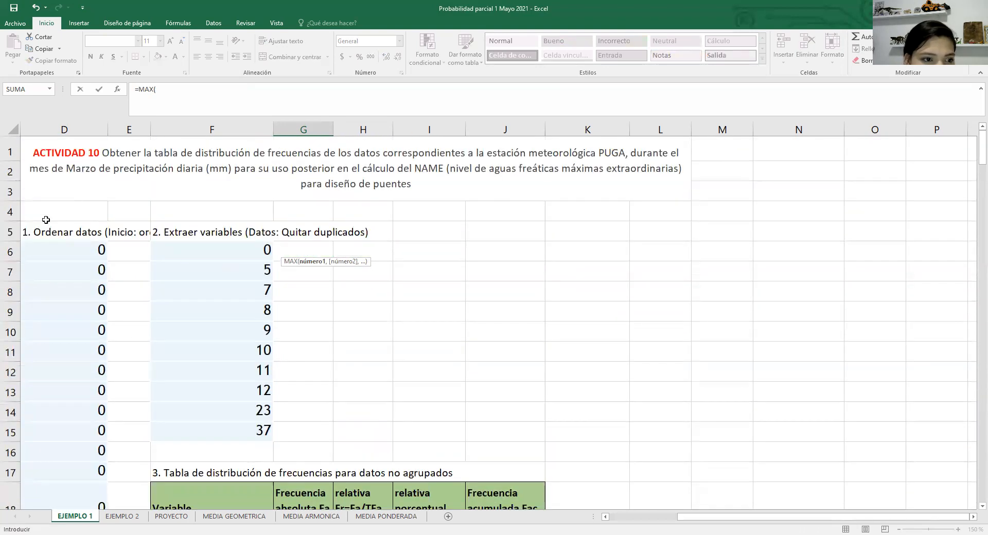
{"action": "left_click_drag", "start_coordinate": [72, 248], "coordinate": [62, 468]}
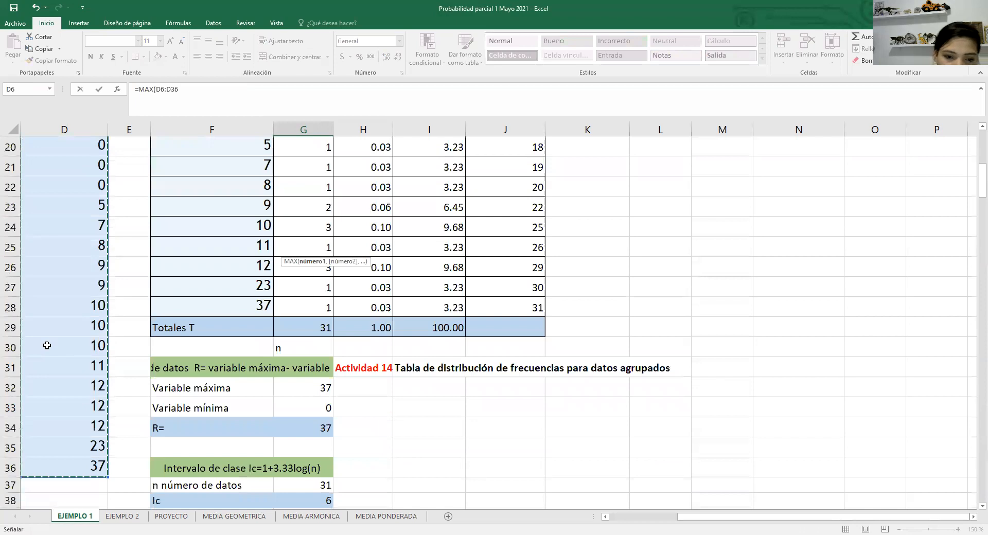
{"action": "key", "text": "Return"}
Calculate the minimum value in G214 with the MIN function over the ordered data D6:D36
{"action": "scroll", "coordinate": [221, 482], "scroll_direction": "down", "scroll_amount": 6}
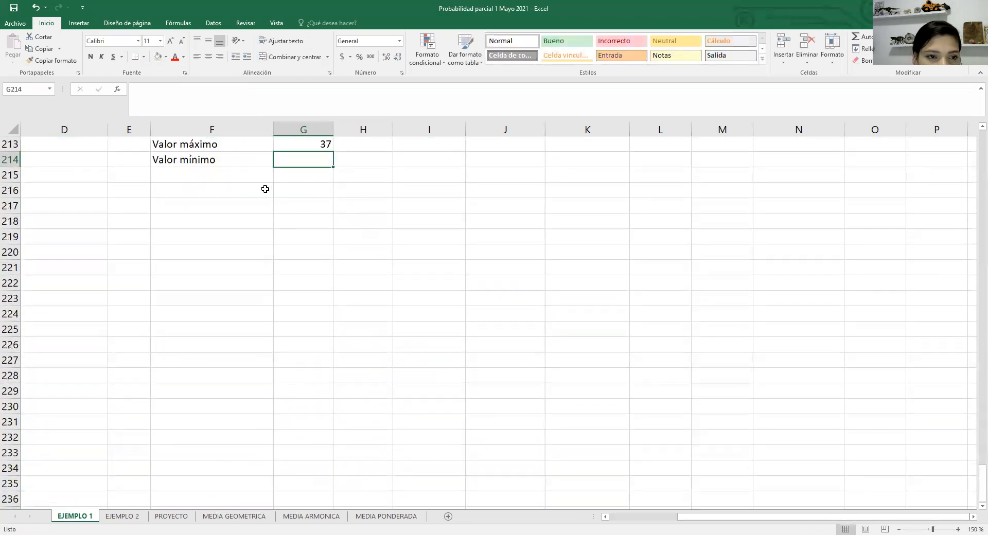
{"action": "type", "text": "="}
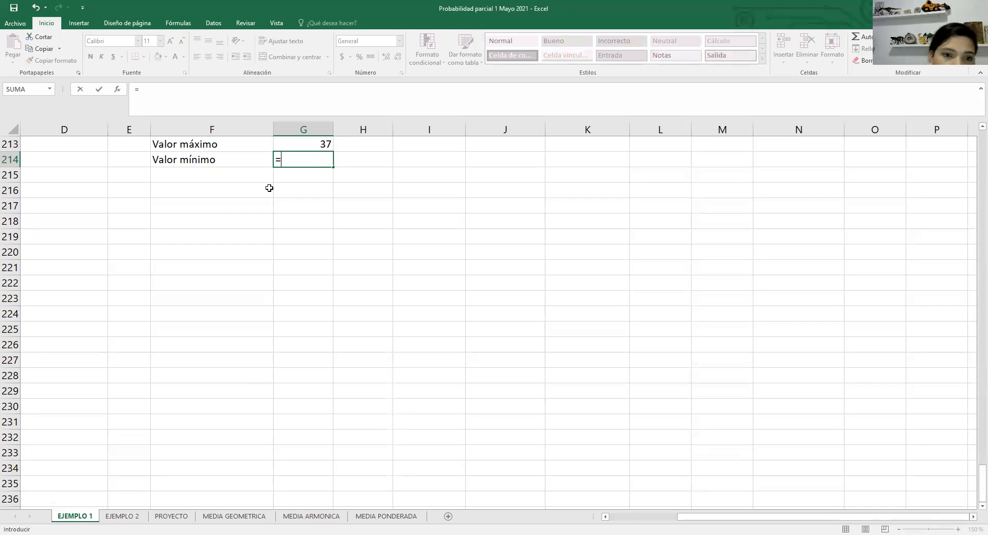
{"action": "type", "text": "min"}
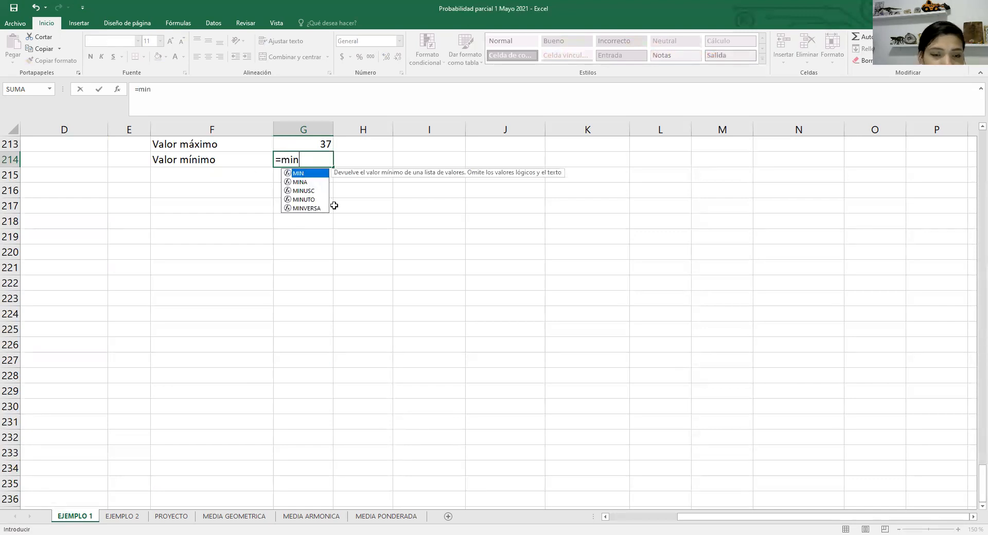
{"action": "double_click", "coordinate": [306, 173]}
{"action": "scroll", "coordinate": [313, 188], "scroll_direction": "up", "scroll_amount": 6}
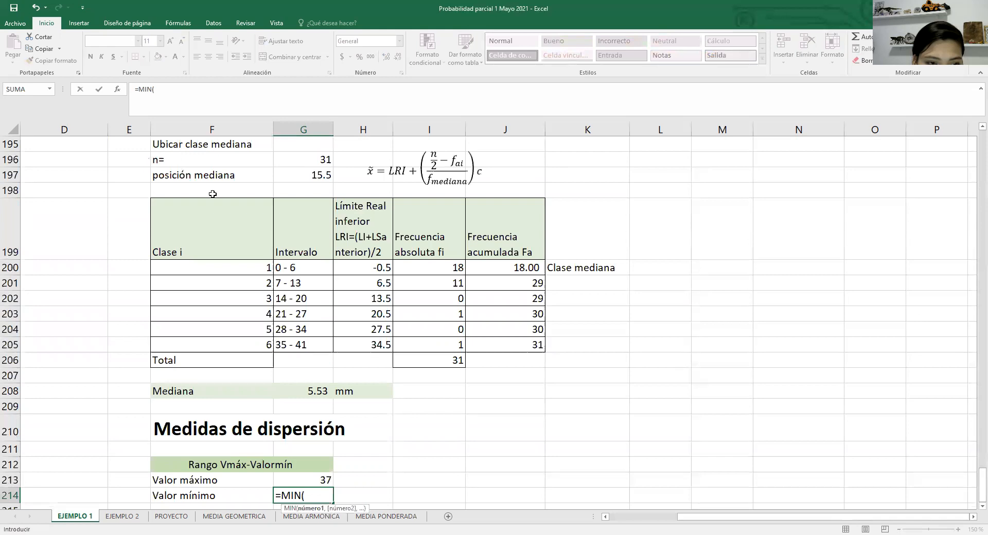
{"action": "scroll", "coordinate": [280, 240], "scroll_direction": "up", "scroll_amount": 20}
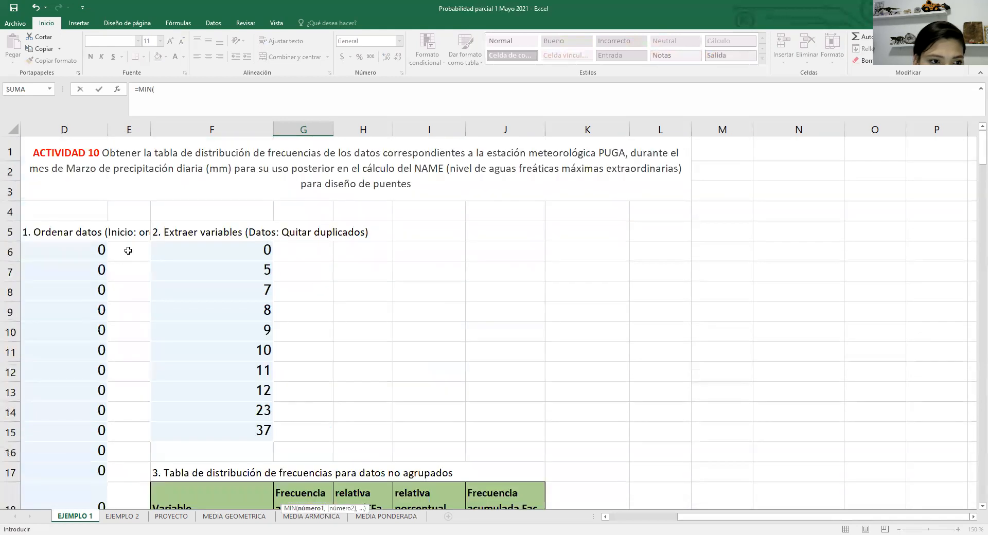
{"action": "left_click", "coordinate": [97, 251]}
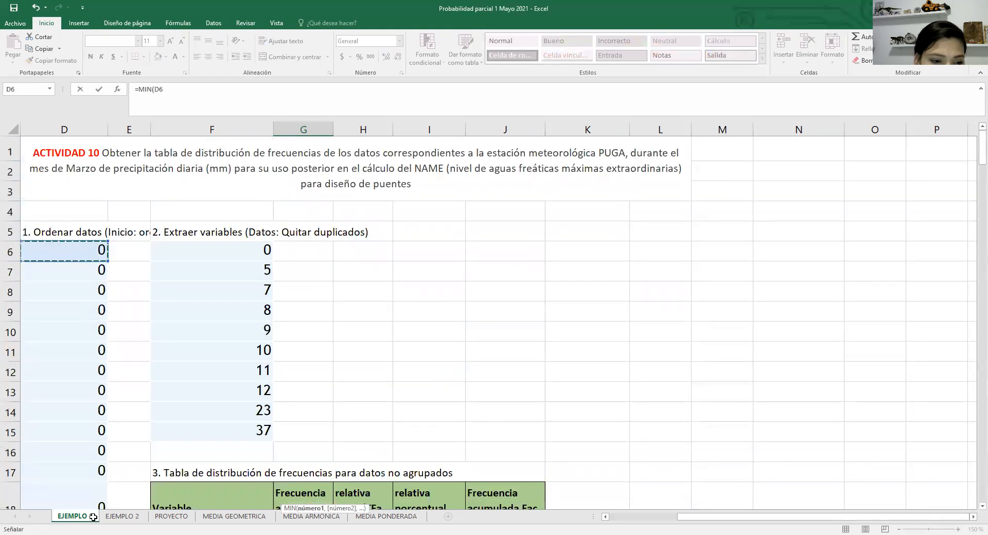
{"action": "key", "text": "ctrl+shift+Down"}
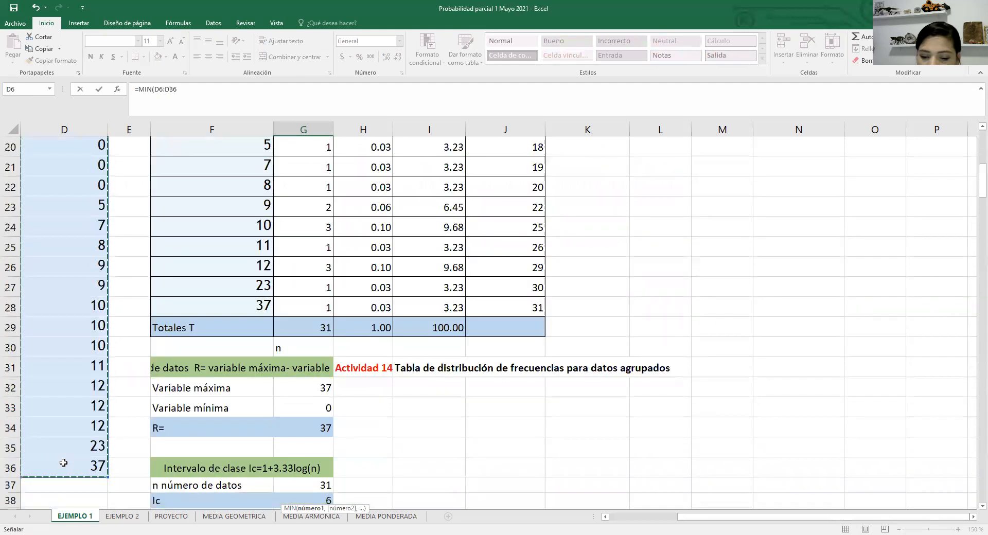
{"action": "key", "text": "Return"}
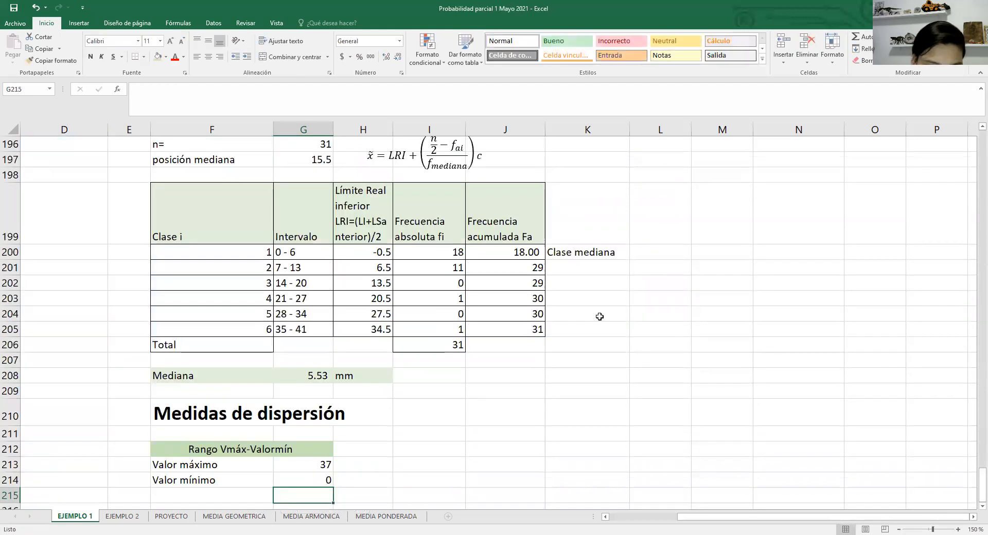
{"action": "scroll", "coordinate": [440, 330], "scroll_direction": "down", "scroll_amount": 6}
{"action": "scroll", "coordinate": [440, 330], "scroll_direction": "down", "scroll_amount": 1}
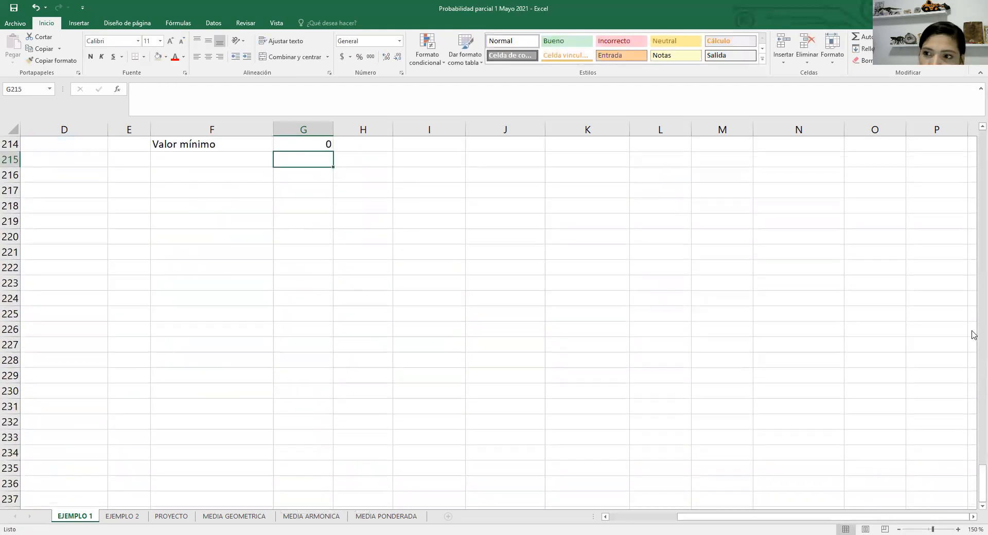
Add the row label "Rango" in F215, below the minimum value label
{"action": "left_click", "coordinate": [982, 127]}
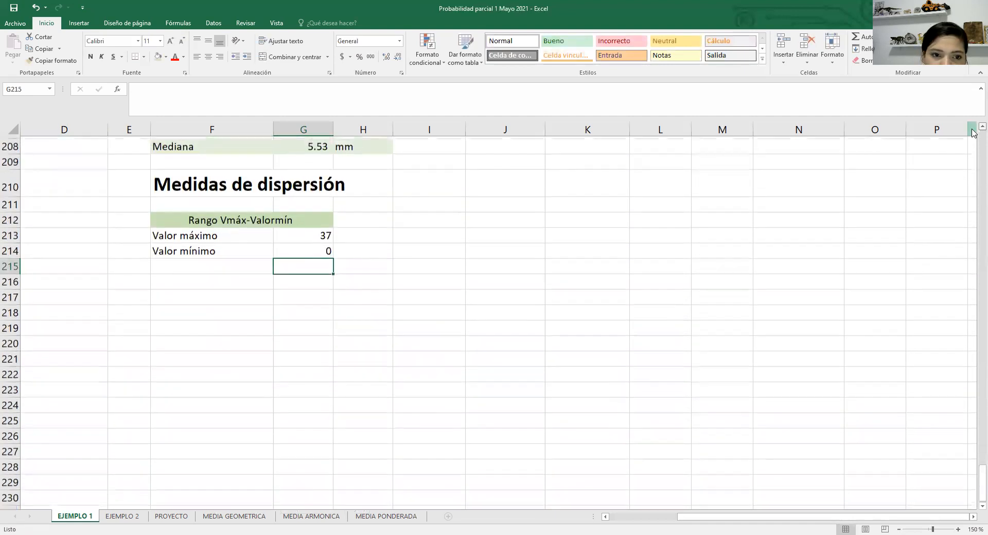
{"action": "left_click", "coordinate": [429, 295]}
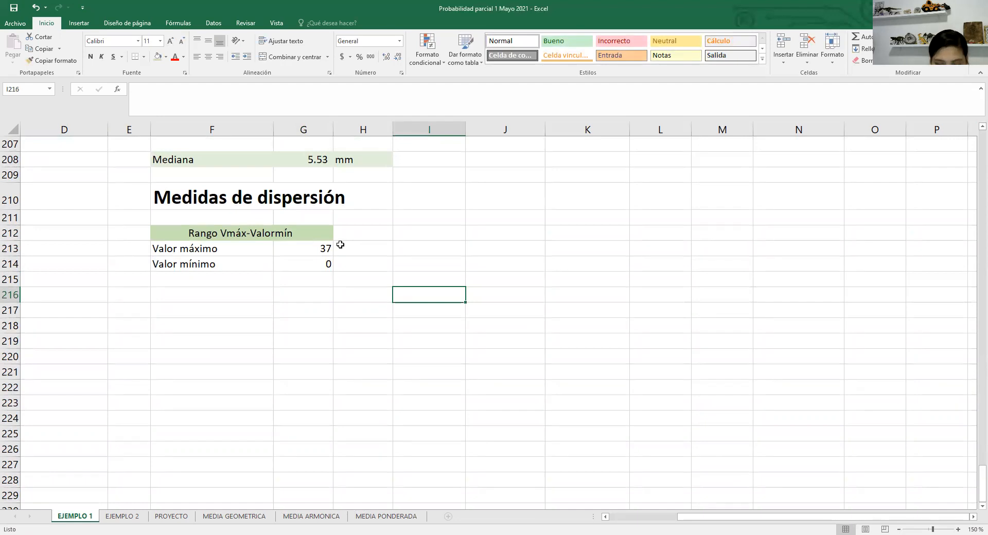
{"action": "left_click", "coordinate": [243, 283]}
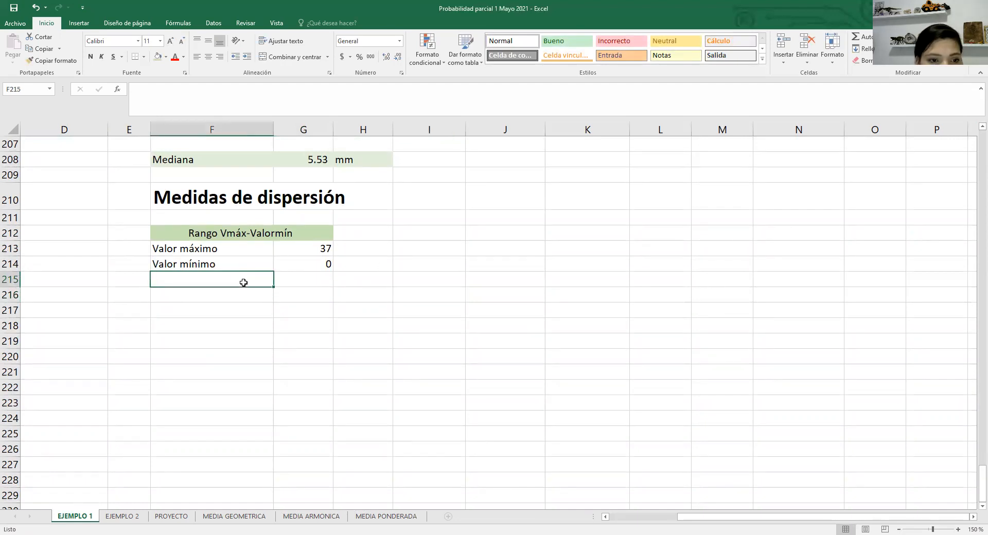
{"action": "type", "text": "Rango"}
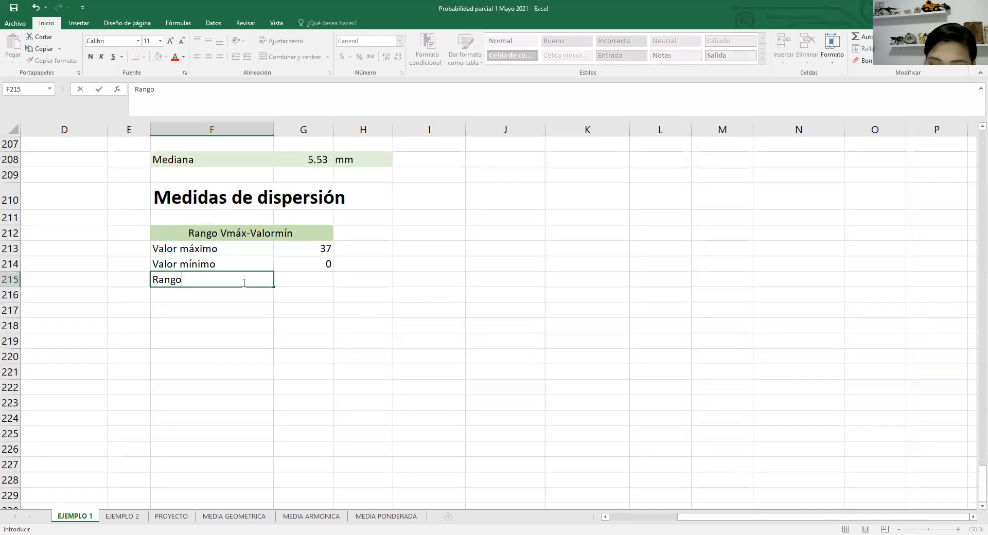
Calculate the range in G215 by subtracting the minimum value in G214 from the maximum value in G213
{"action": "left_click", "coordinate": [293, 283]}
{"action": "type", "text": "="}
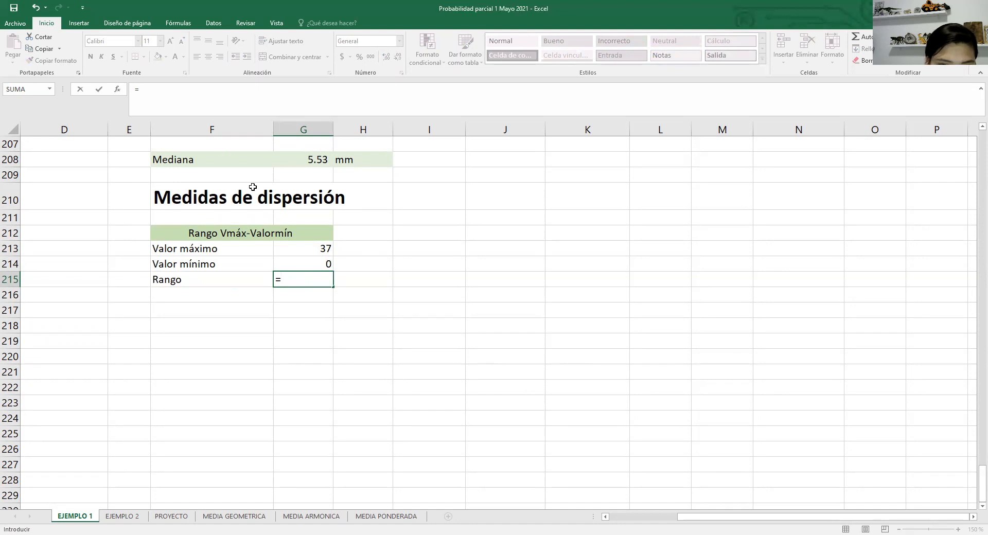
{"action": "left_click", "coordinate": [297, 245]}
{"action": "type", "text": "-"}
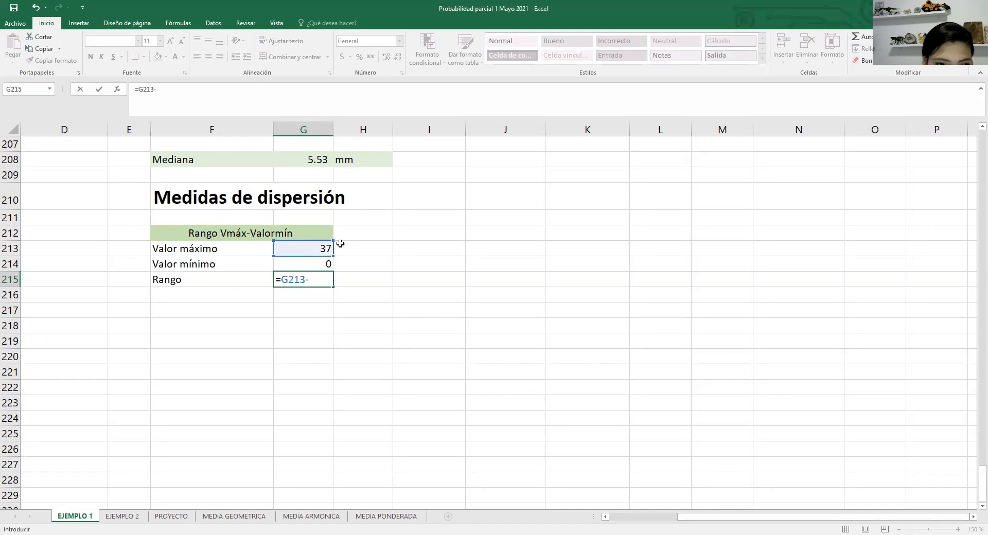
{"action": "left_click", "coordinate": [332, 264]}
{"action": "left_click", "coordinate": [327, 265]}
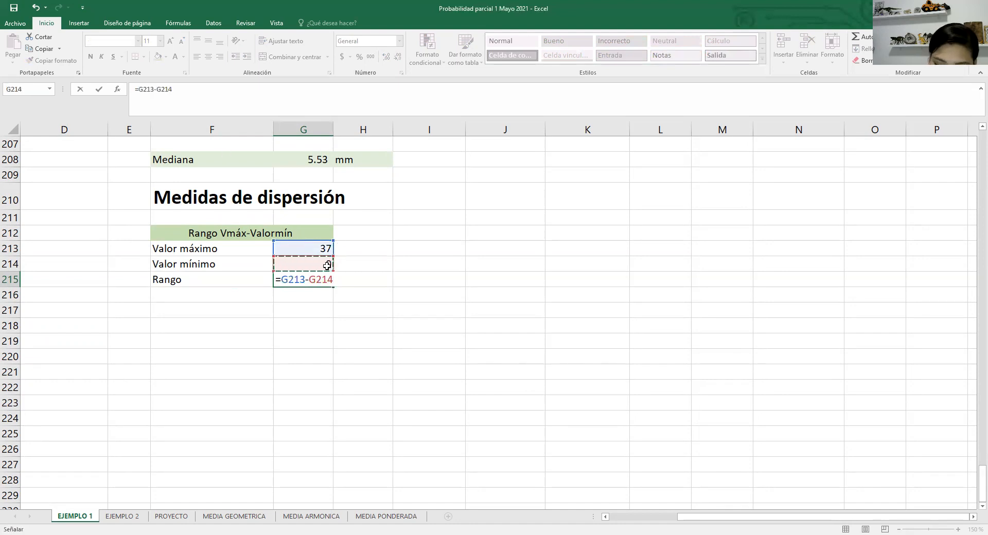
{"action": "key", "text": "Return"}
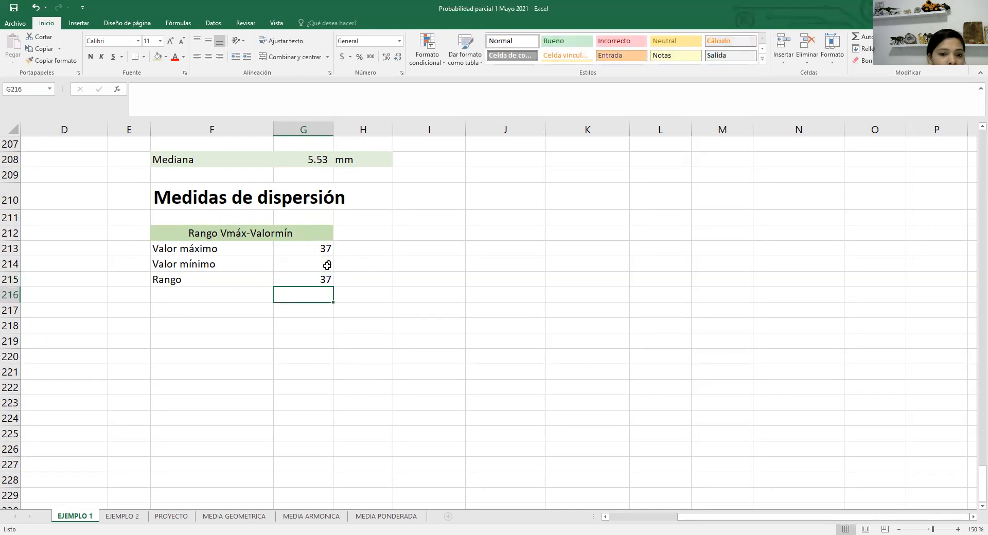
Widen column G slightly
{"action": "left_click", "coordinate": [242, 232]}
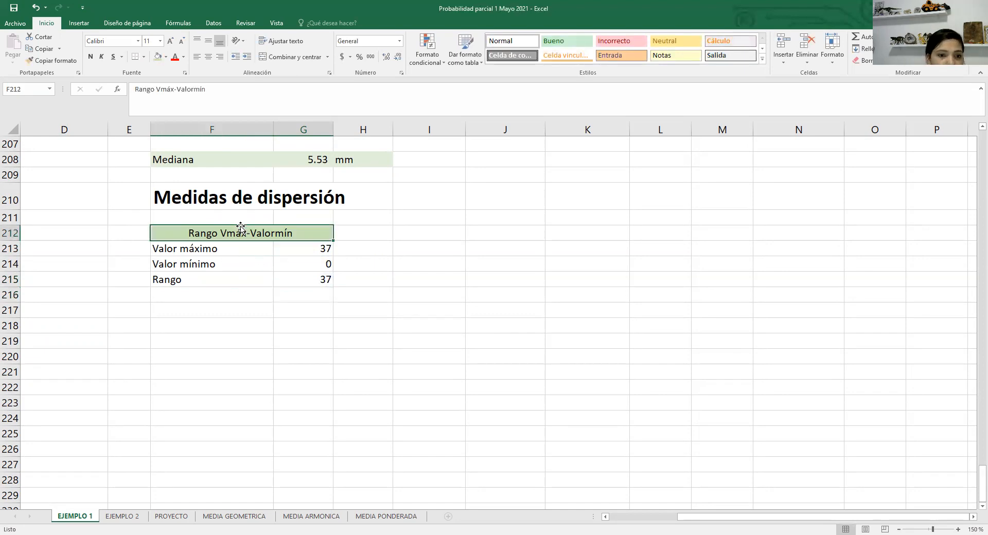
{"action": "left_click", "coordinate": [233, 263]}
{"action": "left_click", "coordinate": [232, 278]}
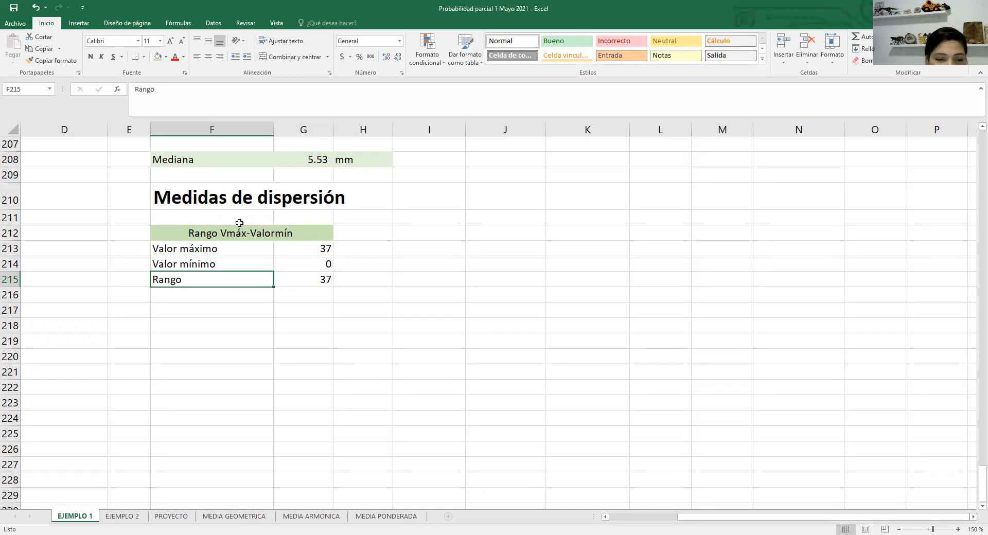
{"action": "left_click_drag", "start_coordinate": [332, 130], "coordinate": [349, 130]}
{"action": "left_click", "coordinate": [360, 309]}
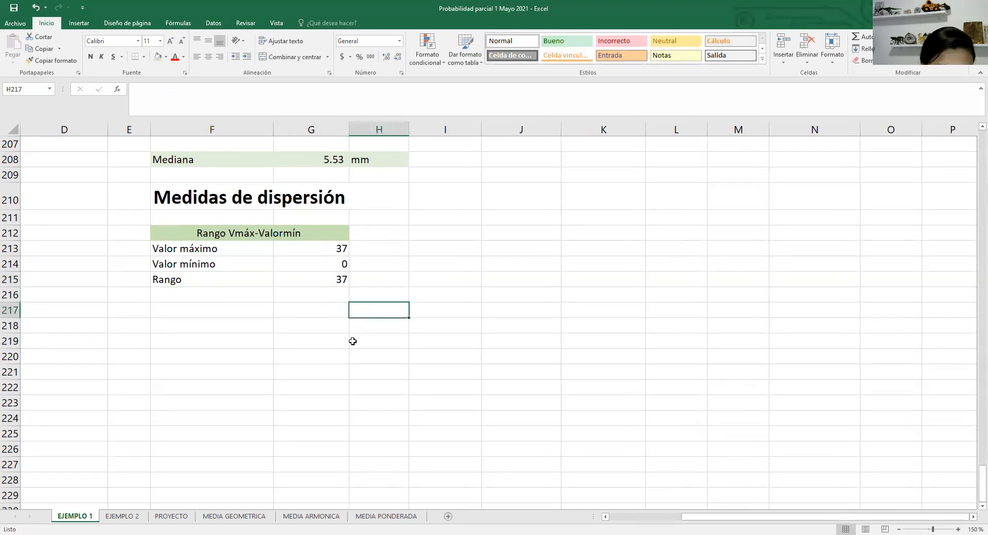
Merge and center F217:G217 and enter the subheading "Desviación media" in it
{"action": "left_click", "coordinate": [257, 299]}
{"action": "left_click", "coordinate": [258, 311]}
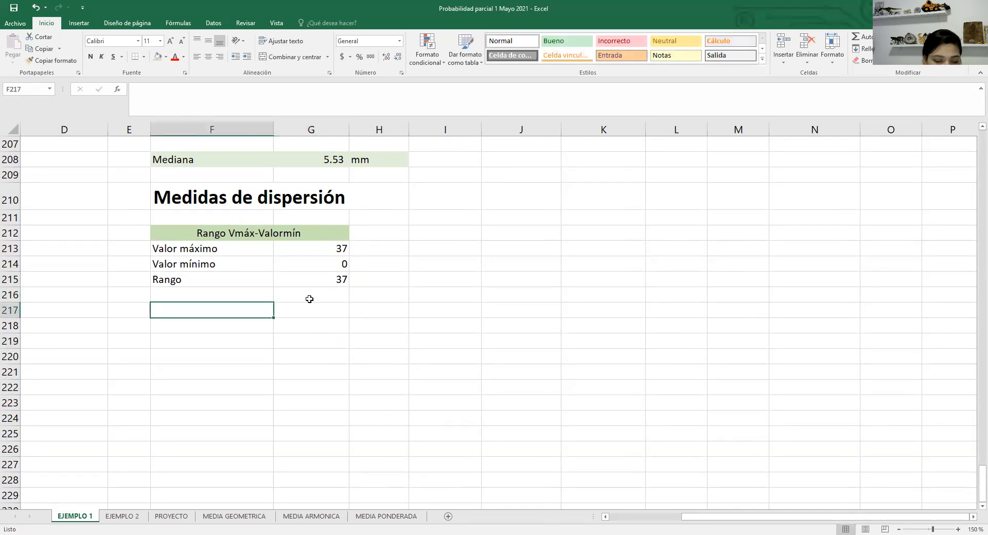
{"action": "left_click_drag", "start_coordinate": [265, 311], "coordinate": [282, 311]}
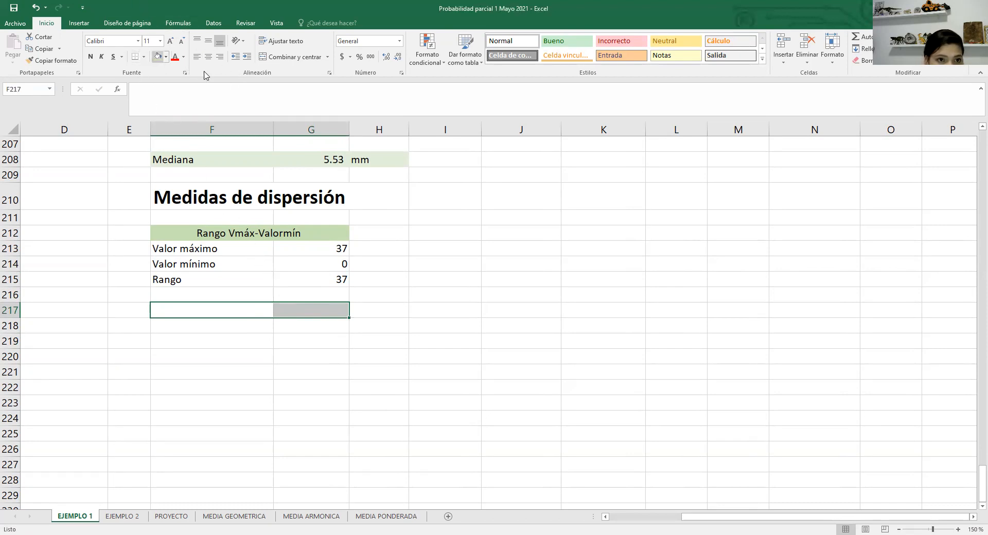
{"action": "left_click", "coordinate": [271, 55]}
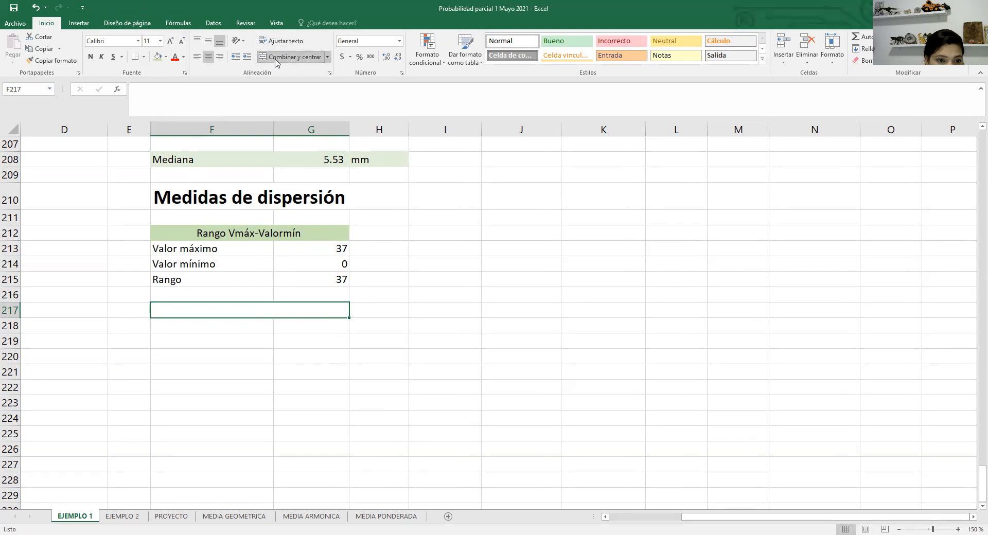
{"action": "type", "text": "Dew"}
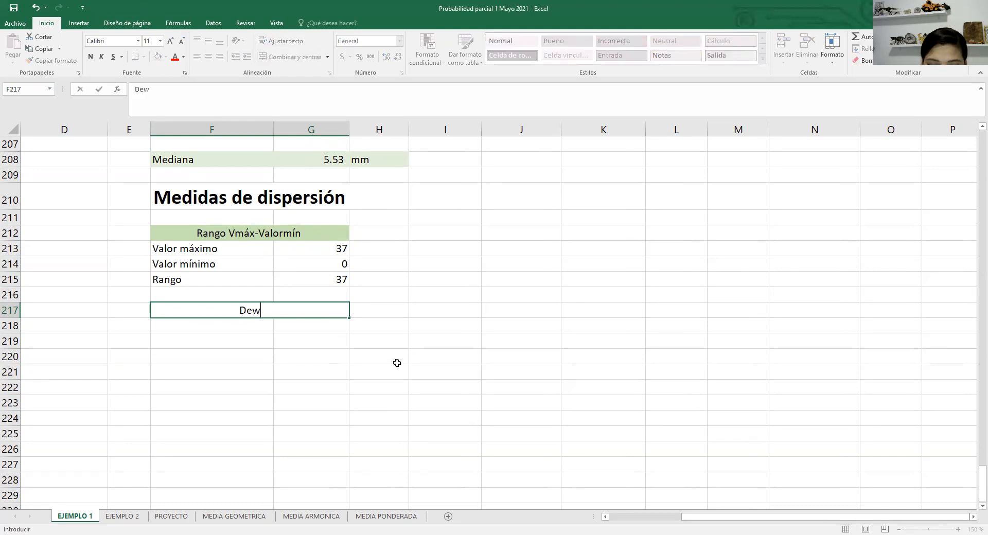
{"action": "key", "text": "BackSpace"}
{"action": "type", "text": "sviac"}
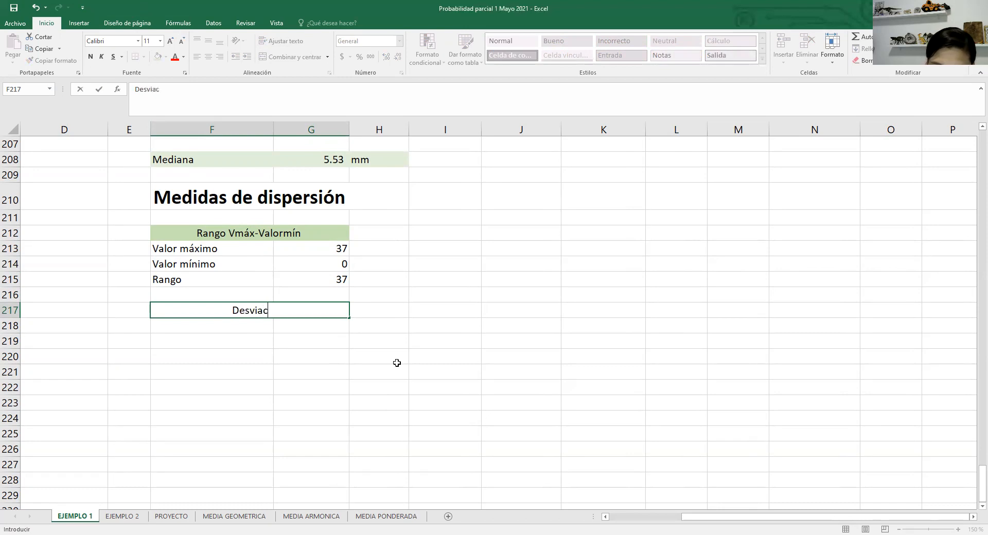
{"action": "type", "text": "ión "}
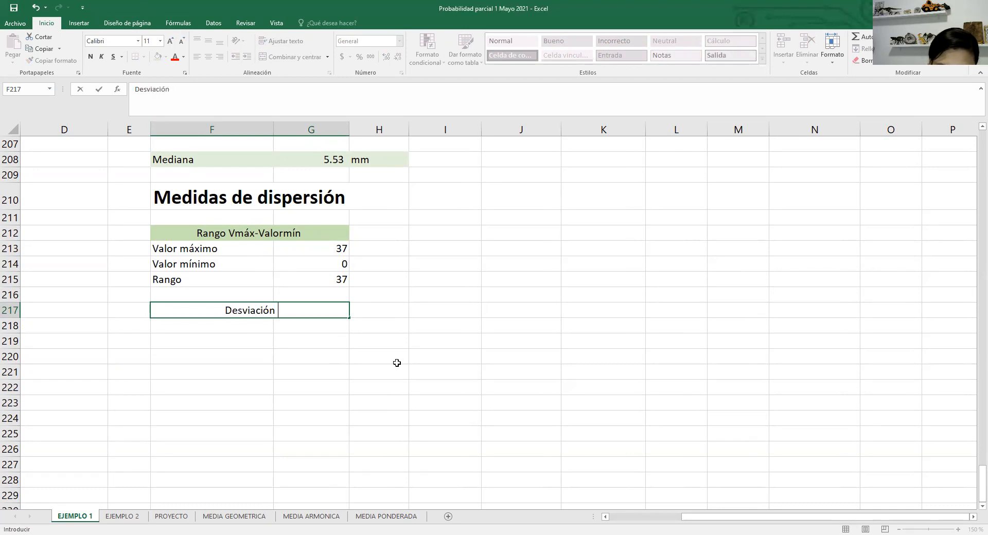
{"action": "type", "text": "media"}
{"action": "key", "text": "Return"}
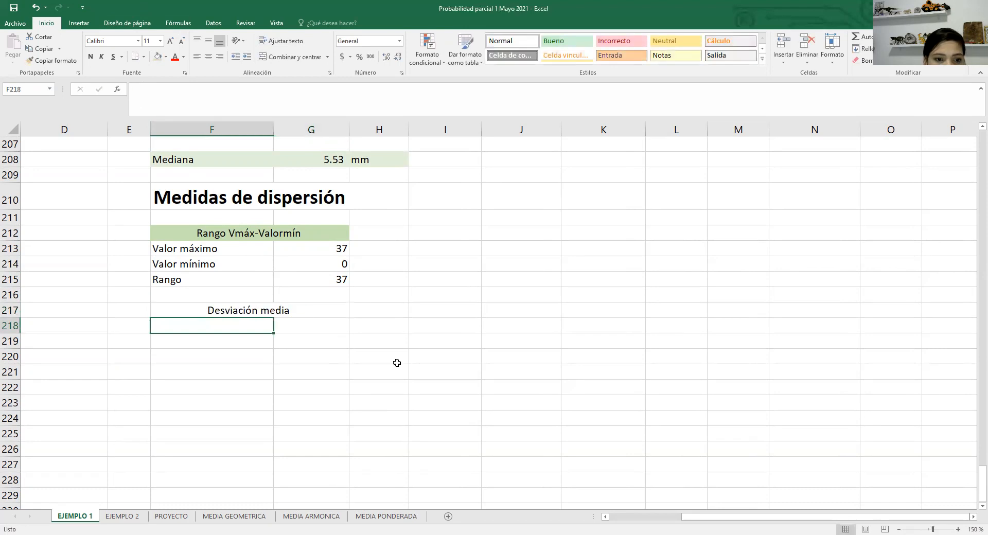
Add the row label "Media aritmetica" in F218, under the mean deviation subheading
{"action": "left_click", "coordinate": [392, 402]}
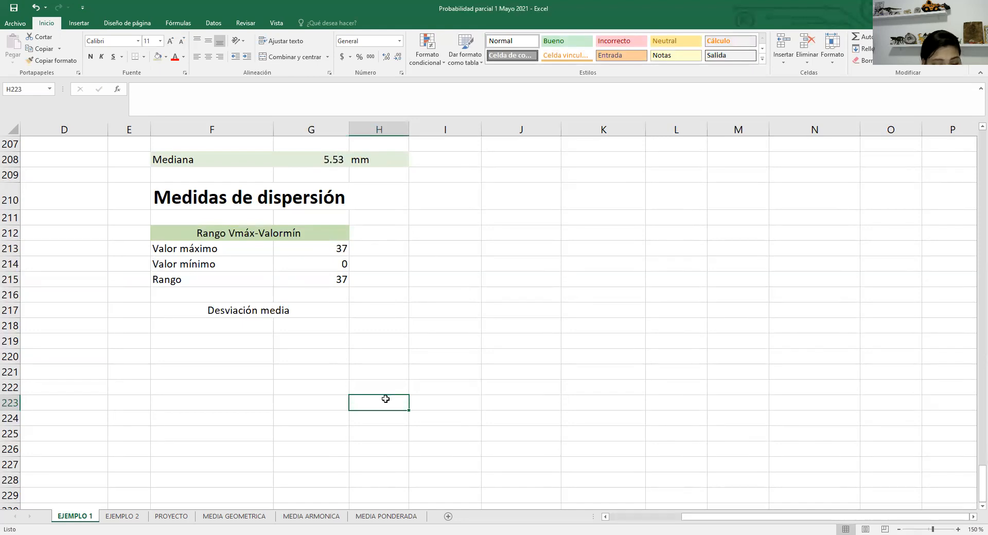
{"action": "left_click", "coordinate": [245, 283]}
{"action": "left_click", "coordinate": [228, 289]}
{"action": "left_click", "coordinate": [219, 324]}
{"action": "left_click", "coordinate": [196, 338]}
{"action": "left_click", "coordinate": [210, 327]}
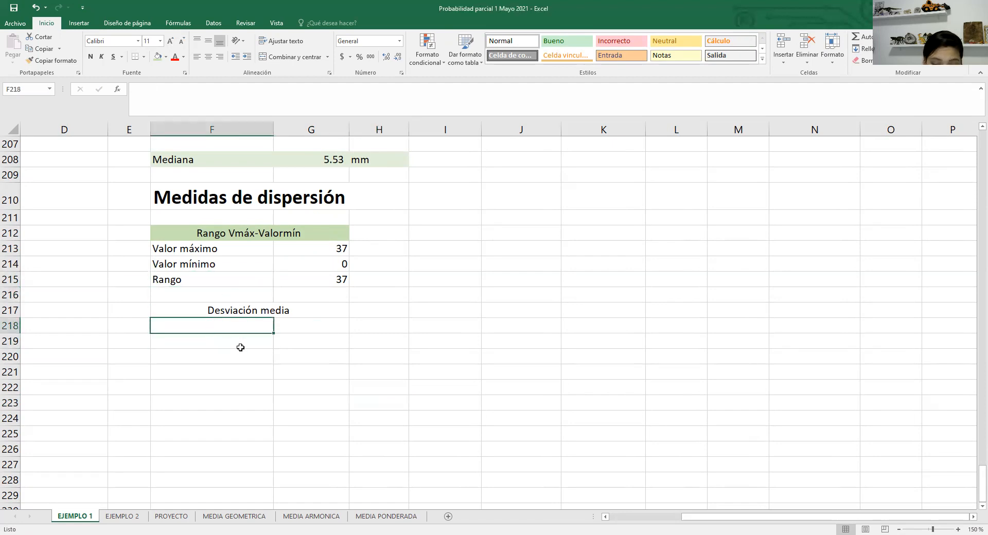
{"action": "type", "text": "Media "}
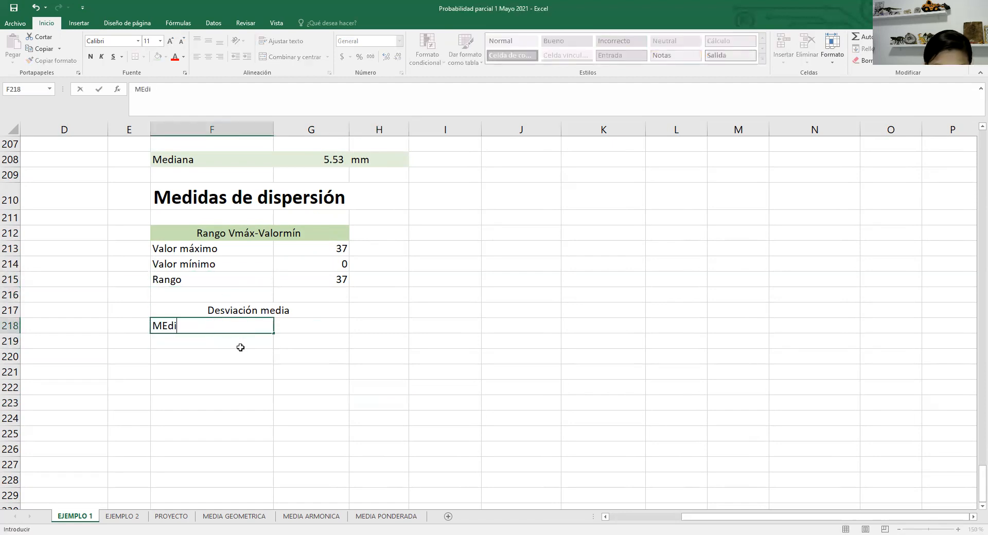
{"action": "type", "text": "aritem"}
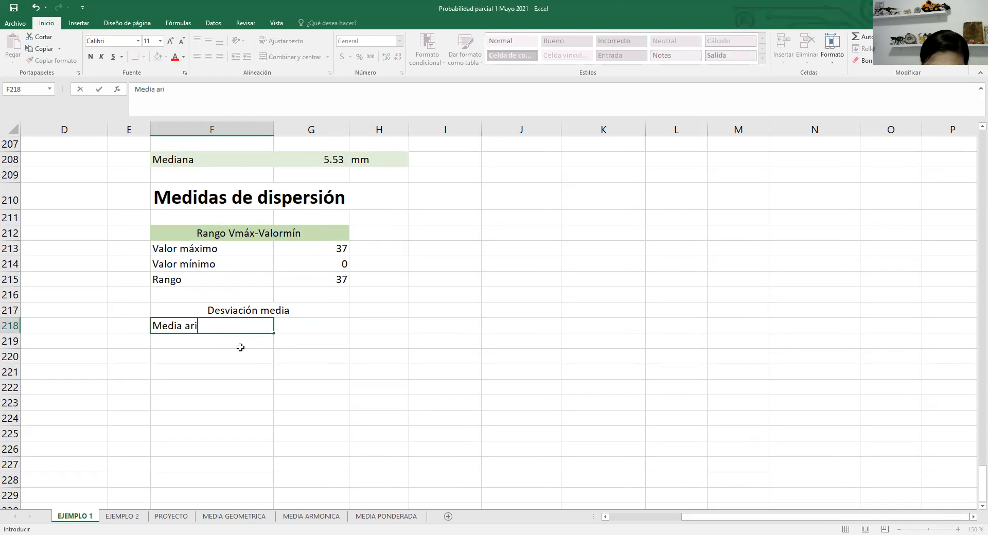
{"action": "key", "text": "BackSpace"}
{"action": "key", "text": "BackSpace"}
{"action": "key", "text": "BackSpace"}
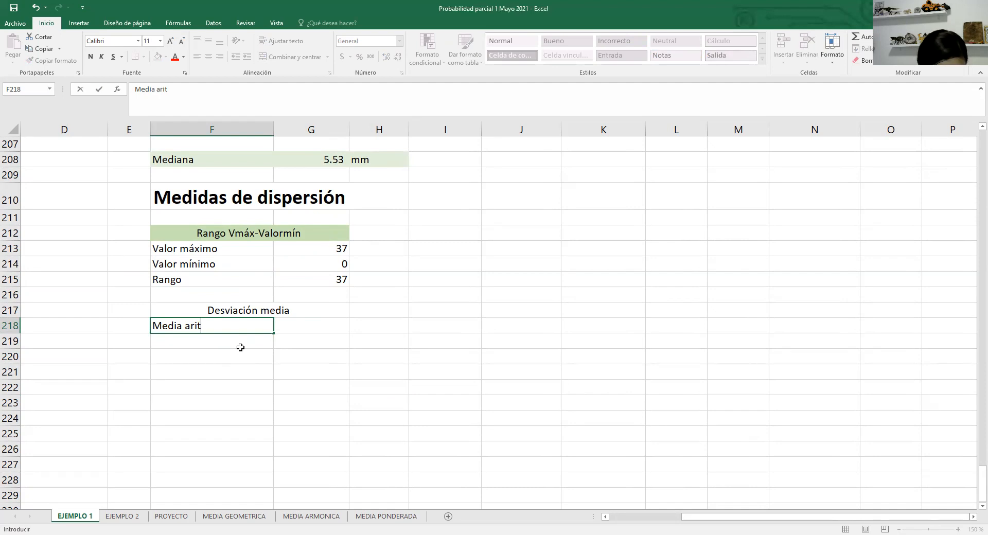
{"action": "type", "text": "metica"}
{"action": "key", "text": "Return"}
{"action": "left_click", "coordinate": [247, 358]}
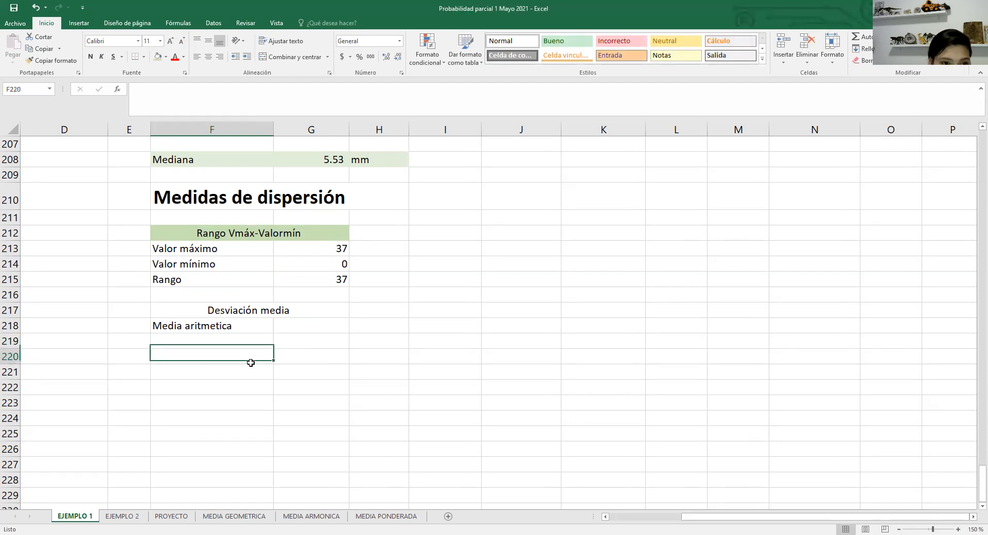
Correct the label in F218 to "Media aritmética" with the accent
{"action": "double_click", "coordinate": [216, 325]}
{"action": "key", "text": "BackSpace"}
{"action": "type", "text": "é"}
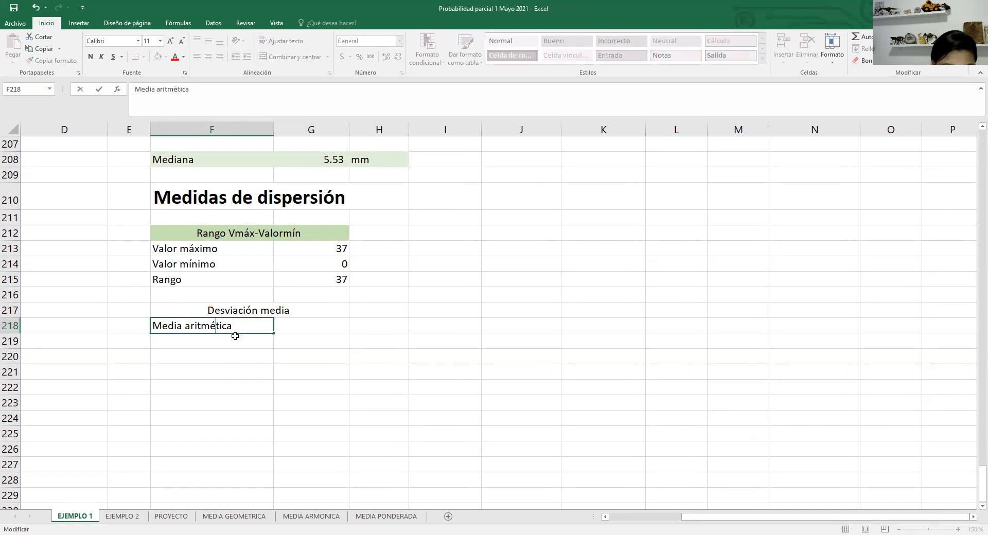
{"action": "left_click", "coordinate": [283, 370]}
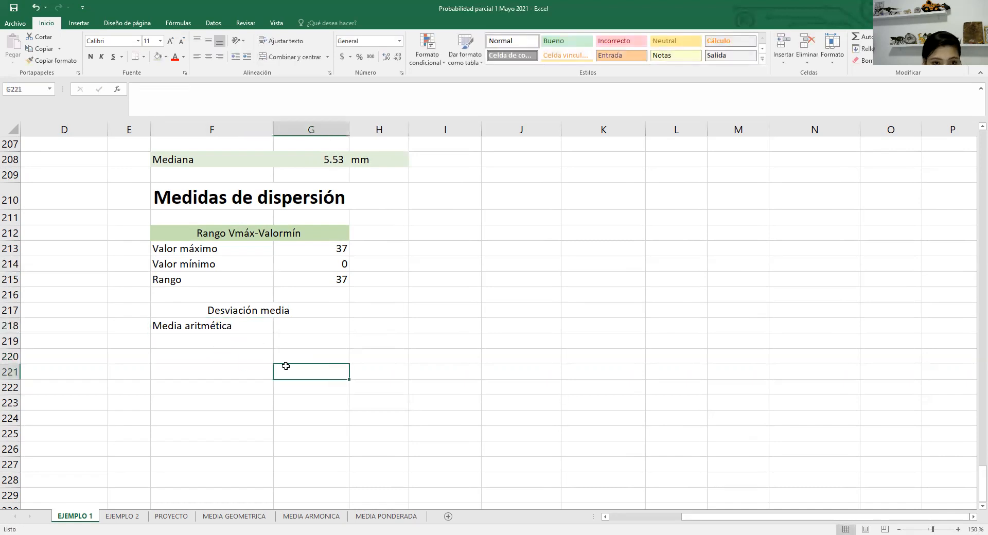
Copy the formatting of the range subheading in F212:G212 onto the "Desviación media" subheading in F217:G217
{"action": "left_click", "coordinate": [254, 313]}
{"action": "left_click", "coordinate": [233, 231]}
{"action": "left_click", "coordinate": [52, 61]}
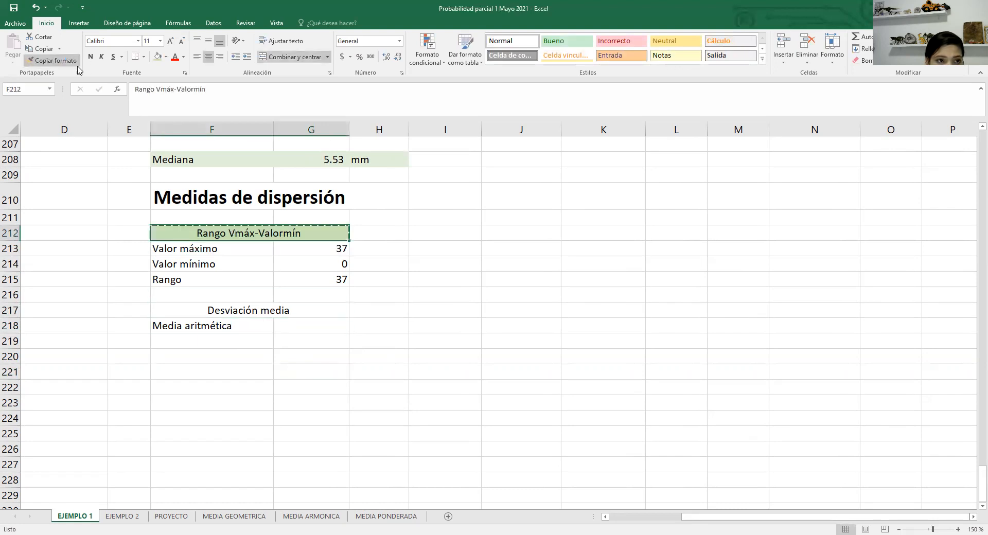
{"action": "left_click", "coordinate": [282, 312]}
Calculate the arithmetic mean in G218 with PROMEDIO over the ordered precipitation data D6:D36
{"action": "left_click", "coordinate": [267, 323]}
{"action": "left_click", "coordinate": [301, 329]}
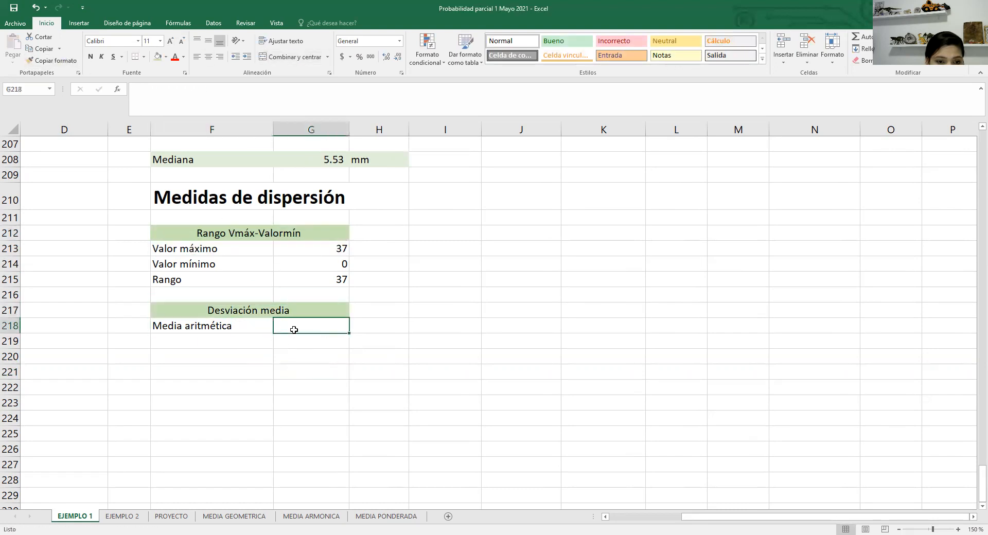
{"action": "type", "text": "="}
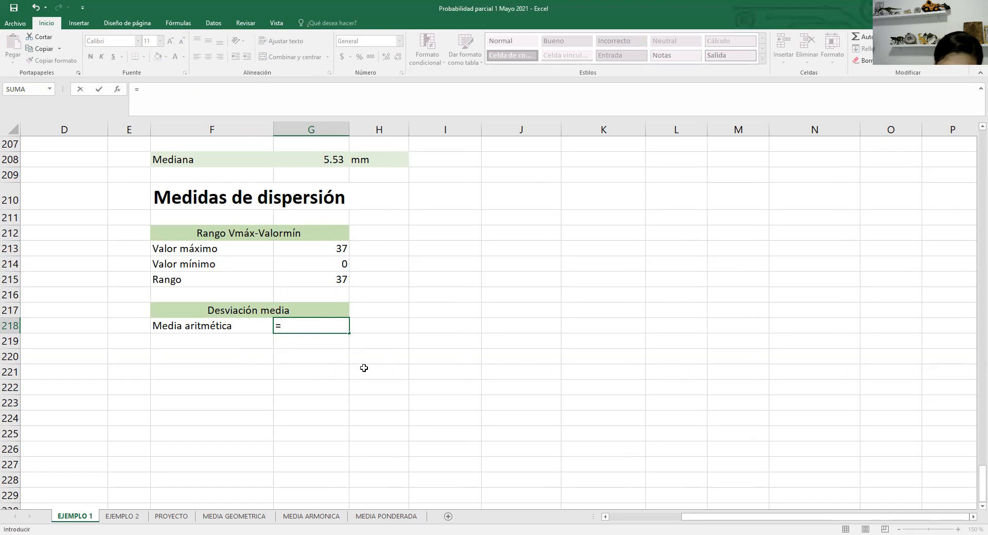
{"action": "type", "text": "pro"}
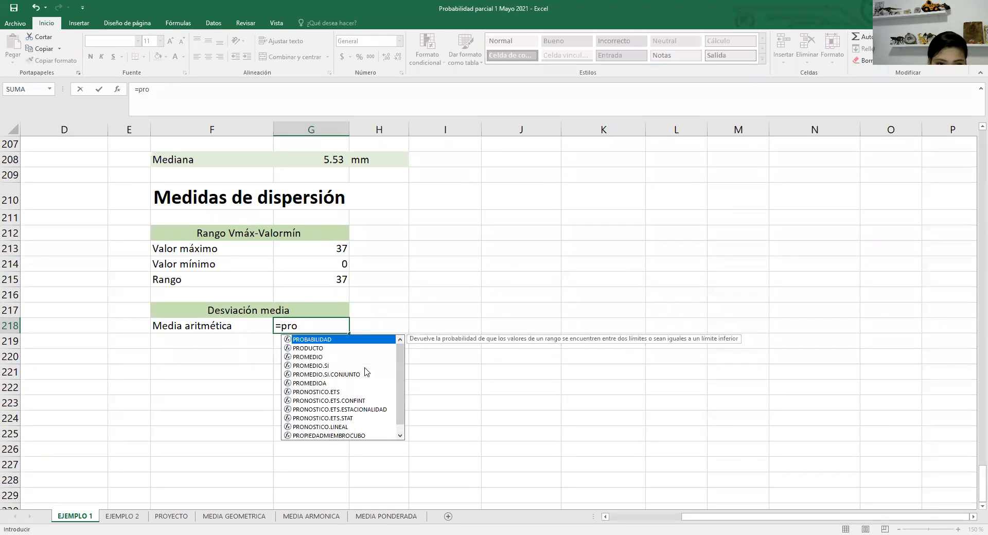
{"action": "type", "text": "m"}
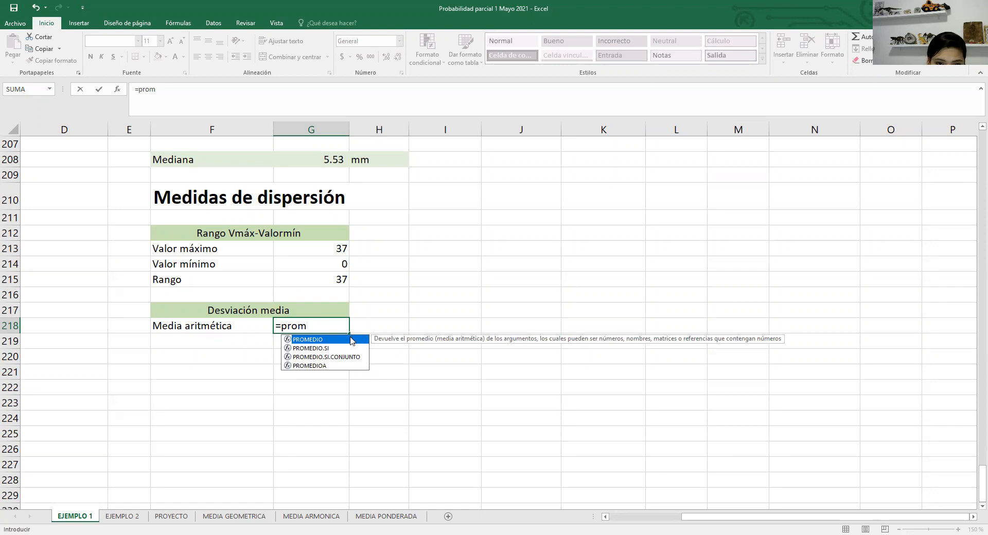
{"action": "key", "text": "Tab"}
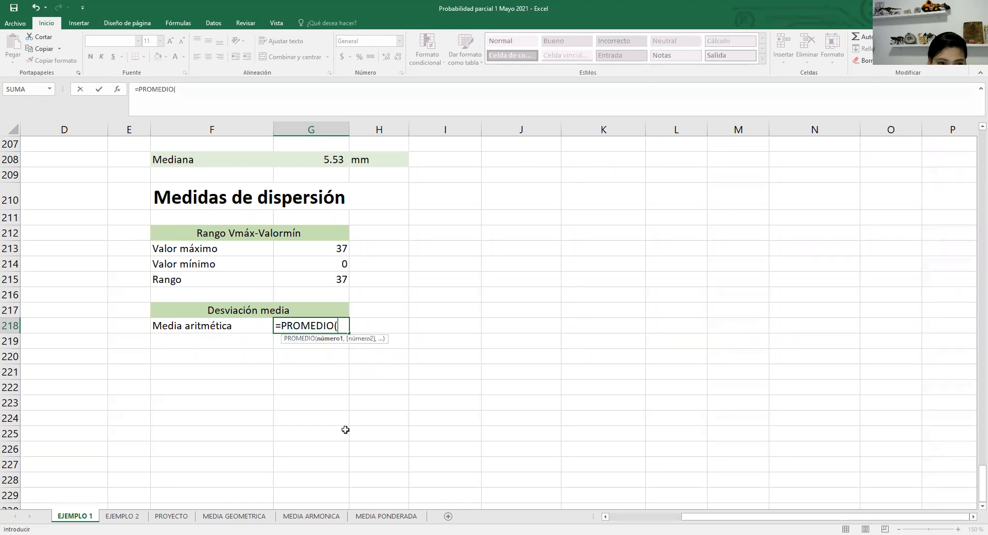
{"action": "scroll", "coordinate": [169, 300], "scroll_direction": "up", "scroll_amount": 20}
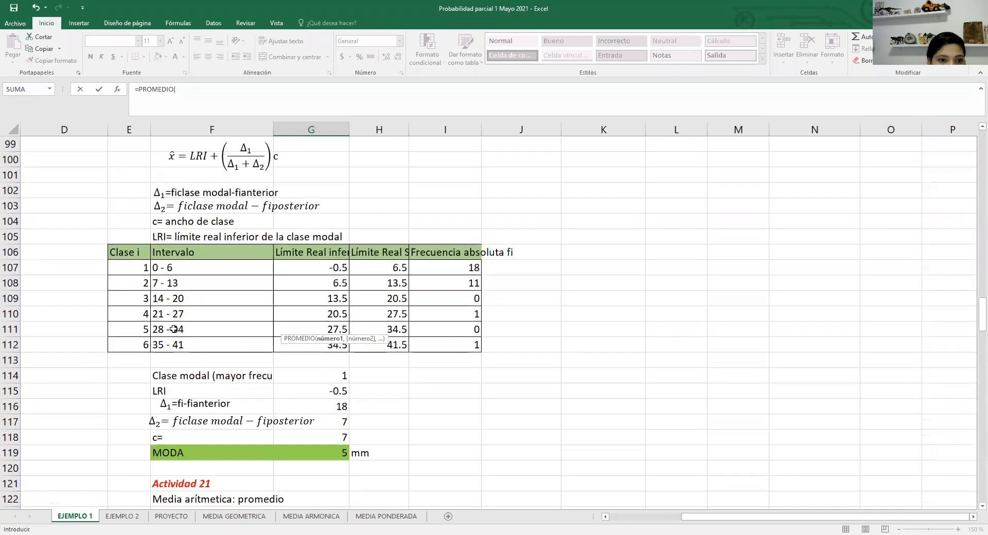
{"action": "scroll", "coordinate": [166, 331], "scroll_direction": "up", "scroll_amount": 12}
{"action": "scroll", "coordinate": [166, 331], "scroll_direction": "down", "scroll_amount": 6}
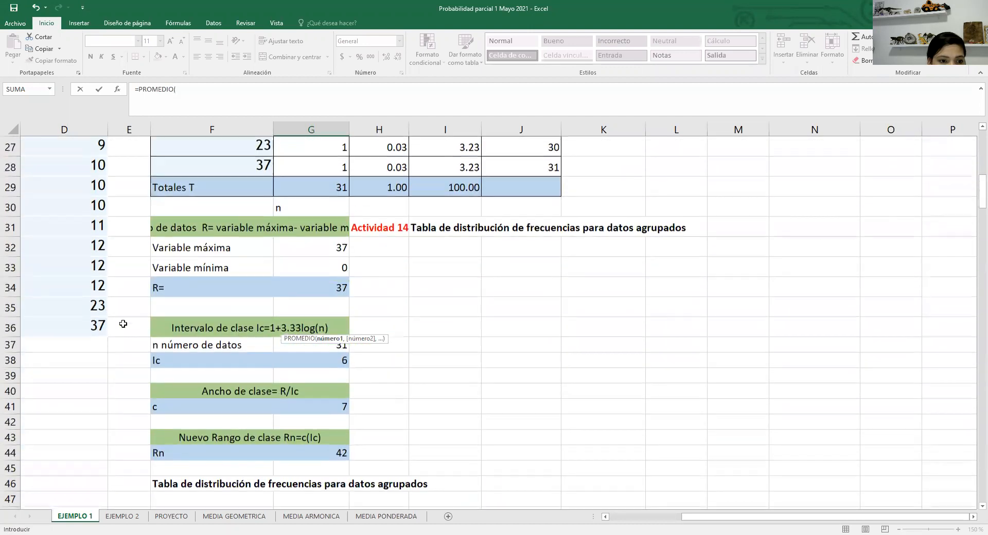
{"action": "left_click", "coordinate": [97, 321]}
{"action": "left_click_drag", "start_coordinate": [97, 321], "coordinate": [106, 154]}
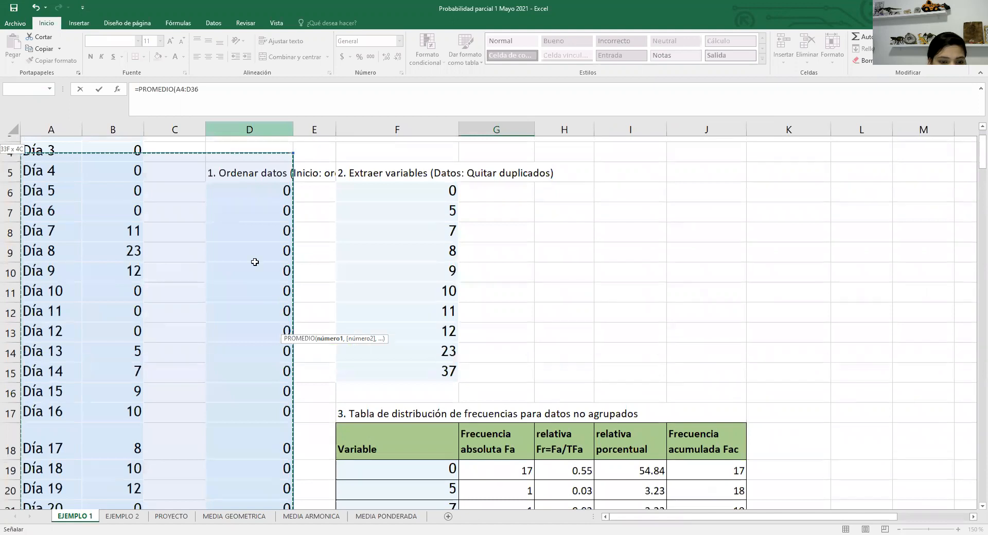
{"action": "left_click_drag", "start_coordinate": [251, 251], "coordinate": [250, 252]}
{"action": "scroll", "coordinate": [249, 252], "scroll_direction": "down", "scroll_amount": 11}
{"action": "scroll", "coordinate": [248, 254], "scroll_direction": "up", "scroll_amount": 6}
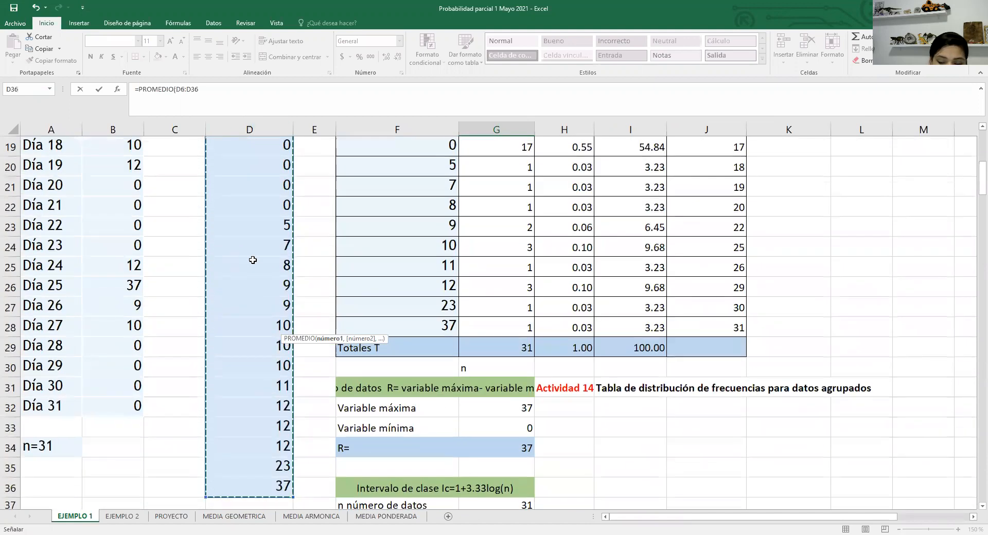
{"action": "key", "text": "Return"}
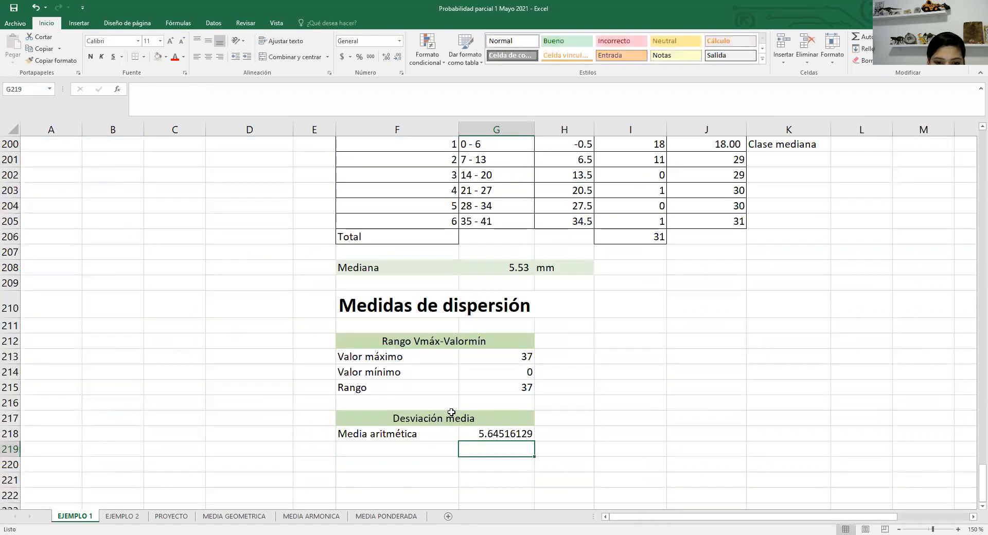
Apply the thousands number style to the arithmetic mean in G218 so it uses two decimals
{"action": "key", "text": "Up"}
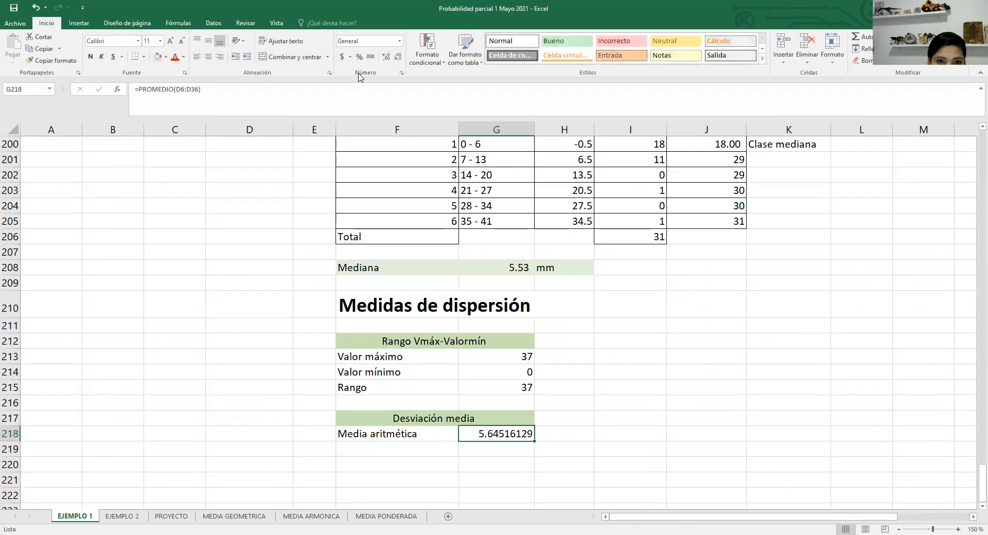
{"action": "left_click", "coordinate": [371, 57]}
{"action": "left_click", "coordinate": [609, 478]}
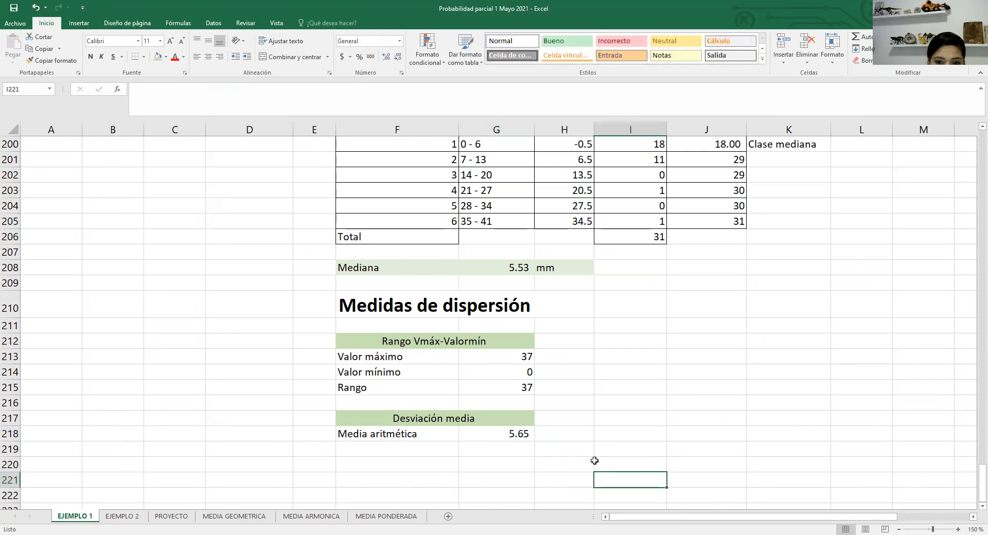
Enter the unit "mm" in H218, beside the arithmetic mean value
{"action": "key", "text": "Up"}
{"action": "key", "text": "Up"}
{"action": "key", "text": "Up"}
{"action": "key", "text": "Left"}
{"action": "type", "text": "mm"}
{"action": "key", "text": "Return"}
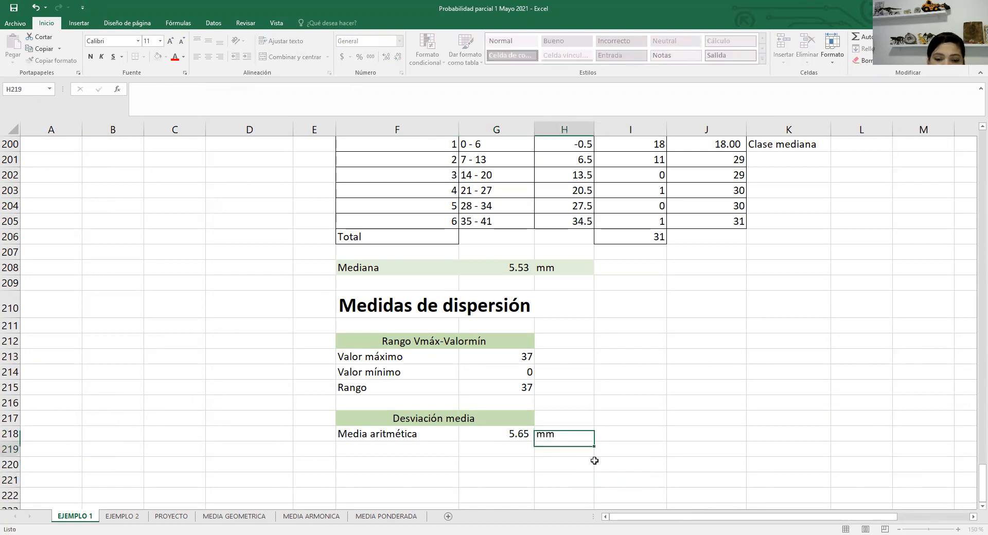
{"action": "key", "text": "Left"}
{"action": "key", "text": "Up"}
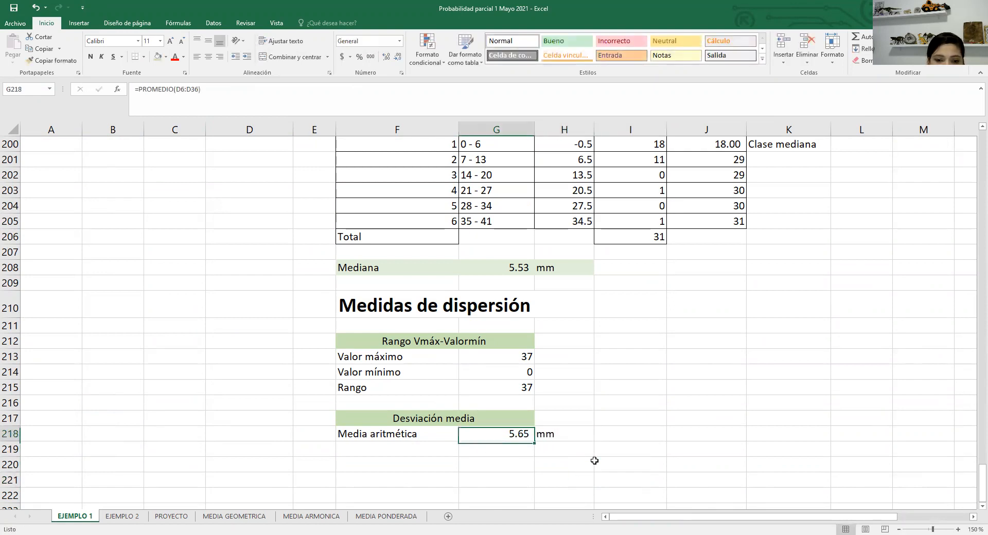
Insert a new blank equation and place it around F221:G222, below the "Media aritmética" row
{"action": "scroll", "coordinate": [390, 428], "scroll_direction": "down", "scroll_amount": 6}
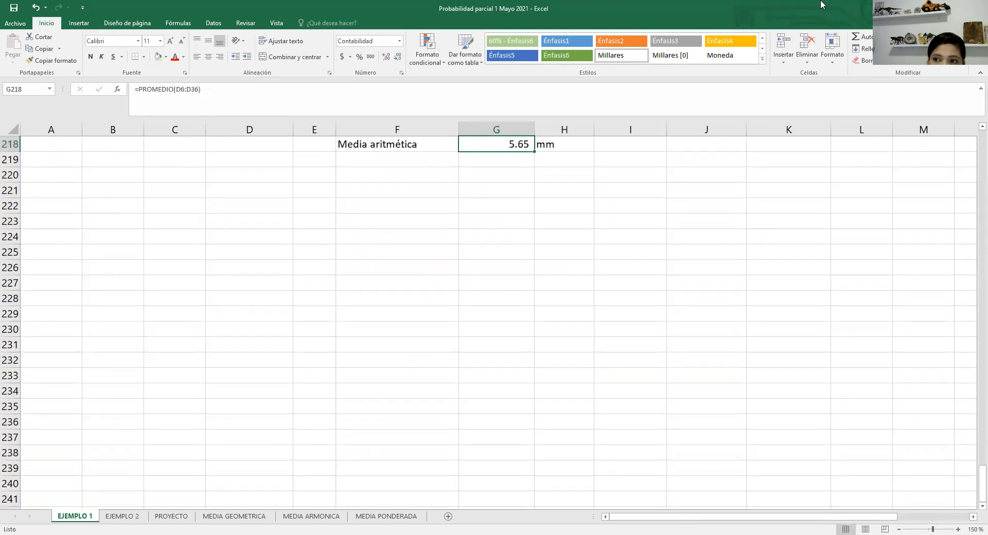
{"action": "scroll", "coordinate": [973, 130], "scroll_direction": "up", "scroll_amount": 2}
{"action": "scroll", "coordinate": [973, 131], "scroll_direction": "up", "scroll_amount": 2}
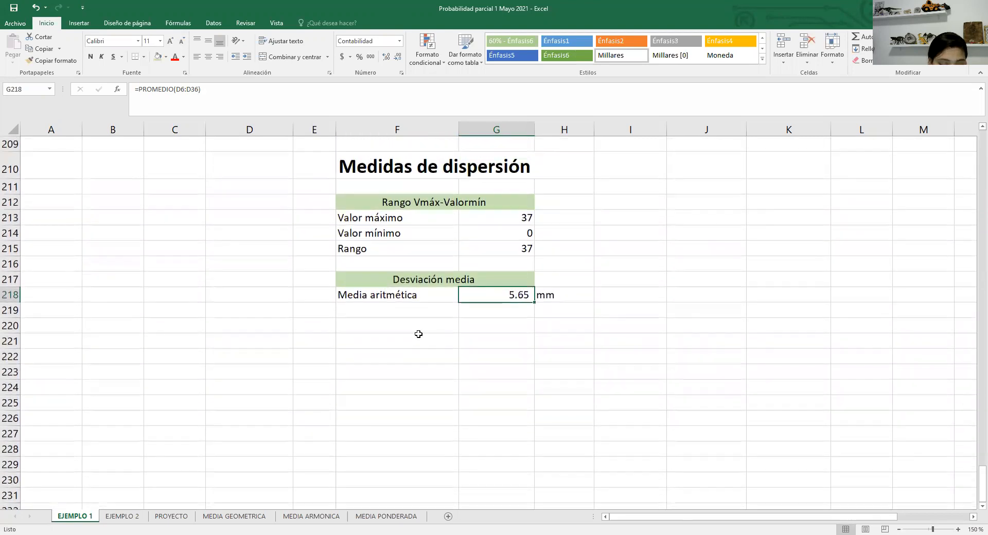
{"action": "left_click", "coordinate": [419, 334]}
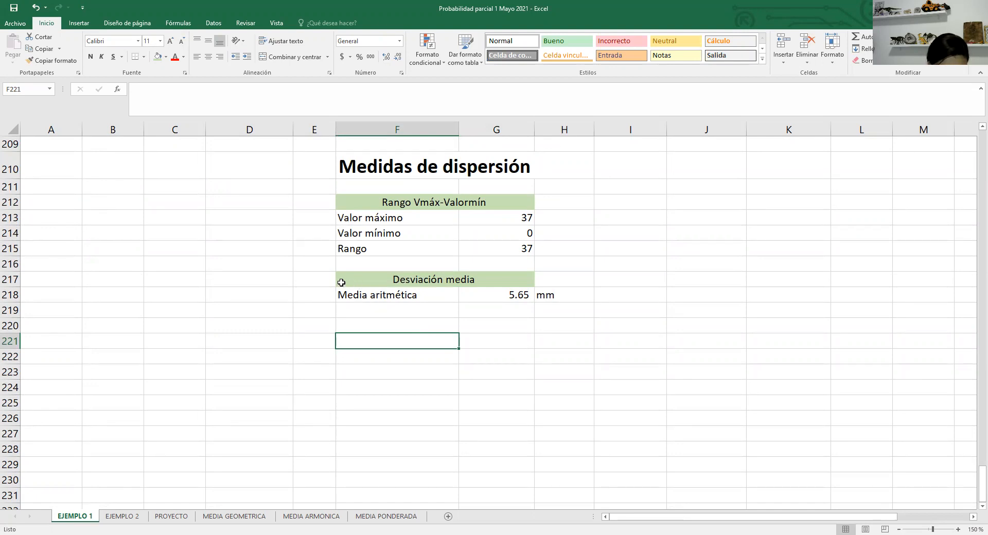
{"action": "left_click", "coordinate": [356, 326]}
{"action": "double_click", "coordinate": [348, 310]}
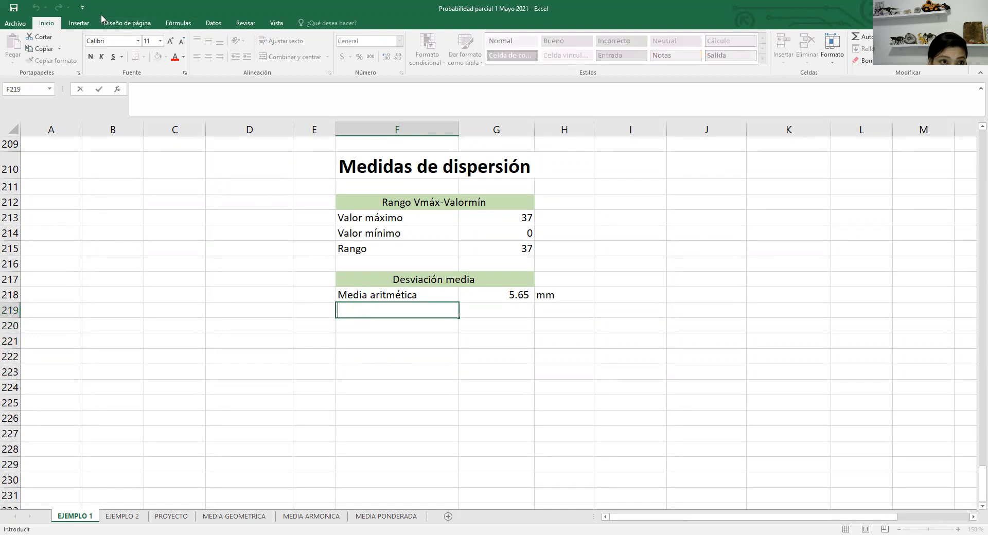
{"action": "left_click", "coordinate": [90, 27]}
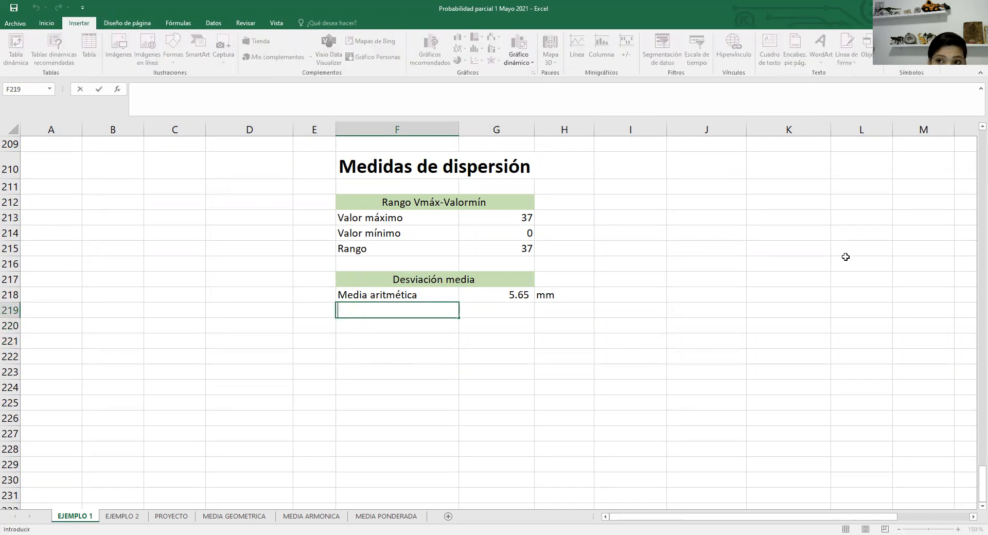
{"action": "left_click", "coordinate": [765, 402]}
{"action": "left_click", "coordinate": [900, 49]}
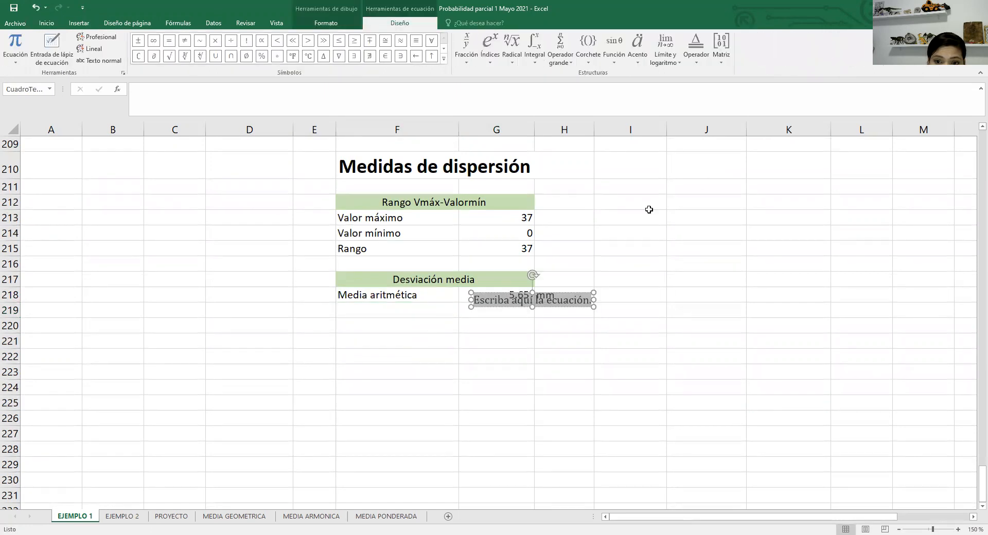
{"action": "left_click", "coordinate": [487, 307]}
{"action": "left_click_drag", "start_coordinate": [487, 307], "coordinate": [402, 355]}
{"action": "left_click", "coordinate": [403, 350]}
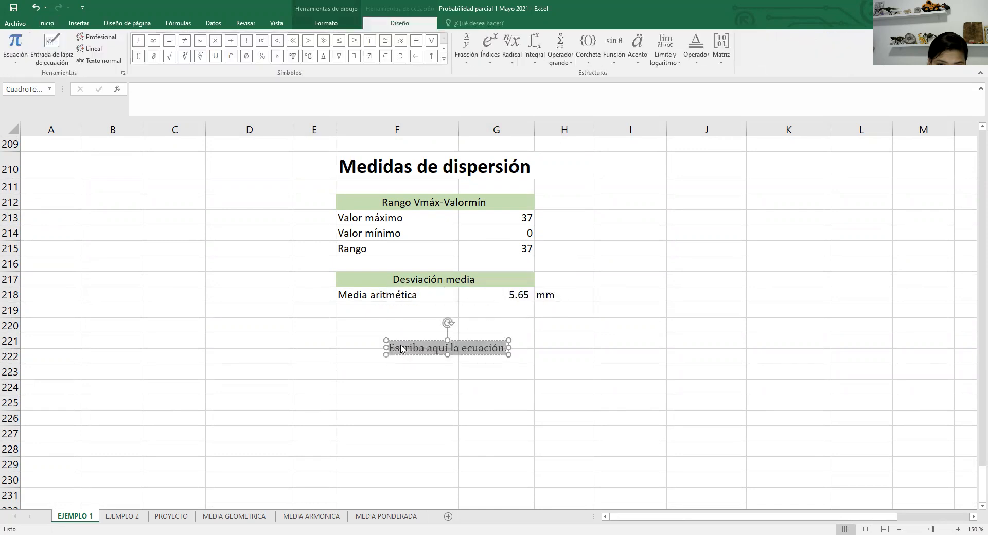
Begin the mean deviation equation with "DM =" followed by an empty stacked fraction
{"action": "type", "text": "DM "}
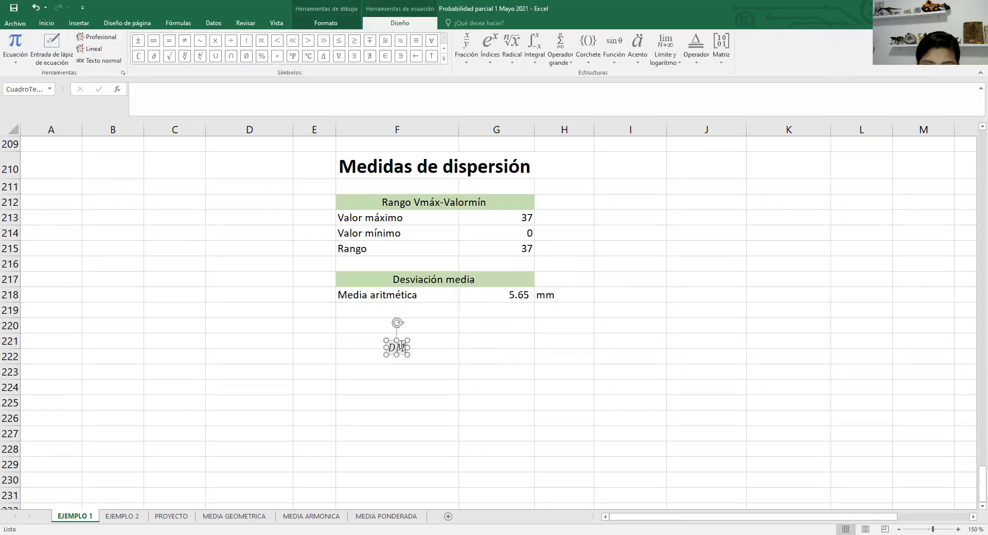
{"action": "type", "text": "="}
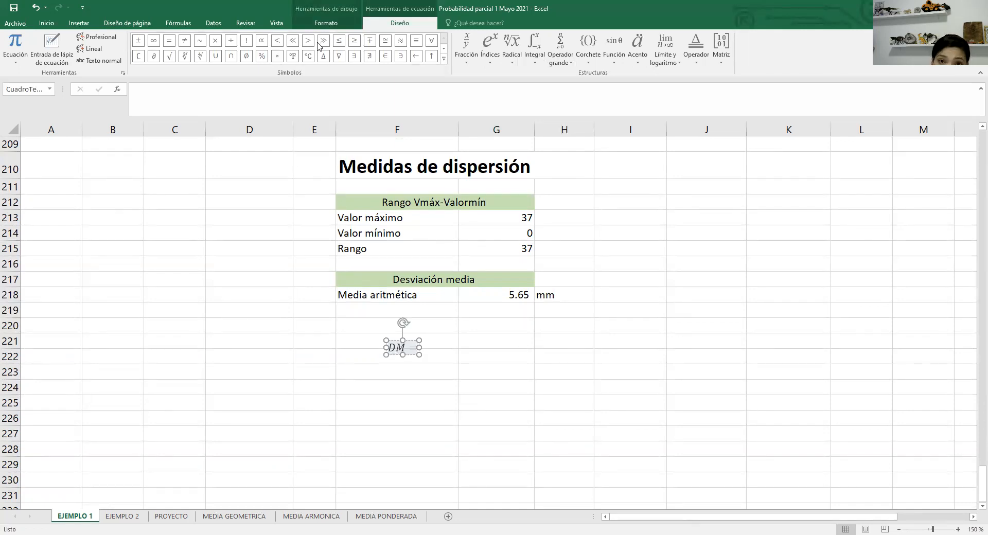
{"action": "left_click", "coordinate": [489, 90]}
{"action": "left_click", "coordinate": [425, 346]}
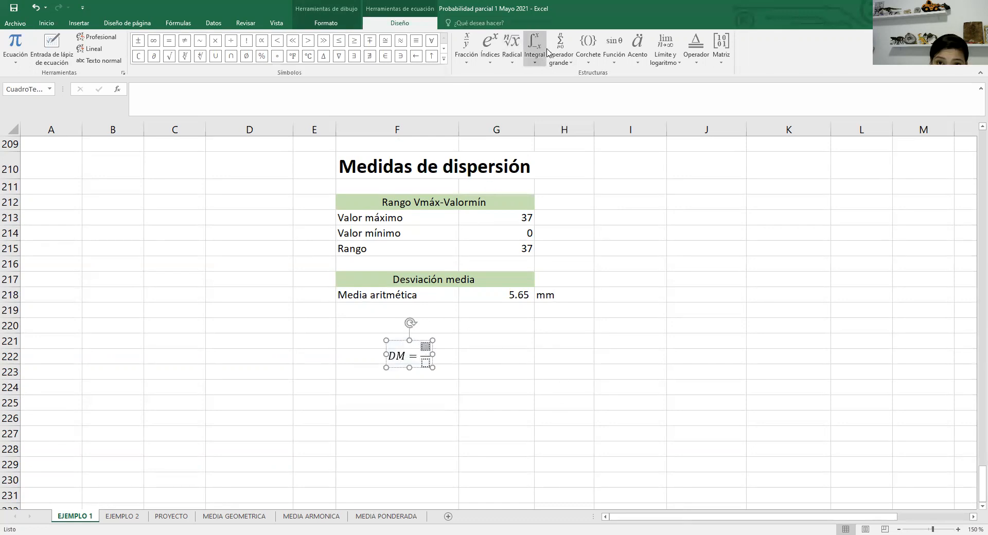
Add a summation with side limits to the fraction's numerator, with lower limit i=1 and upper limit n
{"action": "left_click", "coordinate": [571, 61]}
{"action": "left_click", "coordinate": [609, 105]}
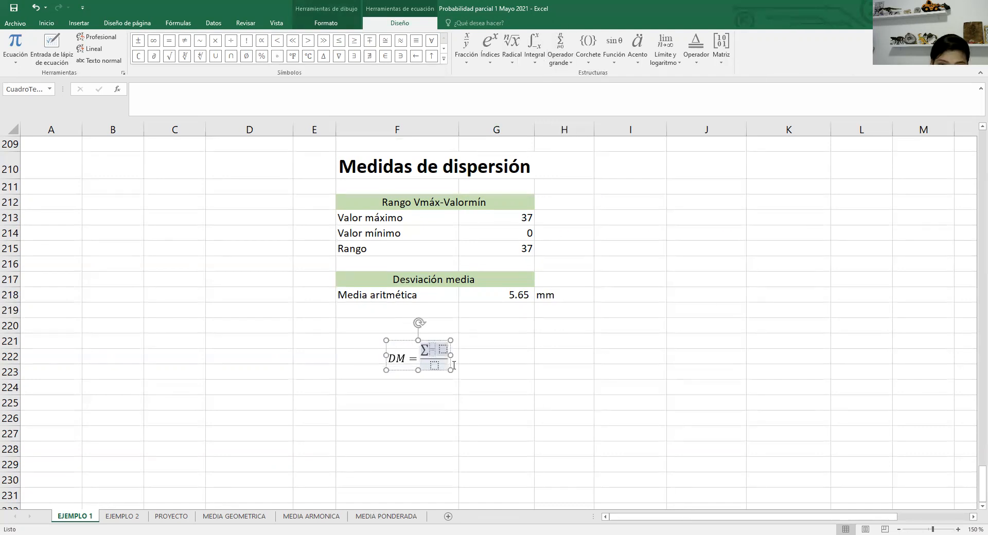
{"action": "left_click", "coordinate": [430, 355]}
{"action": "type", "text": "i="}
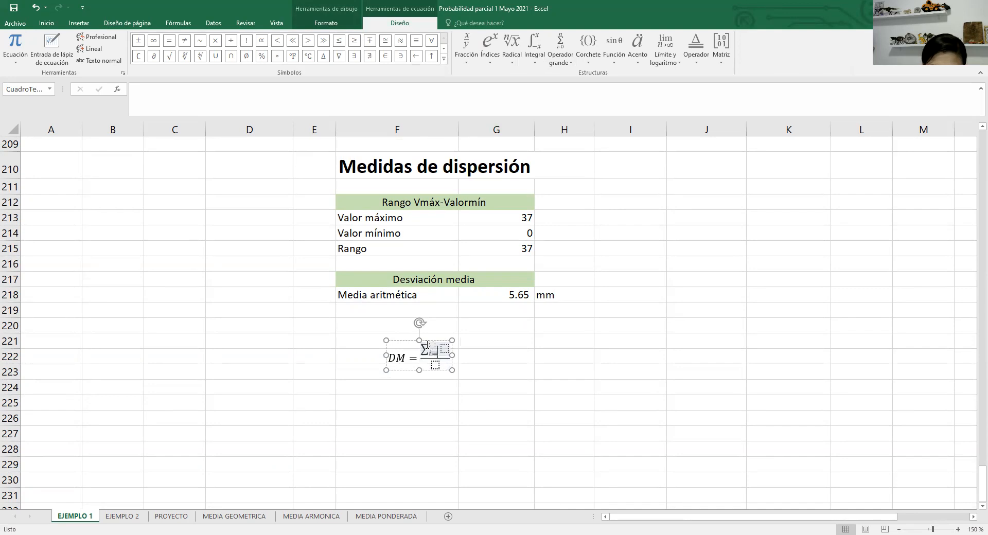
{"action": "type", "text": "1"}
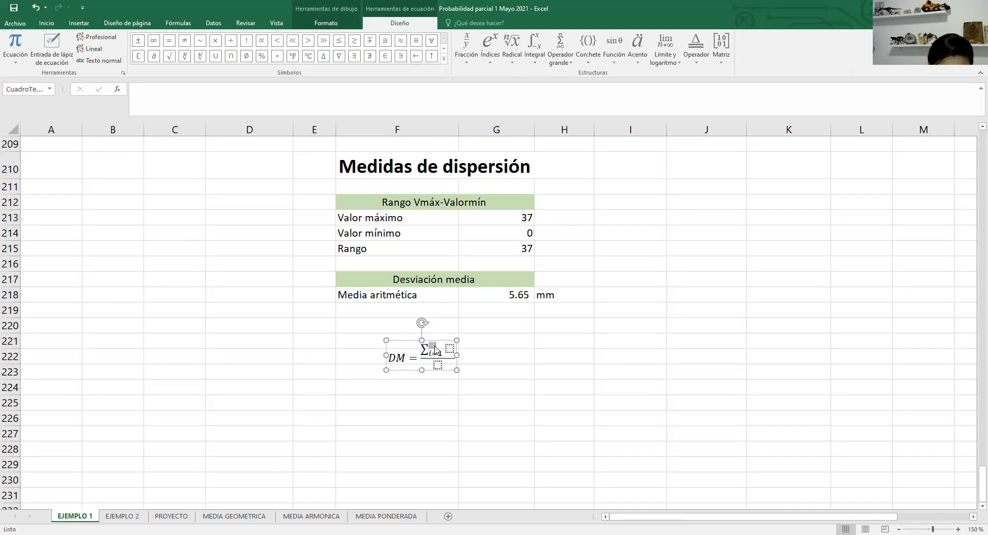
{"action": "type", "text": "n"}
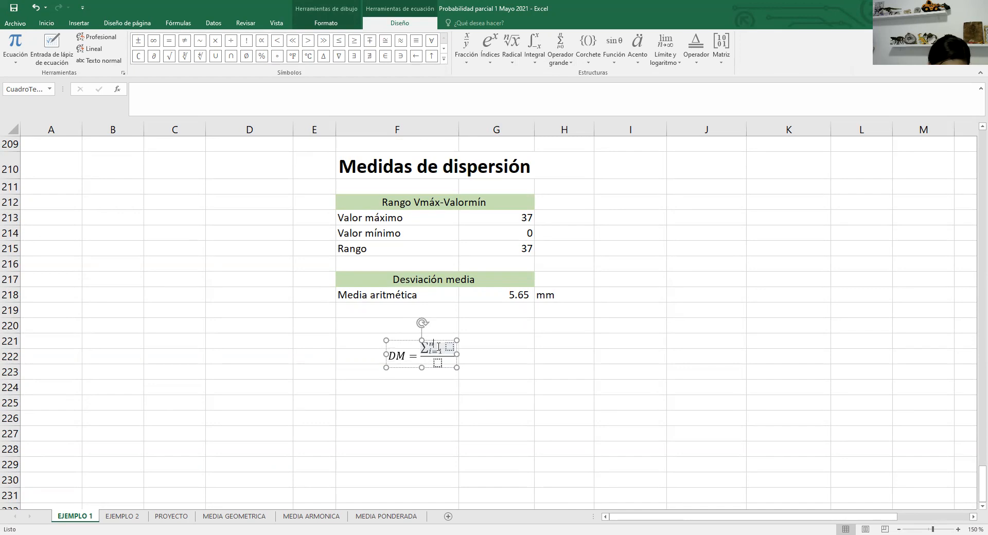
{"action": "left_click", "coordinate": [451, 348]}
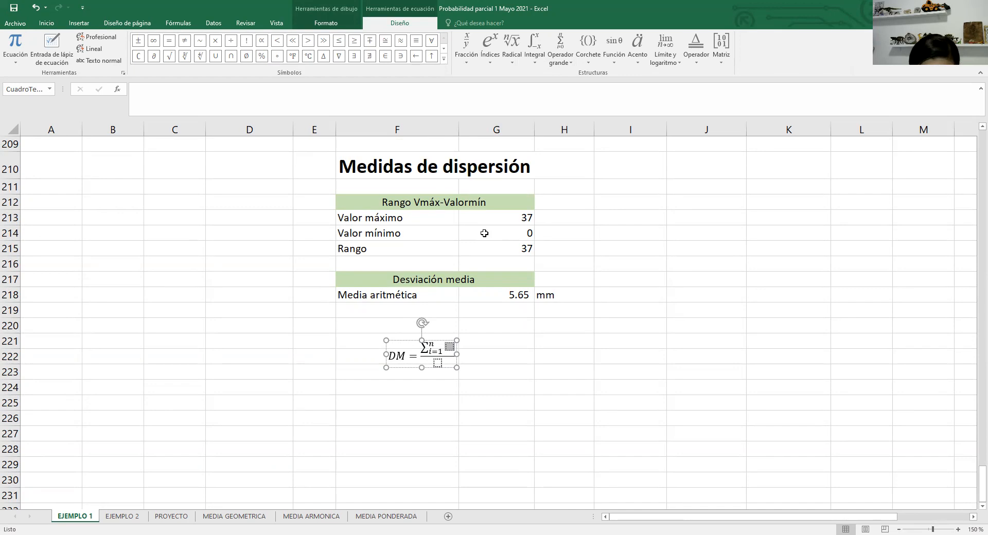
{"action": "type", "text": "||"}
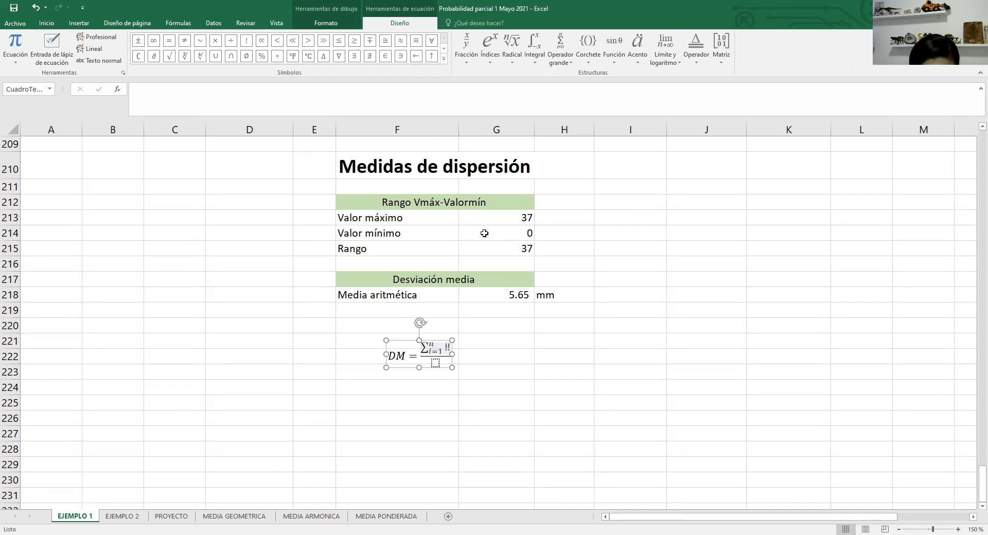
{"action": "key", "text": "BackSpace"}
{"action": "key", "text": "BackSpace"}
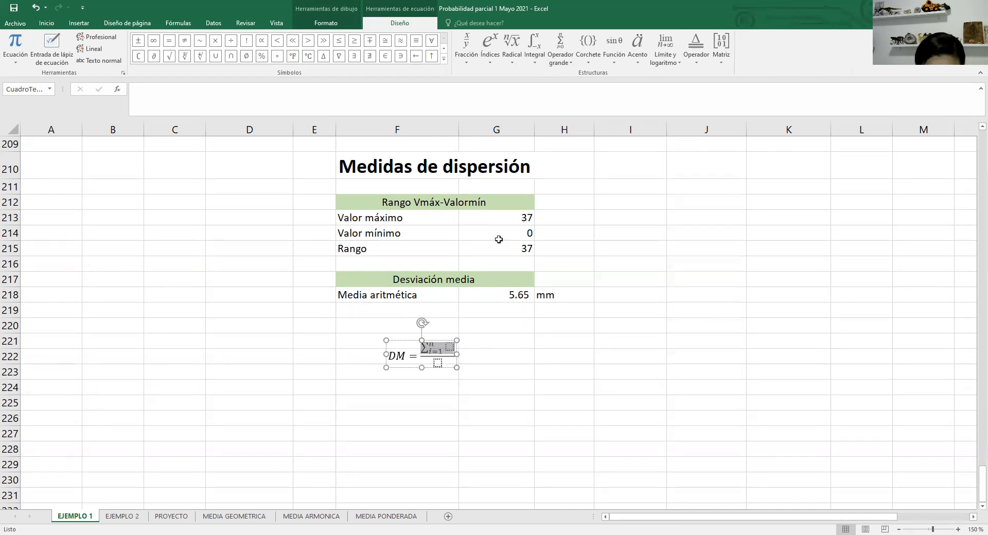
{"action": "left_click", "coordinate": [449, 349]}
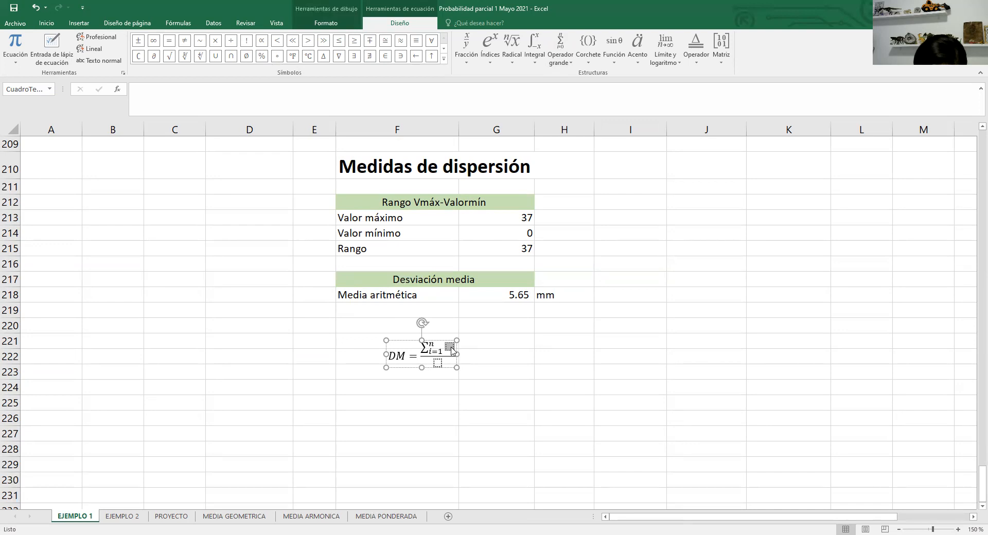
{"action": "type", "text": "|"}
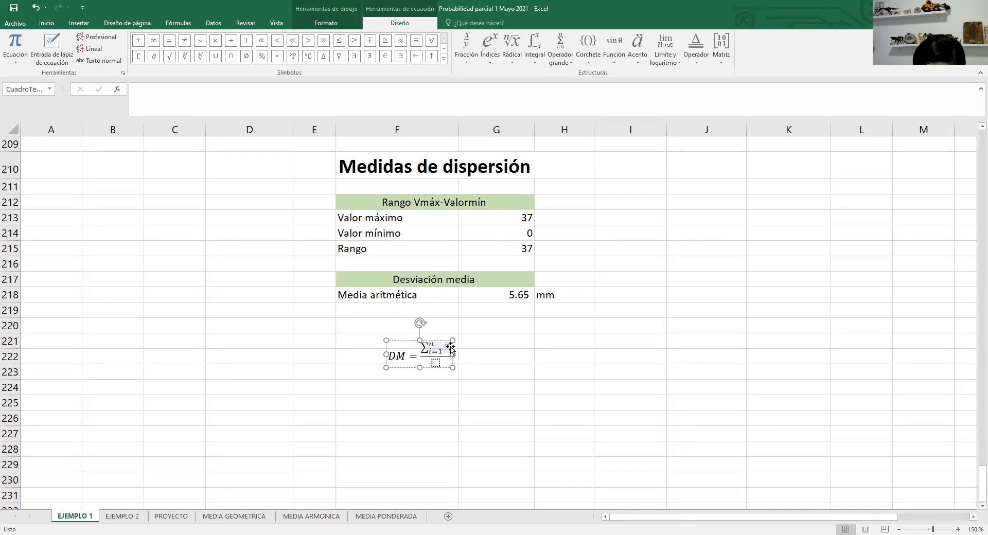
{"action": "key", "text": "BackSpace"}
{"action": "key", "text": "BackSpace"}
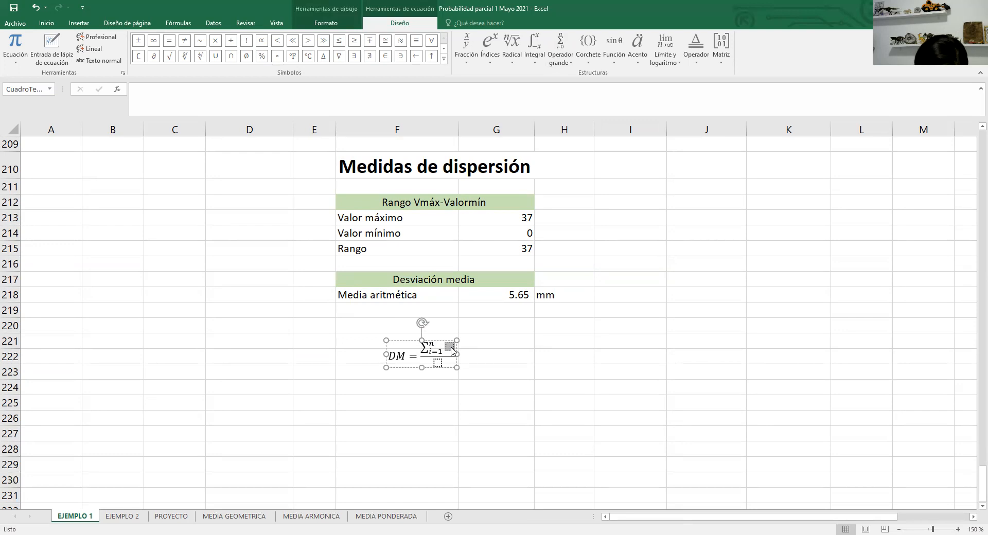
{"action": "type", "text": "1"}
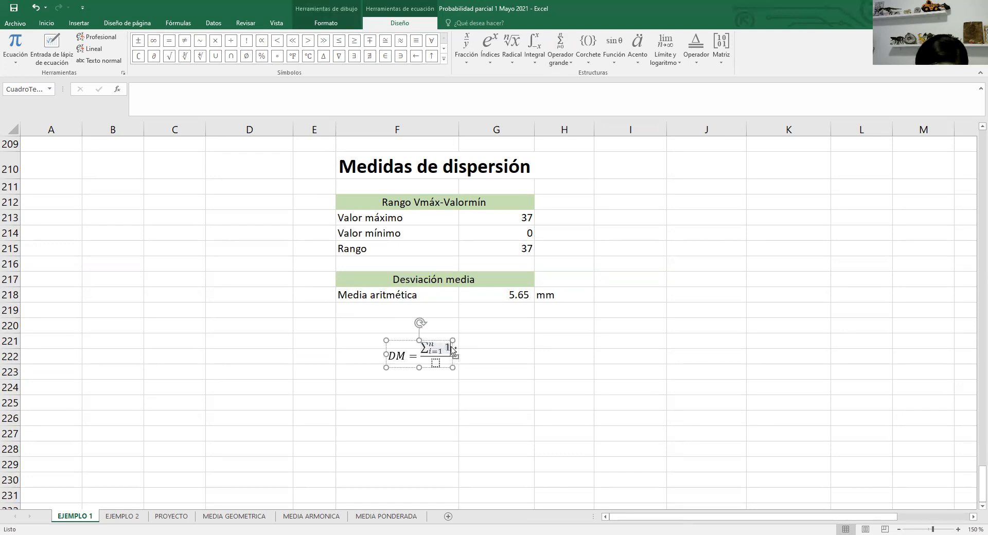
{"action": "key", "text": "BackSpace"}
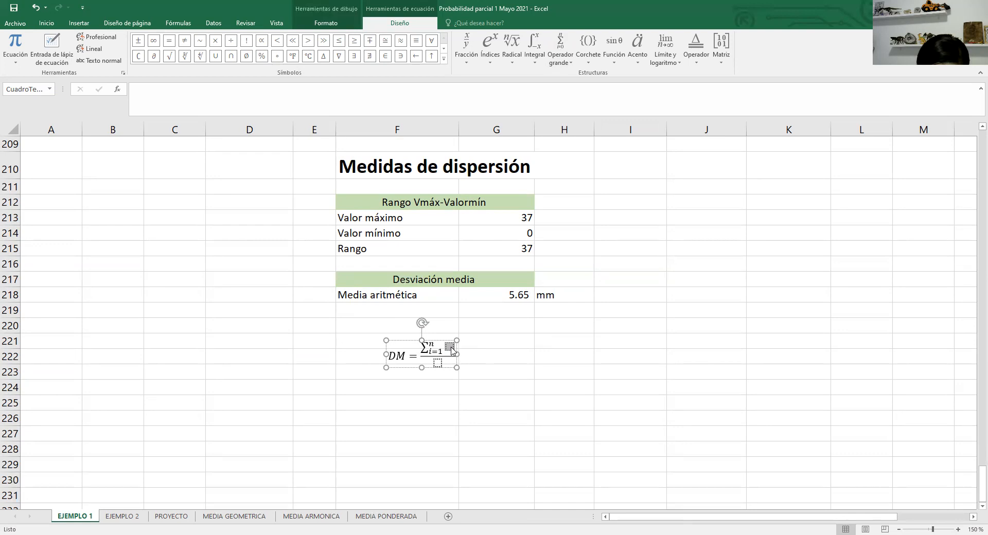
{"action": "type", "text": "|"}
{"action": "key", "text": "BackSpace"}
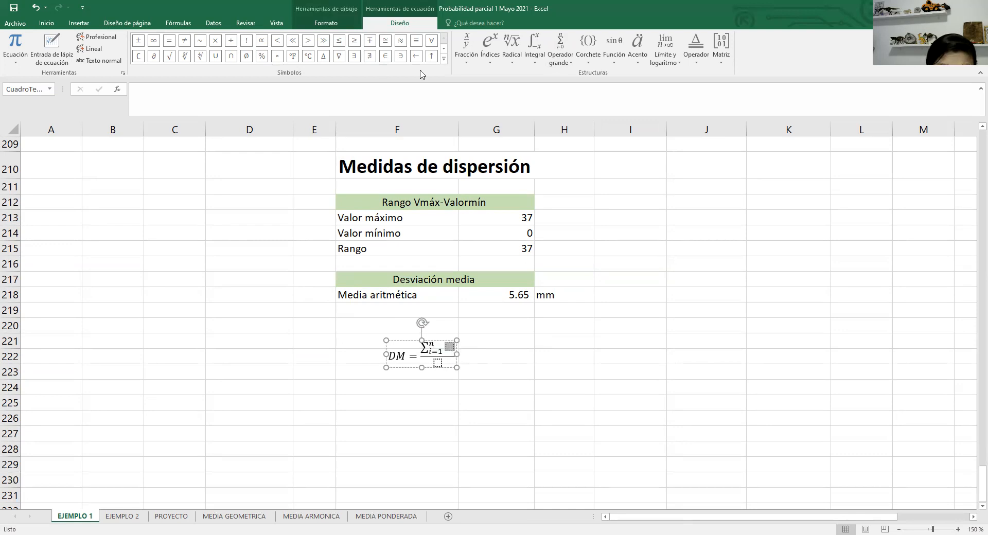
Insert absolute value bars around an empty placeholder as the summation's term in the numerator
{"action": "left_click", "coordinate": [445, 60]}
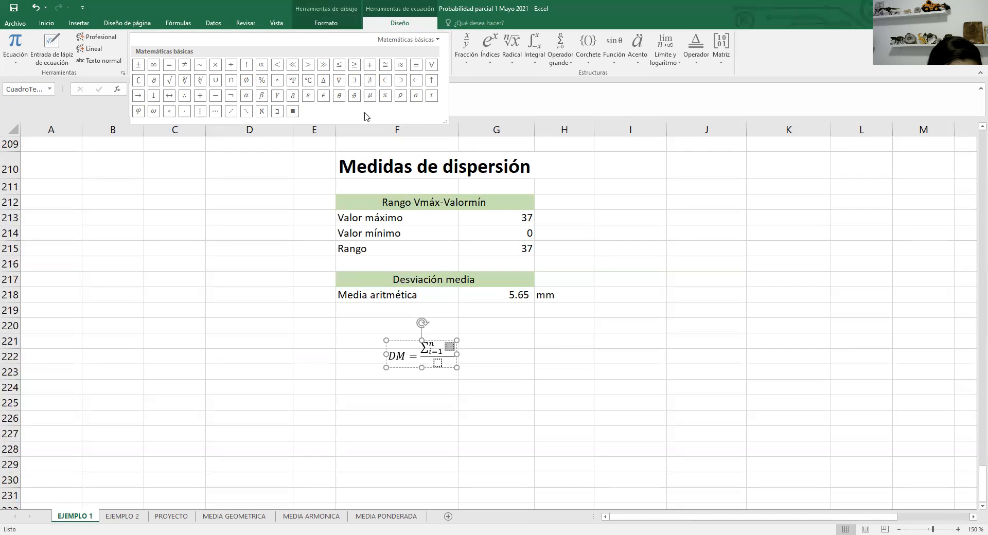
{"action": "left_click", "coordinate": [464, 79]}
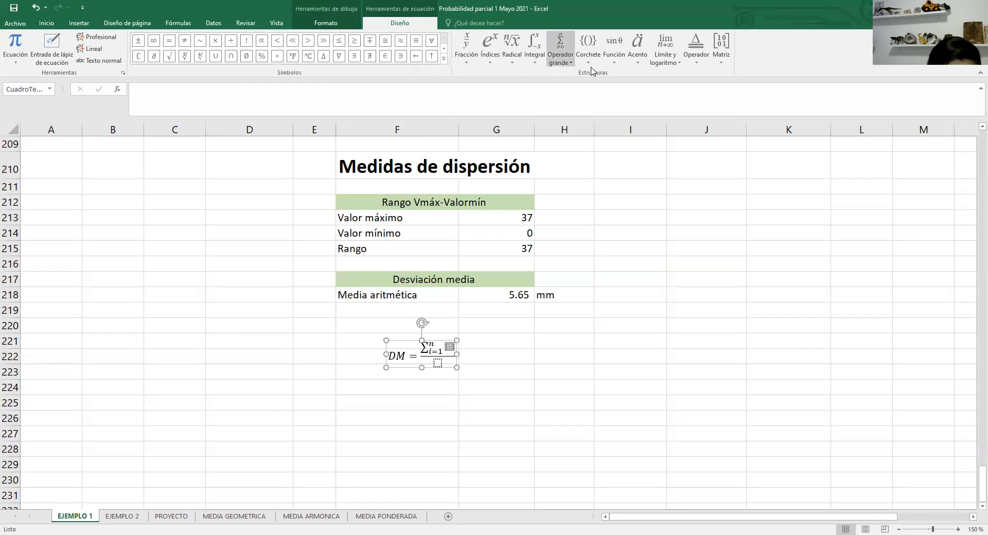
{"action": "left_click", "coordinate": [589, 61]}
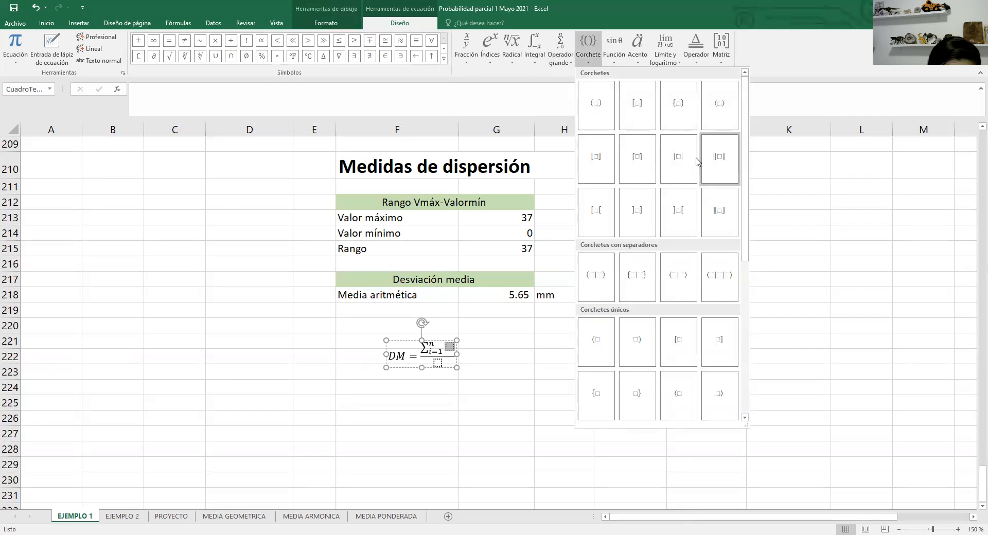
{"action": "key", "text": "Return"}
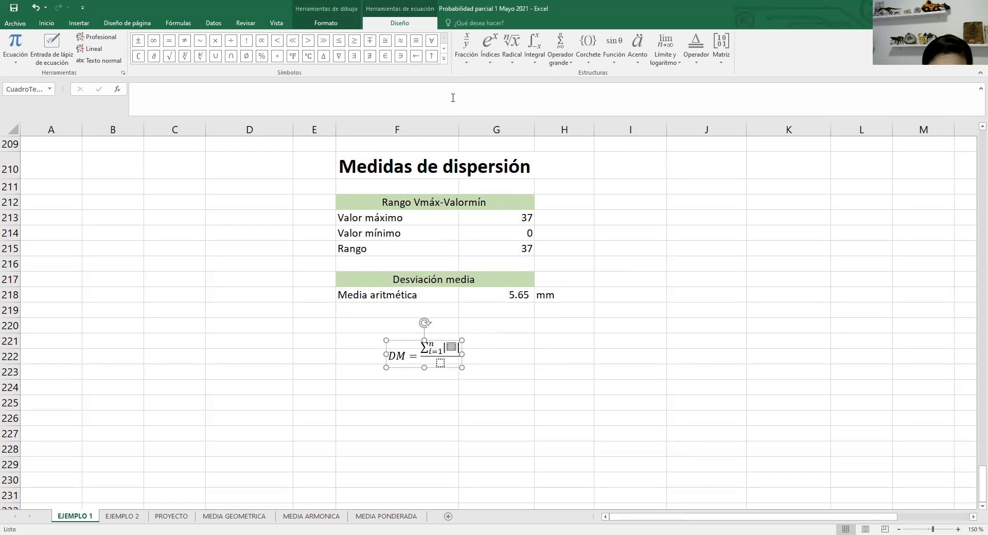
Fill the absolute value with x subscript i, followed by a minus sign
{"action": "left_click", "coordinate": [482, 62]}
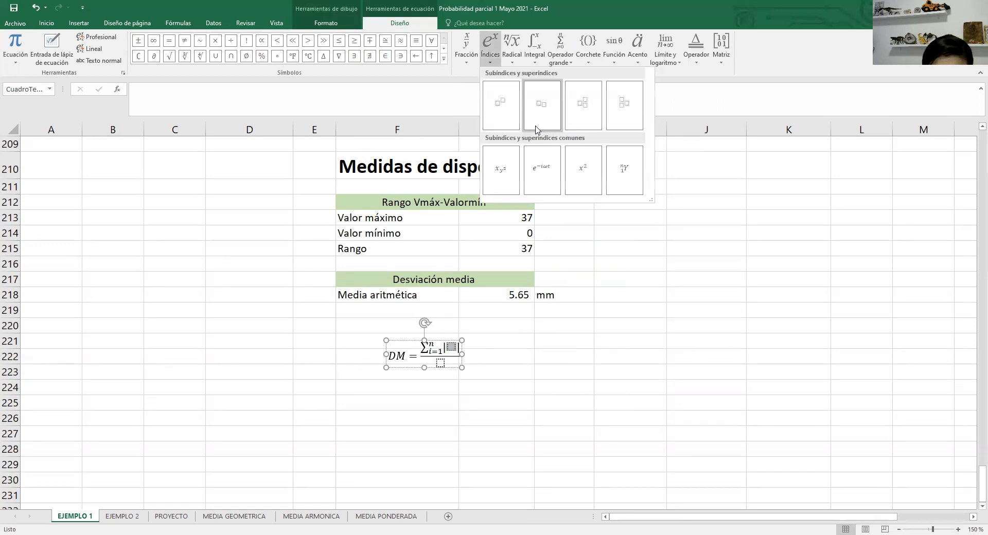
{"action": "left_click", "coordinate": [538, 129]}
{"action": "left_click", "coordinate": [453, 347]}
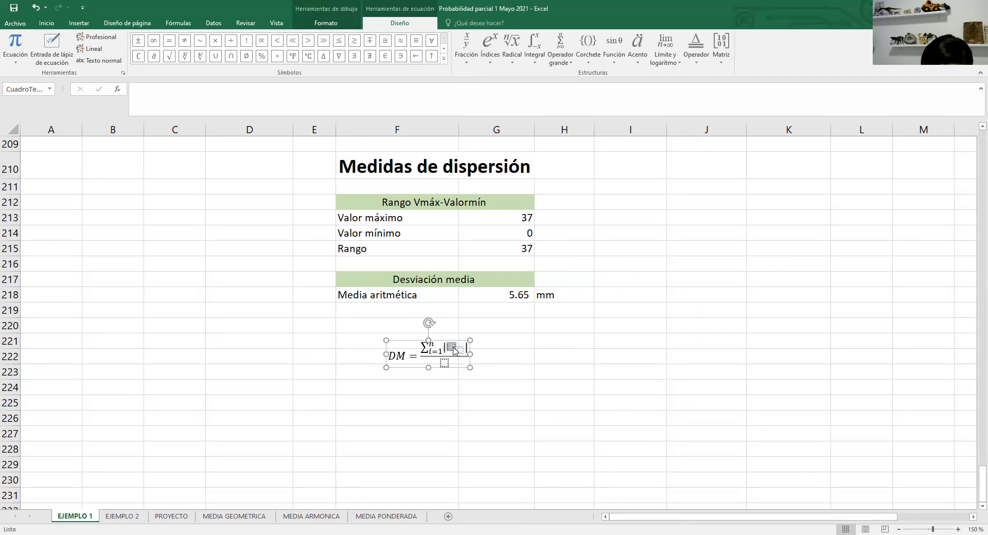
{"action": "type", "text": "x"}
{"action": "left_click", "coordinate": [453, 351]}
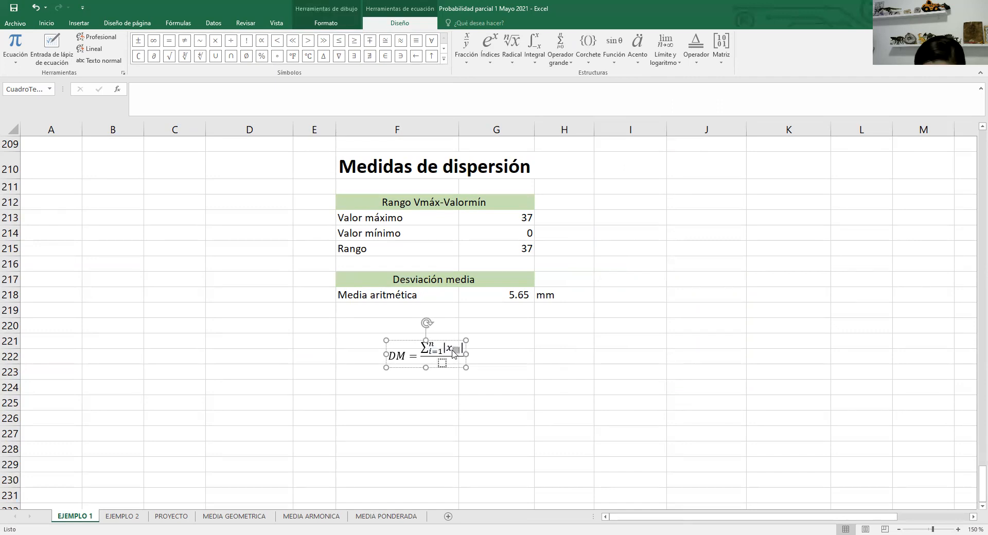
{"action": "type", "text": "i"}
{"action": "type", "text": "-"}
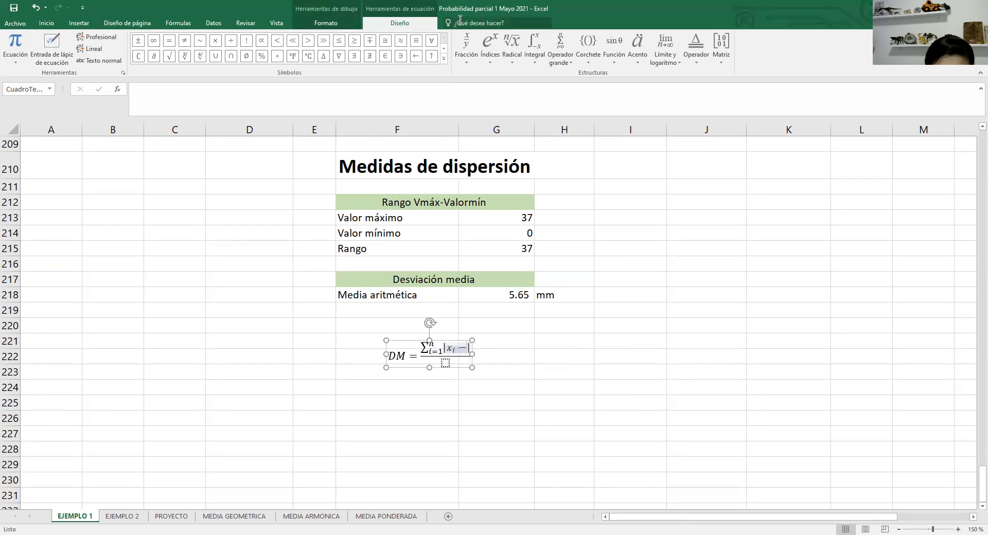
{"action": "left_click", "coordinate": [511, 49]}
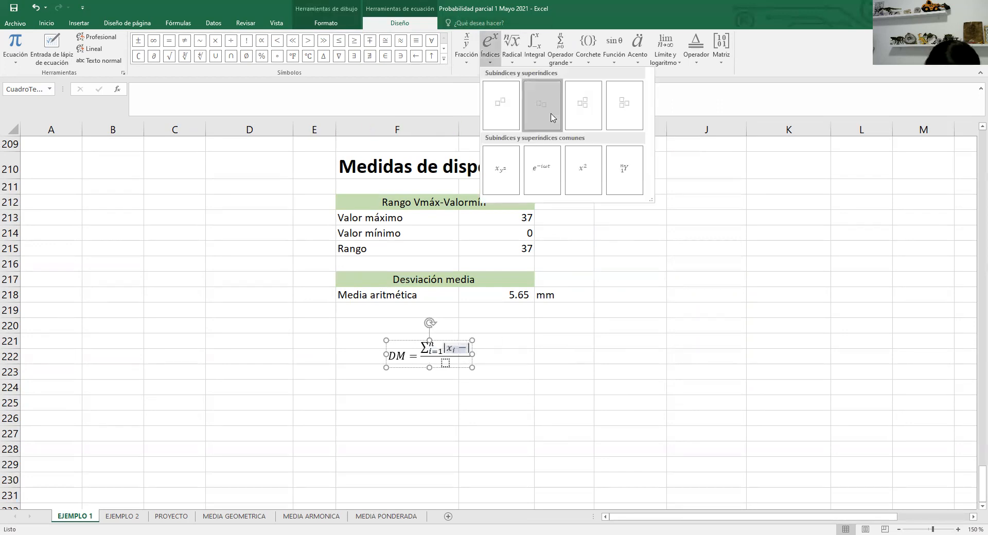
{"action": "left_click", "coordinate": [547, 109]}
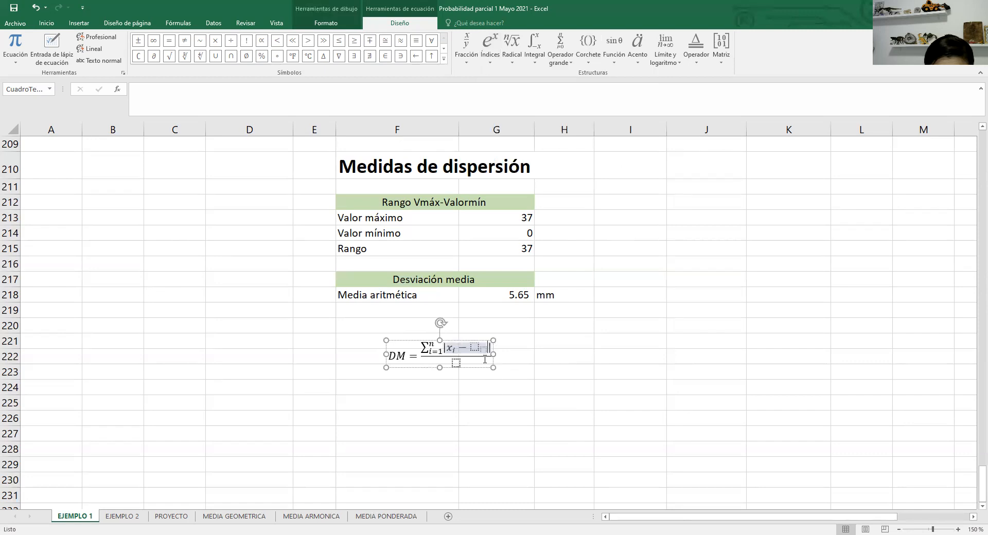
{"action": "key", "text": "ctrl+z"}
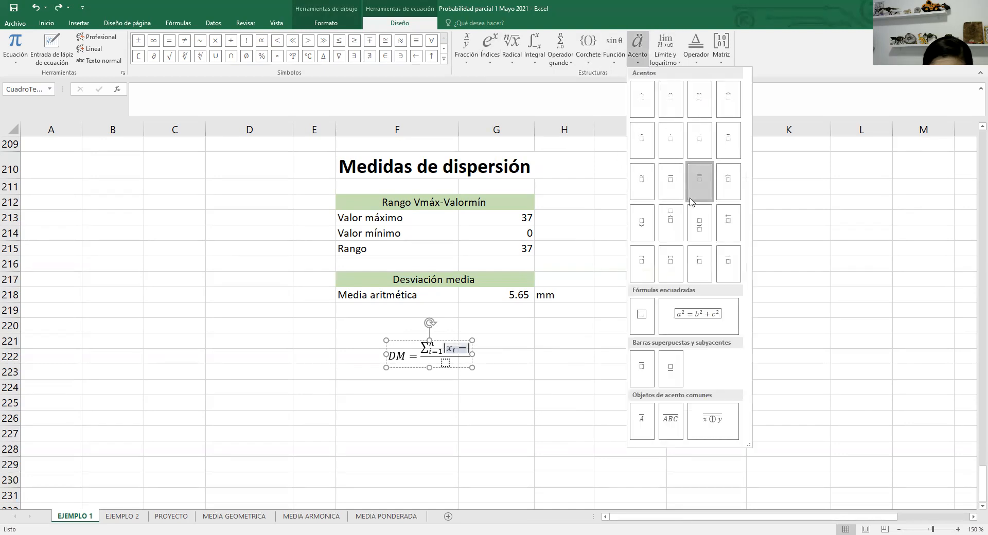
{"action": "left_click", "coordinate": [688, 192]}
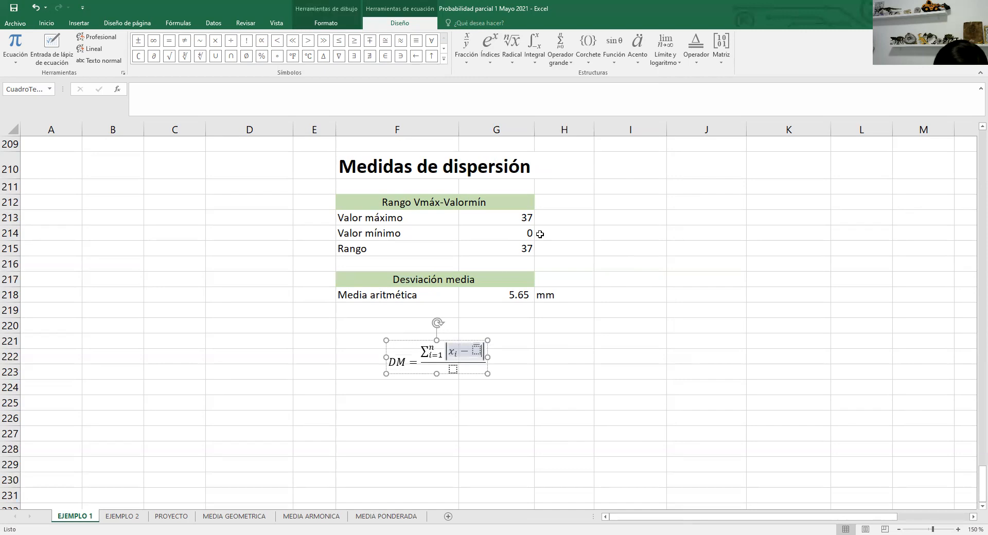
{"action": "key", "text": "ctrl+z"}
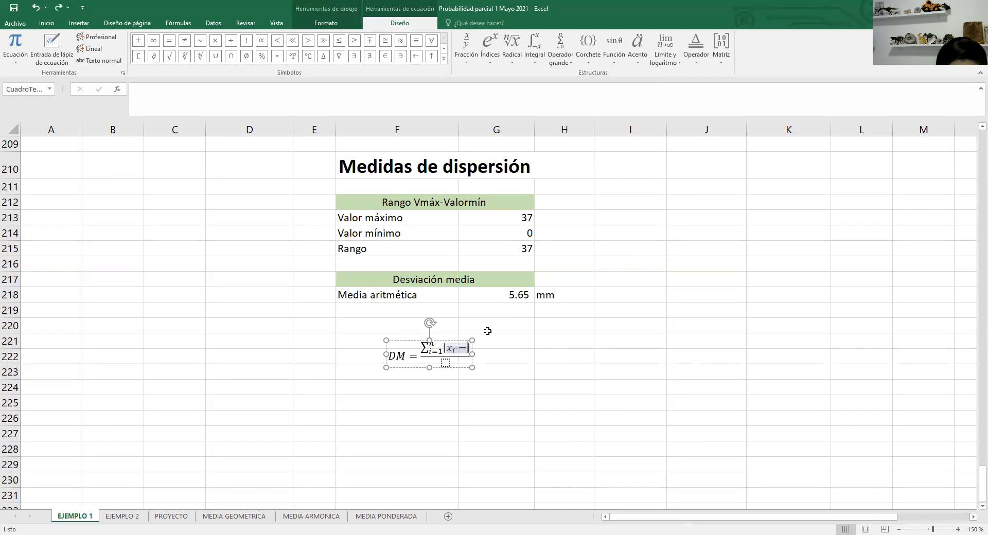
Add x with a bar accent after the minus sign and enter n as the fraction's denominator
{"action": "left_click", "coordinate": [587, 58]}
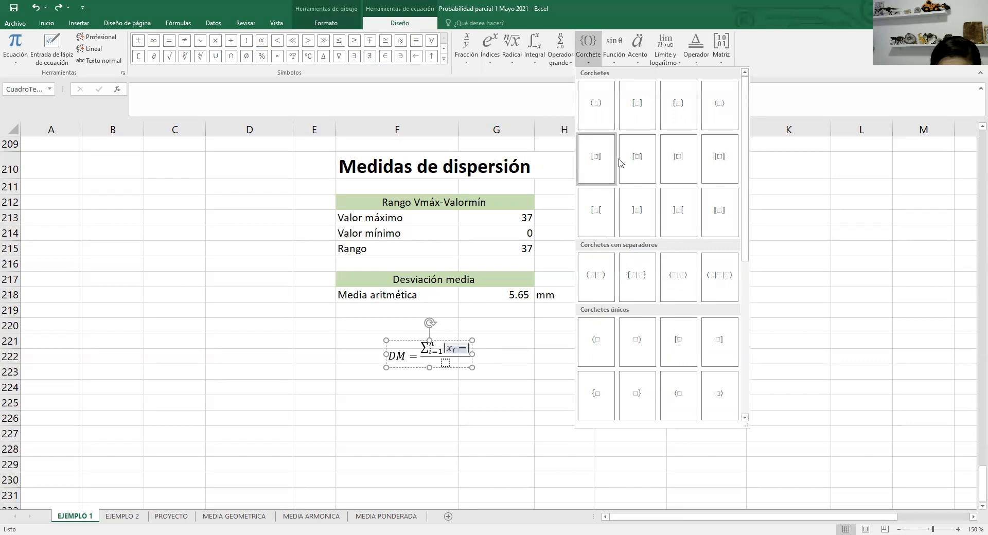
{"action": "left_click", "coordinate": [633, 47]}
{"action": "left_click", "coordinate": [680, 181]}
{"action": "left_click", "coordinate": [474, 351]}
{"action": "type", "text": "x"}
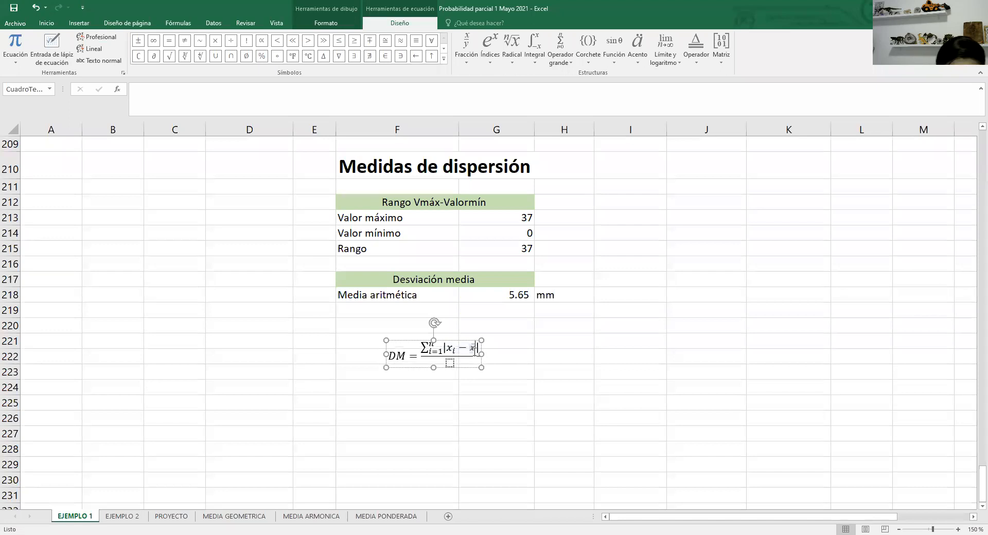
{"action": "left_click", "coordinate": [451, 364]}
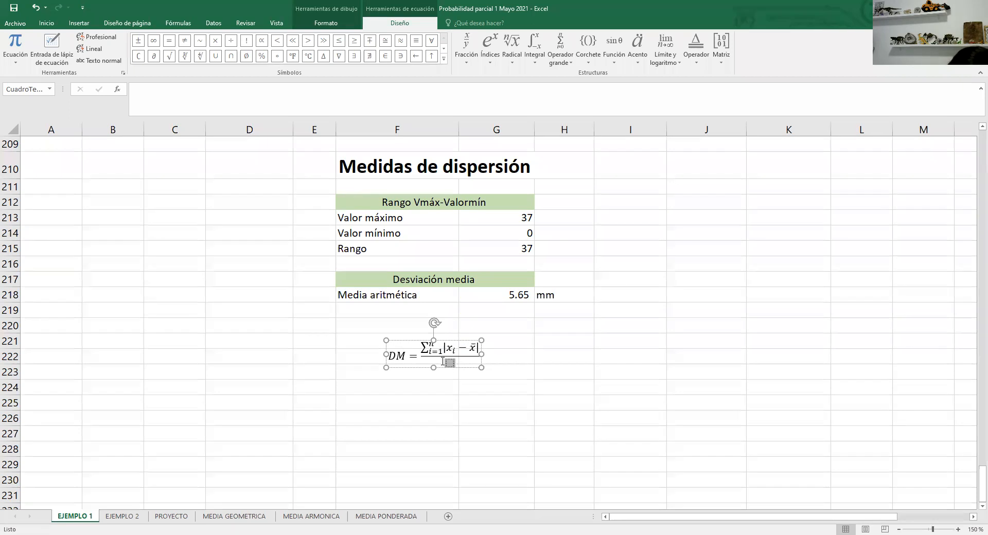
{"action": "type", "text": "n"}
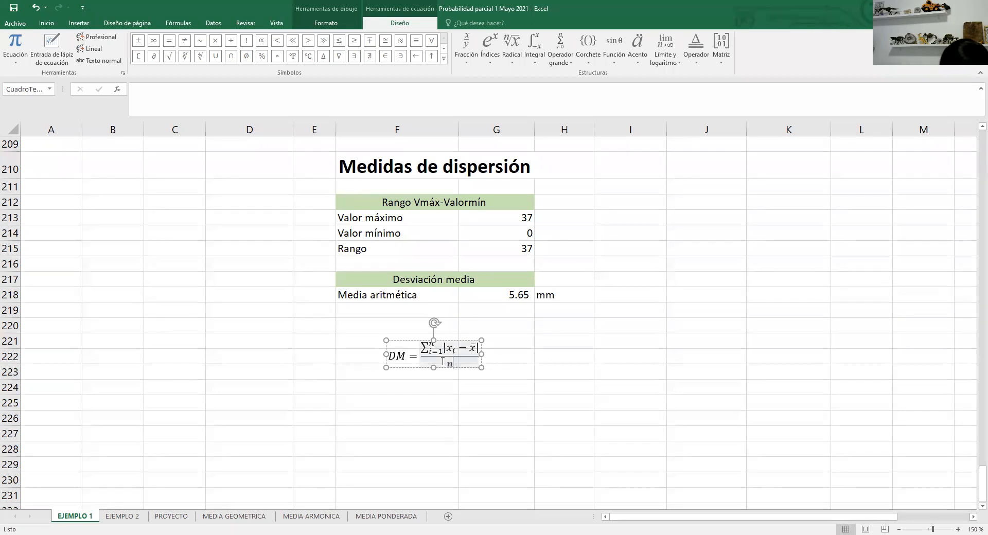
Move the finished DM equation up to F219:F221, directly below the "Media aritmética" row
{"action": "left_click", "coordinate": [473, 410]}
{"action": "left_click", "coordinate": [426, 360]}
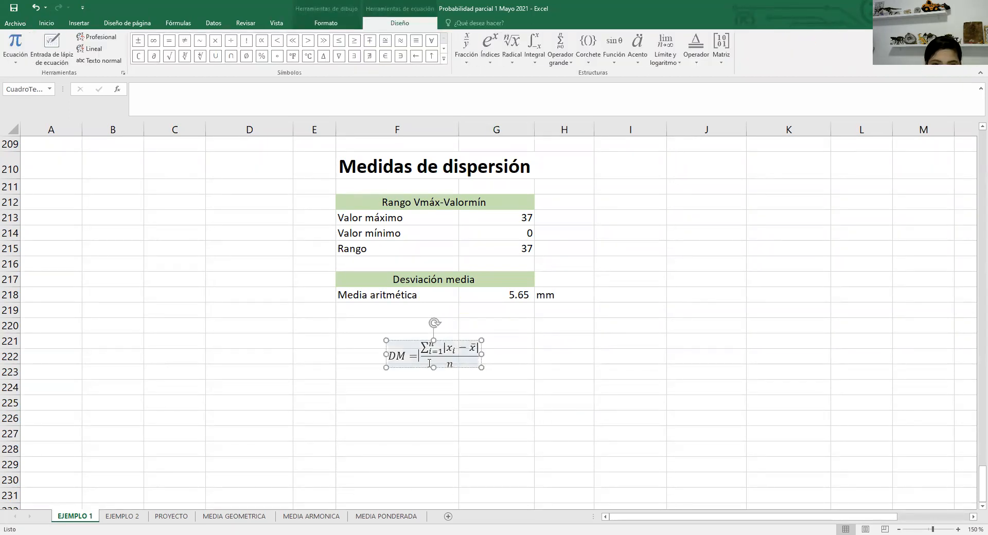
{"action": "left_click", "coordinate": [420, 360]}
{"action": "left_click_drag", "start_coordinate": [417, 358], "coordinate": [398, 335]}
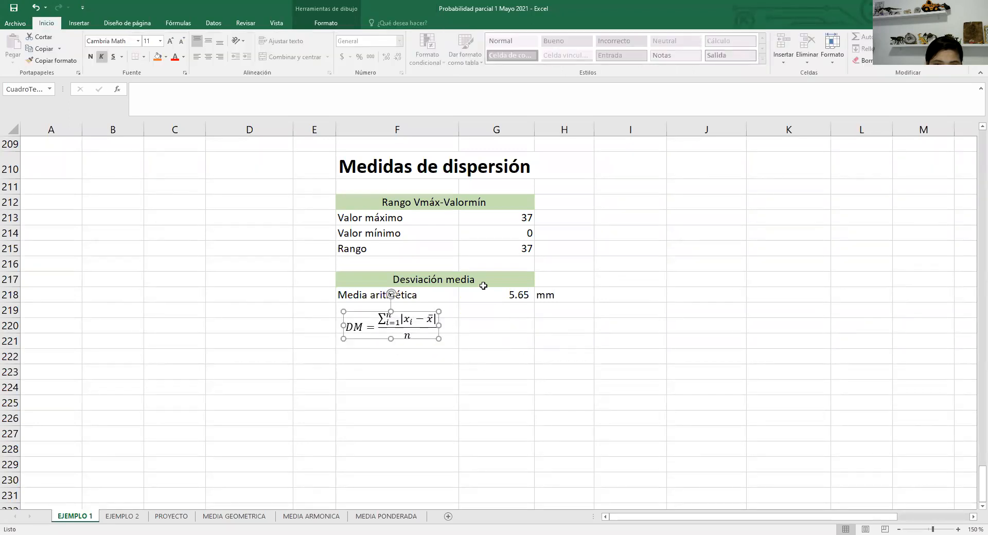
Extend the heading in F217 to read "Desviación media para datos no agrupados"
{"action": "double_click", "coordinate": [479, 278]}
{"action": "type", "text": "p"}
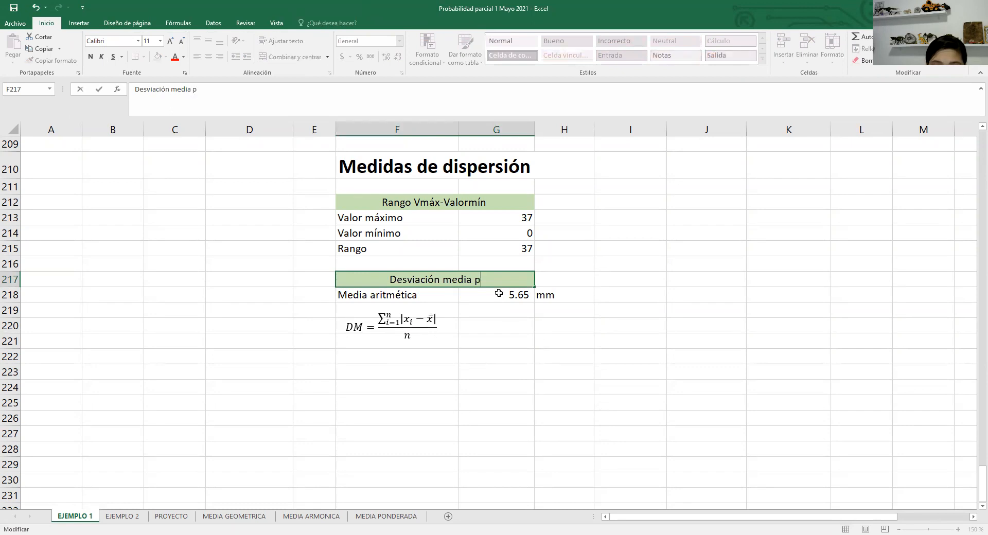
{"action": "type", "text": "ara datps"}
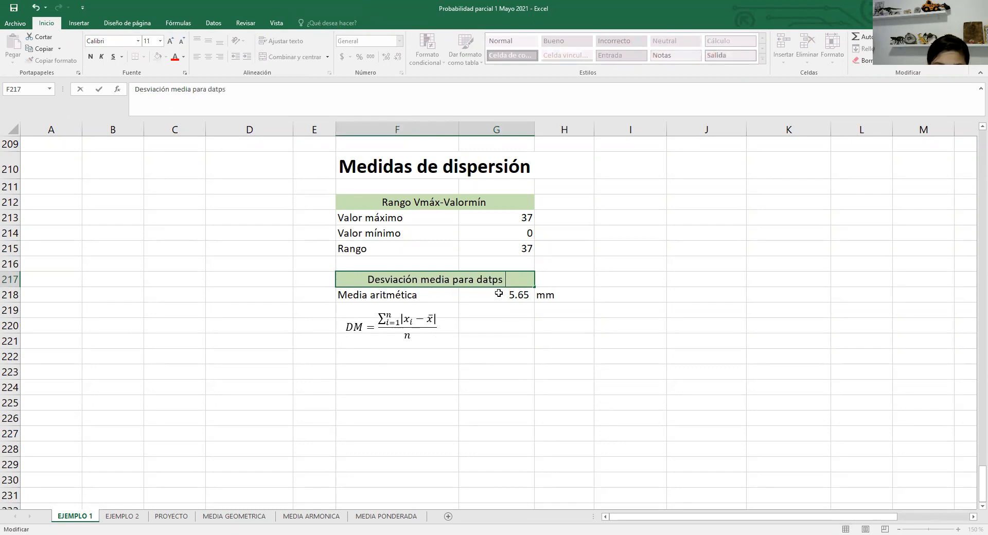
{"action": "key", "text": "BackSpace"}
{"action": "key", "text": "BackSpace"}
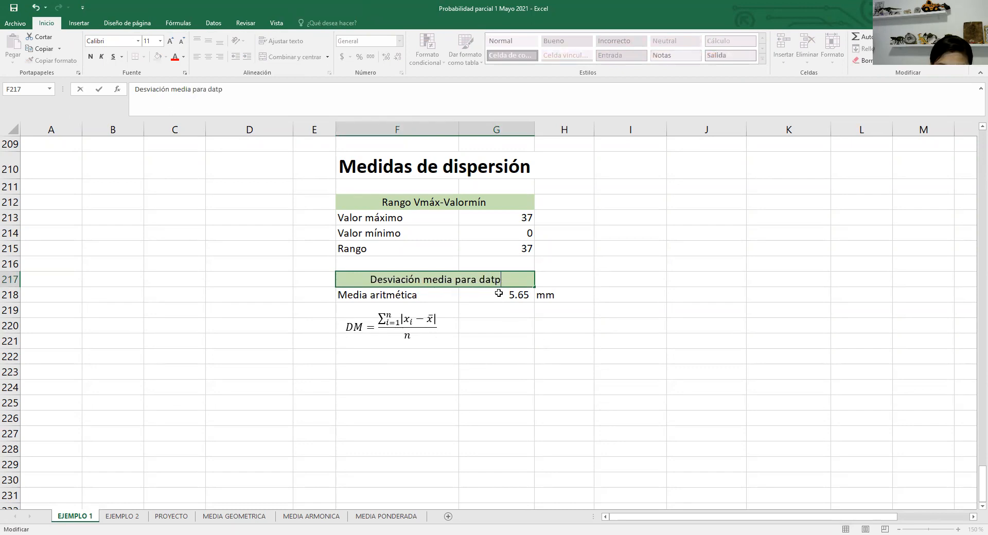
{"action": "type", "text": "os no "}
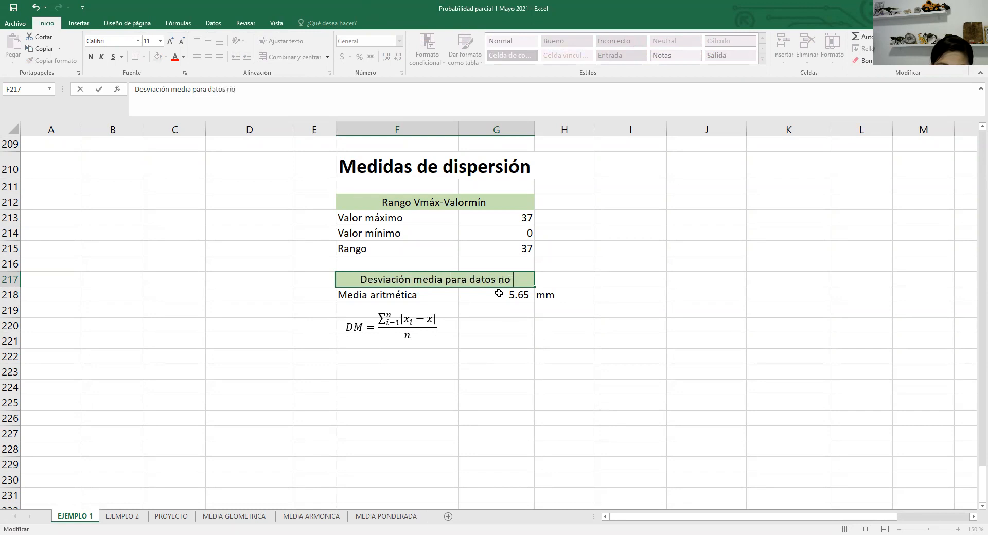
{"action": "type", "text": "agrupados"}
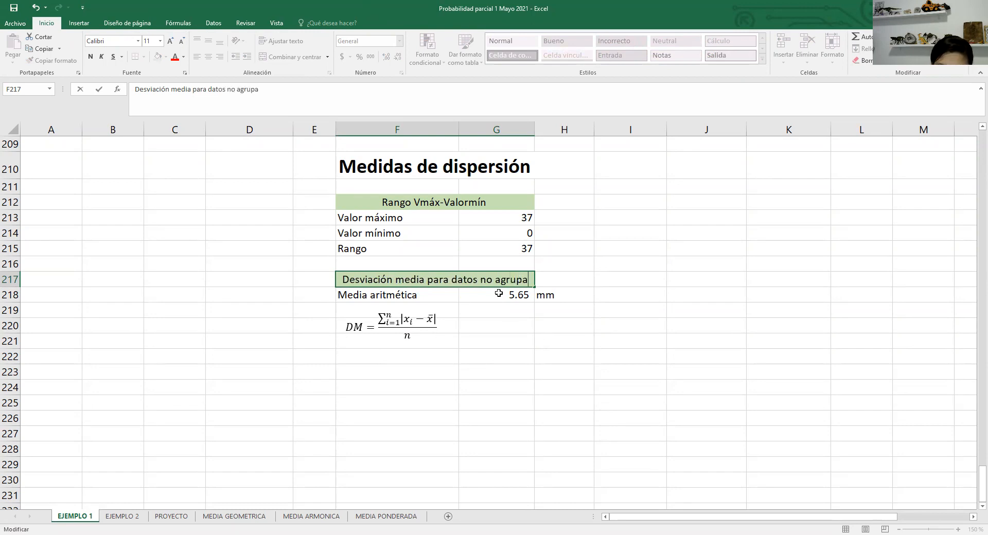
{"action": "left_click", "coordinate": [555, 375]}
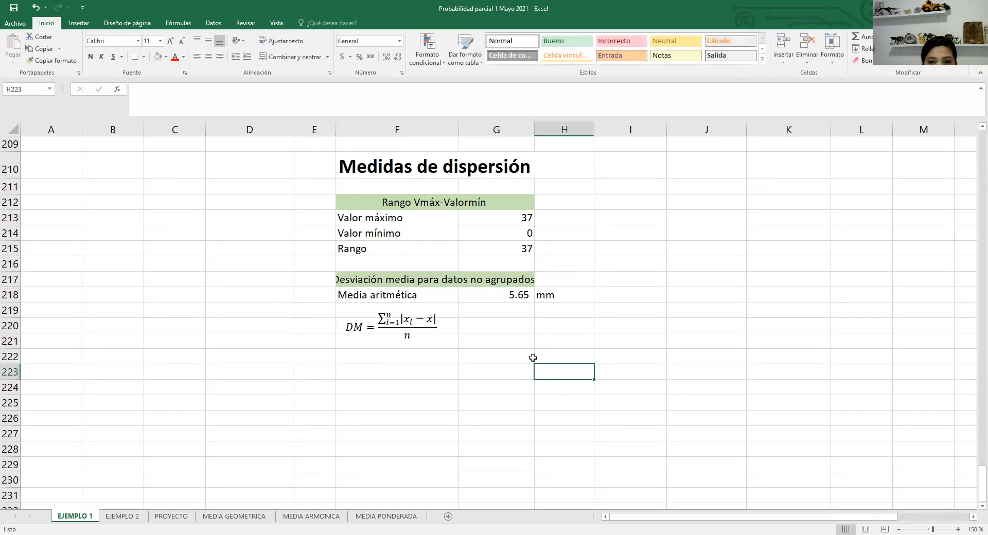
Widen columns F and G to the same width so the whole heading in F217 fits
{"action": "left_click_drag", "start_coordinate": [489, 128], "coordinate": [462, 122]}
{"action": "left_click", "coordinate": [582, 375]}
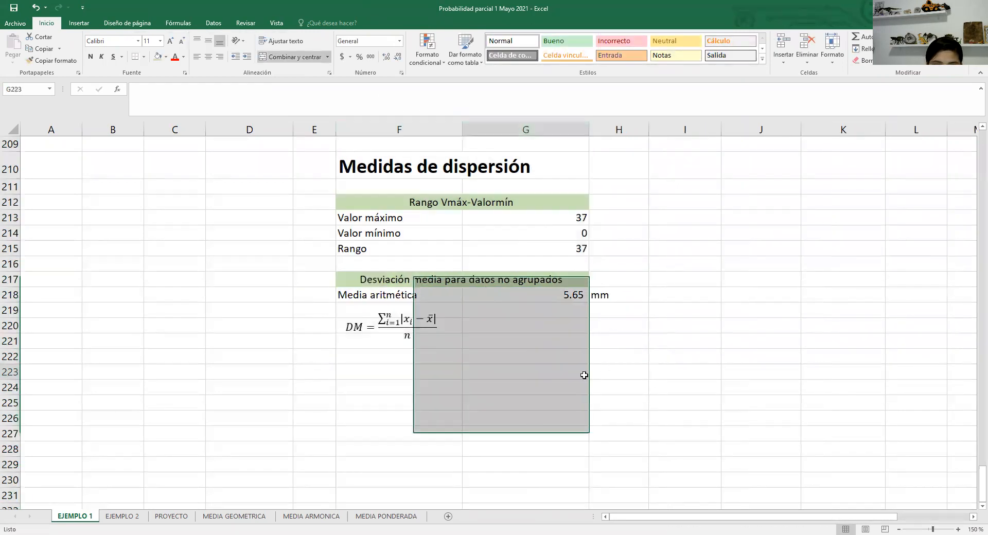
Examine the numerator and denominator terms of the DM equation below the "Media aritmética" row
{"action": "left_click", "coordinate": [365, 306]}
{"action": "left_click", "coordinate": [423, 404]}
{"action": "left_click", "coordinate": [408, 383]}
{"action": "left_click", "coordinate": [382, 338]}
{"action": "left_click", "coordinate": [384, 348]}
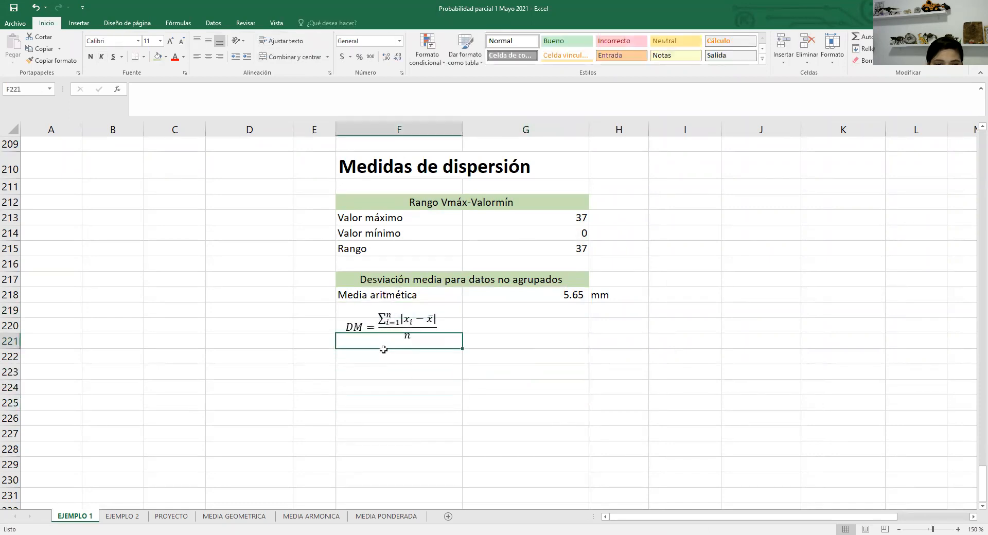
{"action": "left_click", "coordinate": [410, 323]}
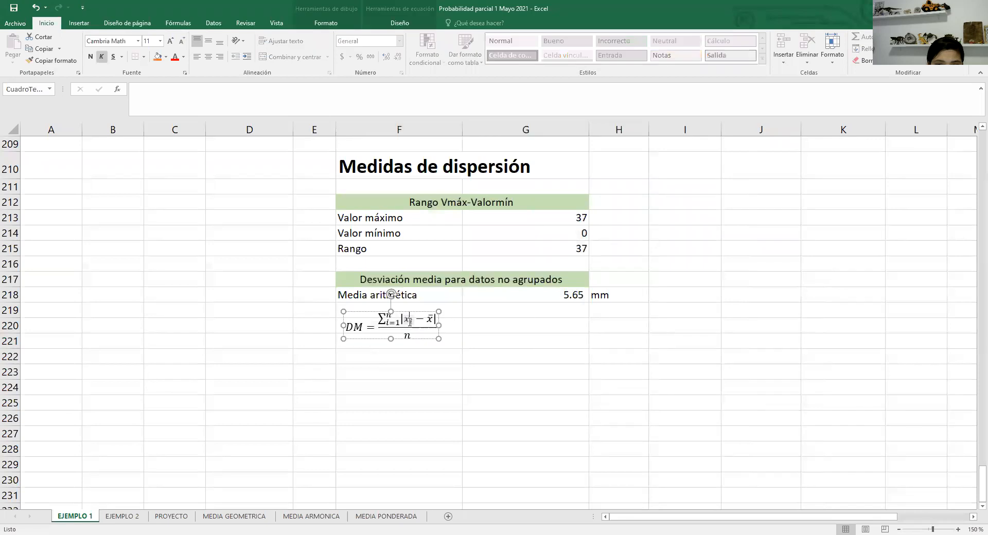
{"action": "left_click_drag", "start_coordinate": [402, 320], "coordinate": [426, 327]}
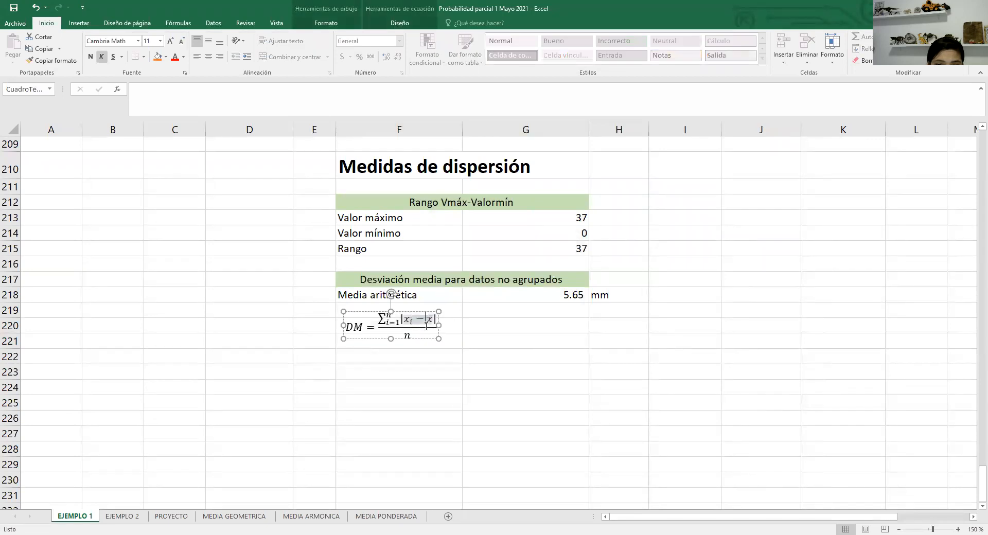
{"action": "key", "text": "Escape"}
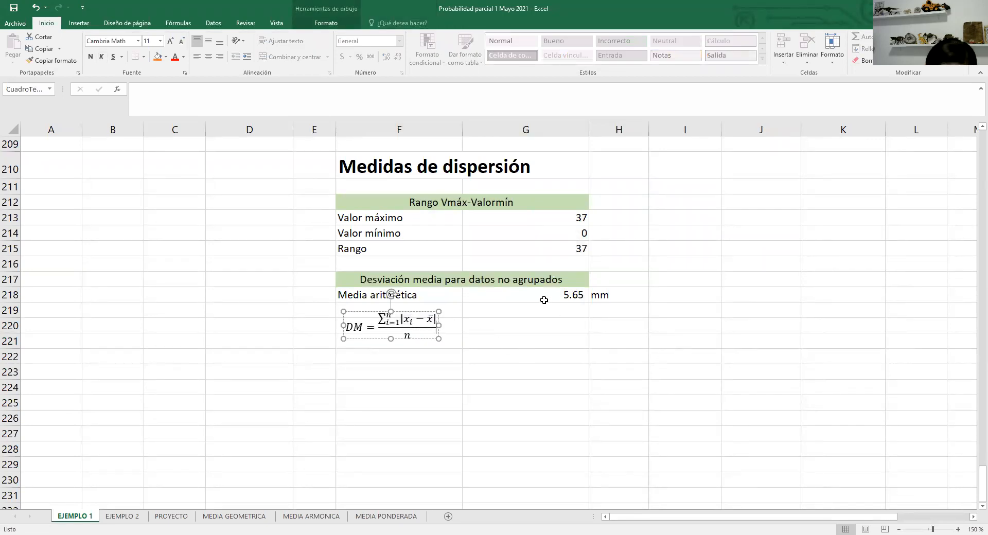
{"action": "left_click", "coordinate": [412, 337]}
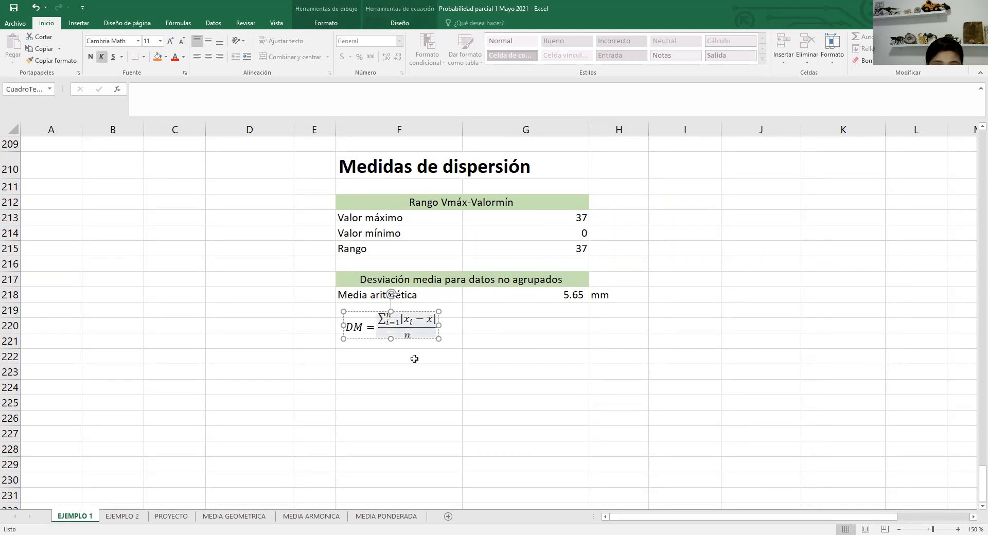
{"action": "left_click", "coordinate": [408, 348]}
Enter the column label "Datos" in F222, directly below the DM equation
{"action": "left_click", "coordinate": [406, 356]}
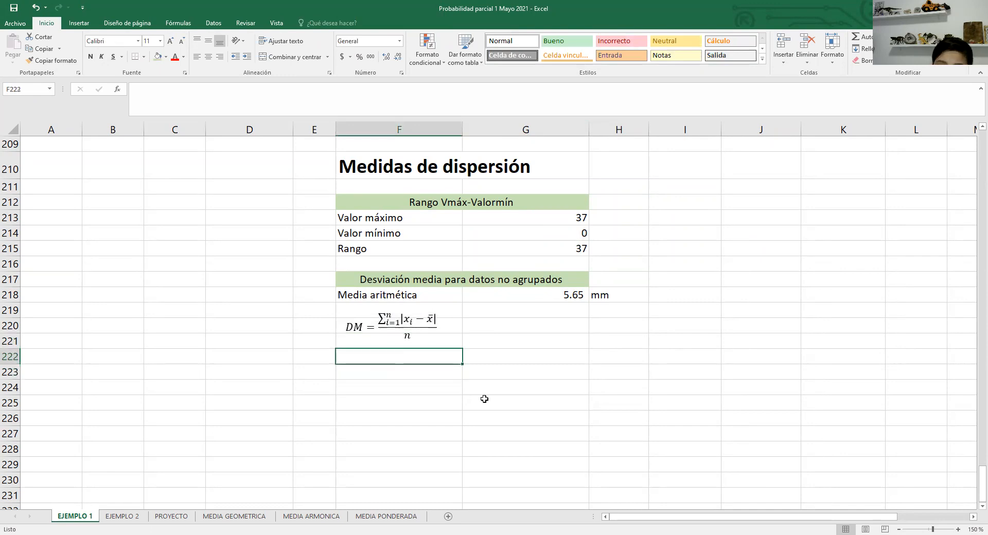
{"action": "type", "text": "="}
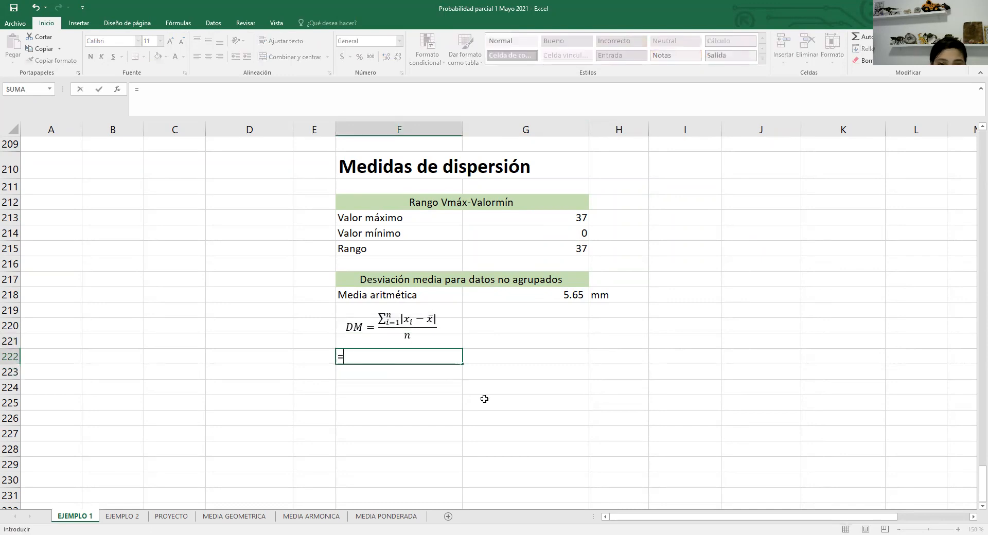
{"action": "key", "text": "BackSpace"}
{"action": "type", "text": "dt"}
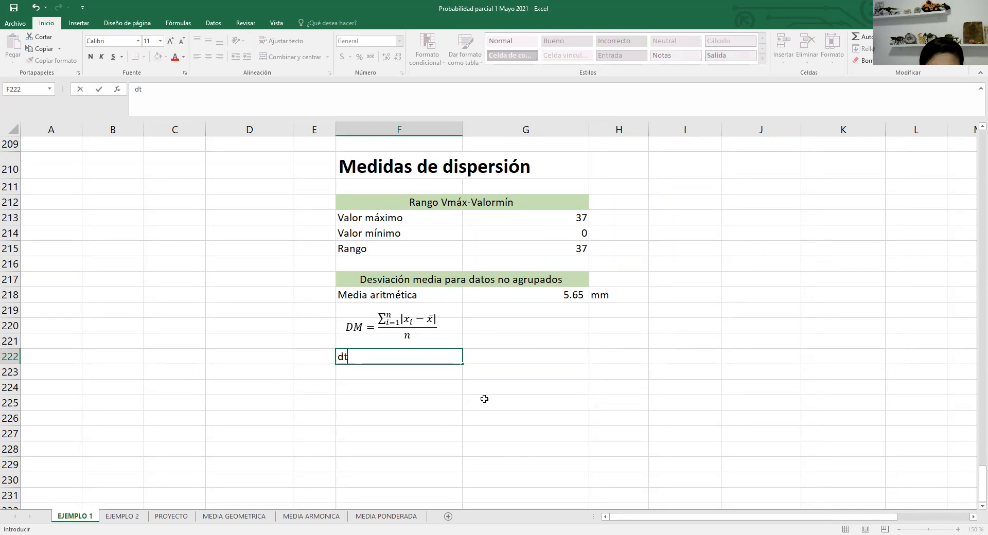
{"action": "type", "text": "Datps"}
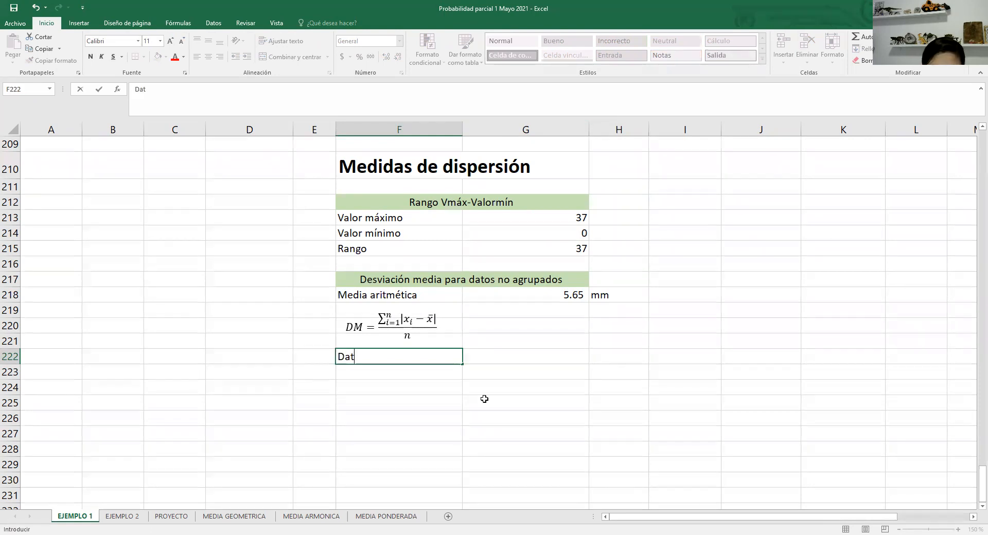
{"action": "key", "text": "BackSpace"}
{"action": "key", "text": "BackSpace"}
{"action": "type", "text": "tos"}
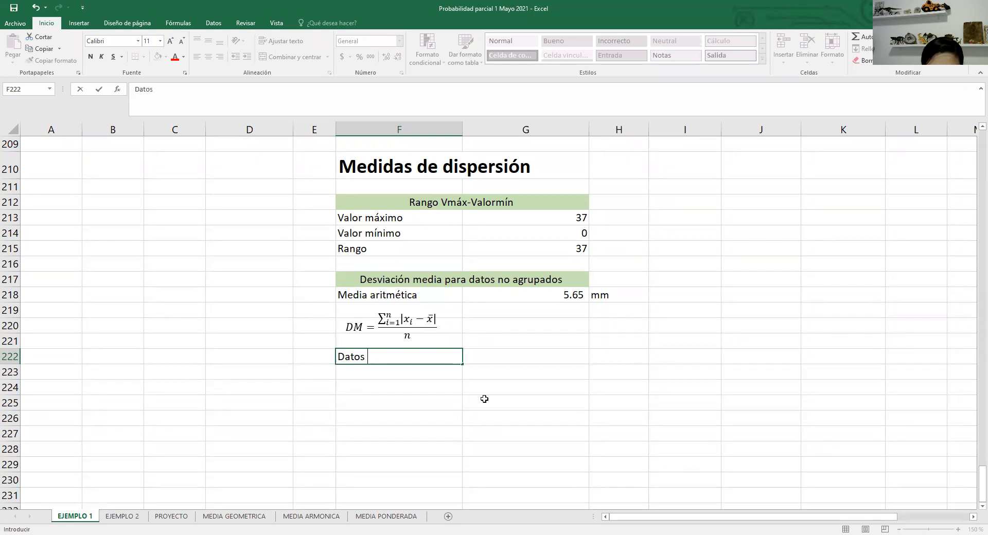
{"action": "key", "text": "Return"}
Enter =D6 in F223 to reference the first value of the ordered data
{"action": "type", "text": "="}
{"action": "scroll", "coordinate": [406, 327], "scroll_direction": "up", "scroll_amount": 20}
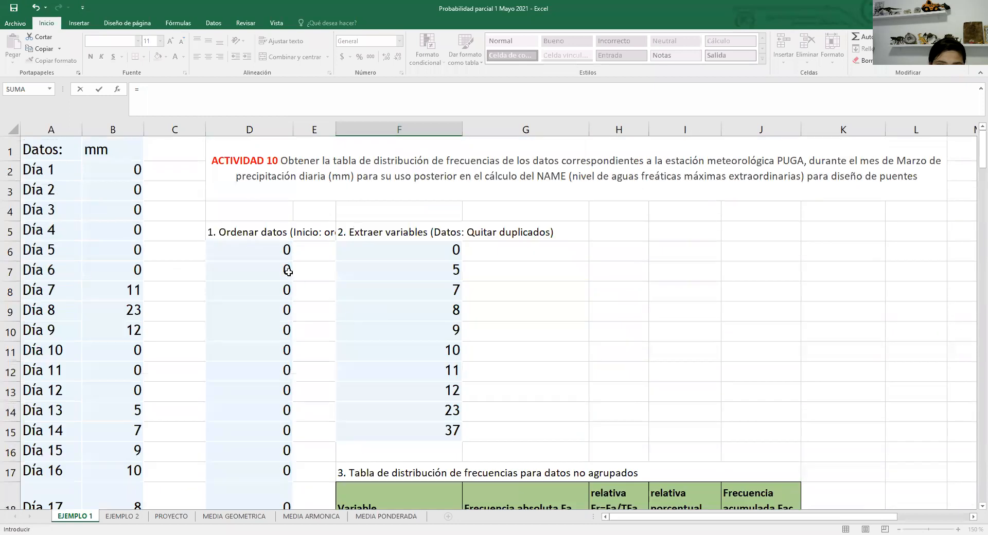
{"action": "left_click", "coordinate": [276, 255]}
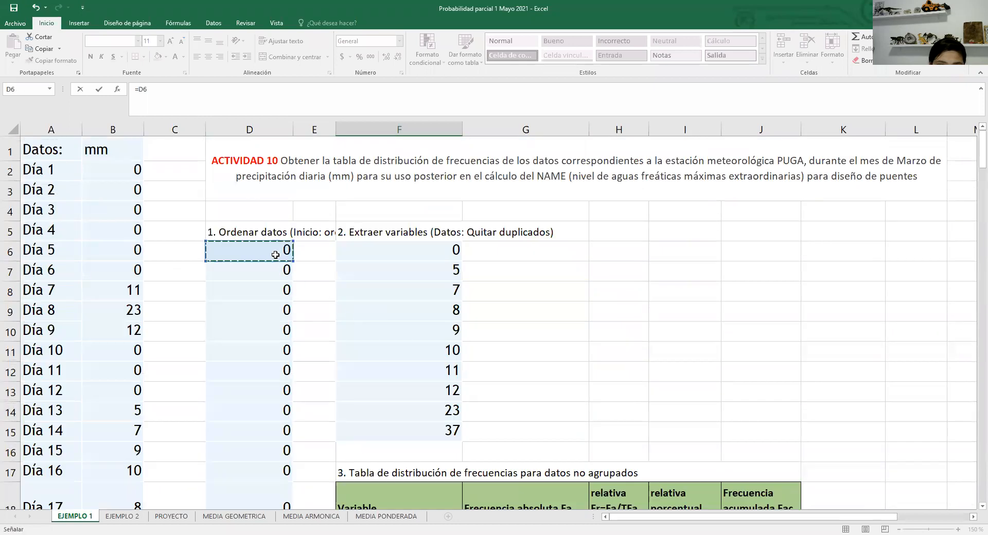
{"action": "key", "text": "Return"}
Fill the reference from F223 down column F to list the ordered data through F253, and clear the surplus cells F254:F260
{"action": "scroll", "coordinate": [386, 379], "scroll_direction": "down", "scroll_amount": 6}
{"action": "left_click", "coordinate": [397, 190]}
{"action": "left_click_drag", "start_coordinate": [463, 199], "coordinate": [463, 504]}
{"action": "left_click_drag", "start_coordinate": [436, 409], "coordinate": [452, 501]}
{"action": "key", "text": "Delete"}
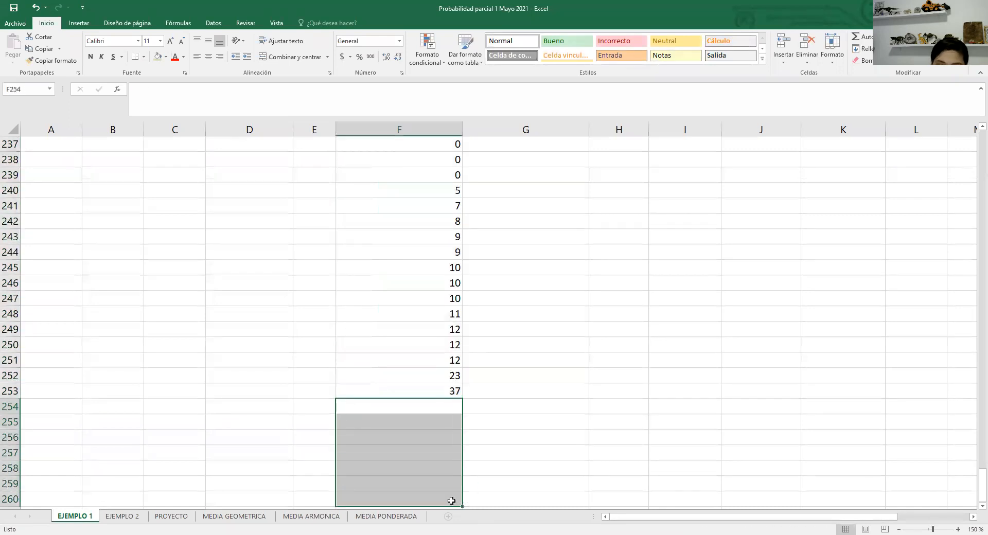
{"action": "scroll", "coordinate": [420, 363], "scroll_direction": "up", "scroll_amount": 6}
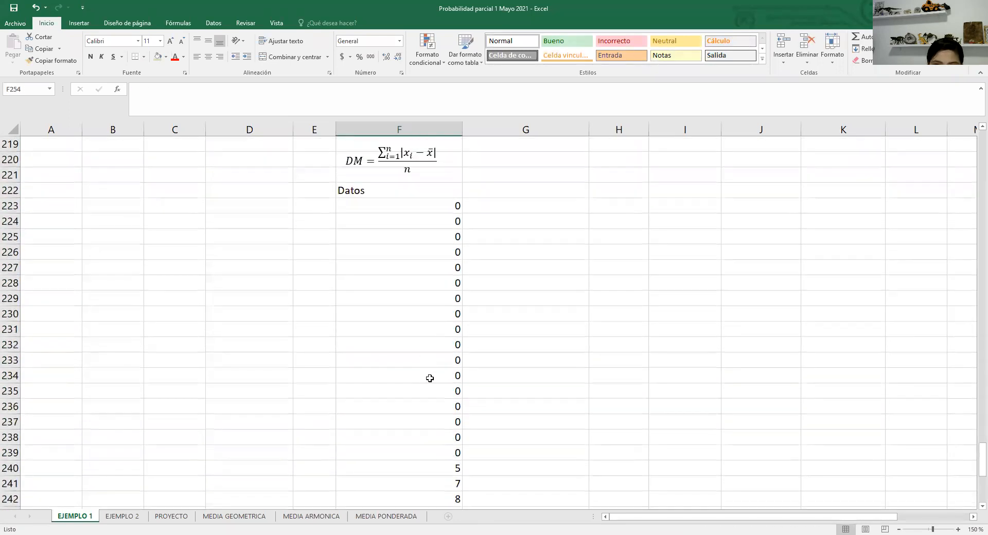
{"action": "scroll", "coordinate": [432, 385], "scroll_direction": "down", "scroll_amount": 6}
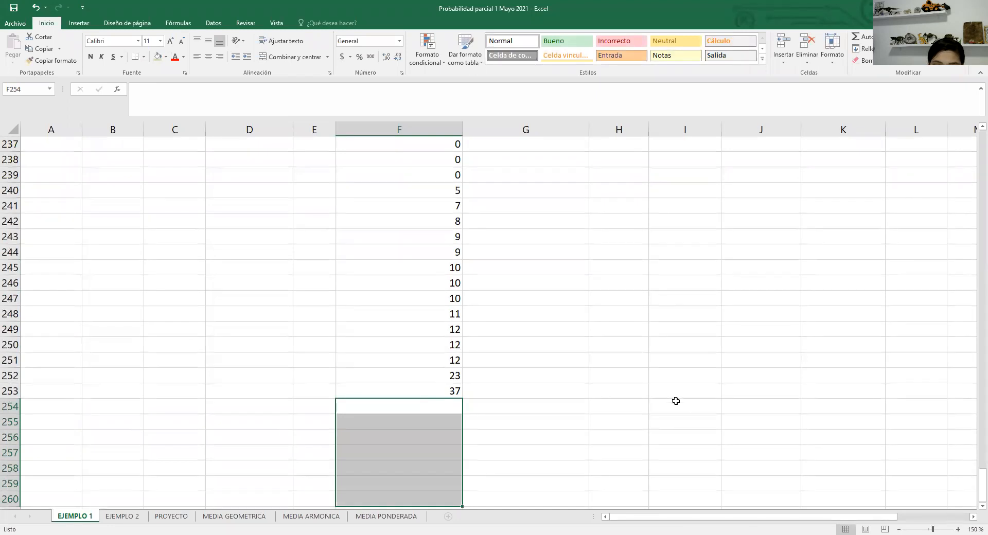
{"action": "key", "text": "alt+Tab"}
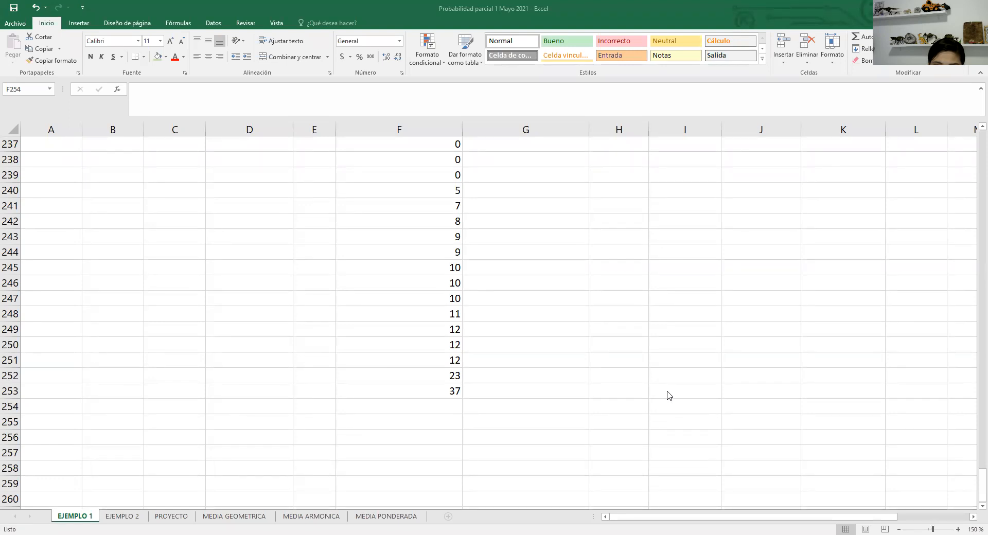
{"action": "key", "text": "alt+Tab"}
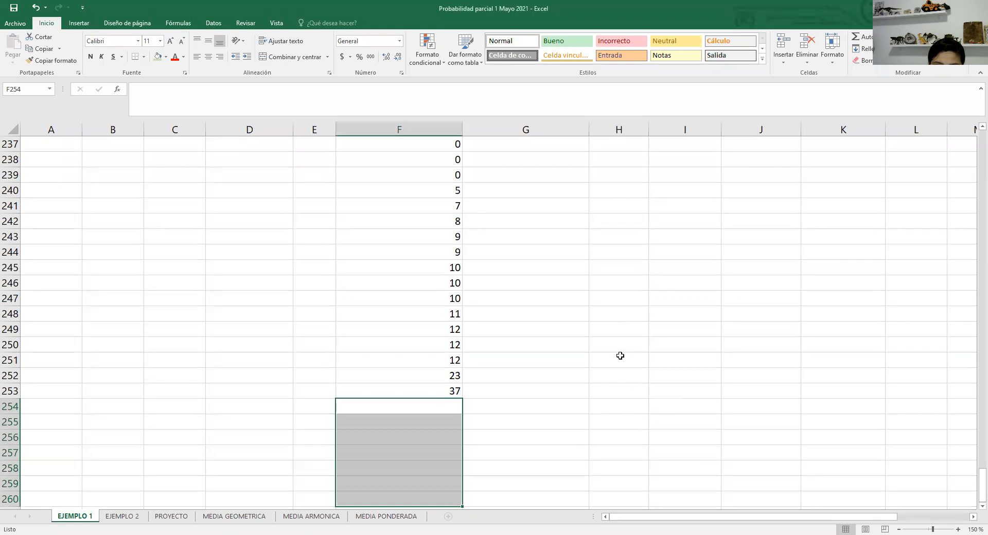
{"action": "left_click", "coordinate": [592, 301]}
{"action": "scroll", "coordinate": [592, 304], "scroll_direction": "up", "scroll_amount": 12}
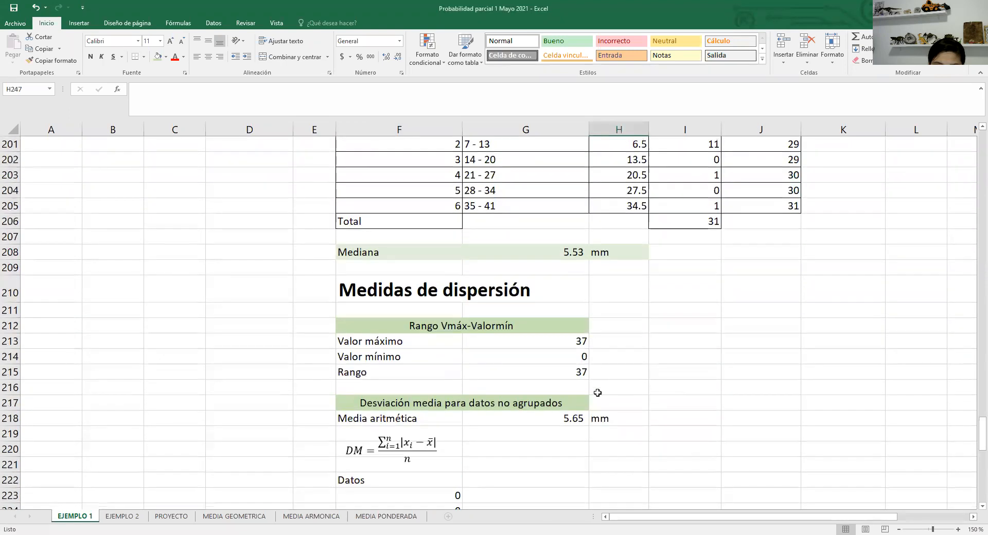
Copy the absolute-value term |xi − x̄| from the numerator of the DM equation
{"action": "left_click", "coordinate": [548, 475]}
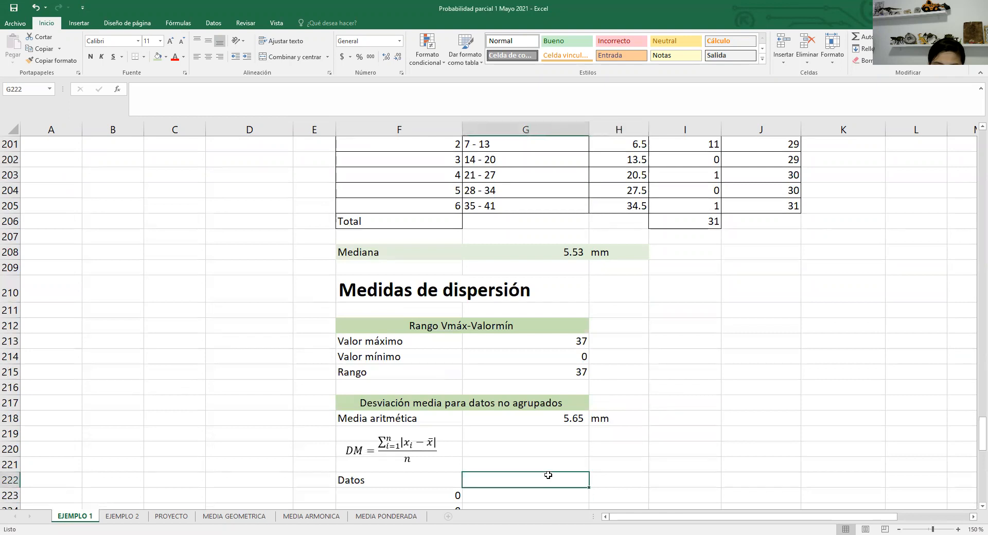
{"action": "left_click", "coordinate": [406, 442]}
{"action": "left_click_drag", "start_coordinate": [401, 440], "coordinate": [438, 443]}
{"action": "left_click", "coordinate": [438, 444]}
{"action": "left_click", "coordinate": [437, 444]}
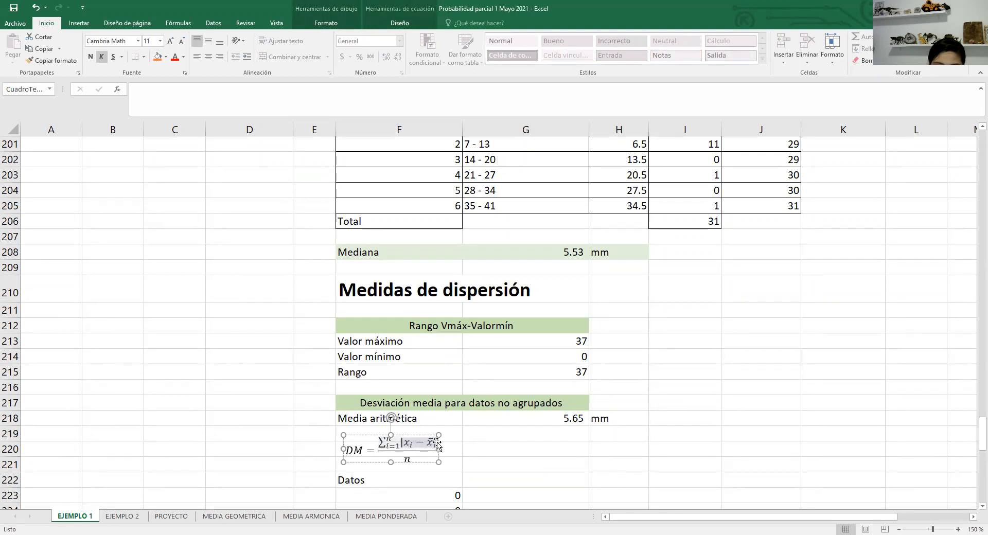
{"action": "left_click", "coordinate": [435, 442]}
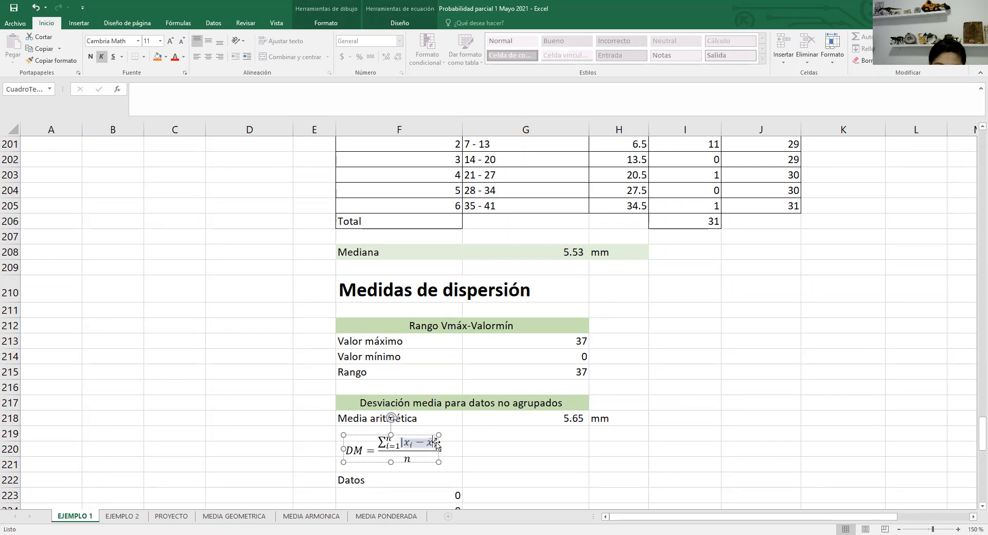
{"action": "left_click_drag", "start_coordinate": [401, 441], "coordinate": [436, 444]}
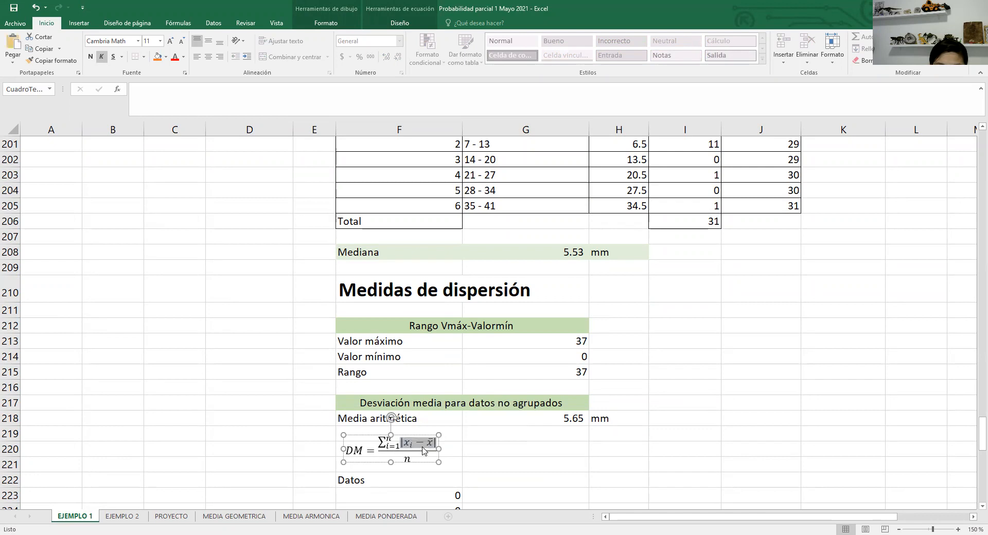
Paste the copied term into G222 as the column heading beside "Datos"
{"action": "left_click", "coordinate": [613, 463]}
{"action": "scroll", "coordinate": [611, 462], "scroll_direction": "down", "scroll_amount": 6}
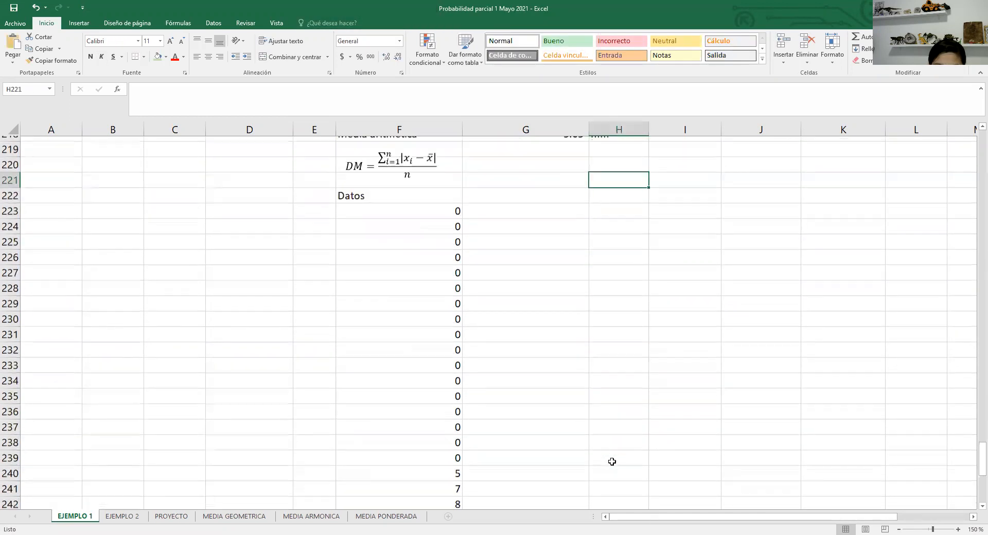
{"action": "left_click", "coordinate": [508, 189]}
{"action": "double_click", "coordinate": [508, 190]}
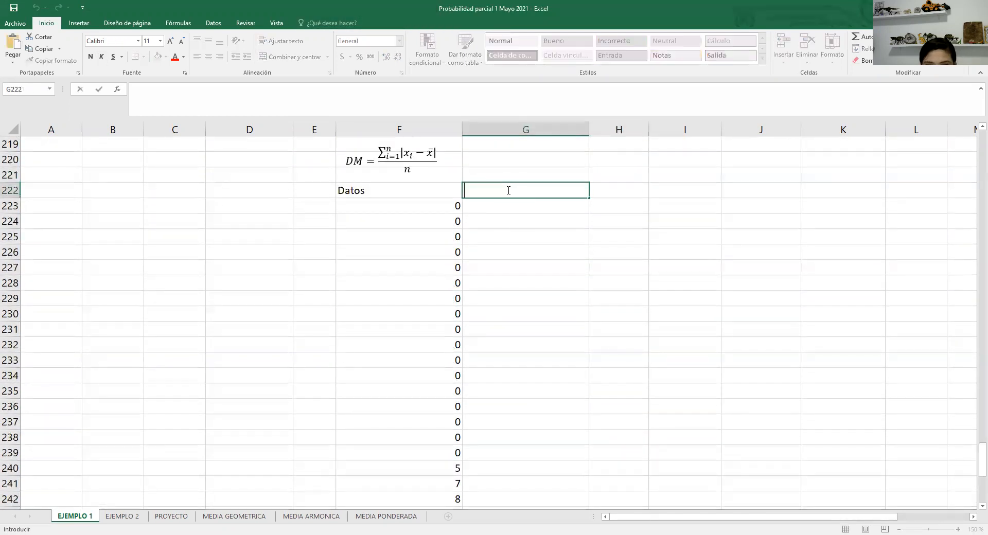
{"action": "key", "text": "ctrl+v"}
{"action": "key", "text": "Return"}
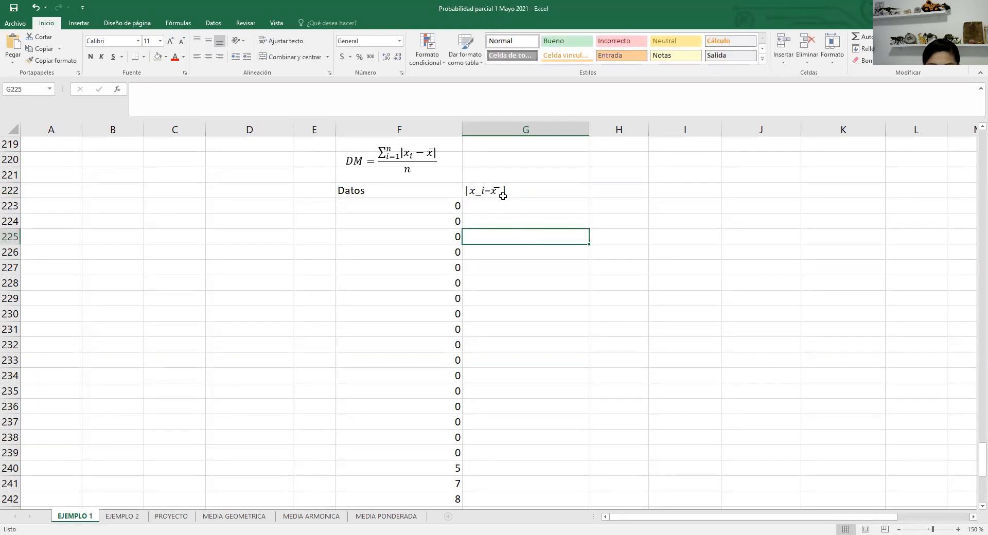
Replace x_i with plain text xi in the pasted heading in G222
{"action": "left_click", "coordinate": [544, 266]}
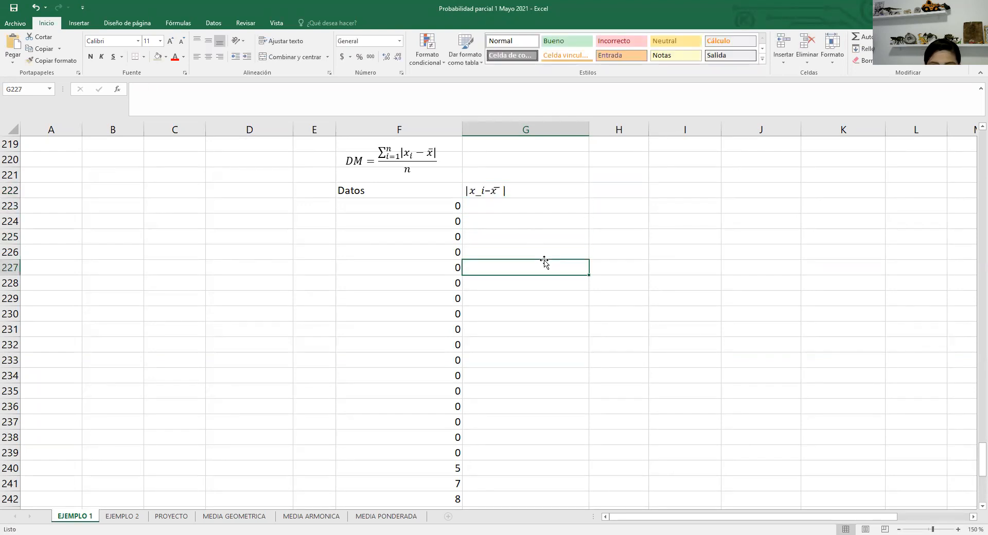
{"action": "double_click", "coordinate": [483, 192]}
{"action": "left_click", "coordinate": [485, 194]}
{"action": "key", "text": "BackSpace"}
{"action": "key", "text": "BackSpace"}
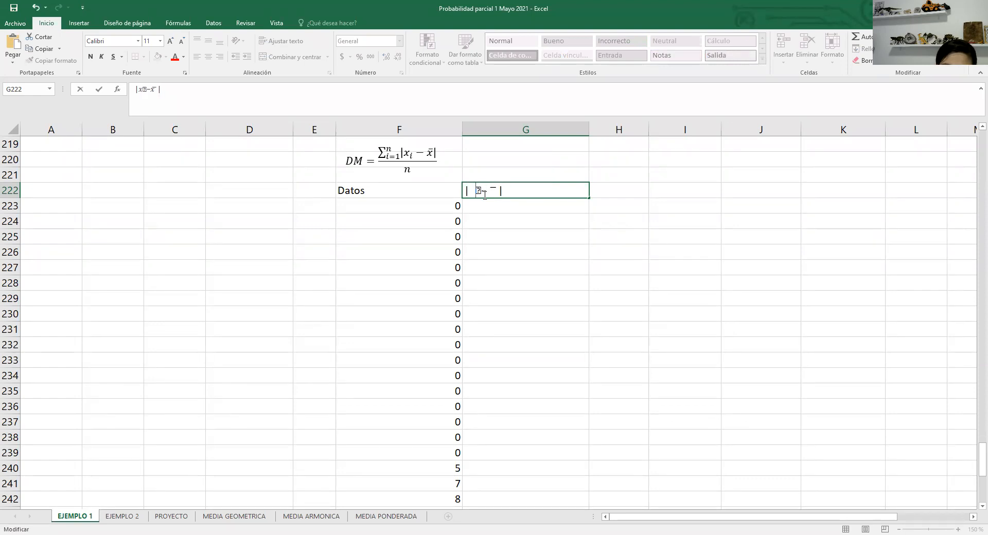
{"action": "key", "text": "BackSpace"}
{"action": "key", "text": "BackSpace"}
{"action": "key", "text": "BackSpace"}
{"action": "type", "text": "xi"}
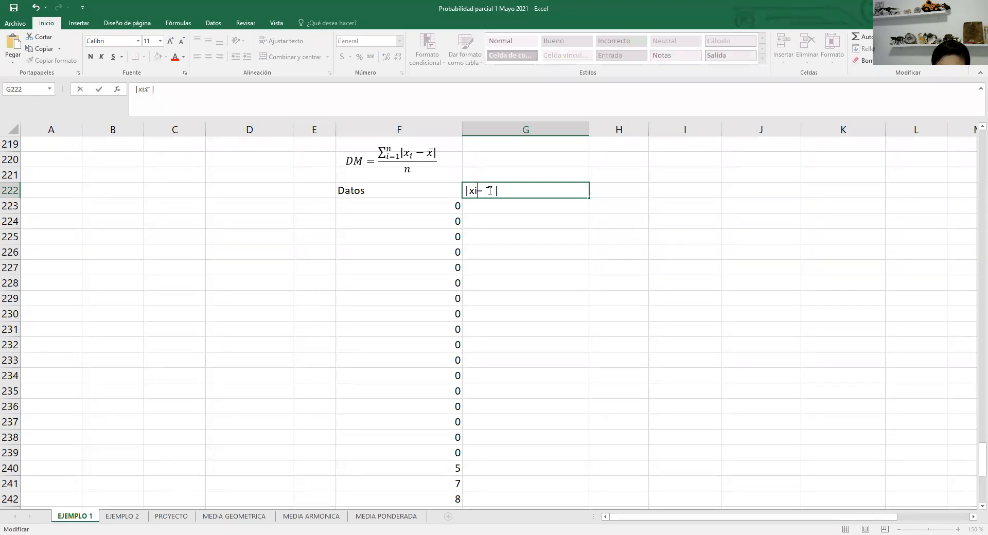
{"action": "left_click", "coordinate": [516, 217]}
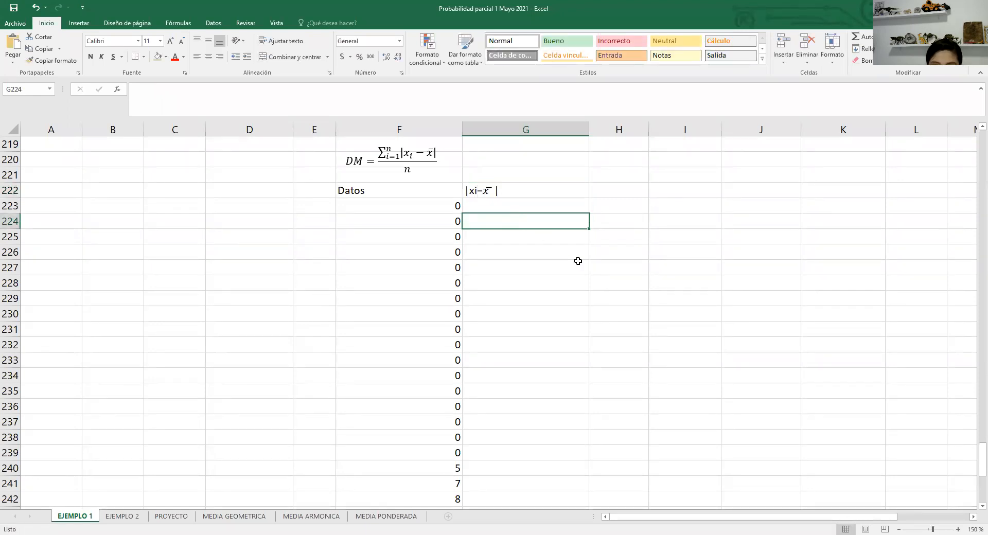
Begin an ABS formula in G223 that subtracts the arithmetic mean in G218 from the first data value in F223
{"action": "left_click", "coordinate": [525, 294]}
{"action": "left_click", "coordinate": [508, 250]}
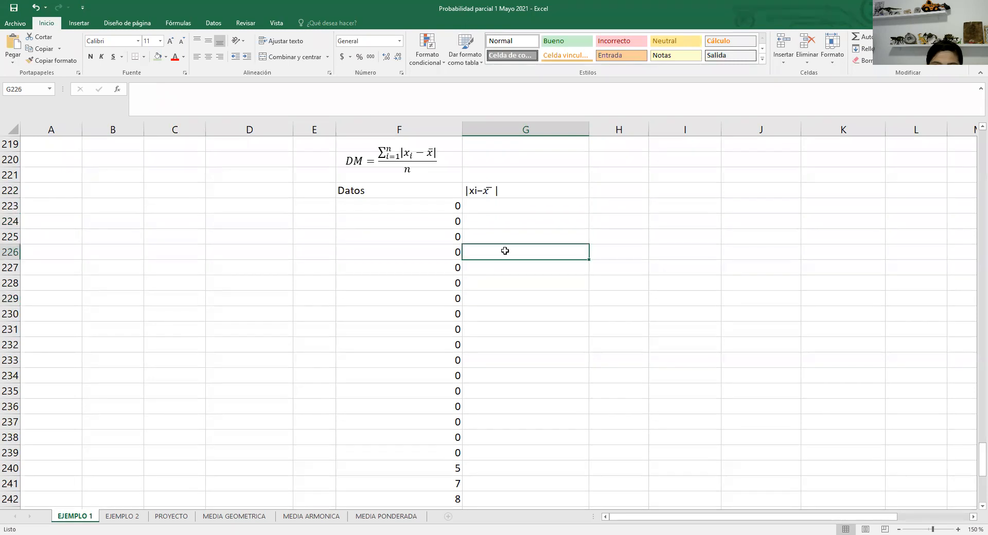
{"action": "left_click", "coordinate": [481, 211]}
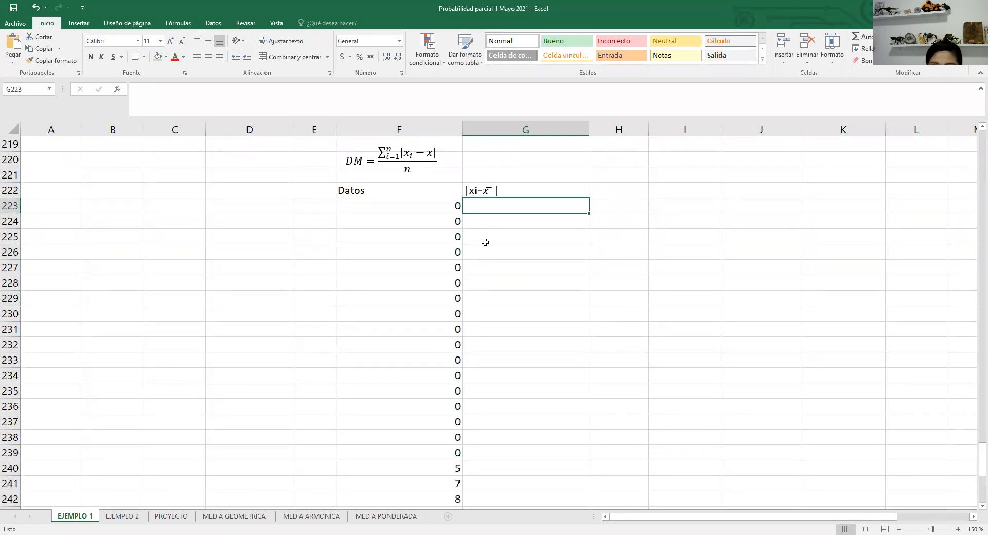
{"action": "type", "text": "="}
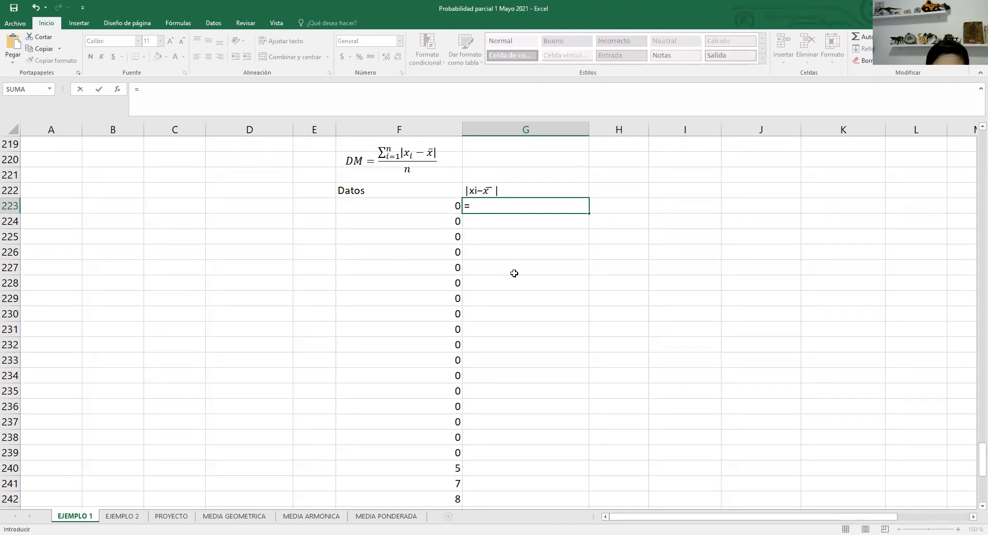
{"action": "type", "text": "abs"}
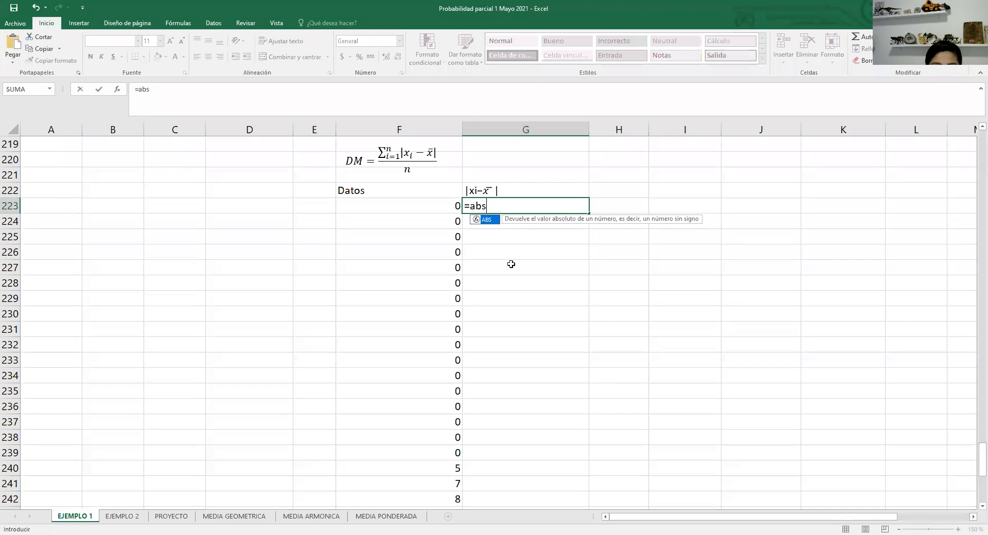
{"action": "key", "text": "Tab"}
{"action": "left_click", "coordinate": [434, 203]}
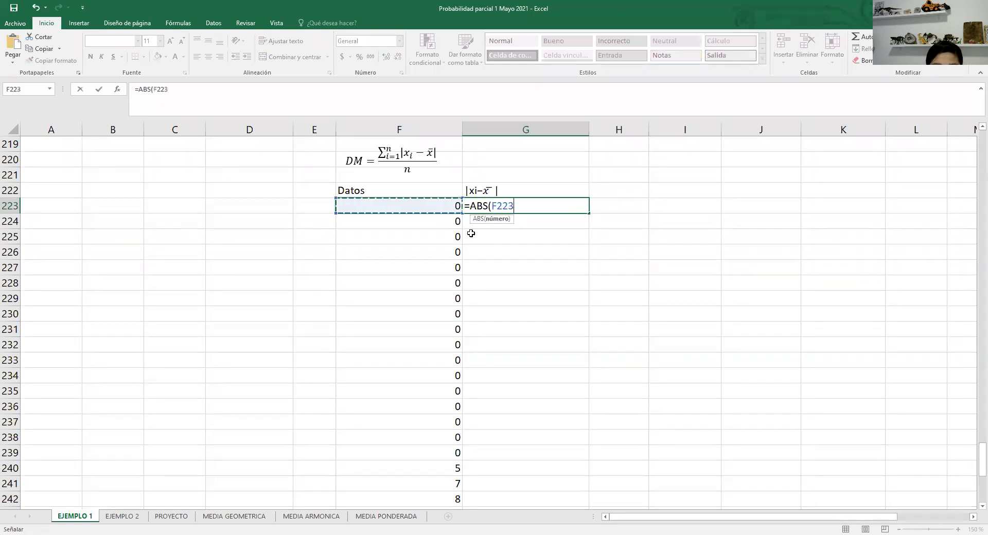
{"action": "type", "text": "-"}
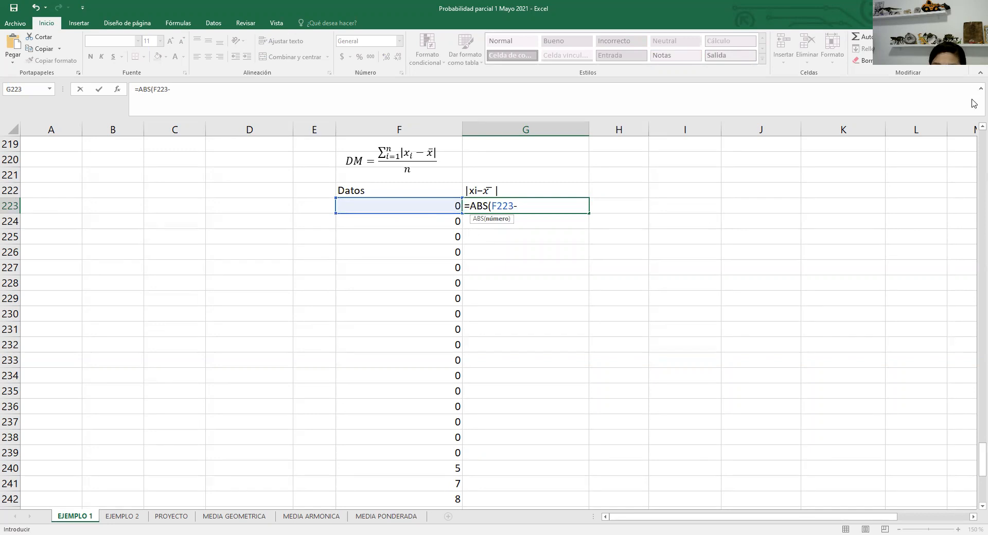
{"action": "left_click", "coordinate": [981, 126]}
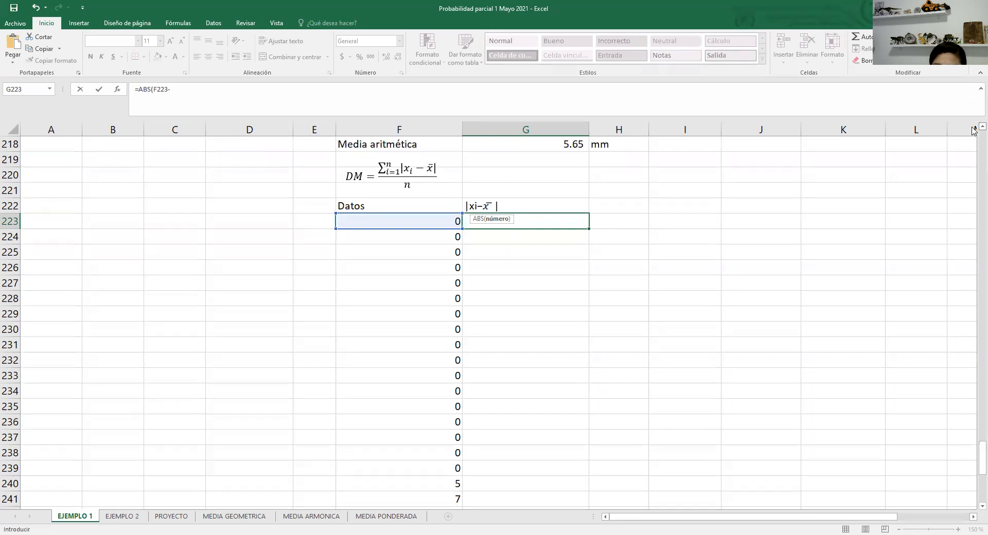
{"action": "scroll", "coordinate": [973, 130], "scroll_direction": "up", "scroll_amount": 3}
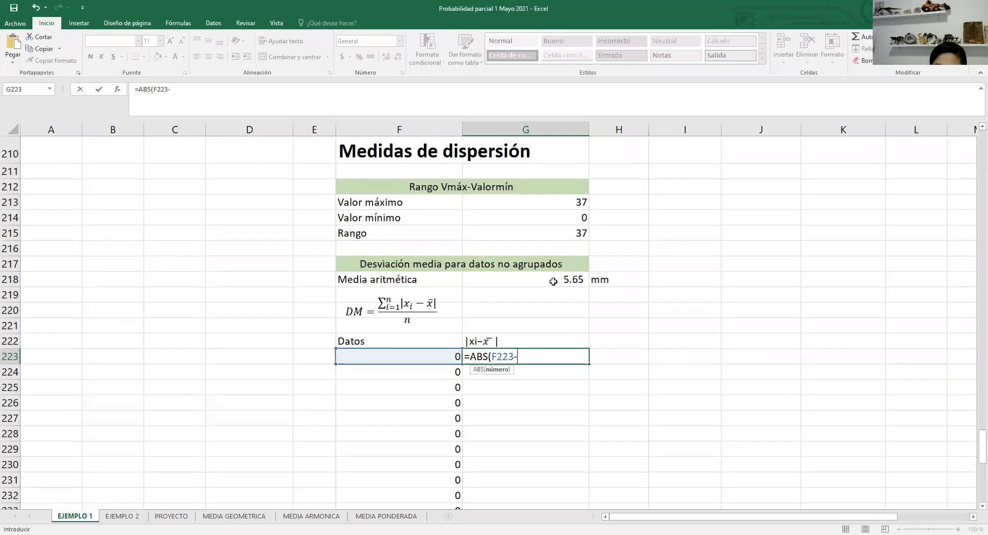
{"action": "left_click", "coordinate": [558, 278]}
Lock the row of the mean reference as G$218 and complete the formula in G223 as =ABS(F223-G$218)
{"action": "left_click", "coordinate": [523, 355]}
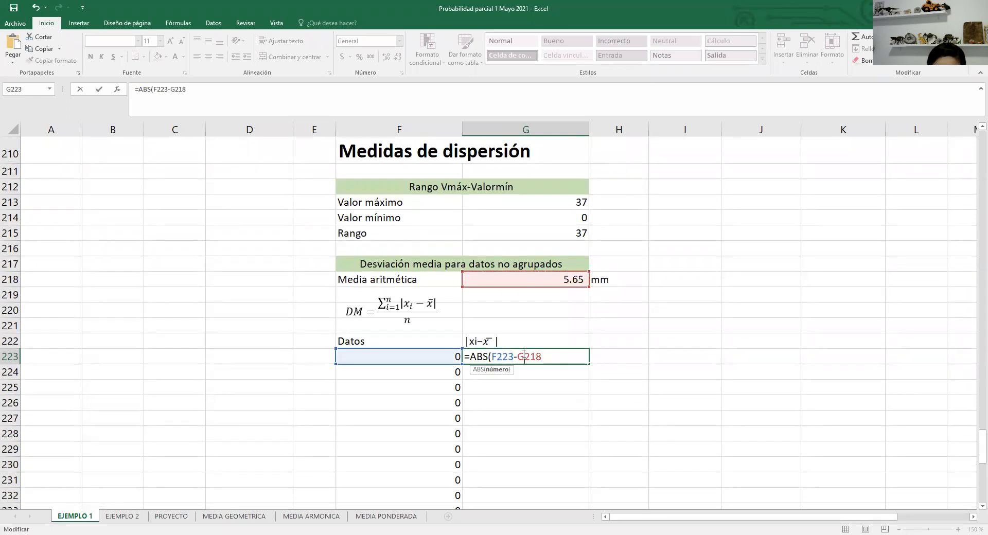
{"action": "type", "text": "}}"}
{"action": "key", "text": "BackSpace"}
{"action": "key", "text": "BackSpace"}
{"action": "type", "text": "$218"}
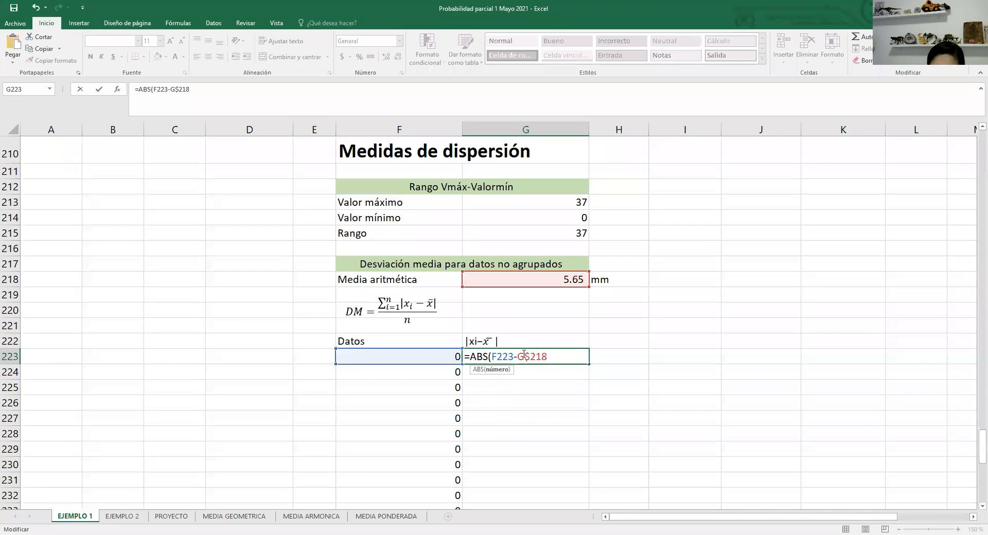
{"action": "type", "text": ")"}
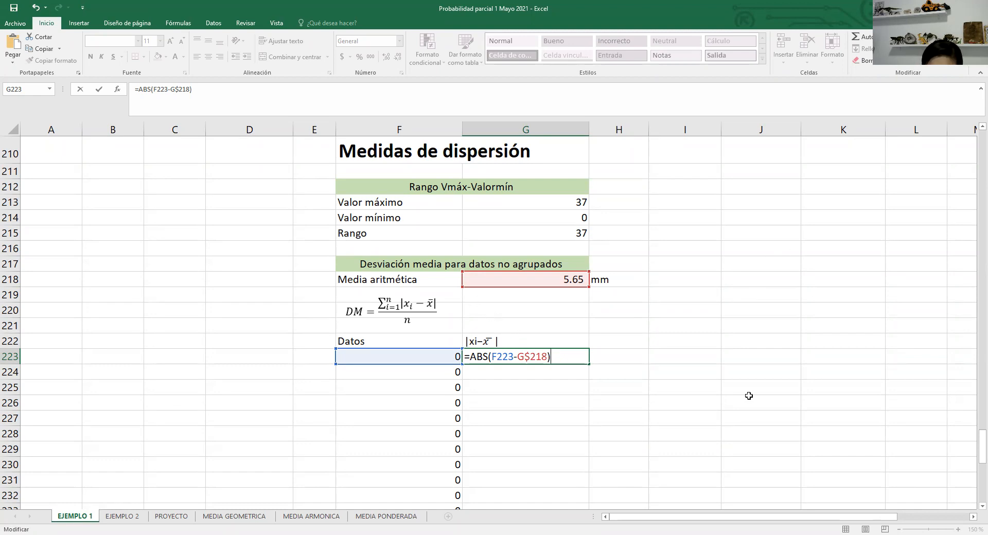
{"action": "key", "text": "alt+Tab"}
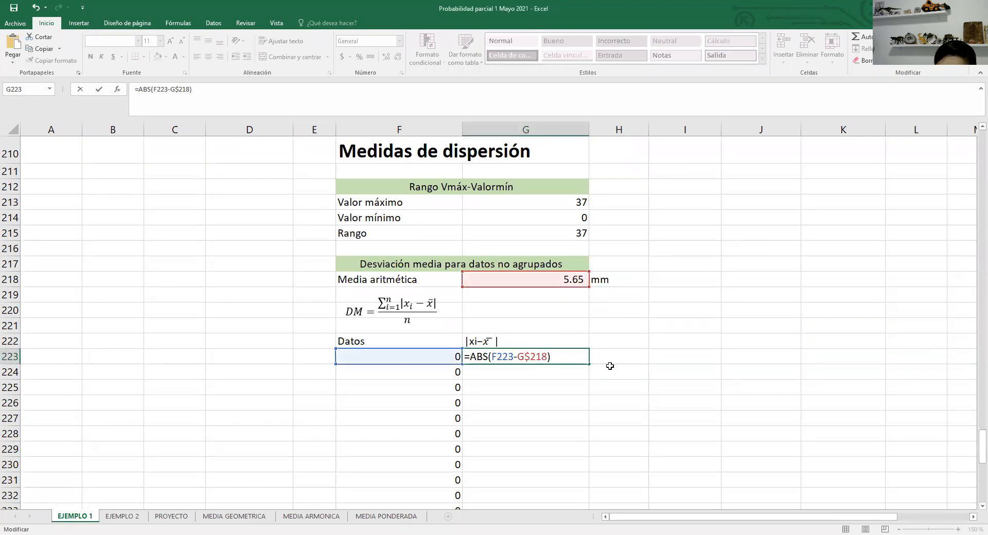
{"action": "key", "text": "Return"}
Fill the absolute-deviation formula from G223 down column G through G253
{"action": "left_click", "coordinate": [550, 347]}
{"action": "left_click", "coordinate": [586, 358]}
{"action": "left_click_drag", "start_coordinate": [590, 365], "coordinate": [545, 487]}
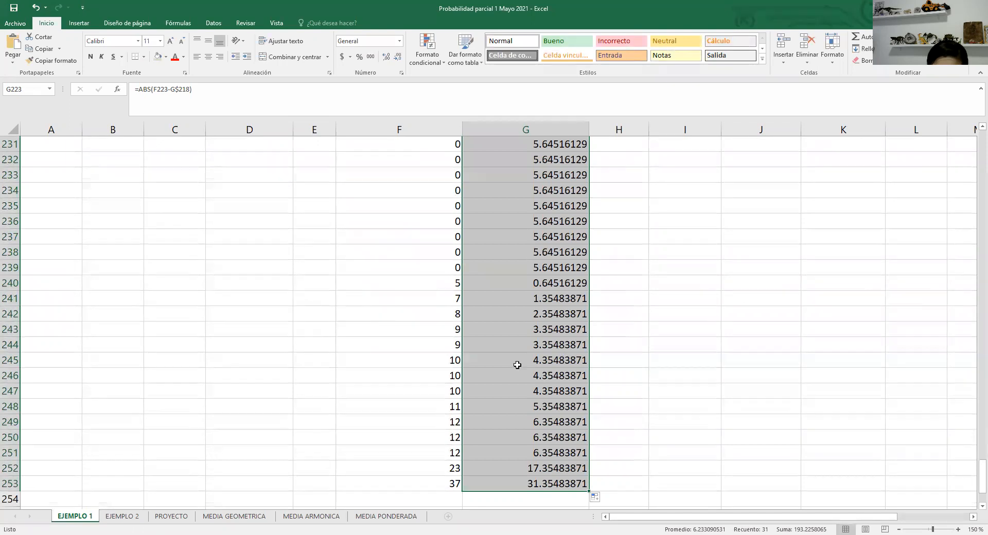
Label F254, directly below the last data value, as "Suma"
{"action": "scroll", "coordinate": [516, 375], "scroll_direction": "up", "scroll_amount": 12}
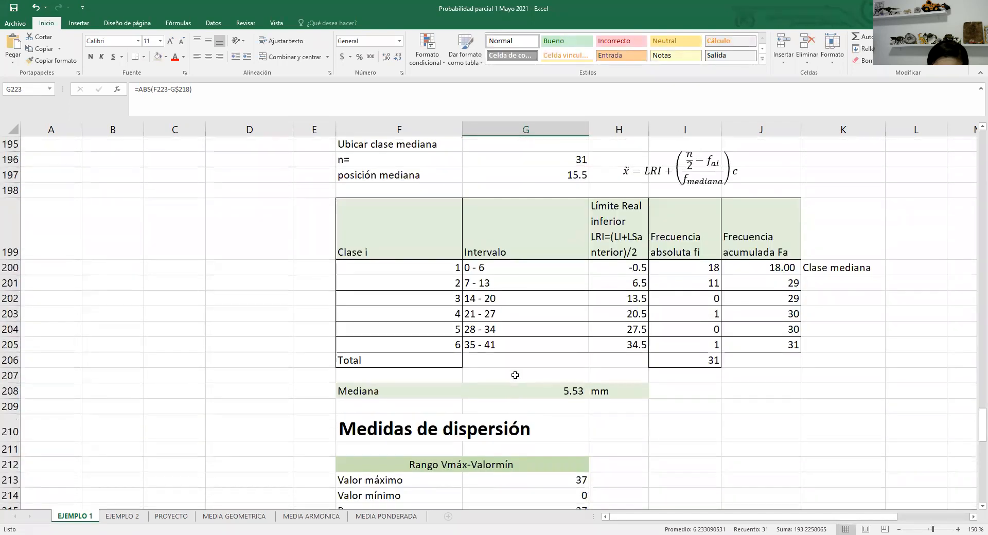
{"action": "scroll", "coordinate": [515, 376], "scroll_direction": "down", "scroll_amount": 6}
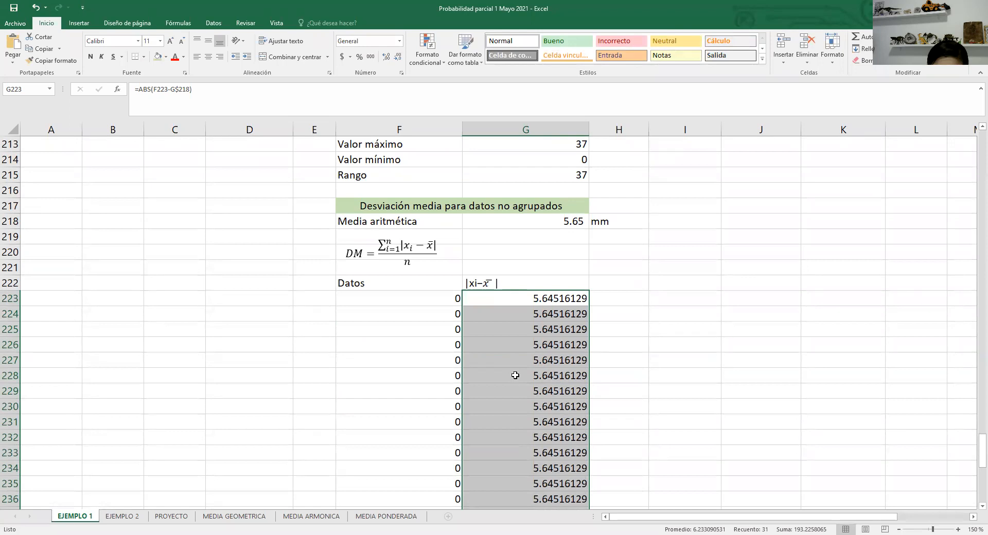
{"action": "scroll", "coordinate": [515, 375], "scroll_direction": "down", "scroll_amount": 12}
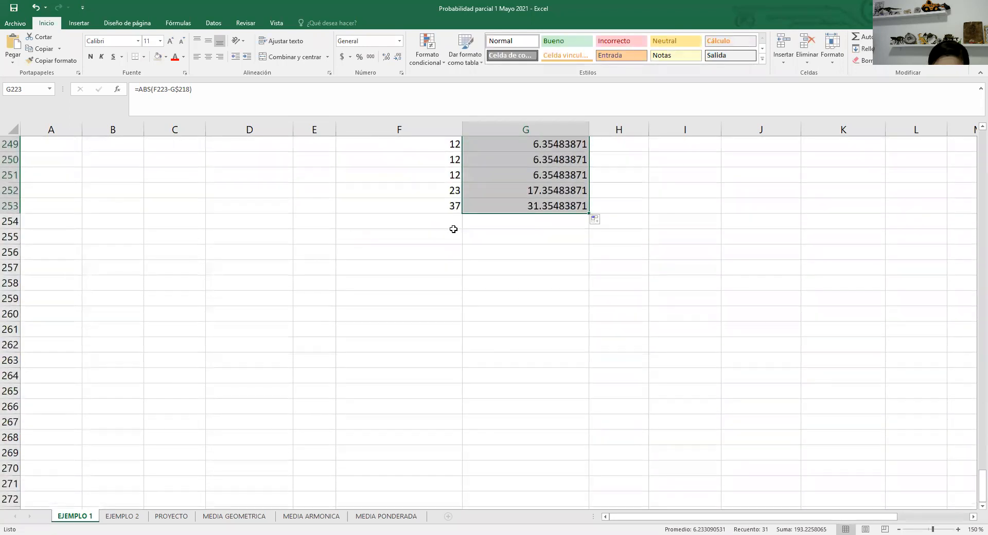
{"action": "left_click", "coordinate": [452, 229]}
{"action": "type", "text": "Suma"}
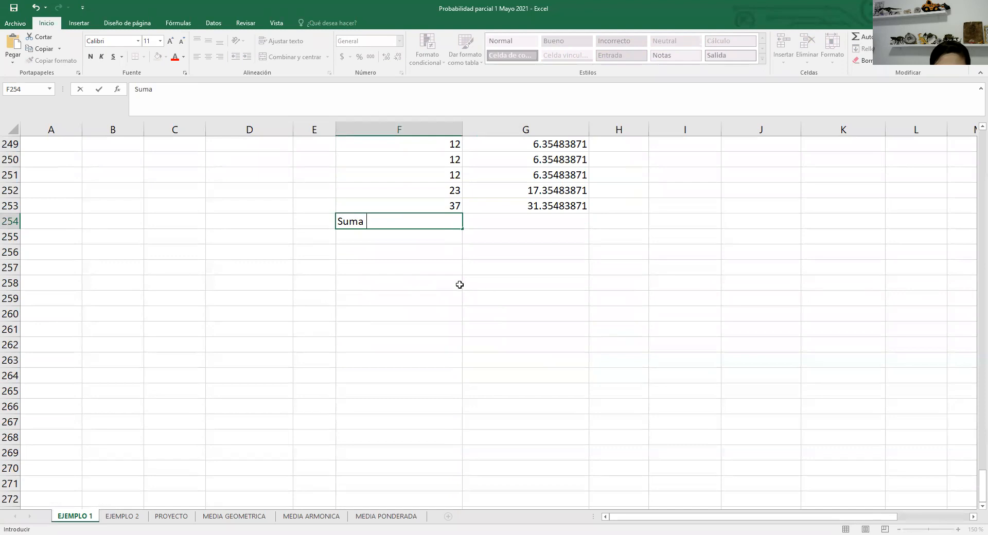
{"action": "left_click", "coordinate": [459, 285]}
{"action": "left_click", "coordinate": [437, 222]}
Total the absolute deviations in G254 with =SUMA(G223:G253)
{"action": "left_click", "coordinate": [479, 219]}
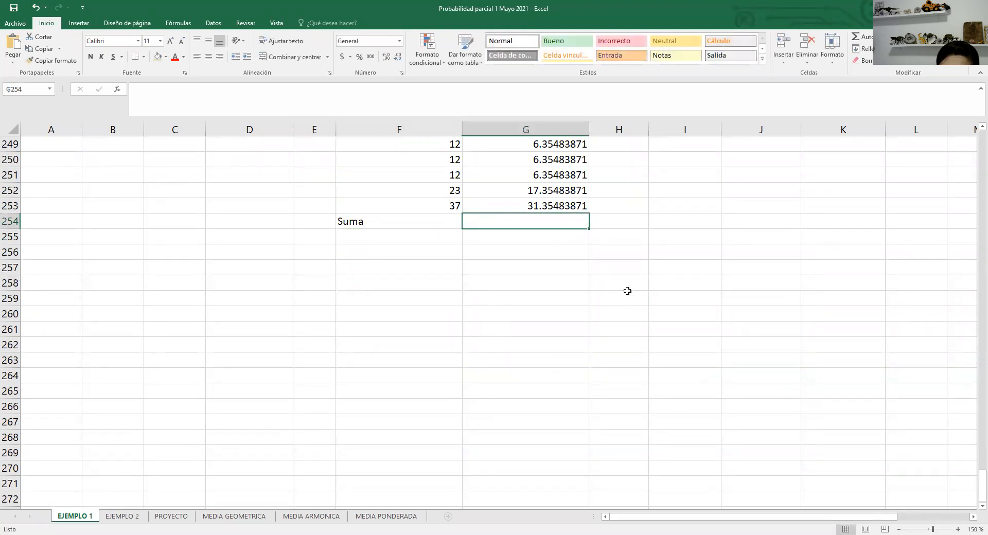
{"action": "type", "text": "="}
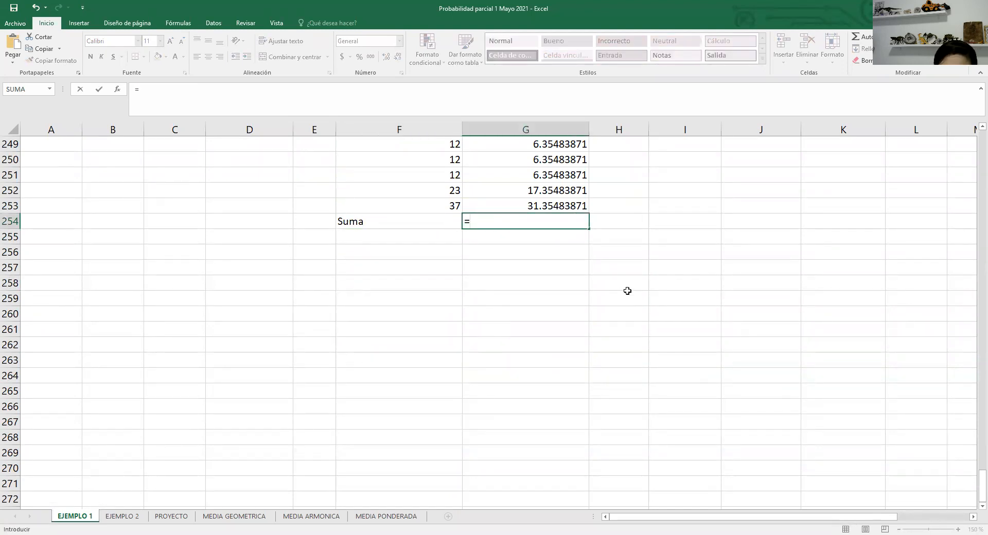
{"action": "type", "text": "suma"}
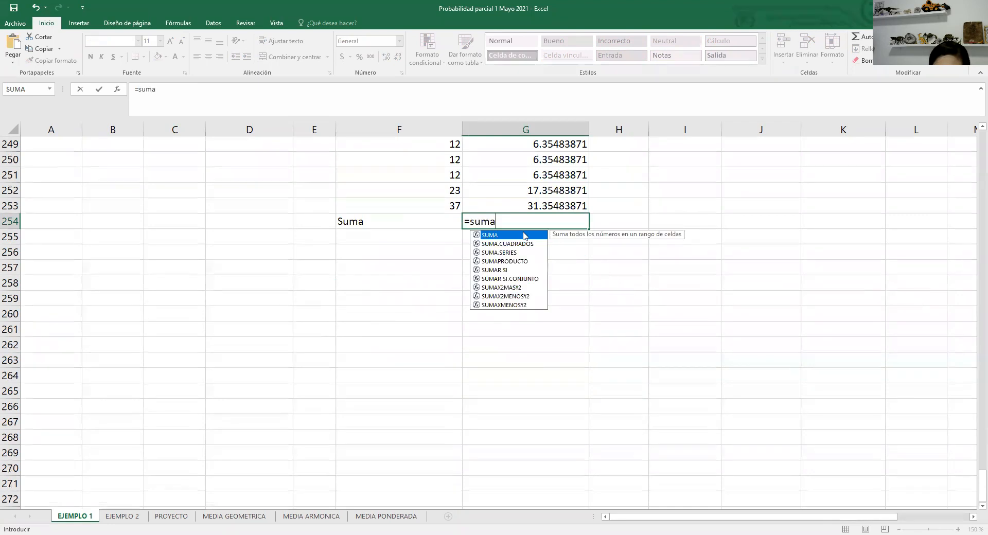
{"action": "key", "text": "Tab"}
{"action": "left_click", "coordinate": [570, 201]}
{"action": "left_click_drag", "start_coordinate": [570, 201], "coordinate": [553, 162]}
{"action": "scroll", "coordinate": [552, 162], "scroll_direction": "down", "scroll_amount": 6}
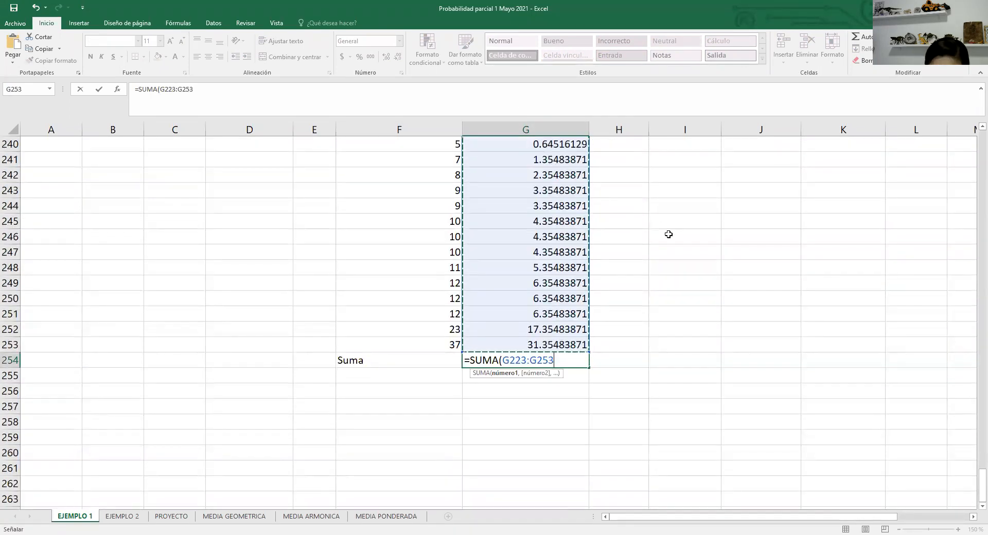
{"action": "type", "text": ")"}
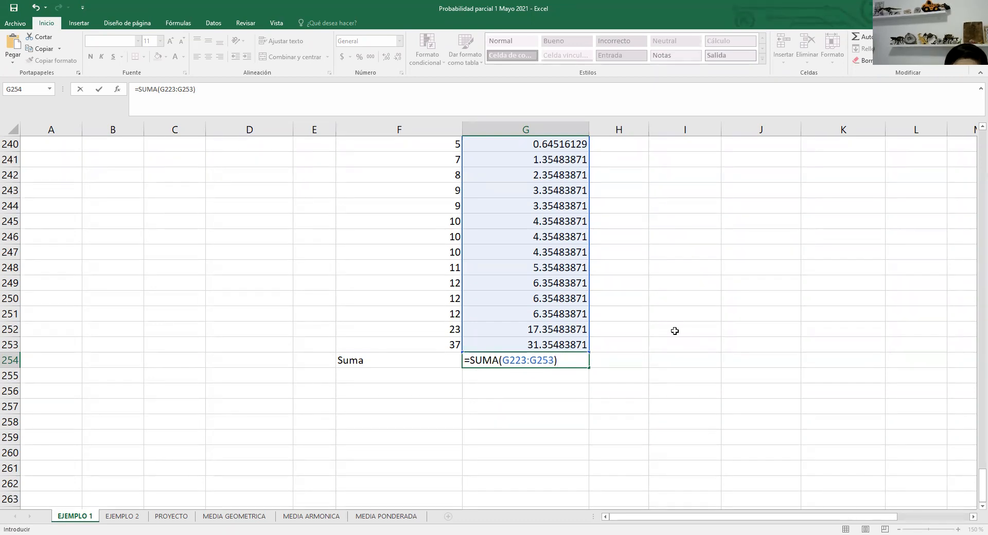
{"action": "key", "text": "Return"}
{"action": "left_click", "coordinate": [561, 367]}
Check the DM equation above the table and label F255 as "DM="
{"action": "scroll", "coordinate": [564, 369], "scroll_direction": "up", "scroll_amount": 12}
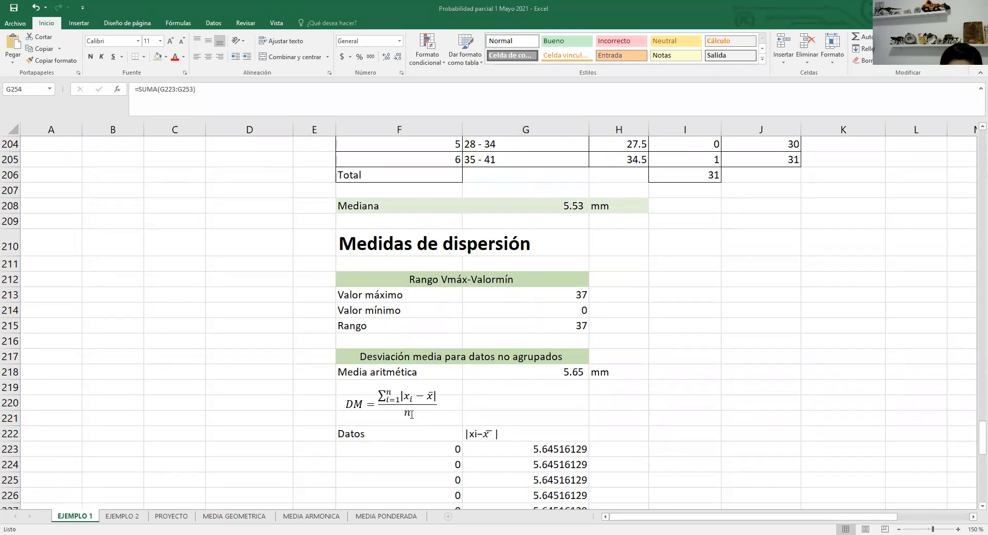
{"action": "left_click", "coordinate": [406, 411]}
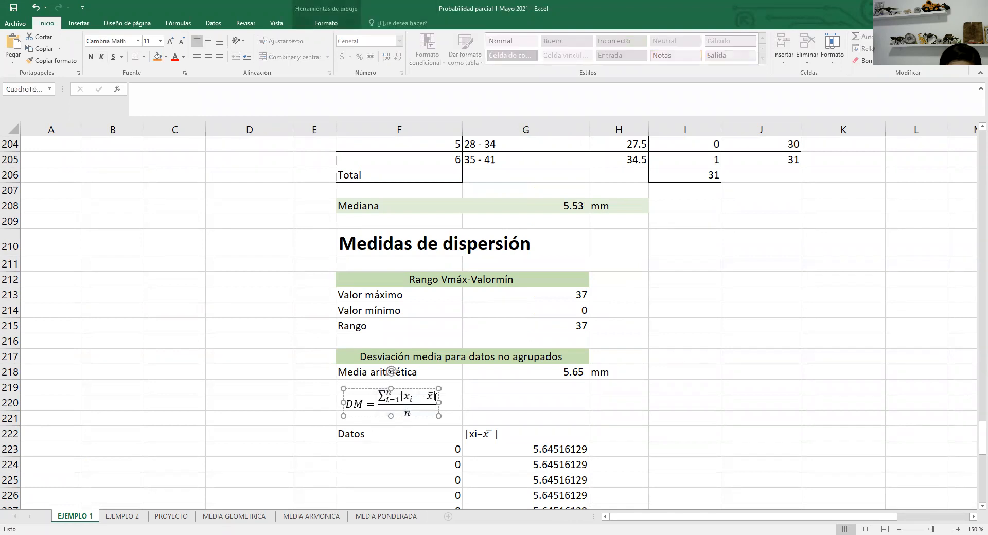
{"action": "left_click", "coordinate": [452, 390]}
{"action": "scroll", "coordinate": [452, 389], "scroll_direction": "down", "scroll_amount": 12}
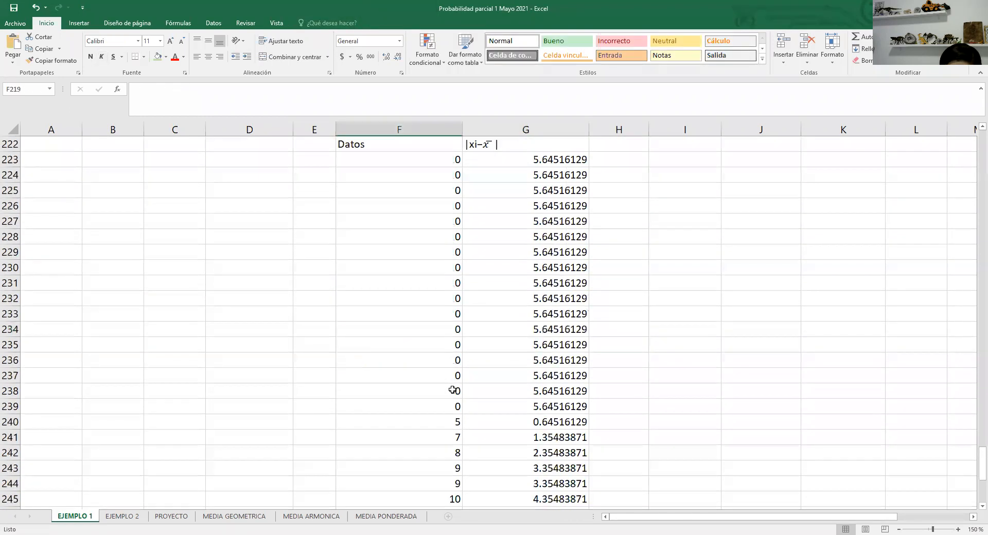
{"action": "left_click", "coordinate": [432, 377]}
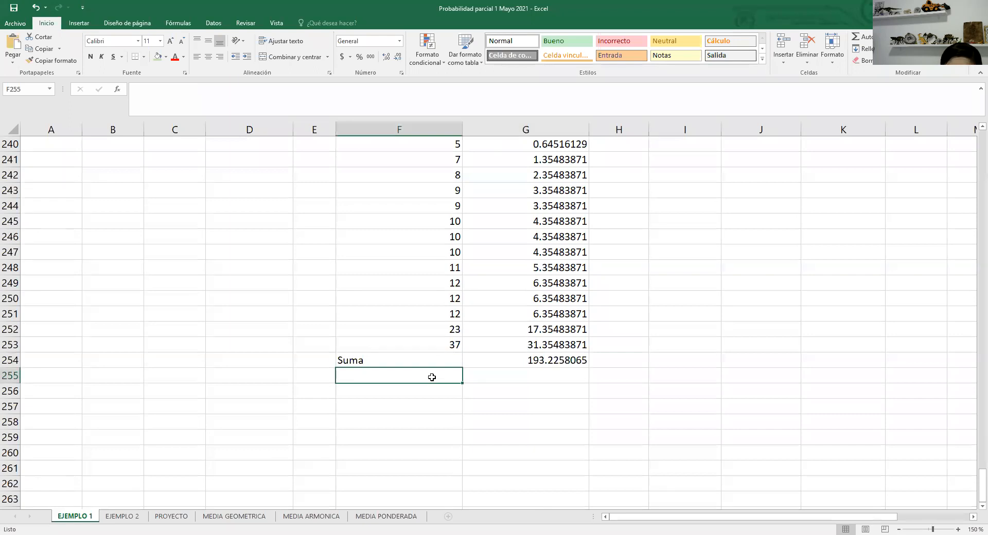
{"action": "type", "text": "DM"}
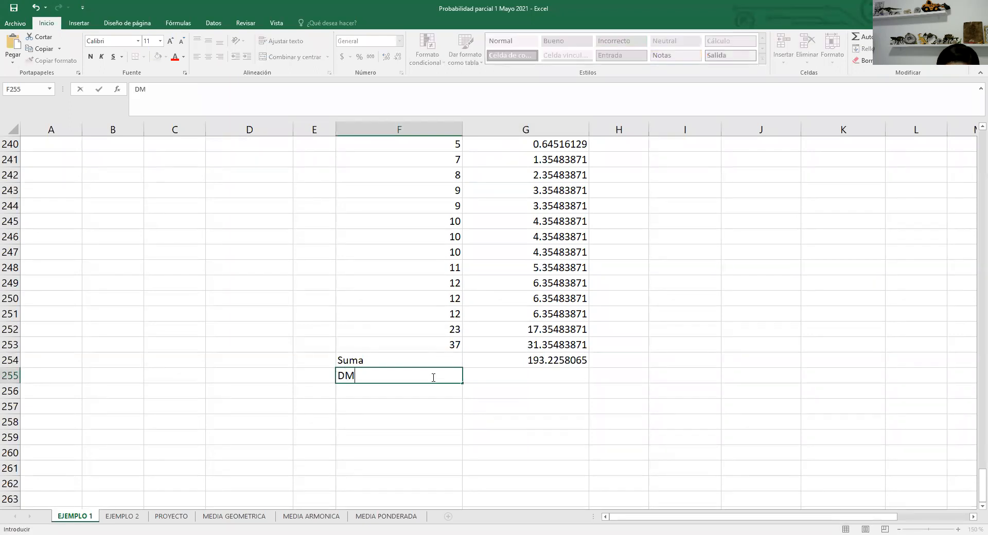
{"action": "type", "text": "="}
Enter =G254 in G255 so the DM cell references the sum of absolute deviations
{"action": "left_click", "coordinate": [515, 383]}
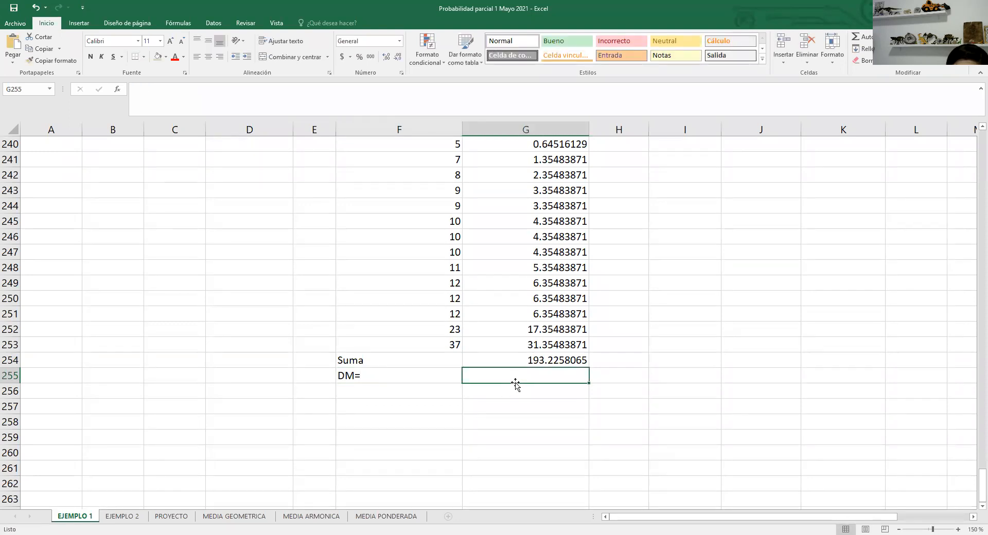
{"action": "type", "text": "="}
{"action": "left_click", "coordinate": [528, 359]}
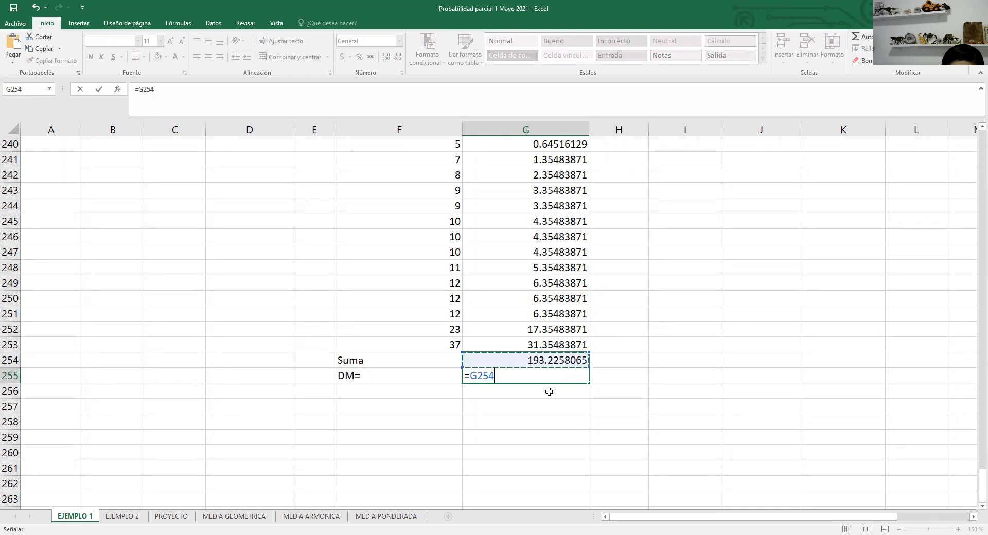
{"action": "key", "text": "Return"}
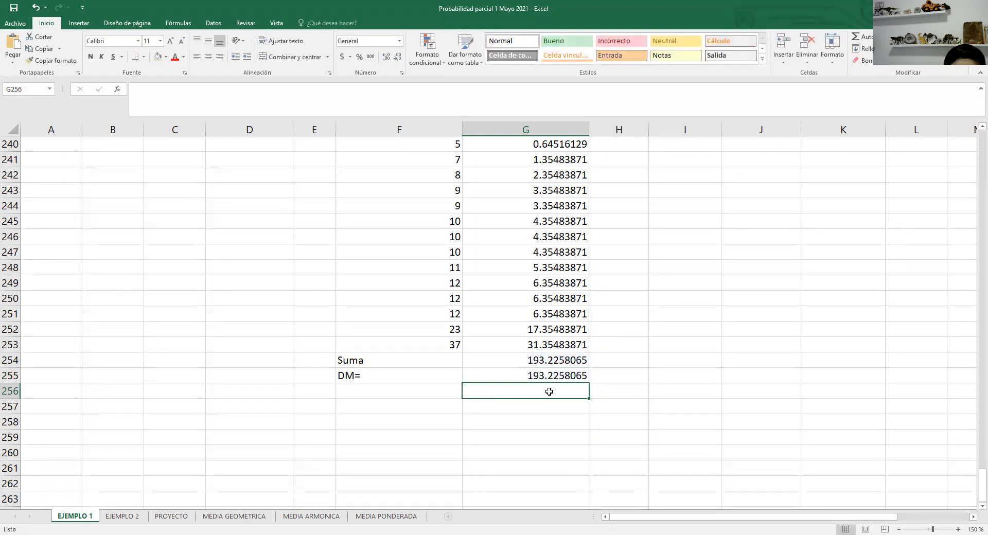
Move the DM label and its formula down one row to F256:G256, and label F255 as "n="
{"action": "left_click_drag", "start_coordinate": [459, 376], "coordinate": [477, 391]}
{"action": "left_click", "coordinate": [435, 364]}
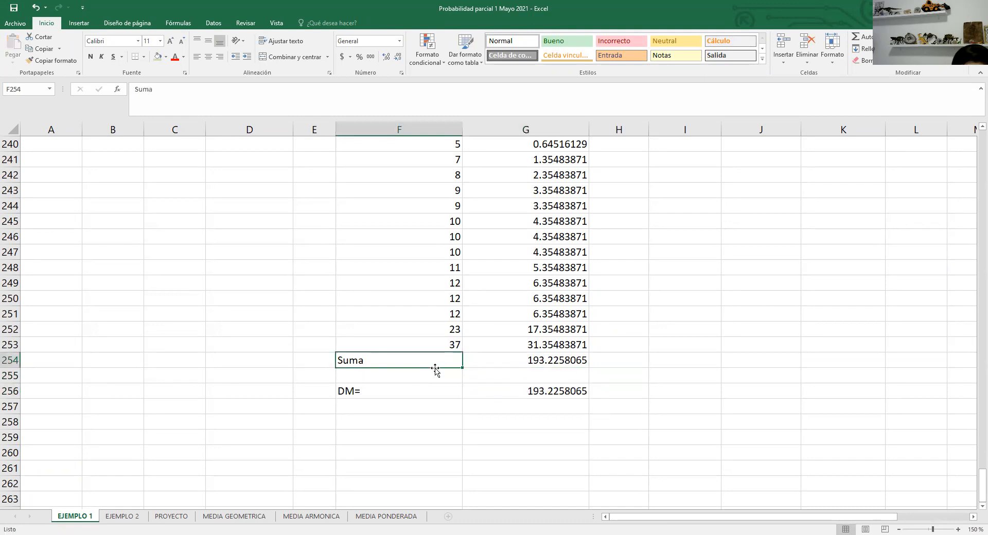
{"action": "left_click", "coordinate": [427, 376]}
{"action": "type", "text": "n"}
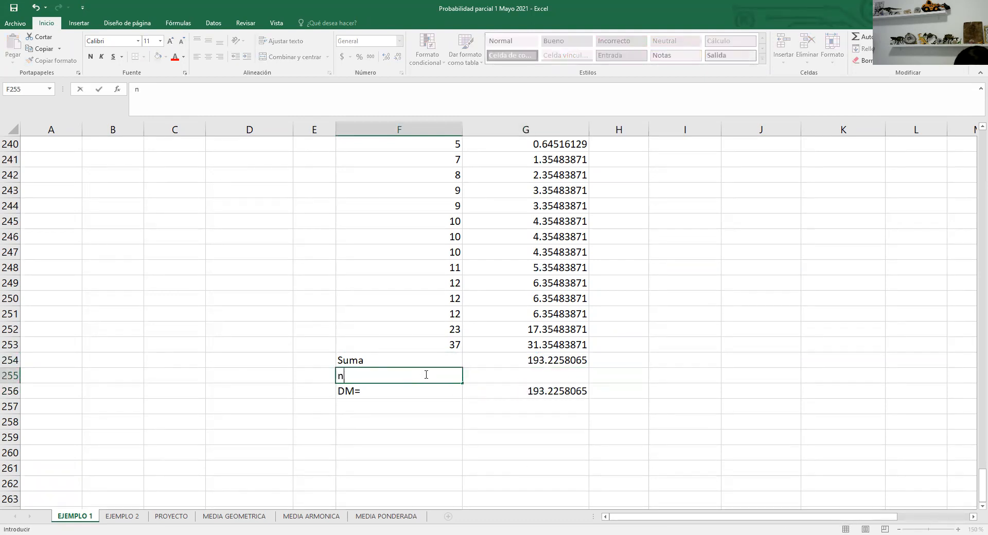
{"action": "type", "text": "="}
Fill G255 beside the n= label with a reference to the n value in G196
{"action": "left_click", "coordinate": [541, 380]}
{"action": "scroll", "coordinate": [463, 320], "scroll_direction": "up", "scroll_amount": 12}
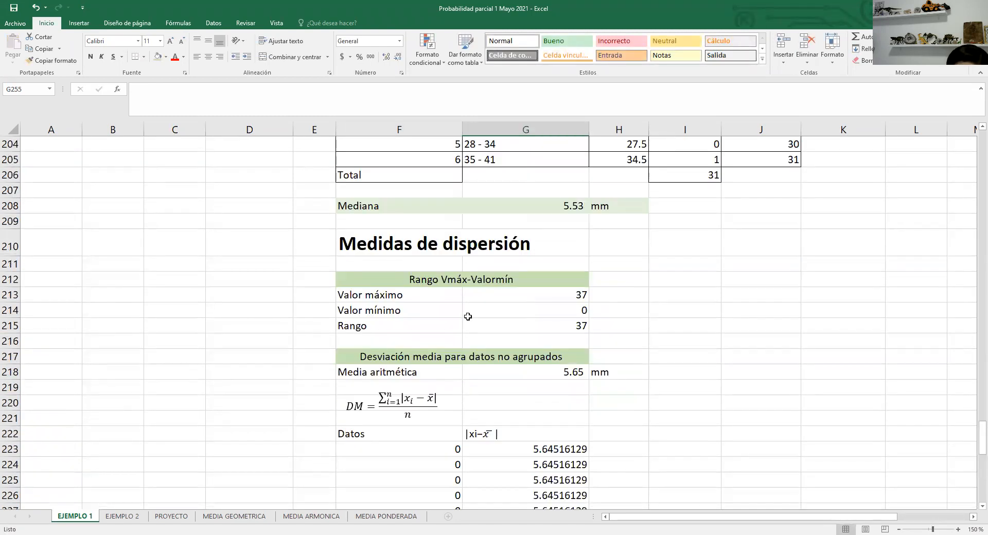
{"action": "scroll", "coordinate": [557, 348], "scroll_direction": "down", "scroll_amount": 12}
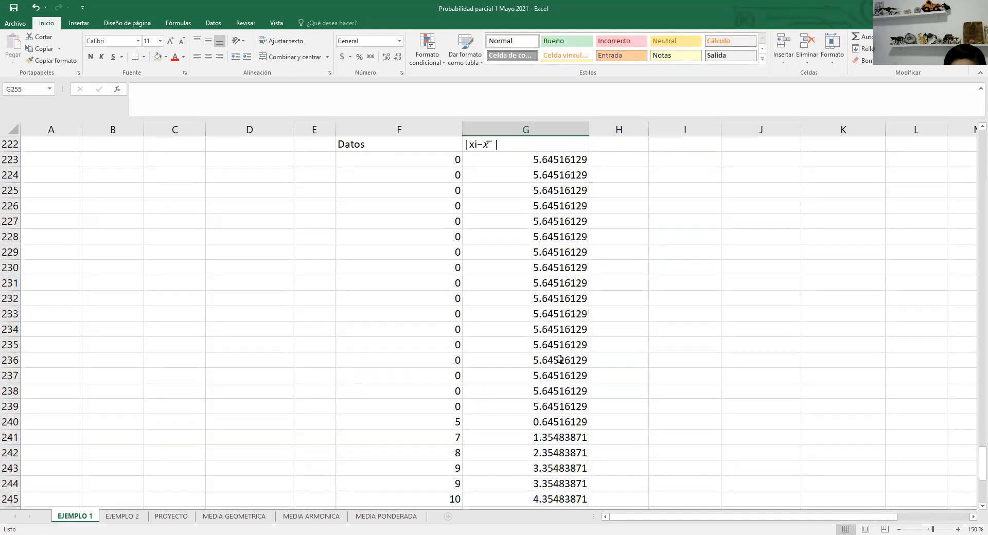
{"action": "type", "text": "="}
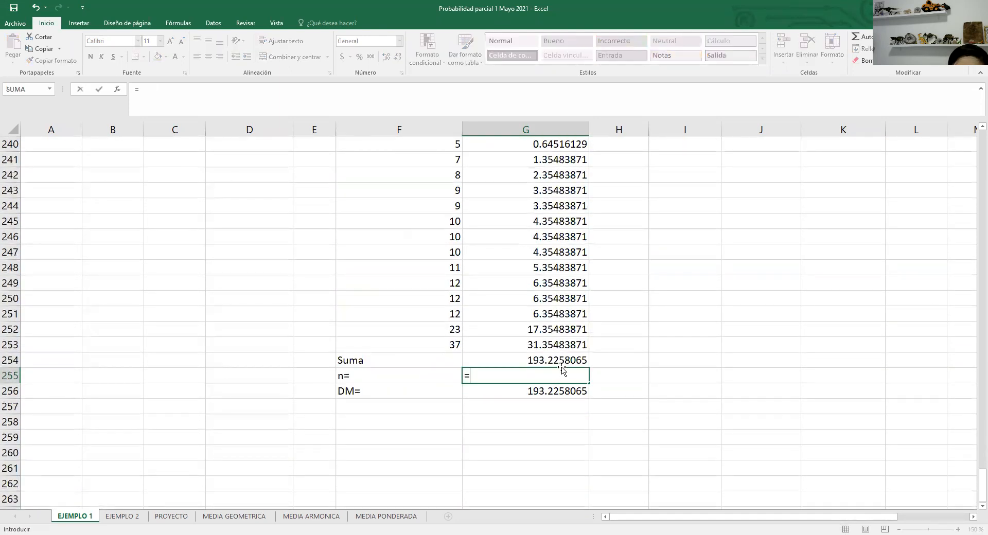
{"action": "scroll", "coordinate": [564, 369], "scroll_direction": "up", "scroll_amount": 18}
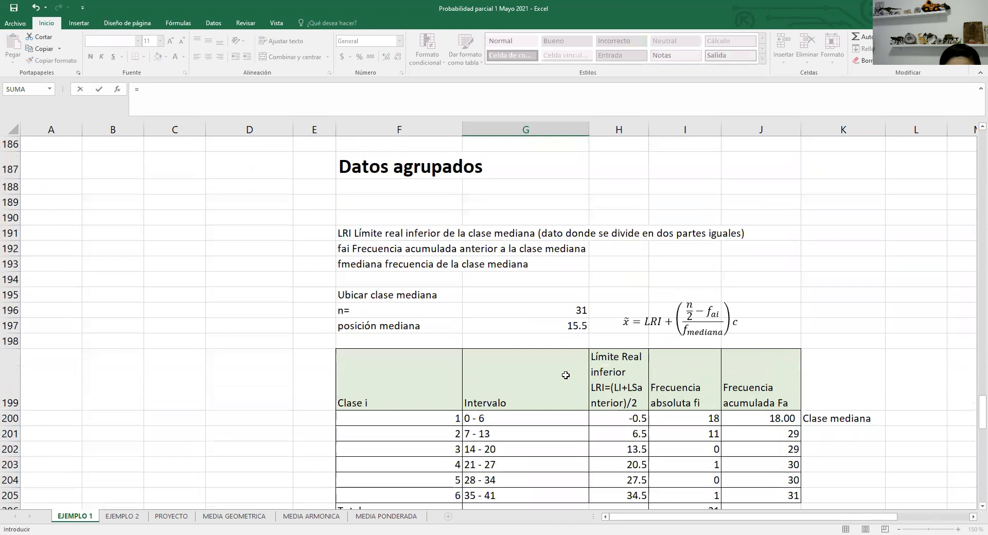
{"action": "left_click", "coordinate": [549, 311]}
{"action": "key", "text": "Escape"}
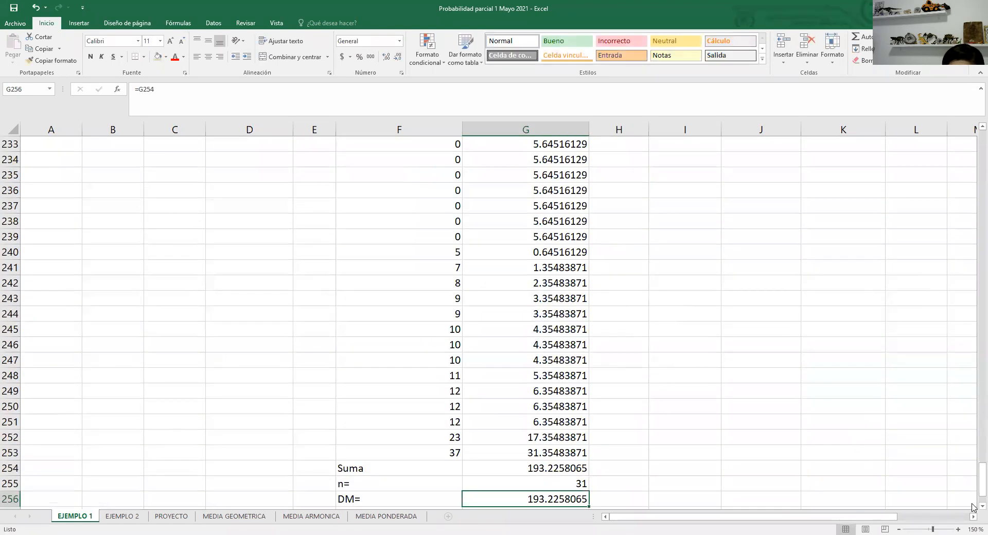
Complete the DM formula in G256 as =G254/G255, dividing the sum of absolute deviations by n
{"action": "scroll", "coordinate": [973, 507], "scroll_direction": "down", "scroll_amount": 1}
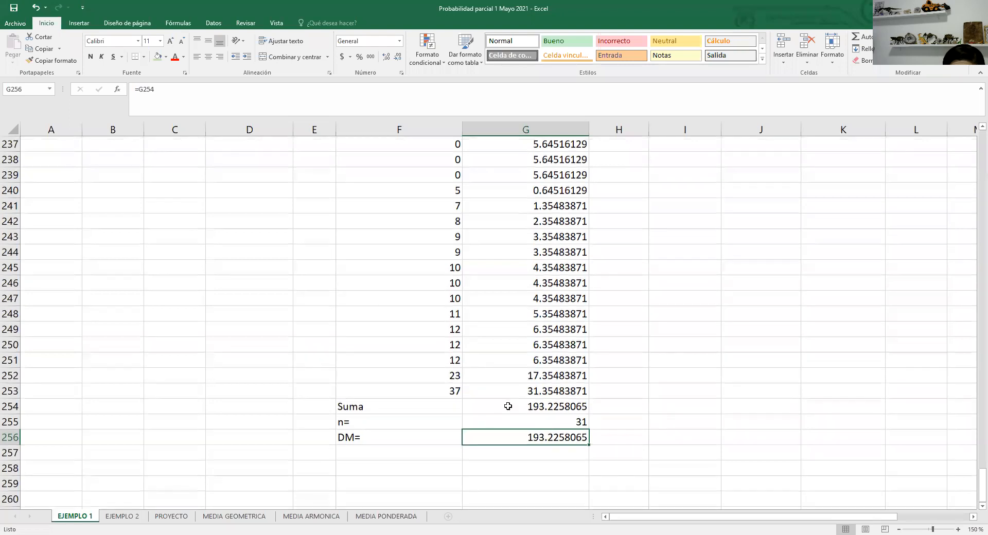
{"action": "key", "text": "F2"}
{"action": "type", "text": "/"}
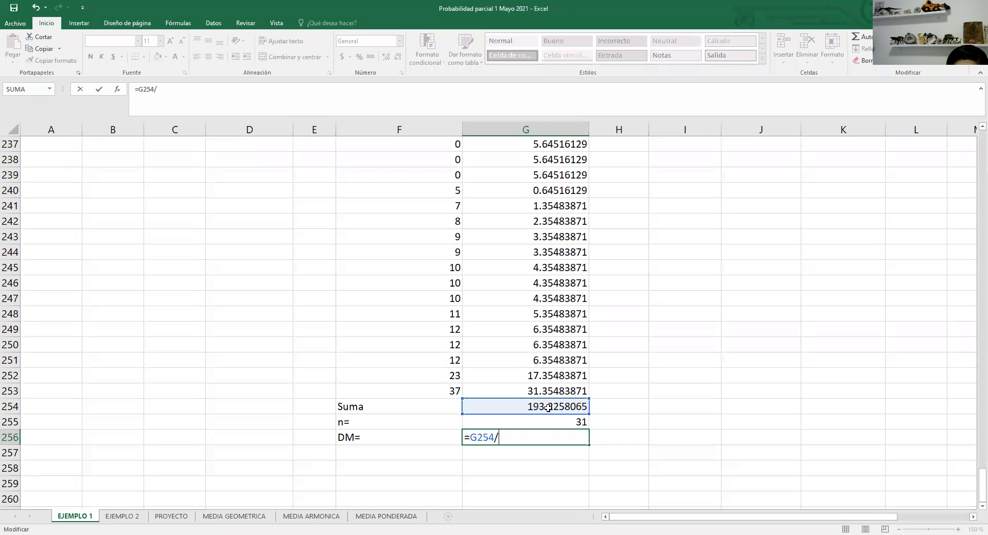
{"action": "key", "text": "Up"}
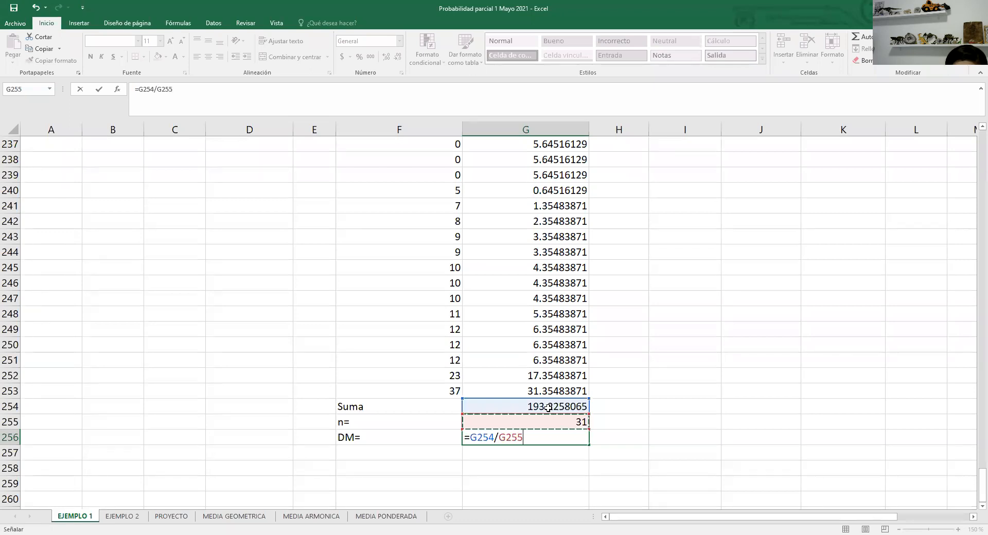
{"action": "key", "text": "Return"}
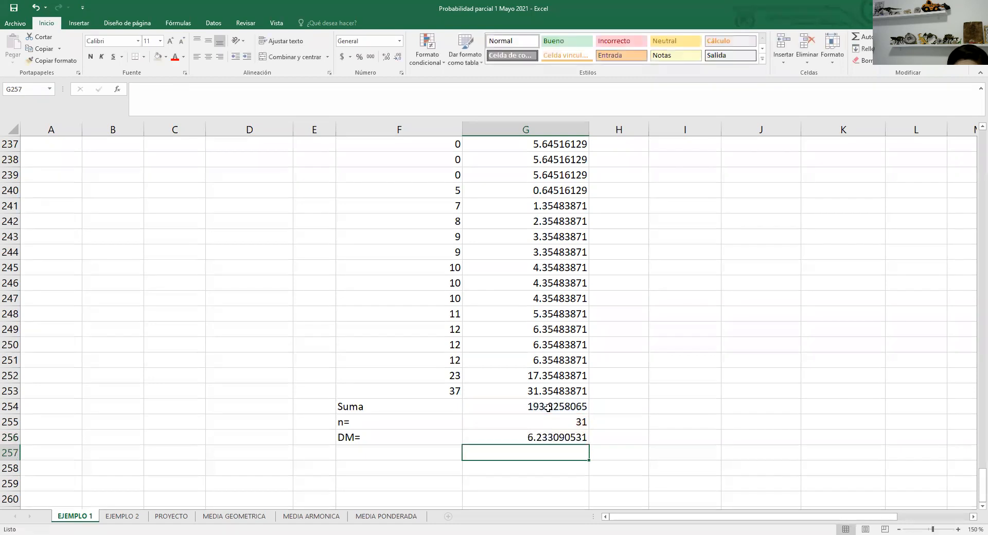
{"action": "key", "text": "Up"}
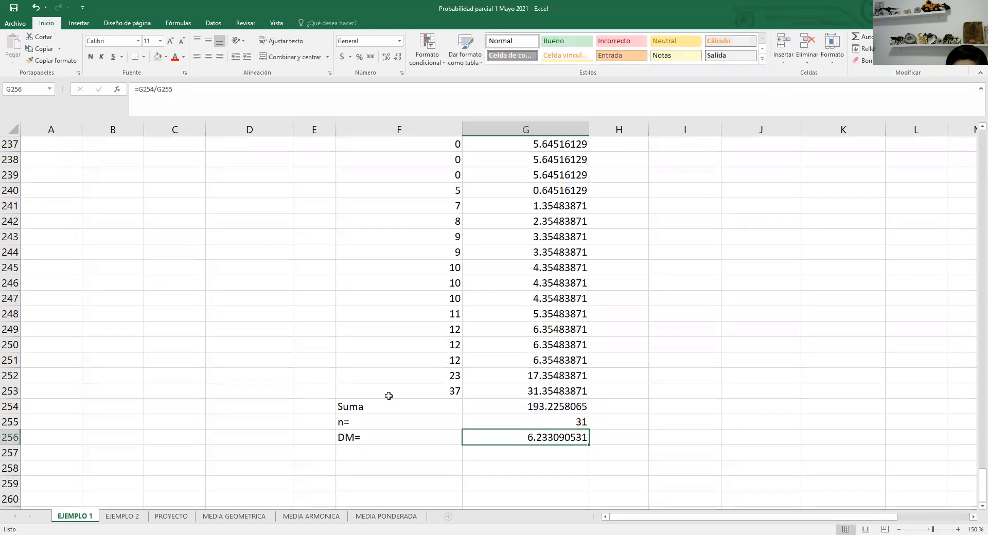
Format the DM row F256:G256 in bold with a light blue fill and the Millares number style
{"action": "left_click_drag", "start_coordinate": [416, 438], "coordinate": [462, 443]}
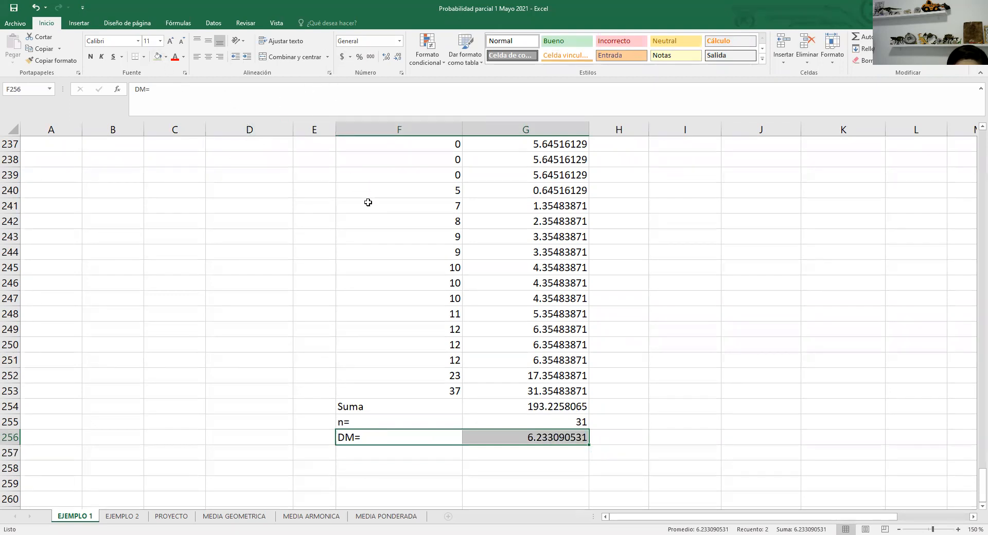
{"action": "left_click", "coordinate": [91, 56]}
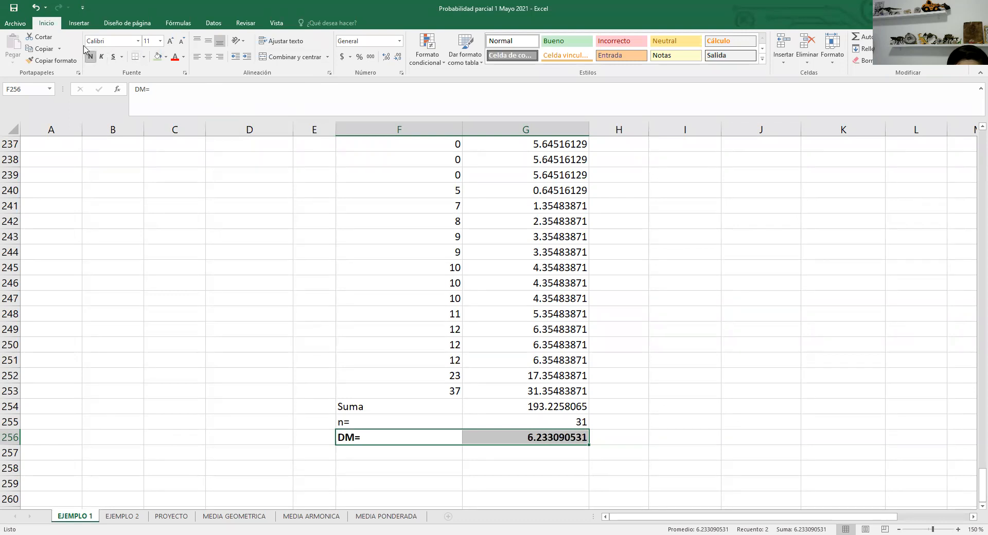
{"action": "left_click", "coordinate": [166, 58]}
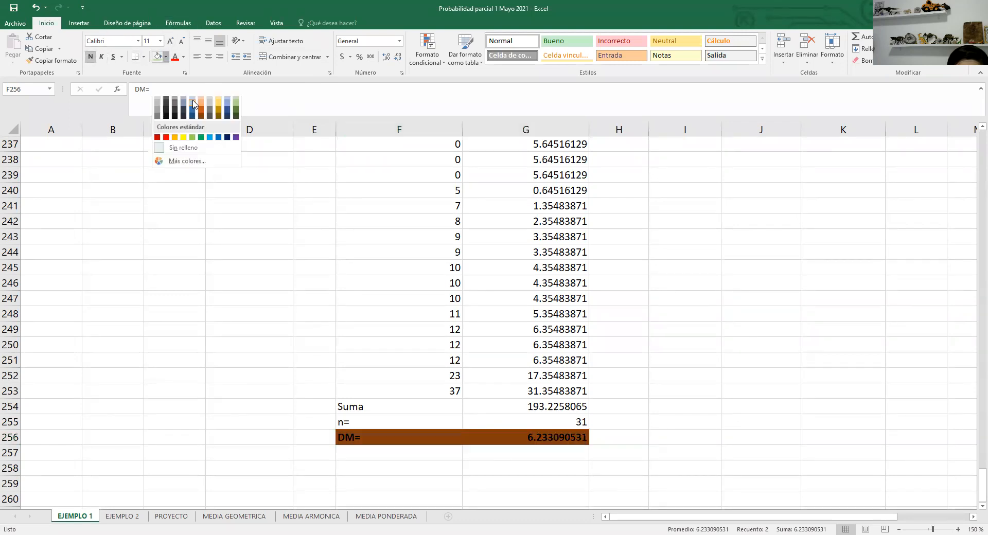
{"action": "left_click", "coordinate": [193, 102]}
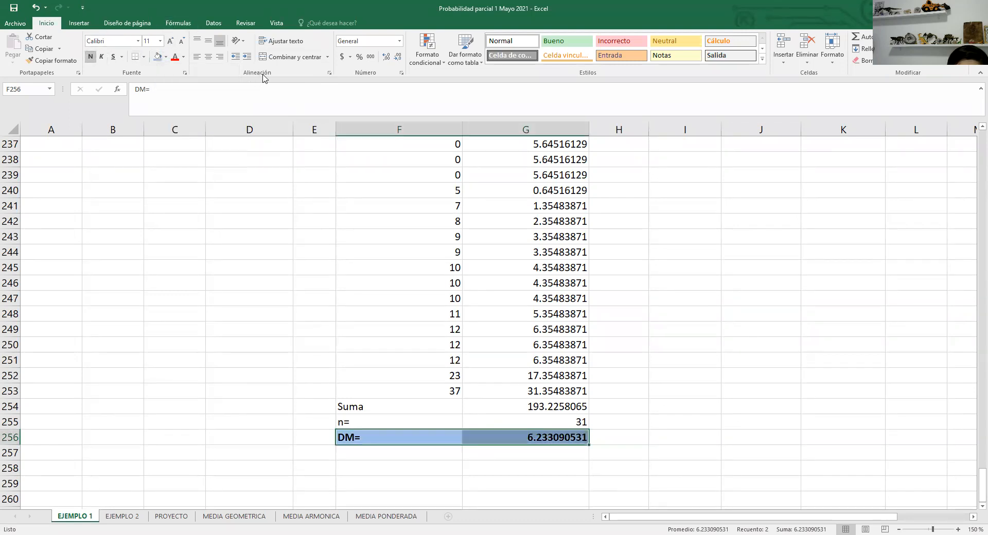
{"action": "left_click", "coordinate": [370, 57]}
{"action": "left_click", "coordinate": [548, 329]}
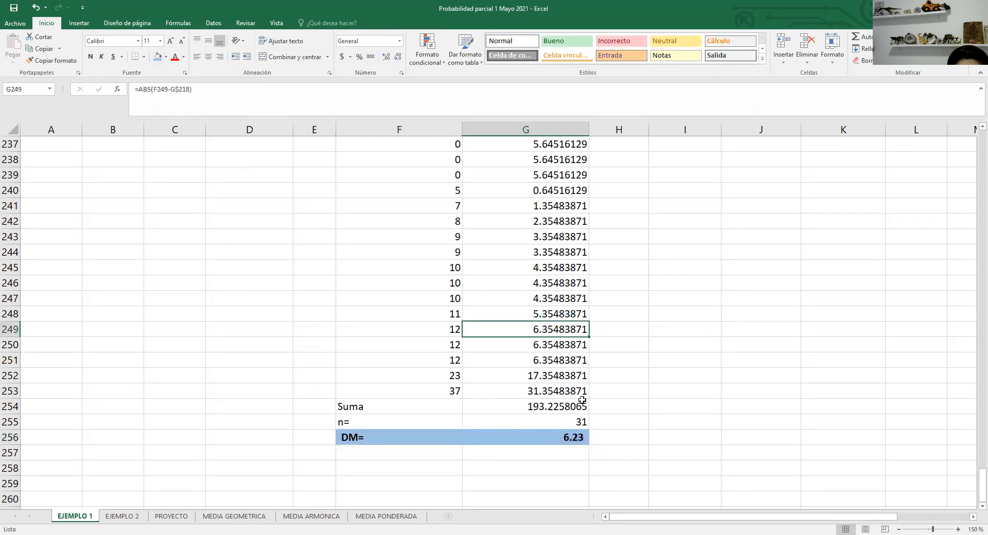
Apply the Millares number style to the absolute deviations and their sum in G223:G254
{"action": "left_click_drag", "start_coordinate": [582, 400], "coordinate": [464, 93]}
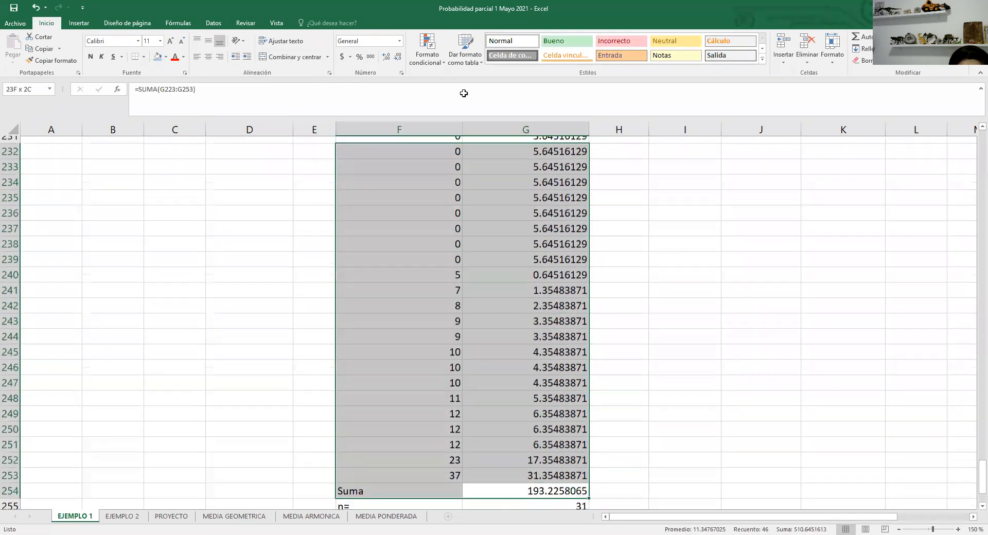
{"action": "left_click_drag", "start_coordinate": [497, 140], "coordinate": [510, 170]}
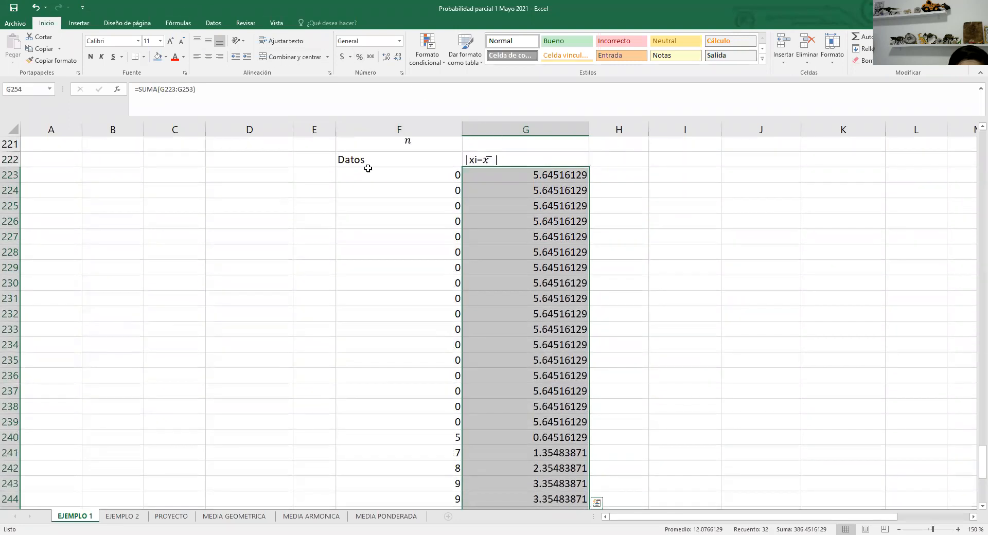
{"action": "left_click", "coordinate": [371, 57]}
{"action": "scroll", "coordinate": [652, 337], "scroll_direction": "down", "scroll_amount": 7}
{"action": "left_click", "coordinate": [670, 355]}
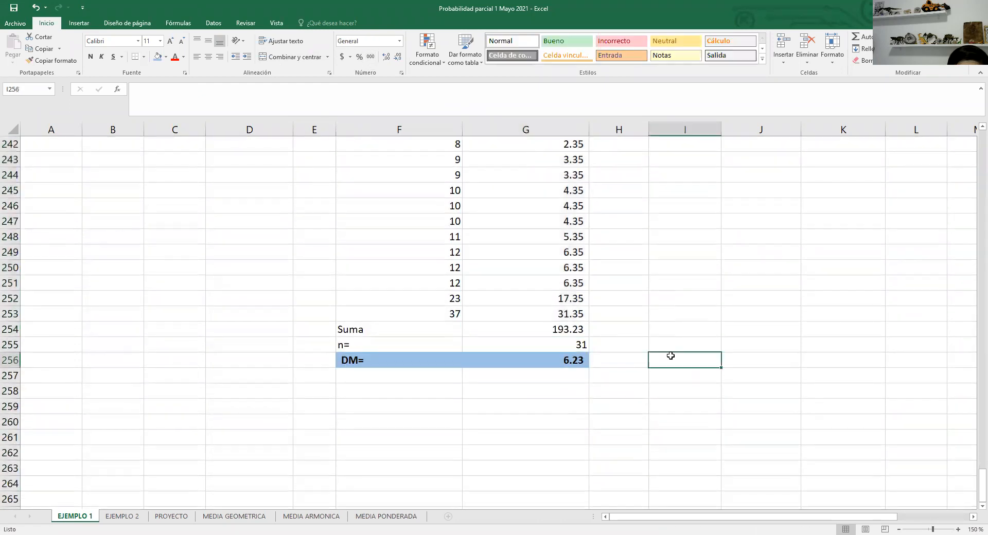
{"action": "left_click", "coordinate": [587, 358]}
{"action": "left_click", "coordinate": [662, 407]}
{"action": "left_click", "coordinate": [583, 363]}
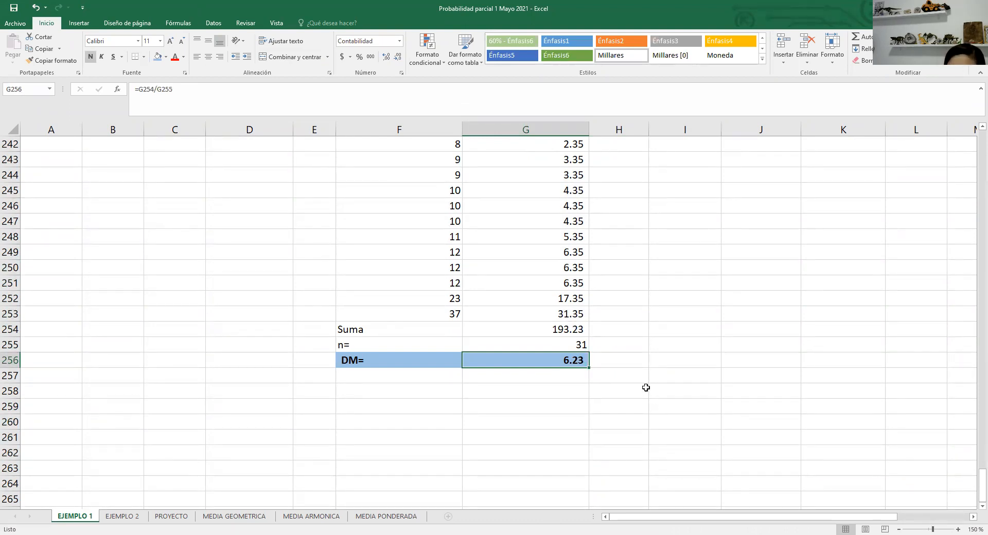
{"action": "left_click", "coordinate": [561, 373]}
{"action": "left_click", "coordinate": [560, 361]}
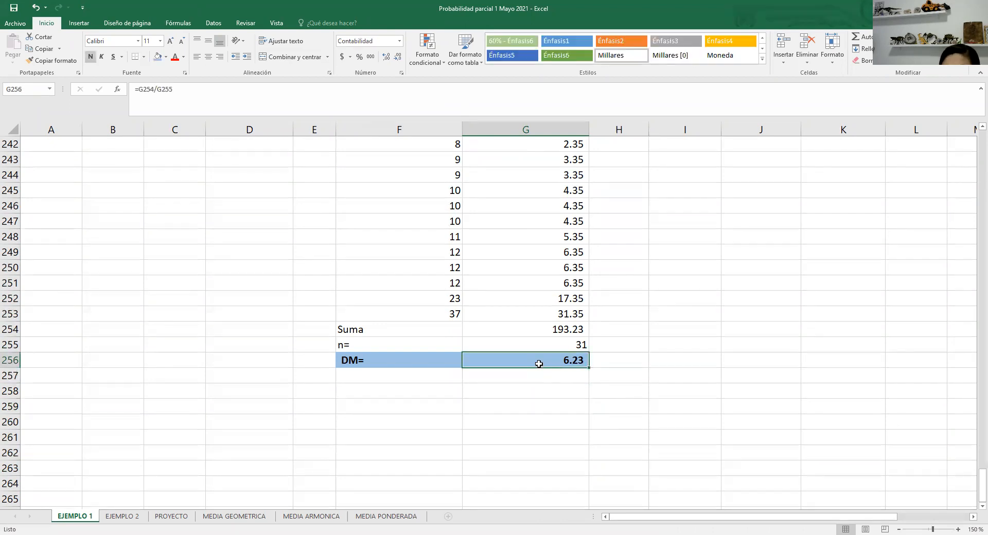
{"action": "left_click", "coordinate": [600, 364]}
{"action": "left_click", "coordinate": [574, 362]}
{"action": "left_click", "coordinate": [566, 371]}
{"action": "left_click", "coordinate": [565, 363]}
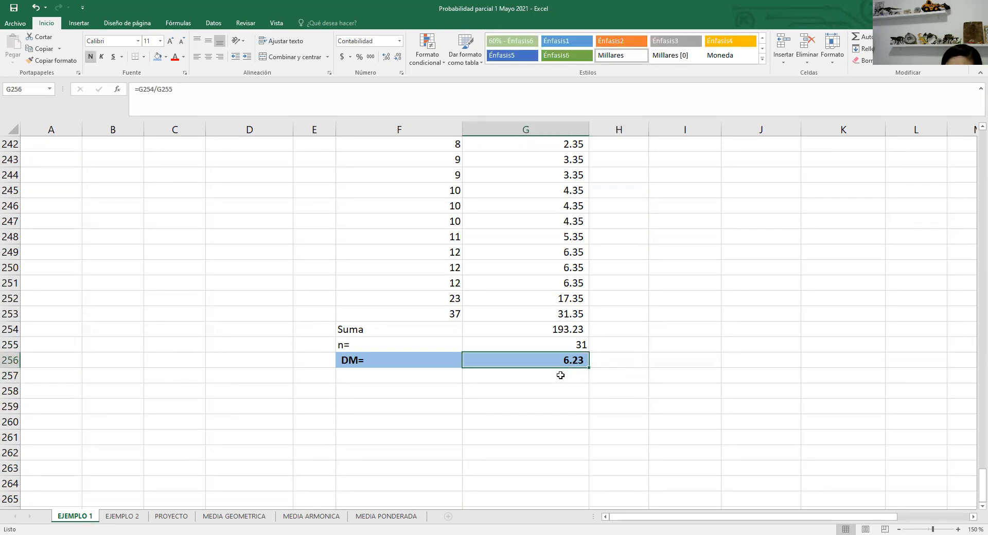
{"action": "left_click", "coordinate": [563, 377]}
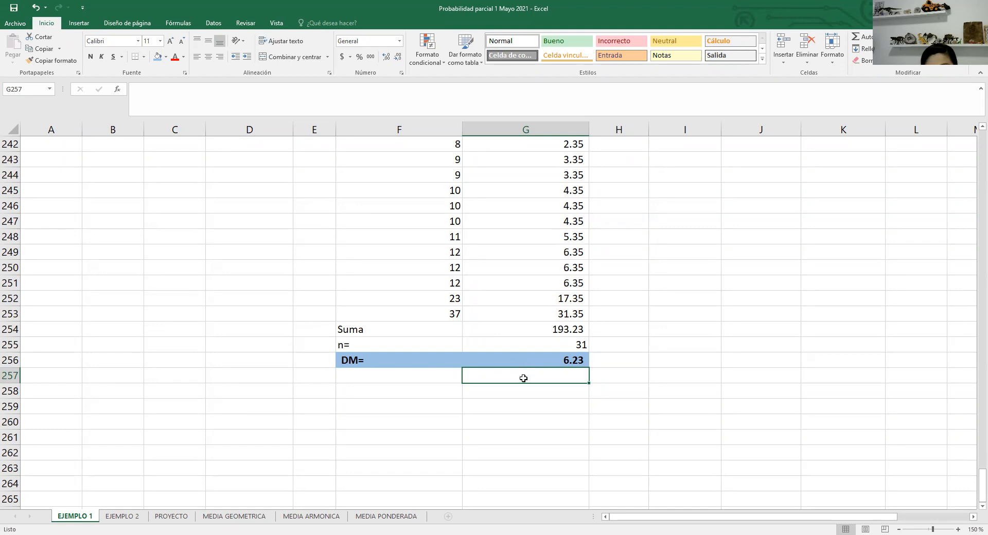
{"action": "left_click", "coordinate": [564, 363]}
{"action": "left_click", "coordinate": [564, 386]}
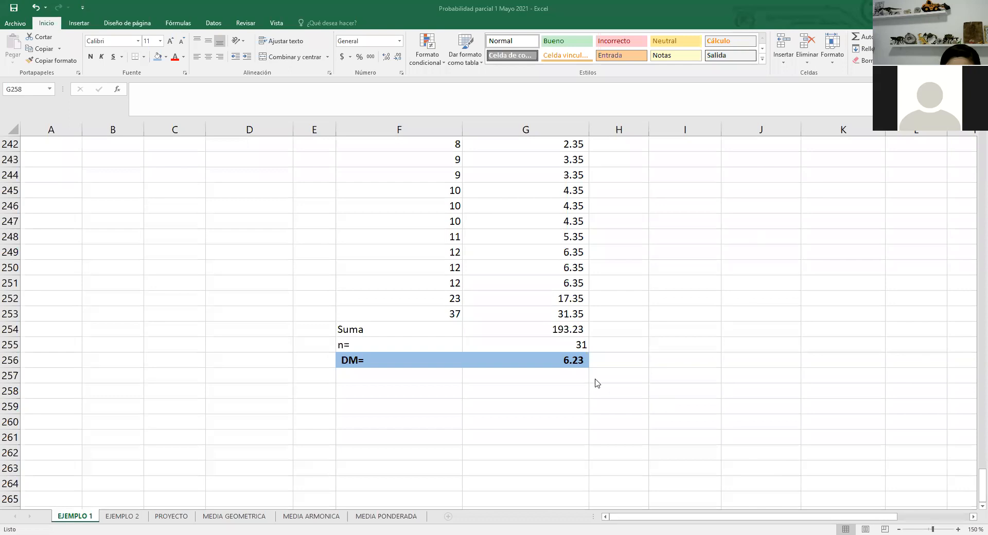
{"action": "left_click", "coordinate": [508, 358]}
{"action": "left_click", "coordinate": [508, 378]}
{"action": "left_click", "coordinate": [444, 375]}
{"action": "left_click", "coordinate": [437, 385]}
Copy the heading "Desviación media para datos no agrupados" from F217 to F258, below the DM result
{"action": "scroll", "coordinate": [427, 381], "scroll_direction": "up", "scroll_amount": 18}
{"action": "scroll", "coordinate": [411, 370], "scroll_direction": "down", "scroll_amount": 6}
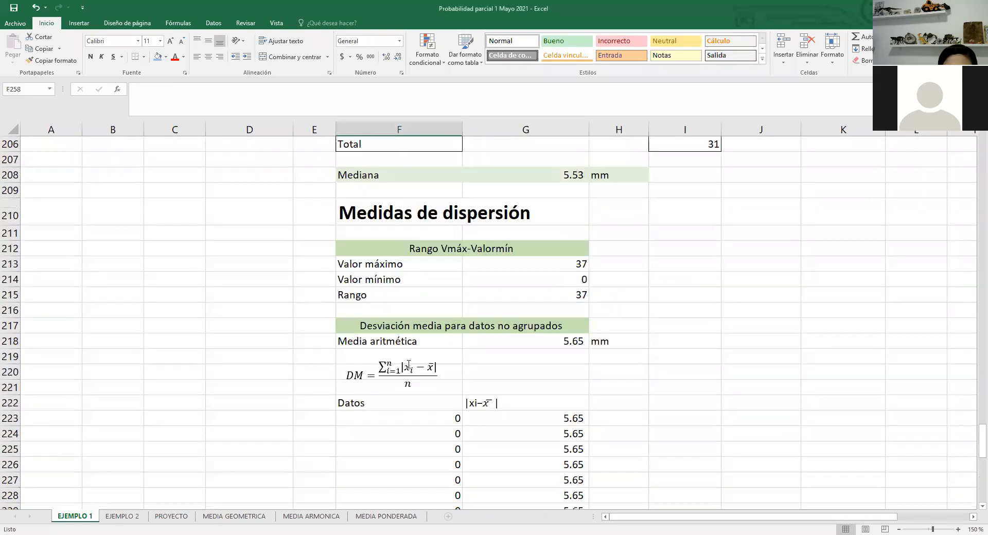
{"action": "left_click", "coordinate": [418, 320]}
{"action": "key", "text": "ctrl+c"}
{"action": "scroll", "coordinate": [435, 335], "scroll_direction": "down", "scroll_amount": 12}
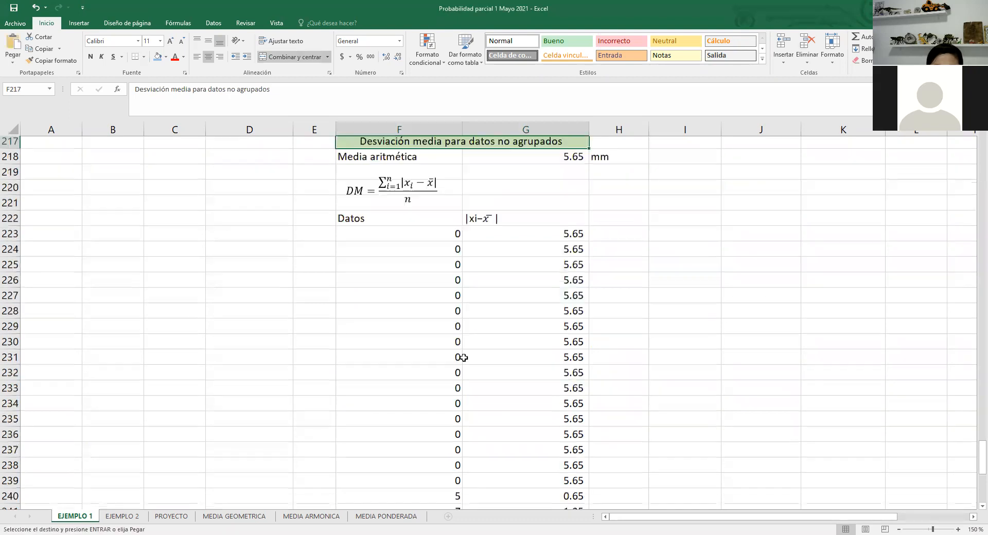
{"action": "left_click", "coordinate": [421, 390]}
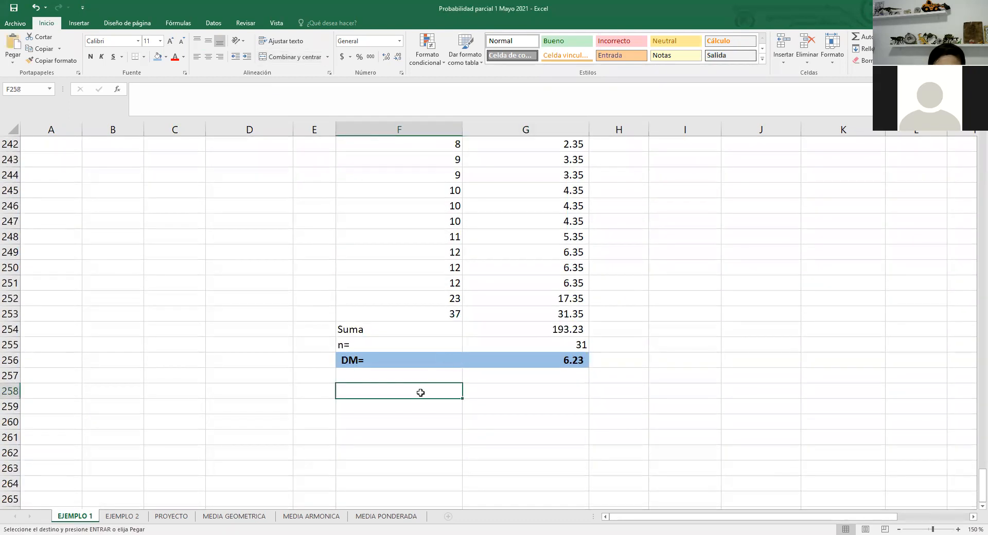
{"action": "key", "text": "ctrl+v"}
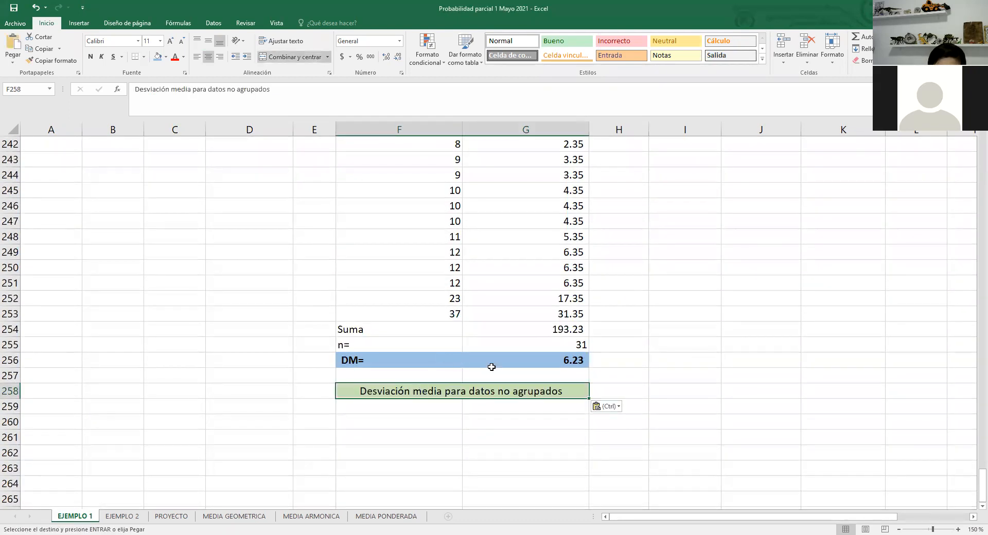
Change the heading in F258 to read "Desviación media para datos agrupados"
{"action": "double_click", "coordinate": [510, 390]}
{"action": "left_click_drag", "start_coordinate": [498, 386], "coordinate": [497, 388]}
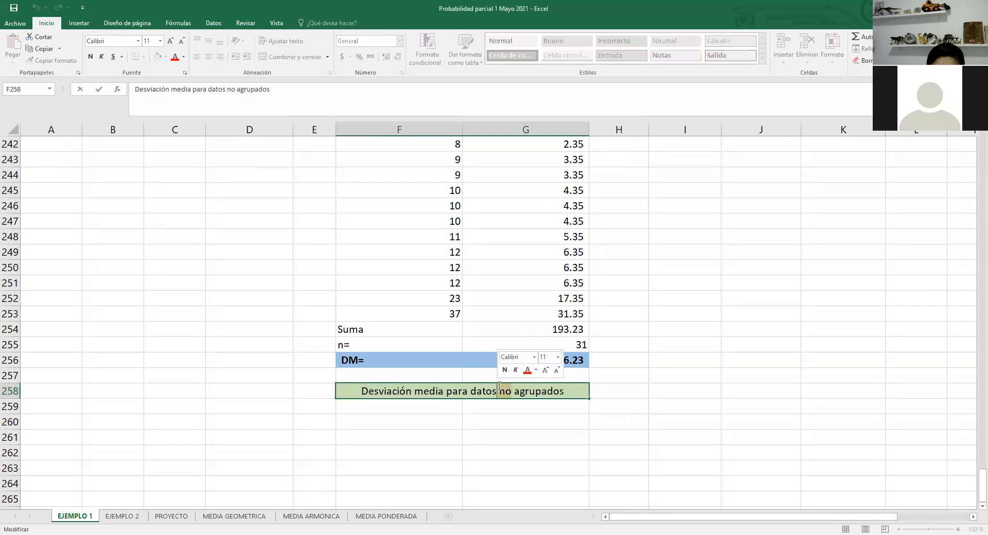
{"action": "key", "text": "BackSpace"}
{"action": "left_click", "coordinate": [514, 437]}
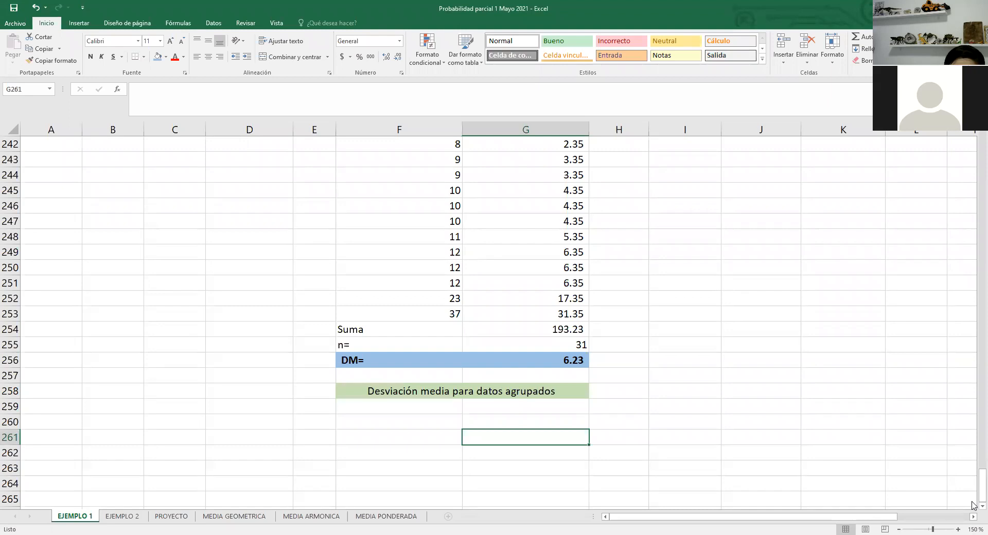
Insert an equation object below the heading "Desviación media para datos agrupados" and start it with "DM ="
{"action": "scroll", "coordinate": [972, 505], "scroll_direction": "down", "scroll_amount": 4}
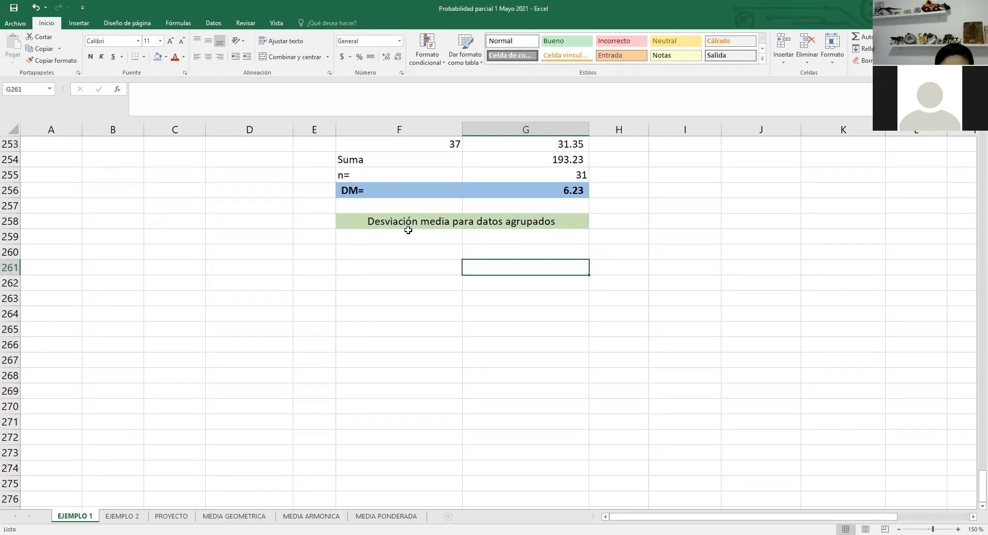
{"action": "left_click", "coordinate": [79, 24]}
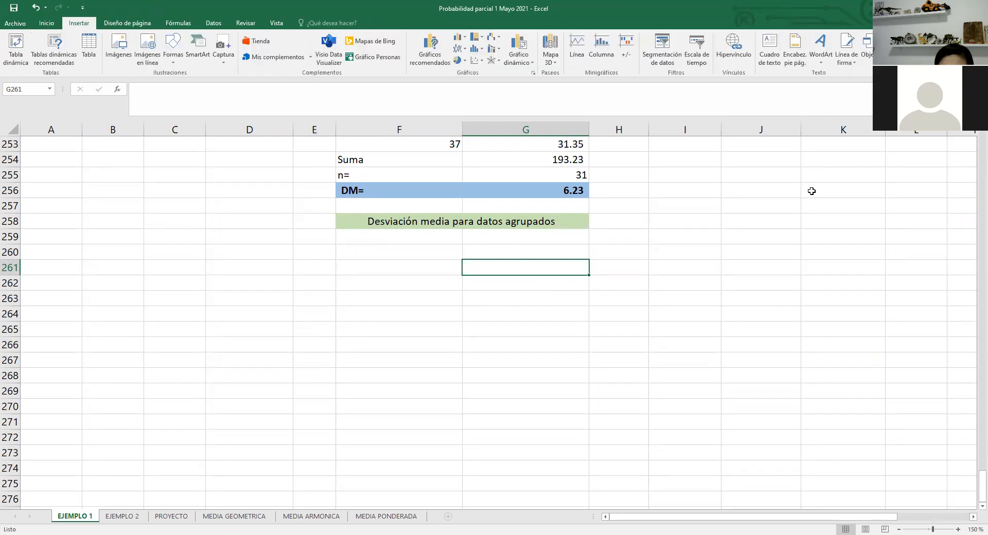
{"action": "left_click", "coordinate": [899, 43]}
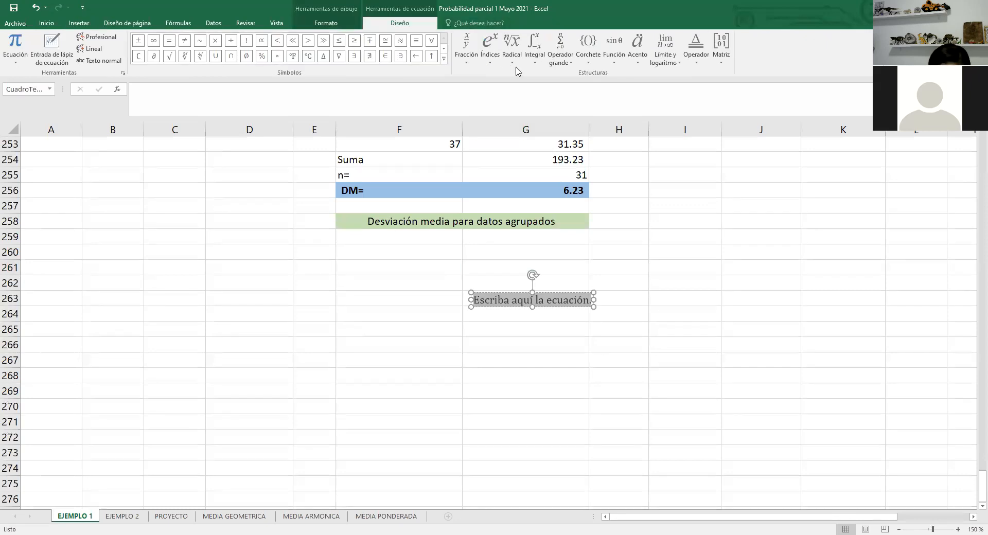
{"action": "type", "text": "DM "}
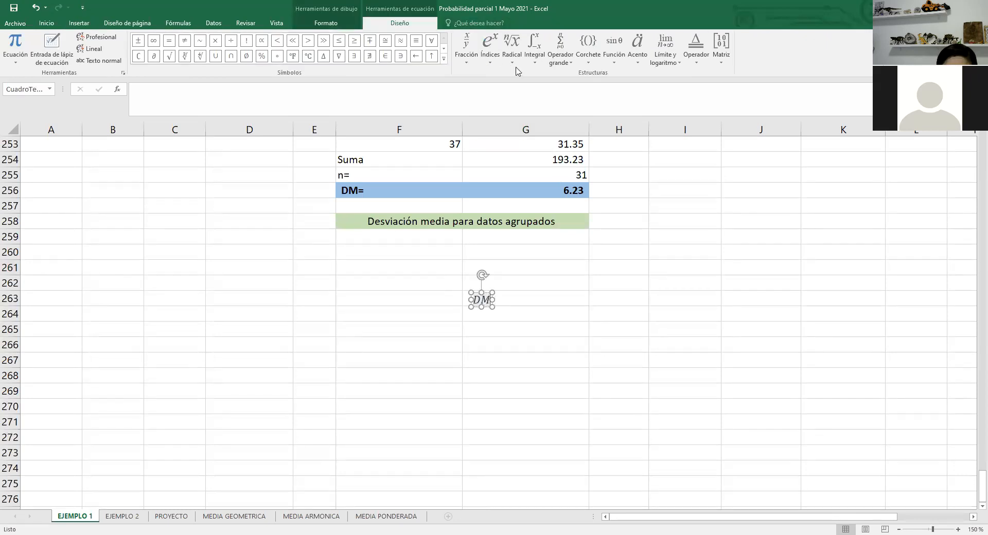
{"action": "type", "text": "="}
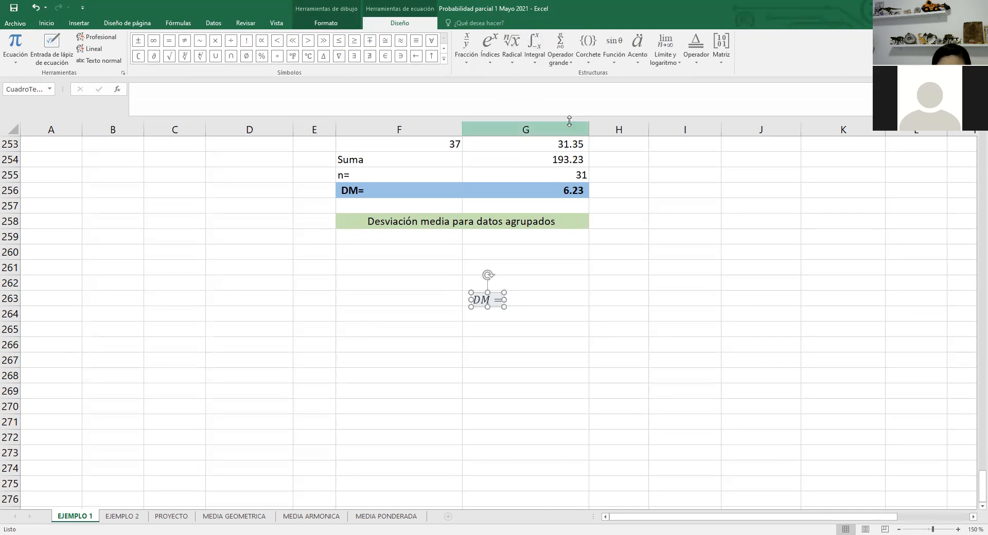
Add a summation after "DM =" with lower limit i=1 and upper limit k
{"action": "left_click", "coordinate": [555, 65]}
{"action": "left_click", "coordinate": [598, 119]}
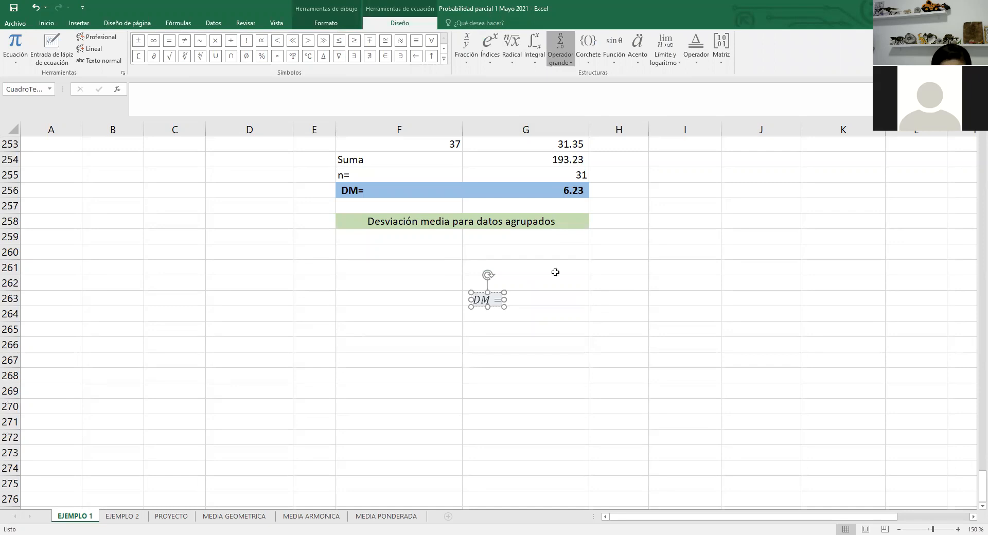
{"action": "left_click", "coordinate": [514, 329]}
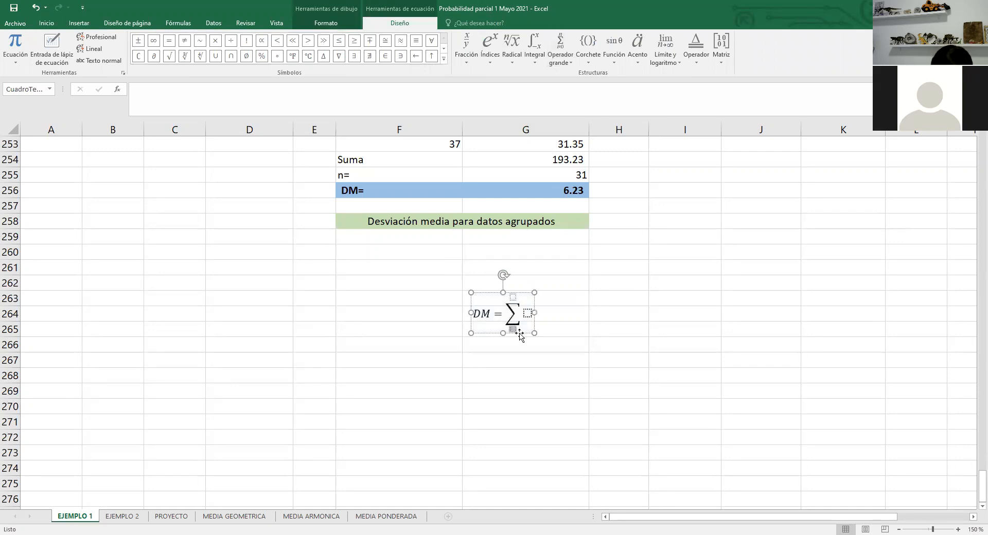
{"action": "left_click", "coordinate": [519, 333]}
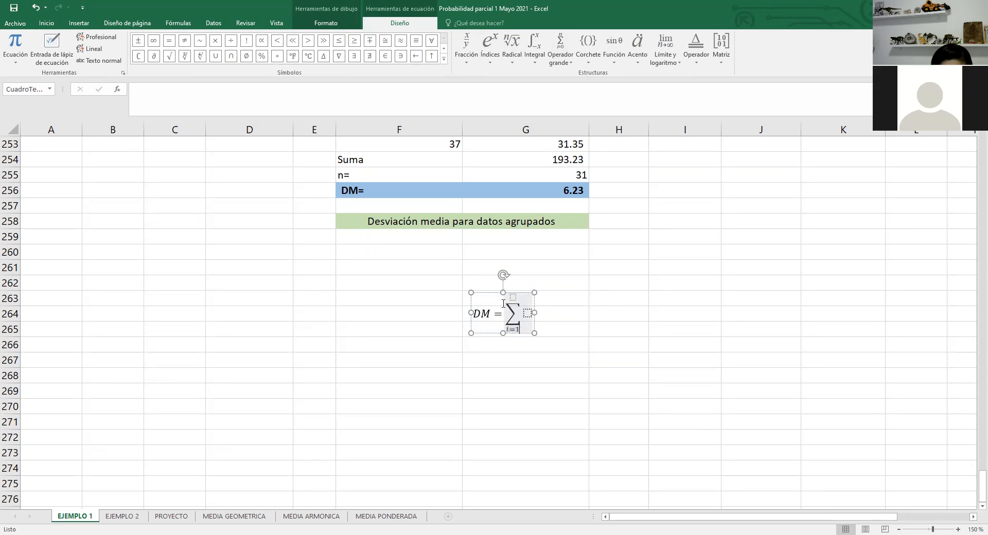
{"action": "left_click", "coordinate": [513, 298]}
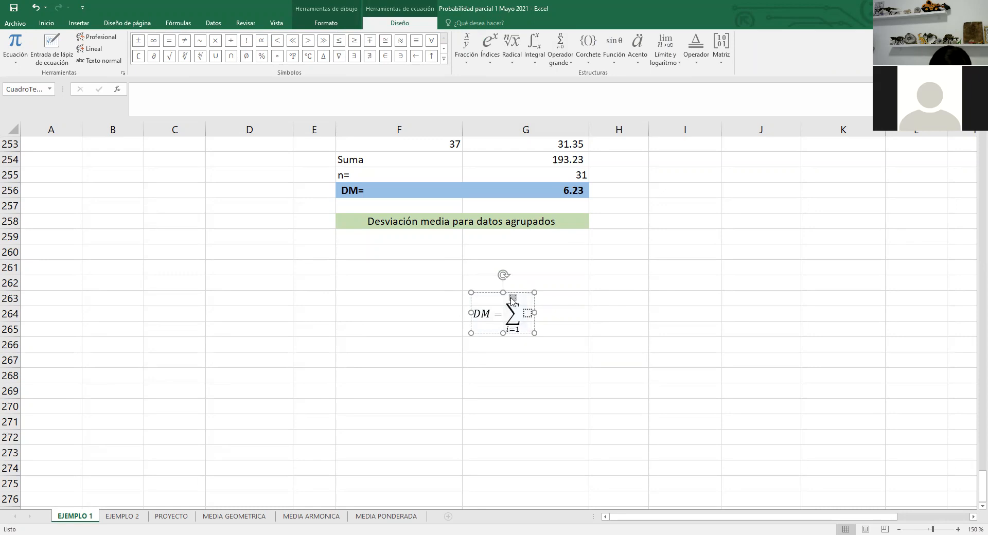
{"action": "type", "text": "k"}
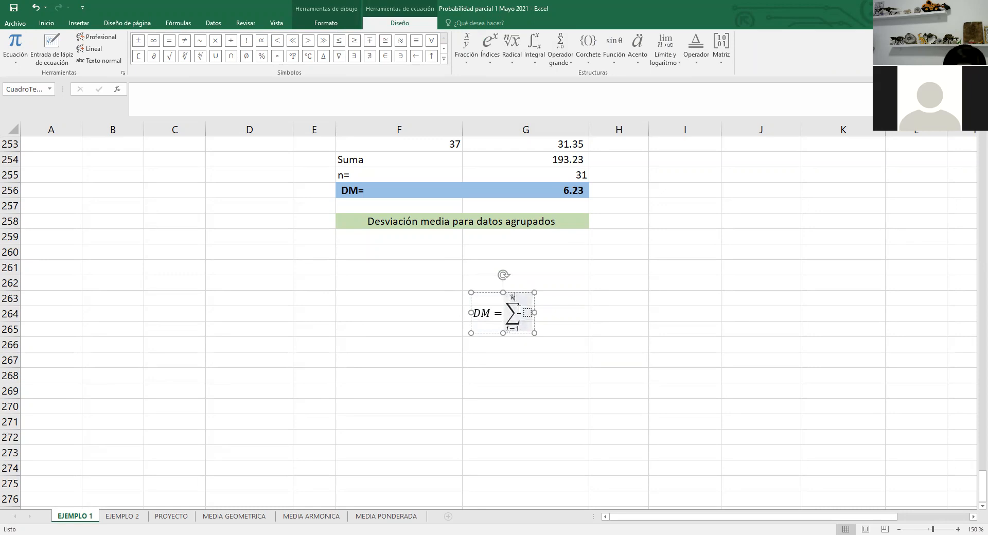
Enter f with subscript i as the term of the summation
{"action": "left_click", "coordinate": [529, 312]}
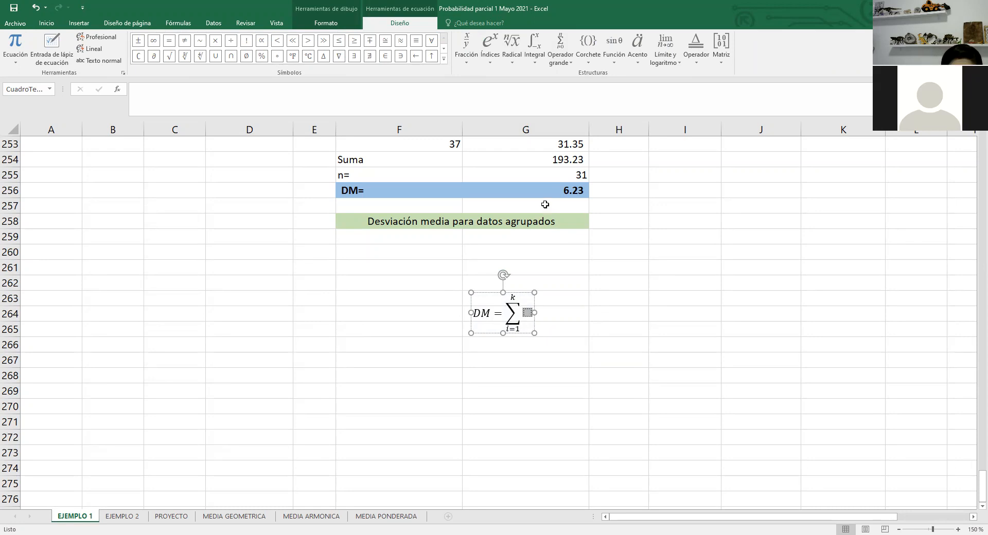
{"action": "left_click", "coordinate": [490, 51]}
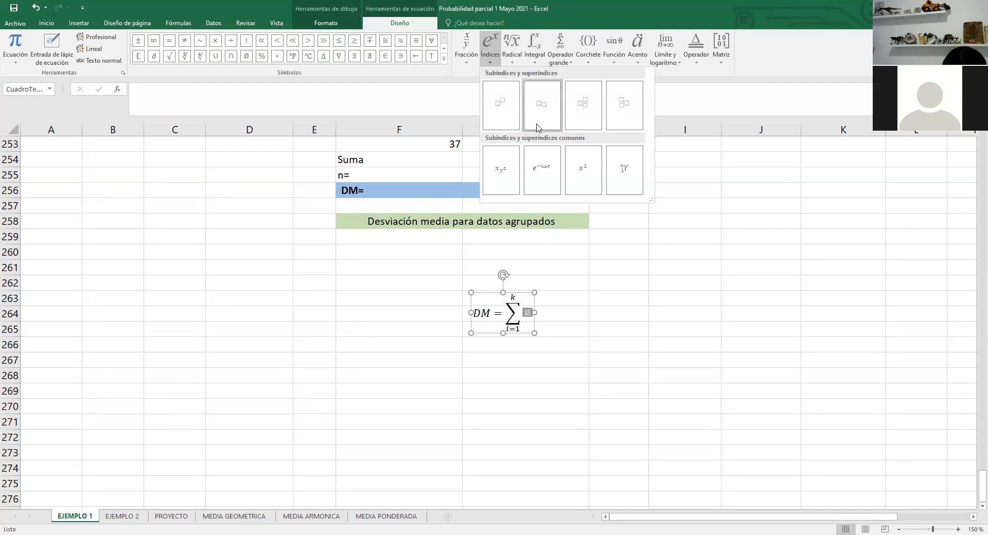
{"action": "left_click", "coordinate": [538, 127]}
{"action": "left_click", "coordinate": [528, 313]}
{"action": "type", "text": "f"}
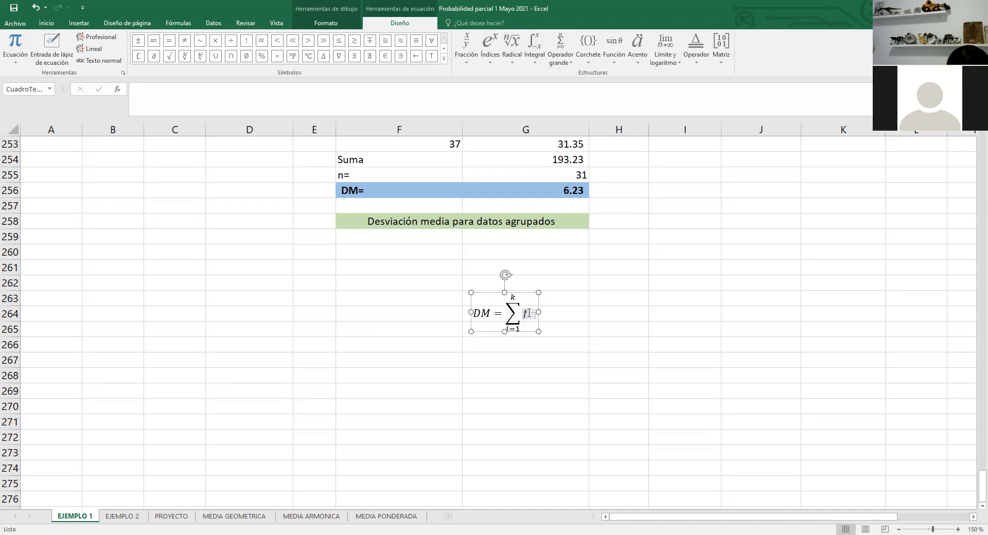
{"action": "left_click", "coordinate": [530, 317]}
{"action": "type", "text": "i"}
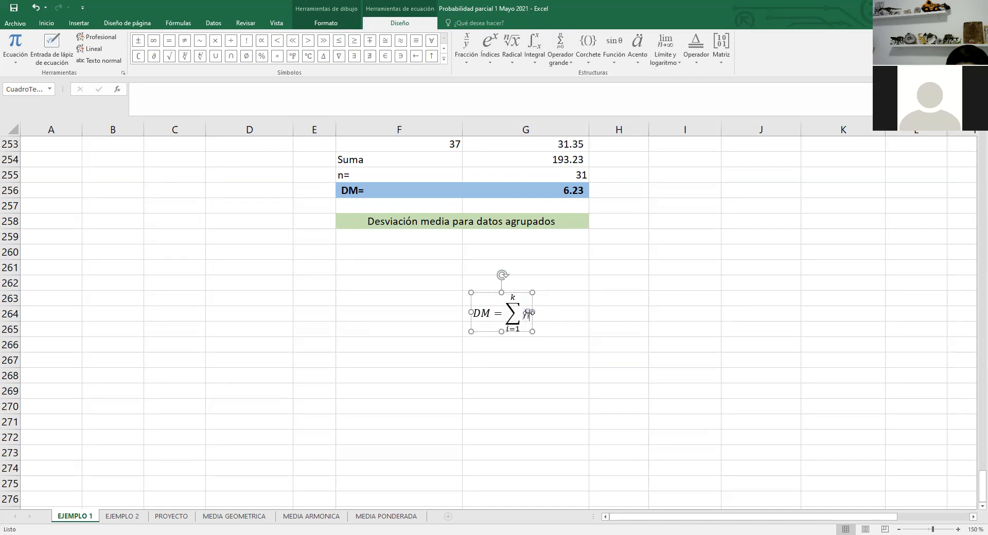
{"action": "key", "text": "Right"}
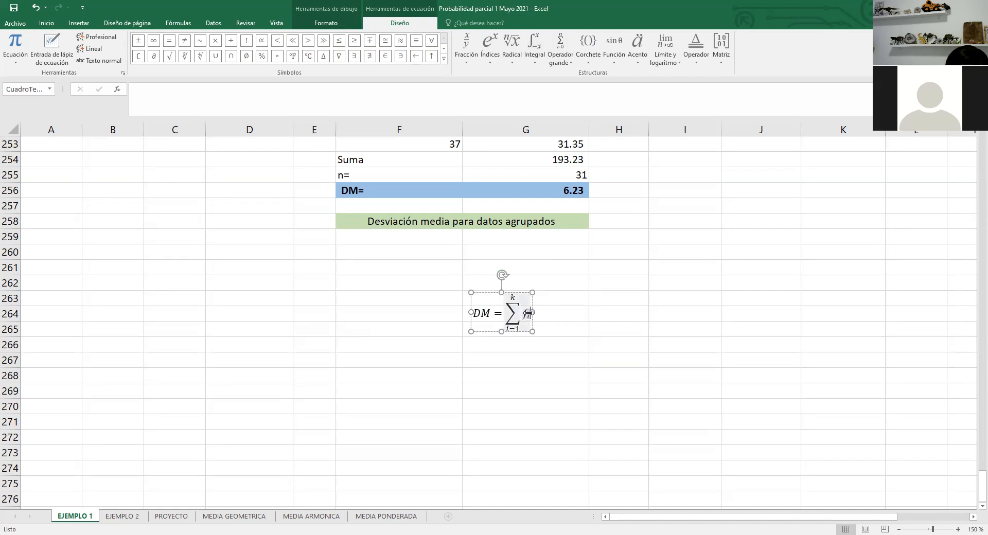
Add absolute value bars after f_i and fill them with x subscript i followed by a minus sign
{"action": "left_click", "coordinate": [591, 61]}
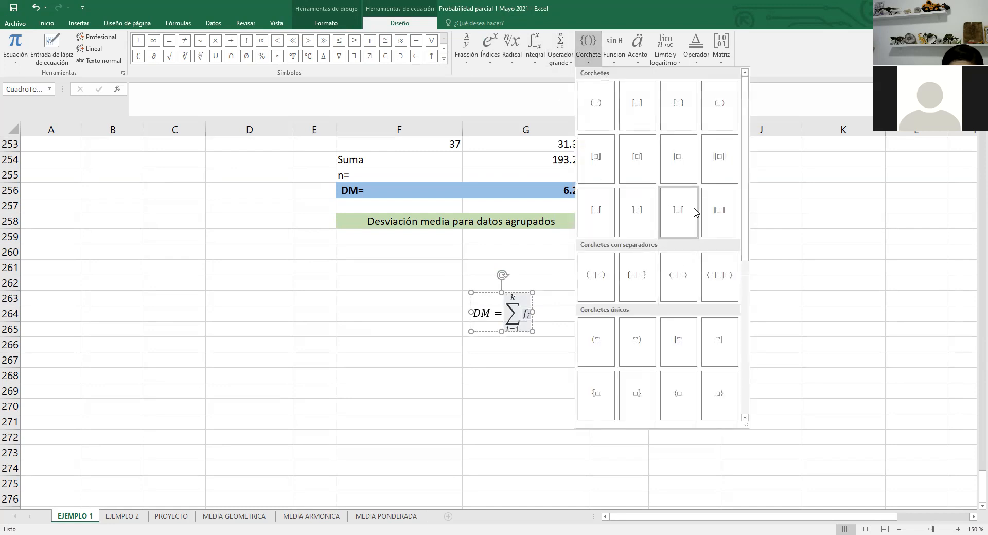
{"action": "left_click", "coordinate": [683, 176]}
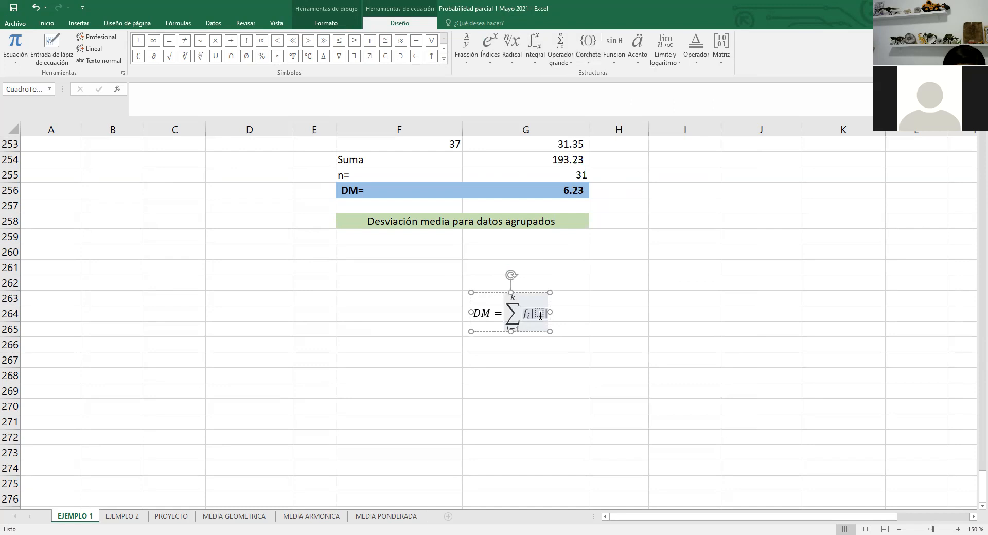
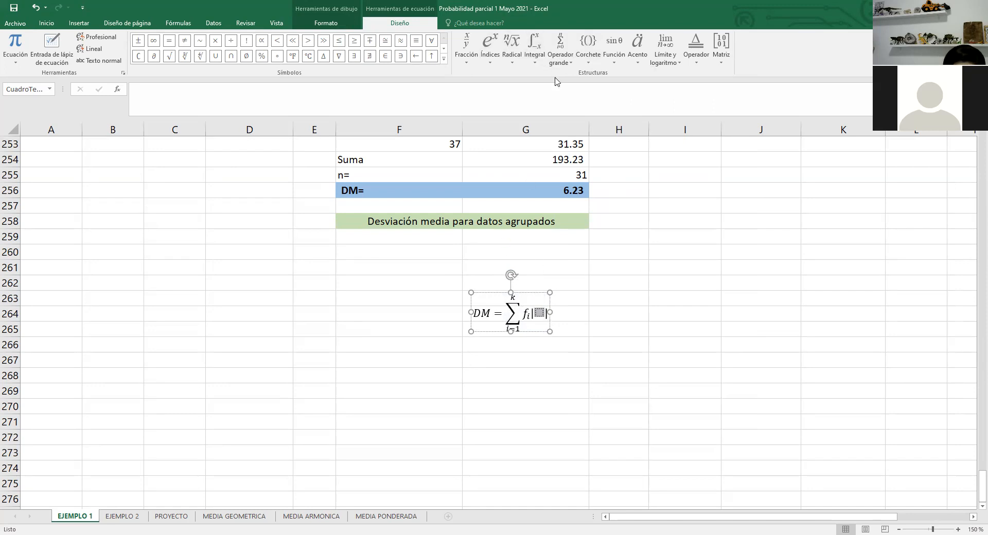
{"action": "left_click", "coordinate": [490, 54]}
{"action": "left_click", "coordinate": [543, 105]}
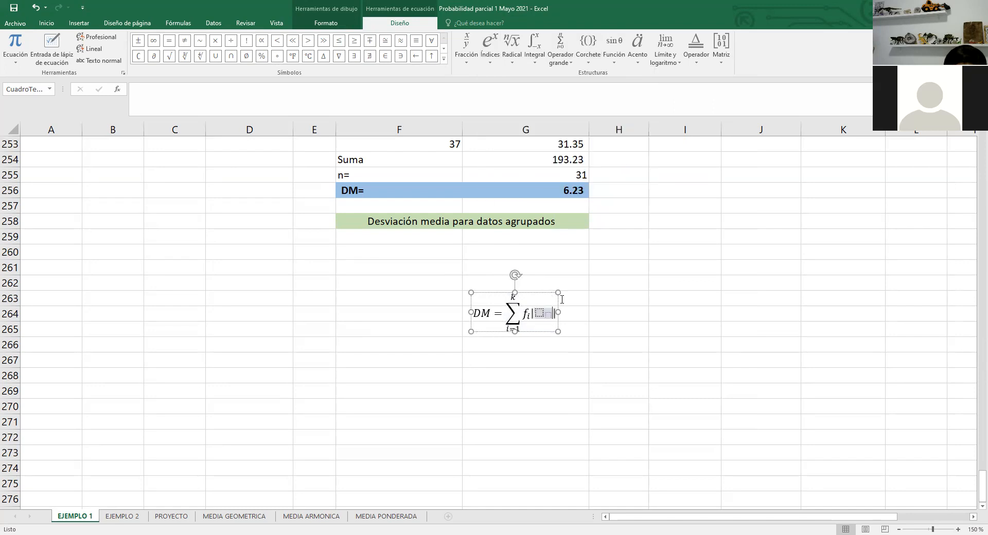
{"action": "left_click", "coordinate": [538, 315]}
{"action": "type", "text": "x"}
{"action": "key", "text": "Right"}
{"action": "type", "text": "i"}
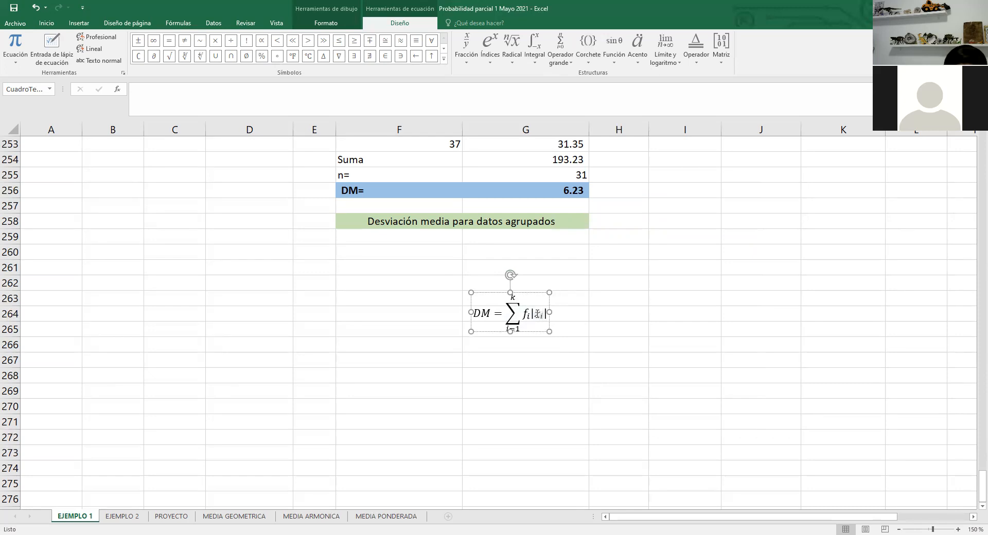
{"action": "key", "text": "Right"}
{"action": "type", "text": "-"}
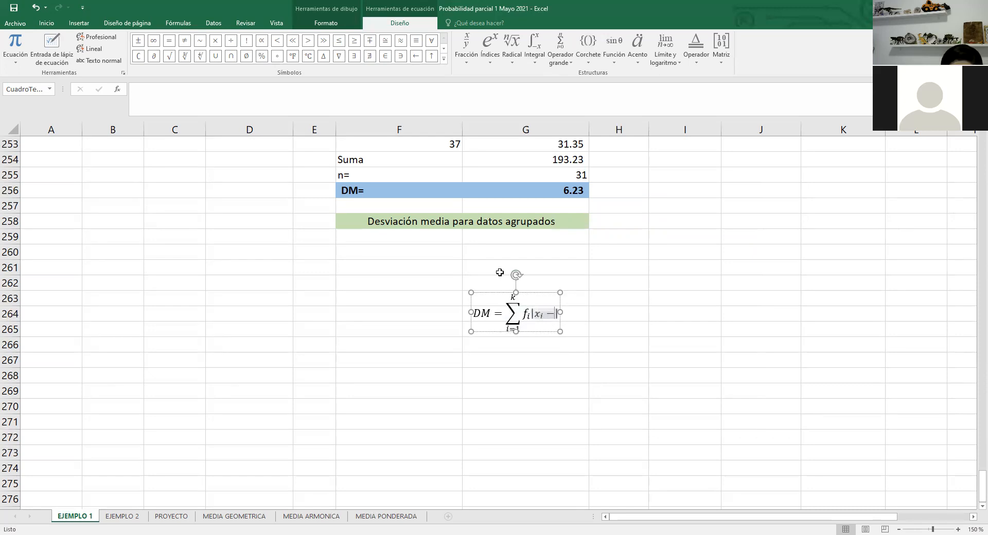
{"action": "left_click", "coordinate": [472, 50]}
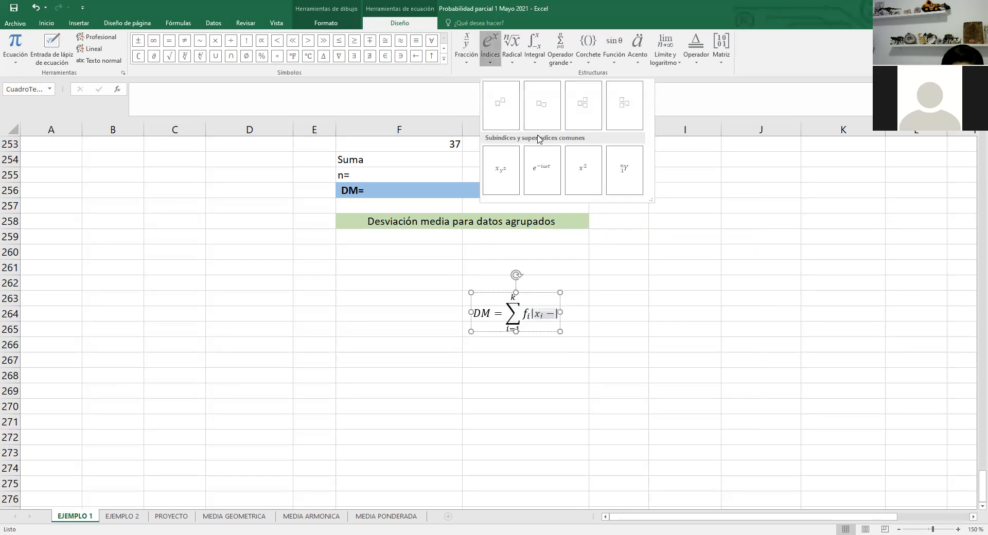
{"action": "left_click", "coordinate": [510, 103]}
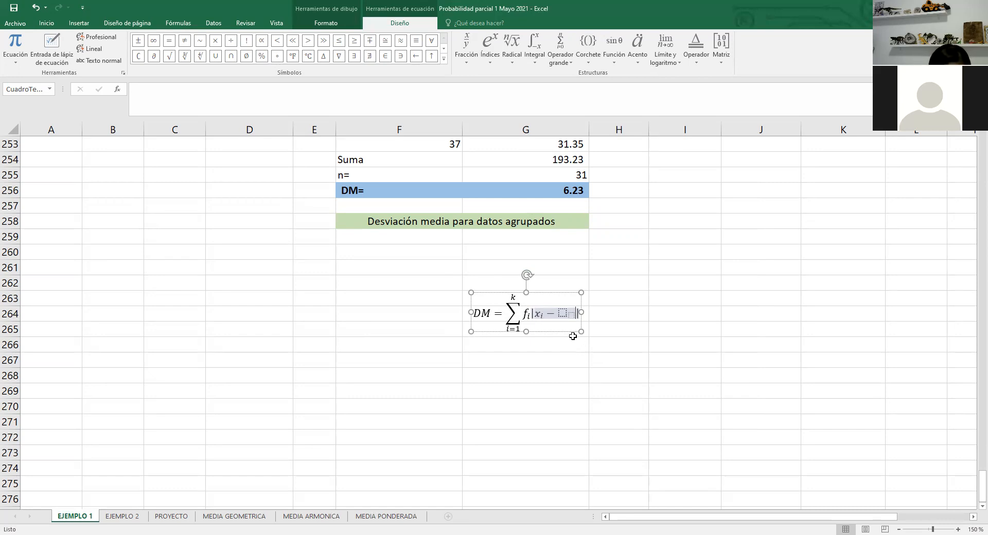
{"action": "key", "text": "ctrl+z"}
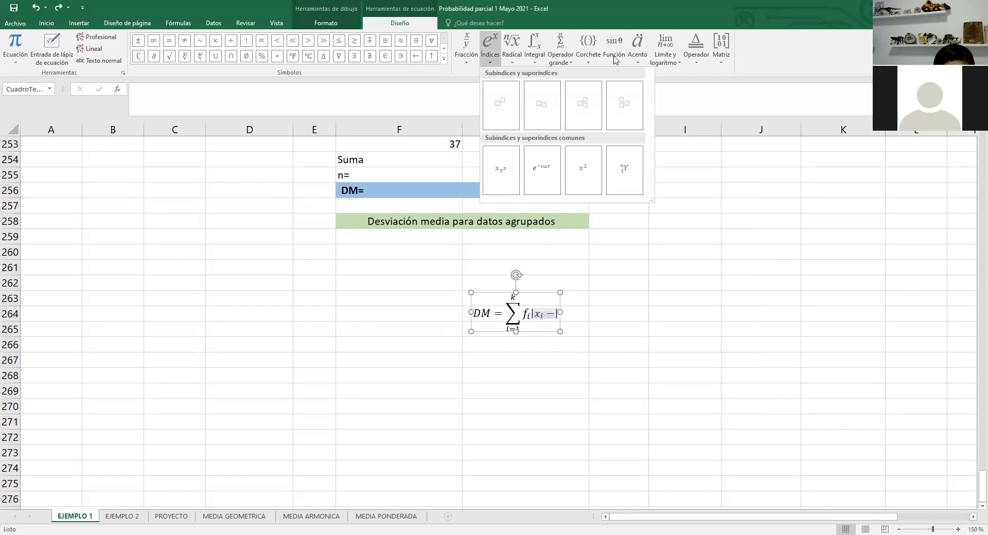
Complete the absolute value with an x under a bar accent after the minus sign
{"action": "left_click", "coordinate": [638, 49]}
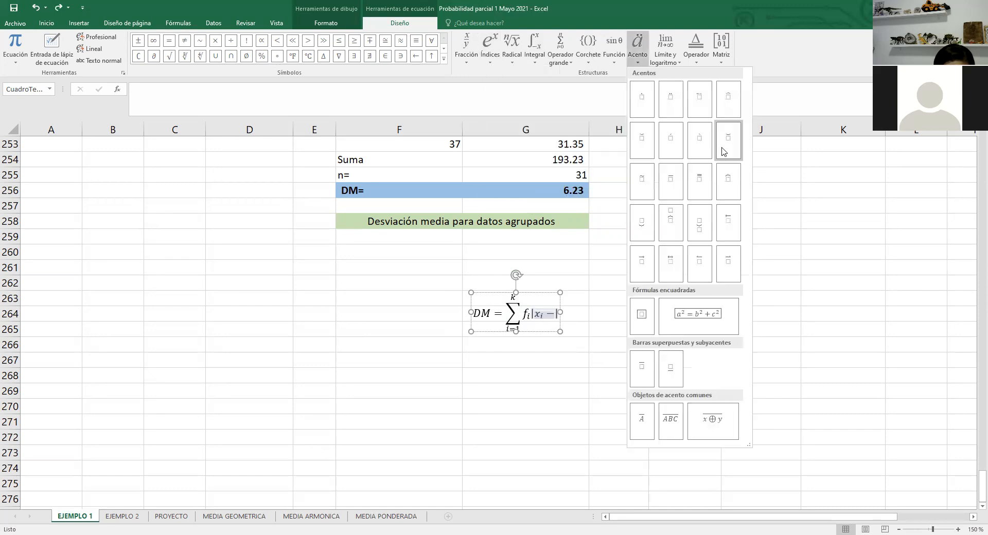
{"action": "left_click", "coordinate": [671, 174]}
{"action": "type", "text": "x"}
{"action": "left_click", "coordinate": [568, 347]}
Move the whole summation expression into the numerator of a new stacked fraction after "DM ="
{"action": "left_click", "coordinate": [535, 328]}
{"action": "left_click", "coordinate": [504, 311]}
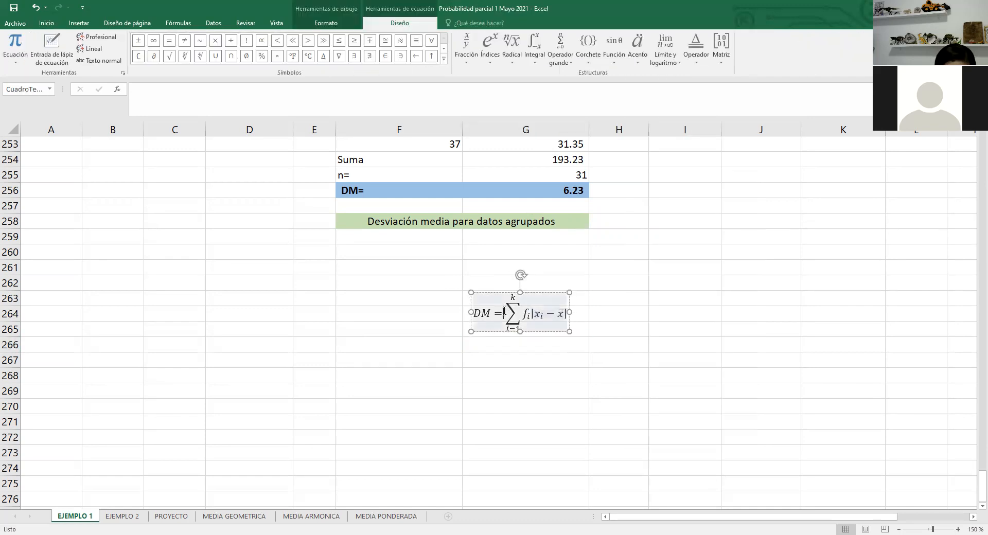
{"action": "left_click_drag", "start_coordinate": [508, 312], "coordinate": [557, 334]}
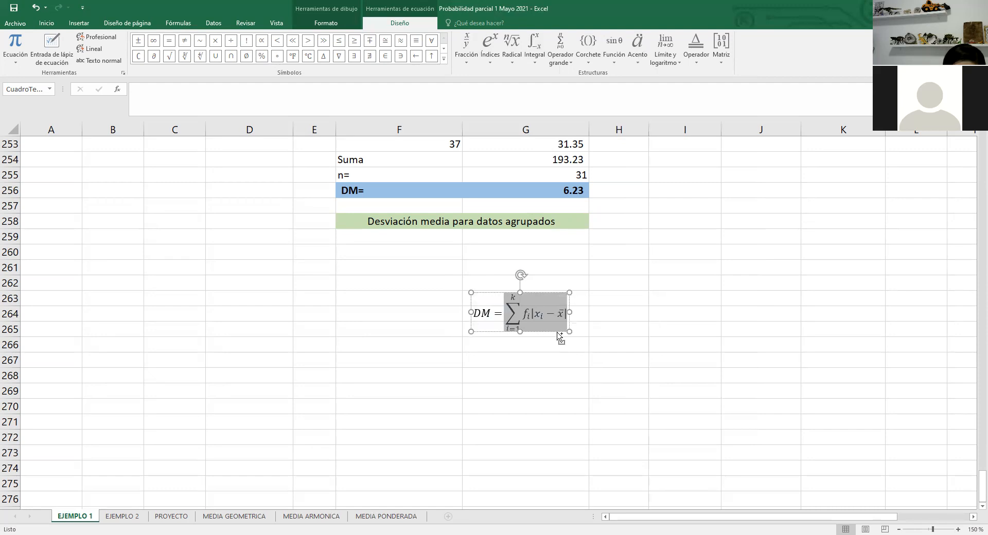
{"action": "key", "text": "Delete"}
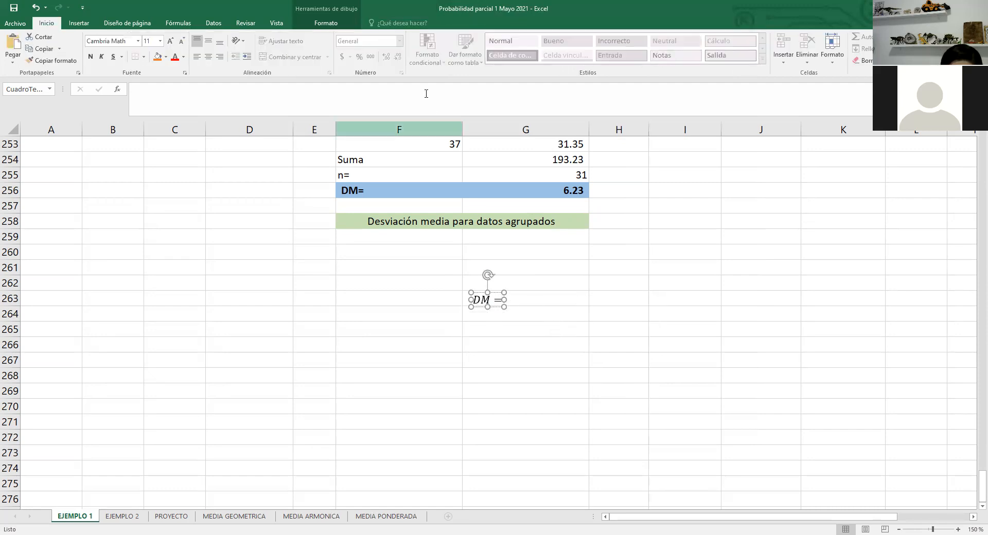
{"action": "left_click", "coordinate": [94, 23]}
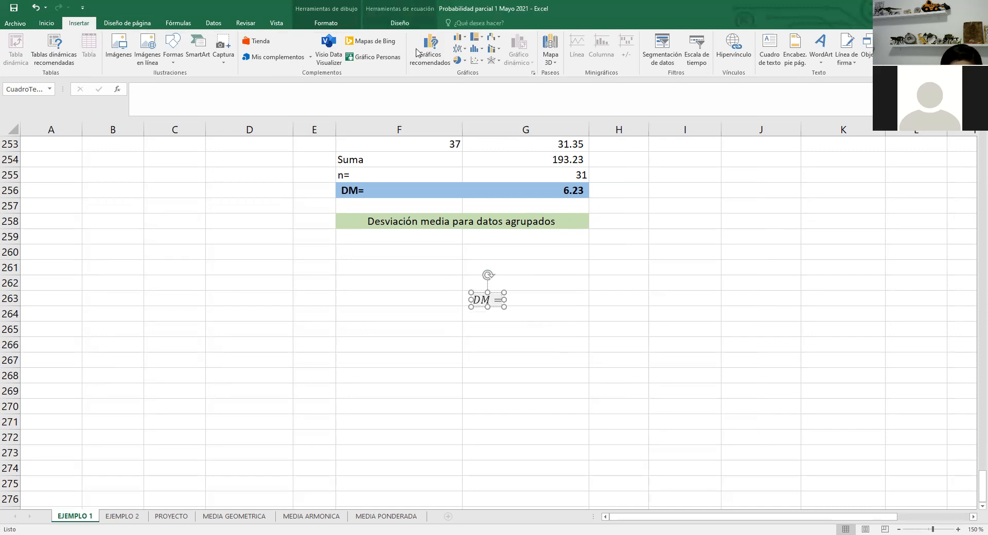
{"action": "left_click", "coordinate": [404, 23]}
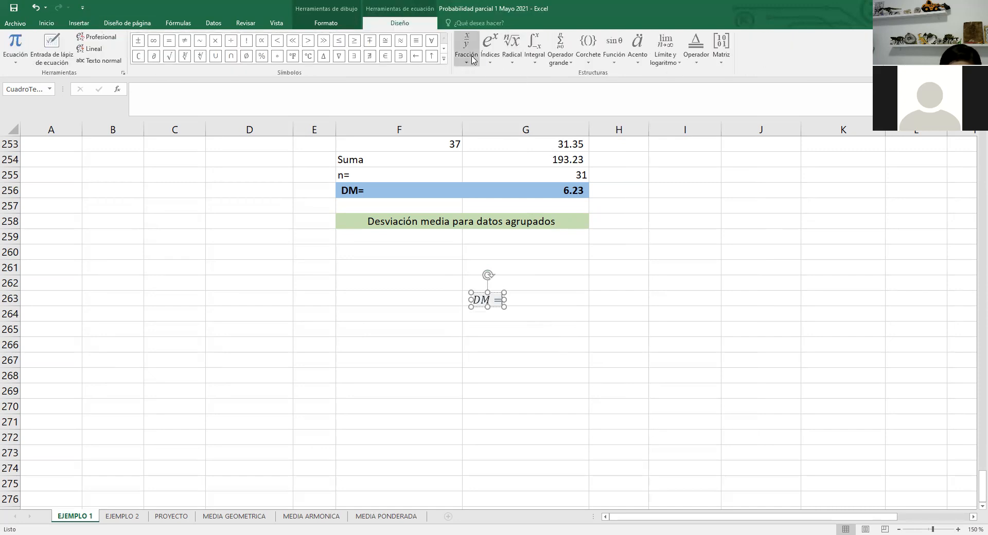
{"action": "left_click", "coordinate": [511, 299]}
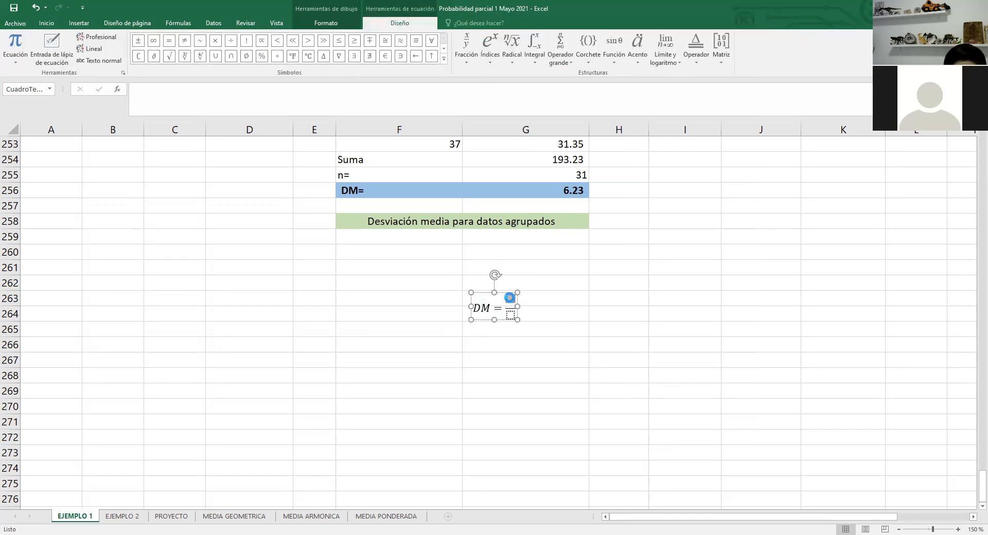
{"action": "type", "text": "∑_(i=1)^k f_i |x_i − x̄|"}
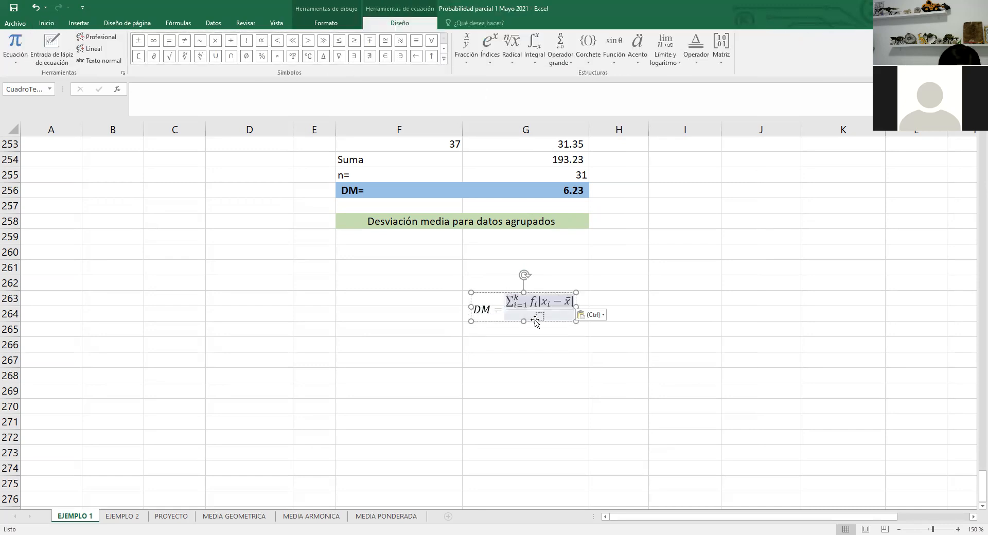
Enter n as the denominator of the DM fraction and finish editing the equation
{"action": "left_click", "coordinate": [539, 317]}
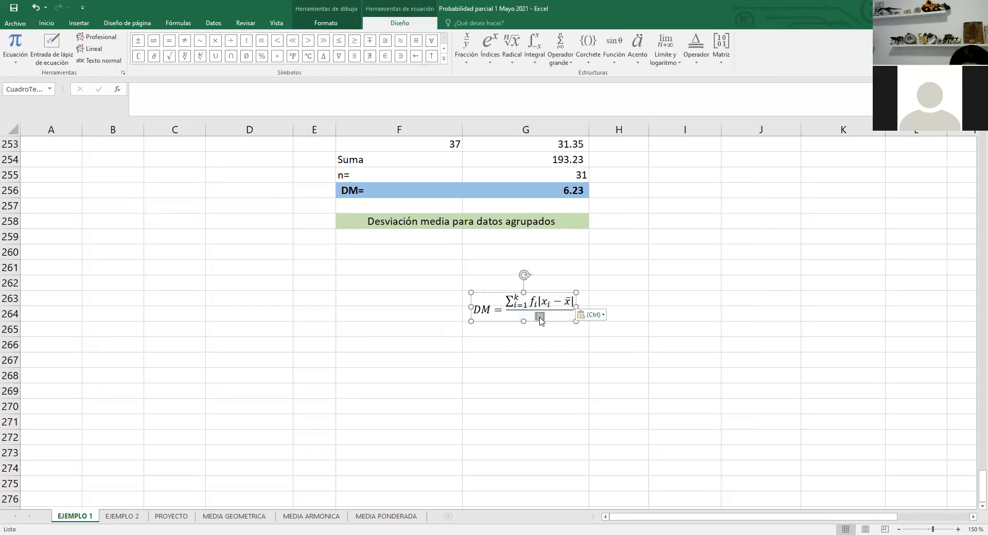
{"action": "type", "text": "n"}
{"action": "left_click", "coordinate": [567, 364]}
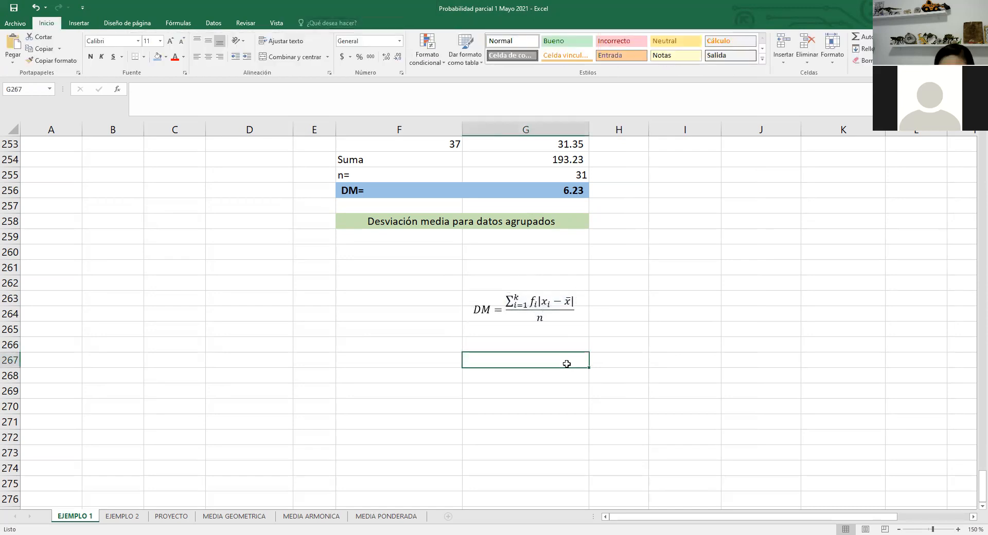
{"action": "left_click", "coordinate": [555, 322]}
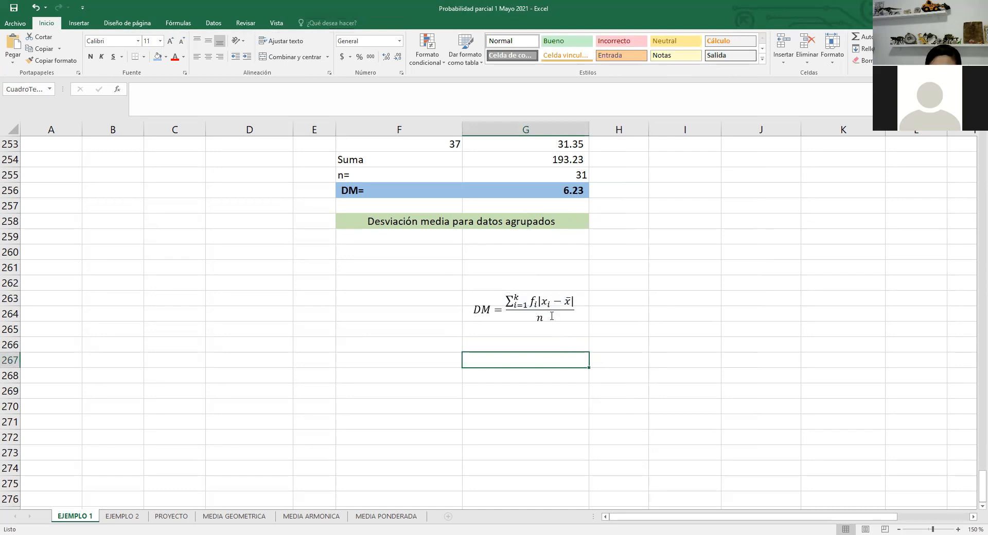
Move the DM equation directly beneath the "Desviación media para datos agrupados" heading, over rows 259 to 261 of column F
{"action": "mouse_move", "coordinate": [553, 320]}
{"action": "left_mouse_down"}
{"action": "mouse_move", "coordinate": [532, 345]}
{"action": "mouse_move", "coordinate": [436, 260]}
{"action": "left_mouse_up"}
{"action": "left_click", "coordinate": [439, 274]}
{"action": "left_click", "coordinate": [431, 242]}
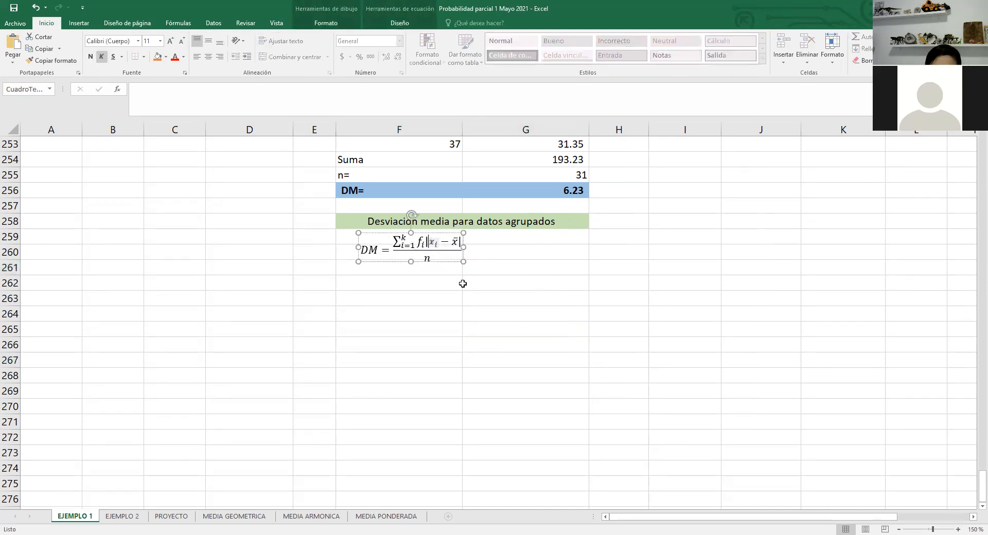
{"action": "left_click", "coordinate": [466, 297]}
{"action": "double_click", "coordinate": [431, 244]}
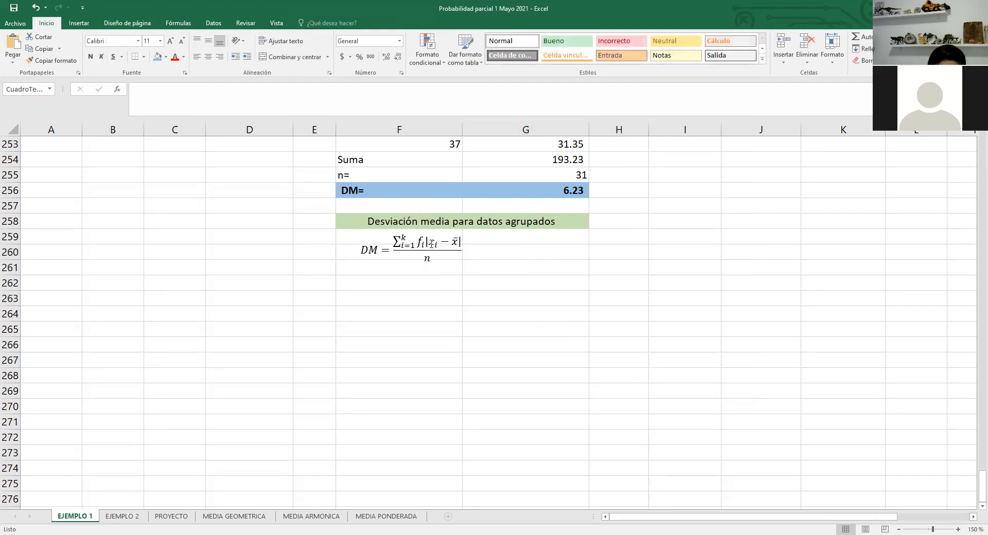
{"action": "left_click", "coordinate": [443, 267]}
{"action": "left_click", "coordinate": [435, 240]}
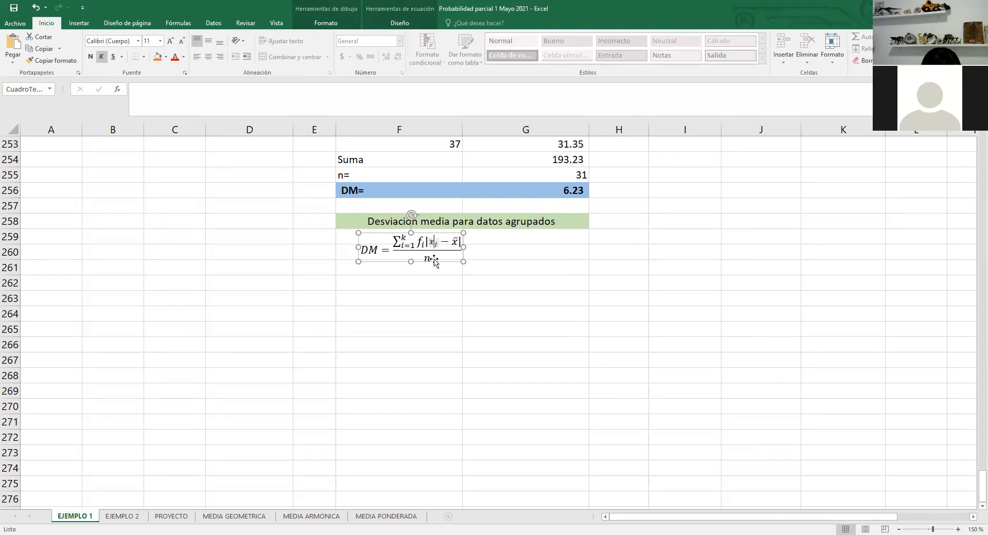
{"action": "left_click", "coordinate": [455, 243]}
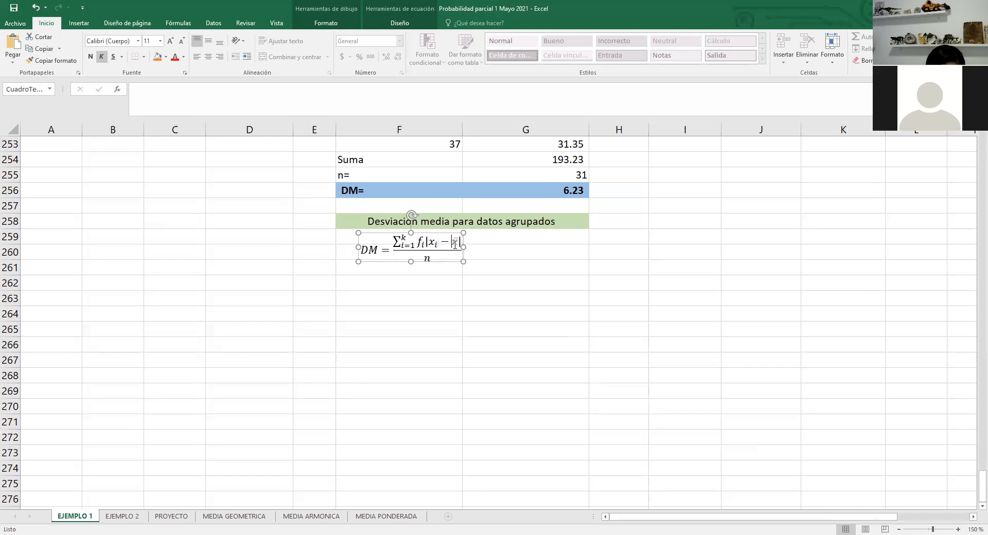
{"action": "left_click", "coordinate": [456, 265]}
{"action": "left_click", "coordinate": [456, 260]}
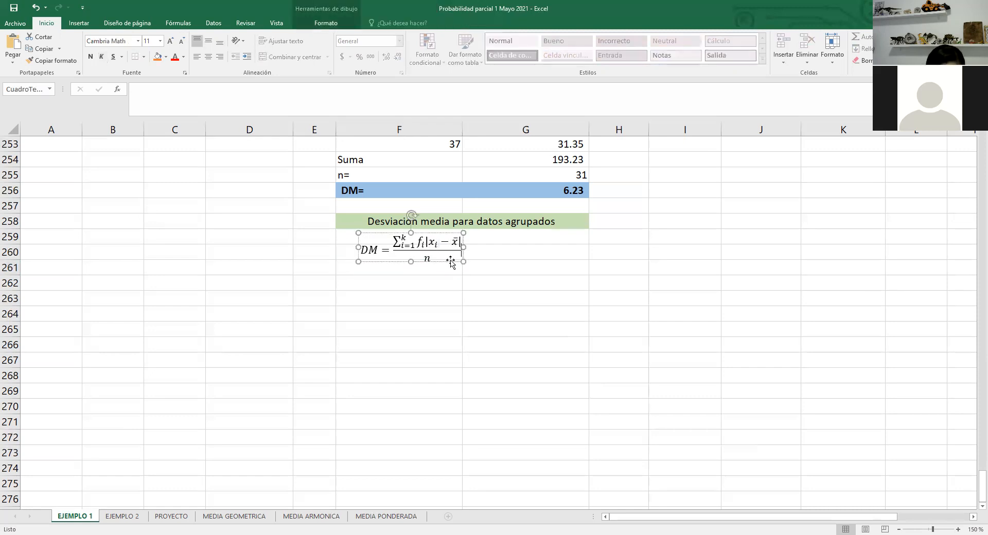
{"action": "left_click", "coordinate": [472, 268]}
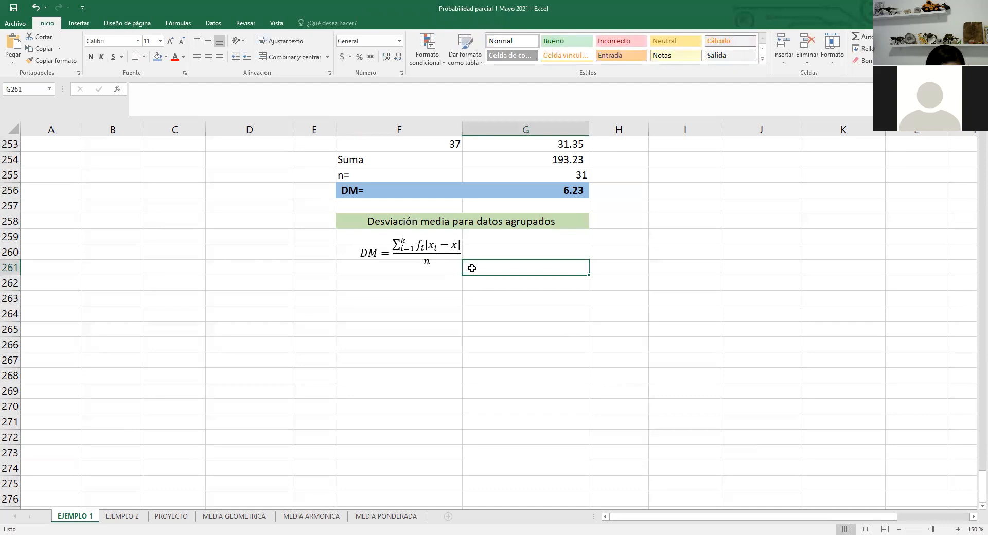
{"action": "left_click", "coordinate": [449, 257]}
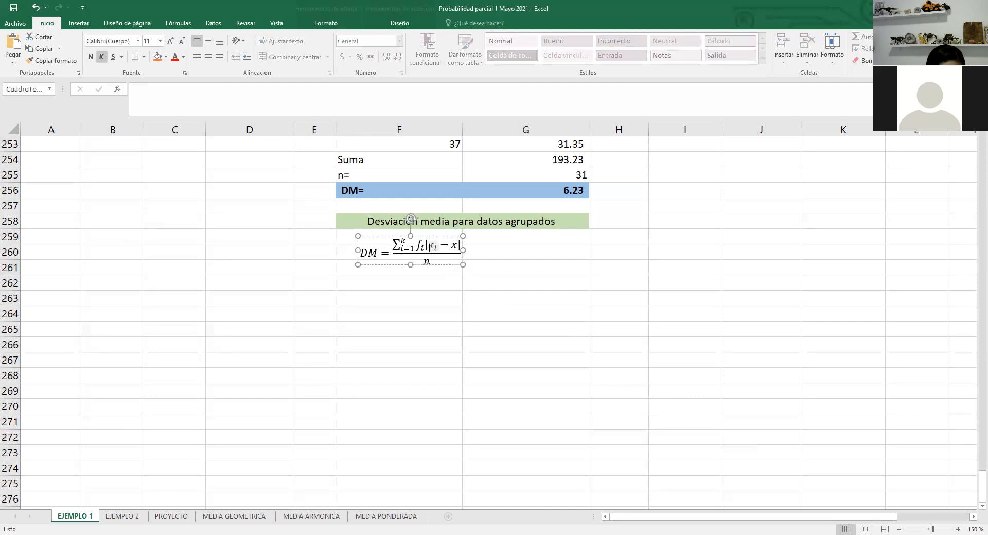
{"action": "left_click", "coordinate": [431, 293]}
{"action": "left_click", "coordinate": [485, 328]}
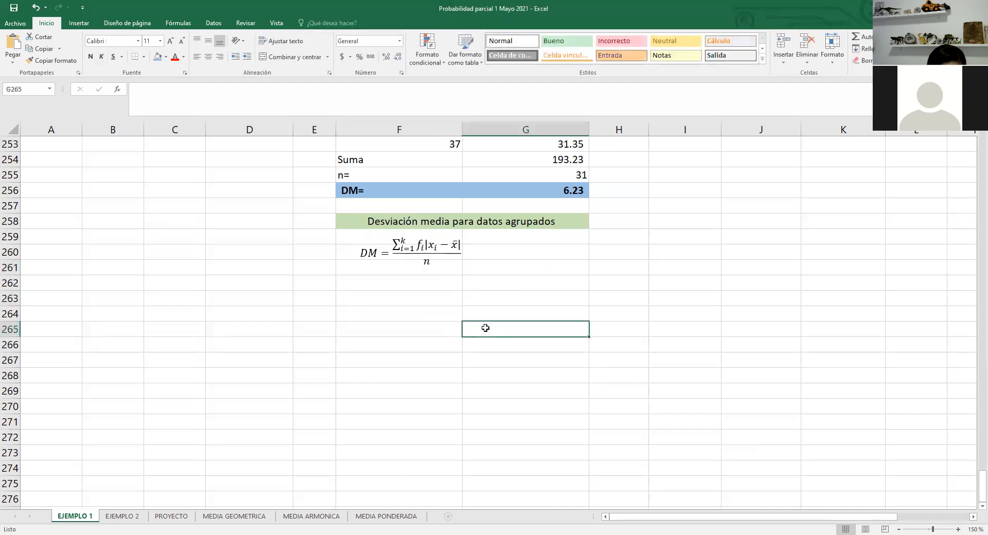
Link F262 to the "Clase i" header of the median frequency table with the formula =F199
{"action": "left_click", "coordinate": [389, 280]}
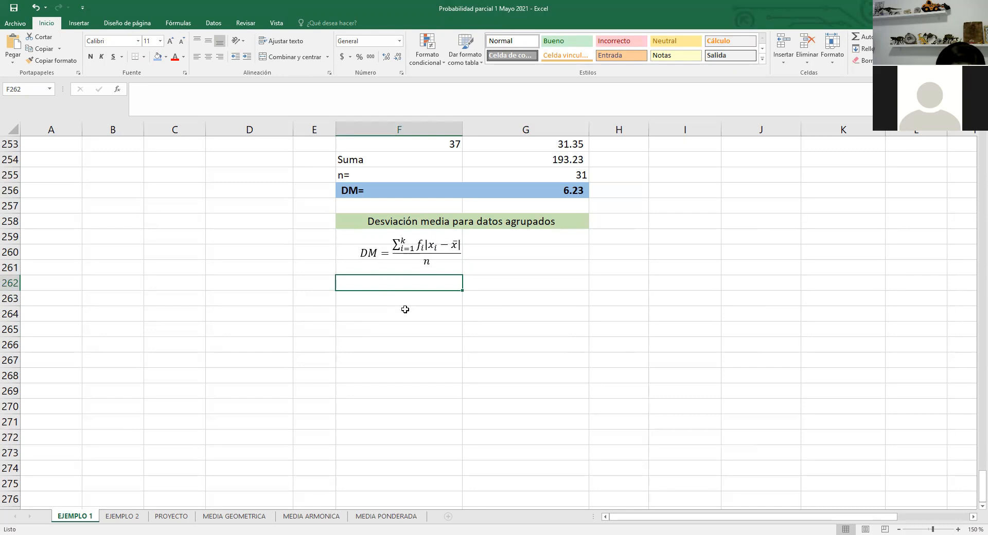
{"action": "type", "text": "="}
{"action": "scroll", "coordinate": [390, 277], "scroll_direction": "up", "scroll_amount": 20}
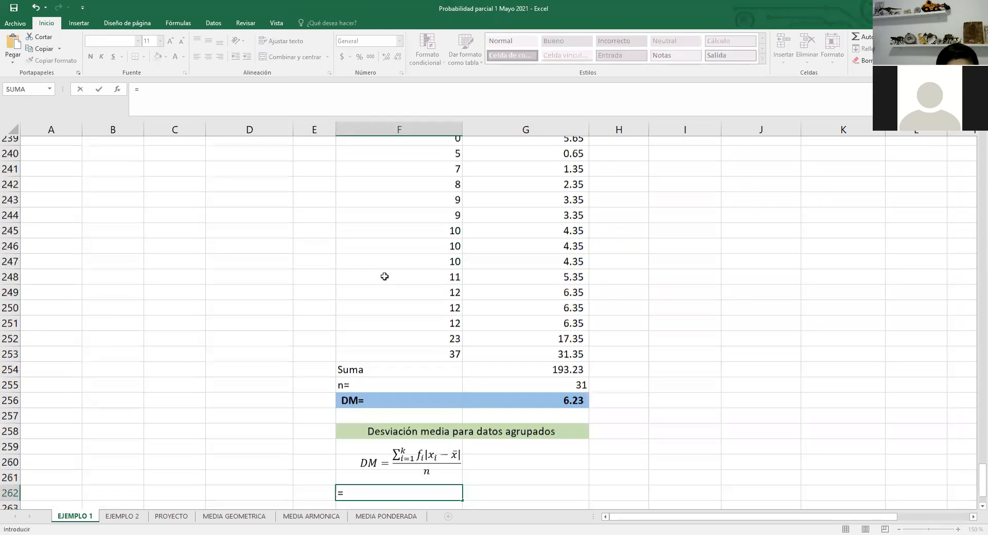
{"action": "scroll", "coordinate": [388, 296], "scroll_direction": "down", "scroll_amount": 6}
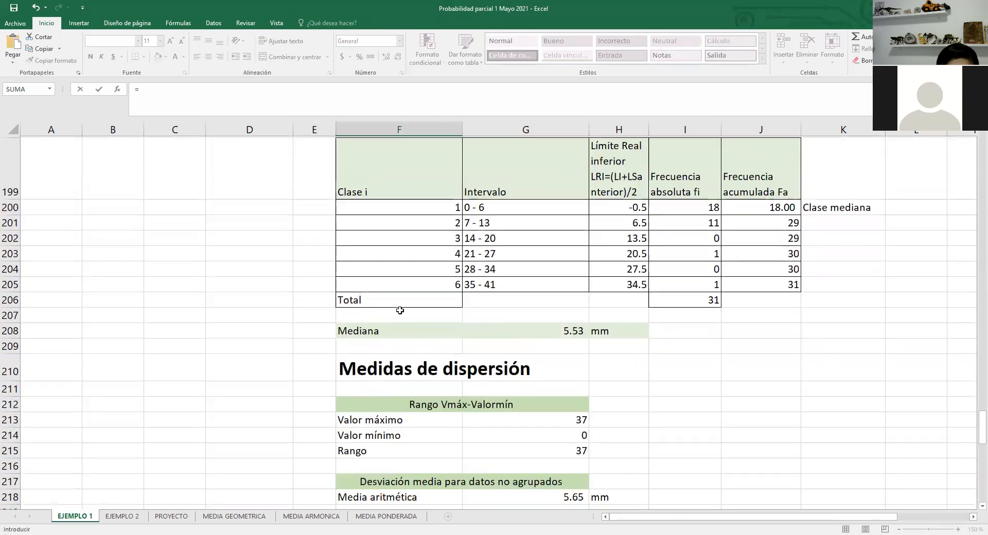
{"action": "left_click", "coordinate": [397, 184]}
{"action": "key", "text": "Return"}
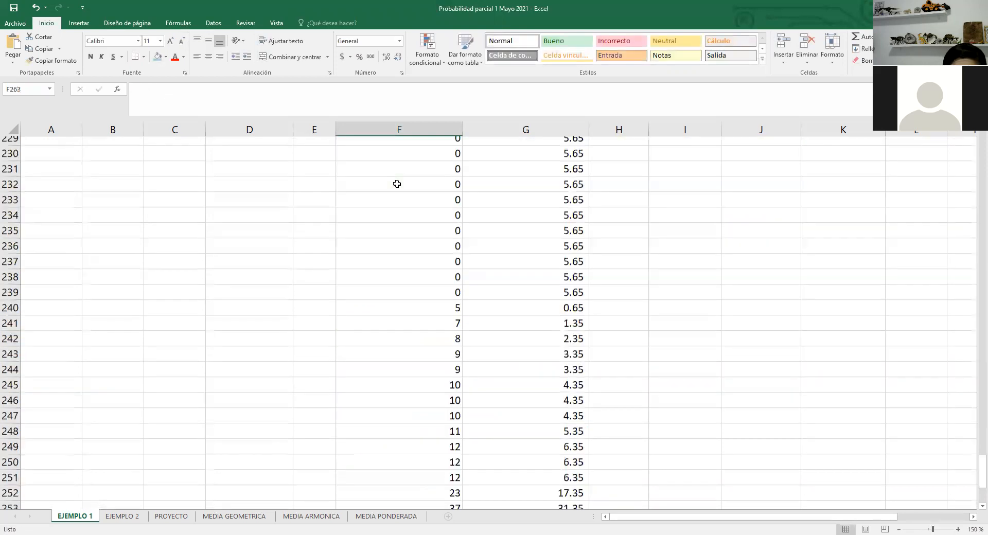
Fill the F262 link down through F269 to bring in the class numbers and the Total label
{"action": "scroll", "coordinate": [495, 379], "scroll_direction": "down", "scroll_amount": 5}
{"action": "left_click", "coordinate": [428, 210]}
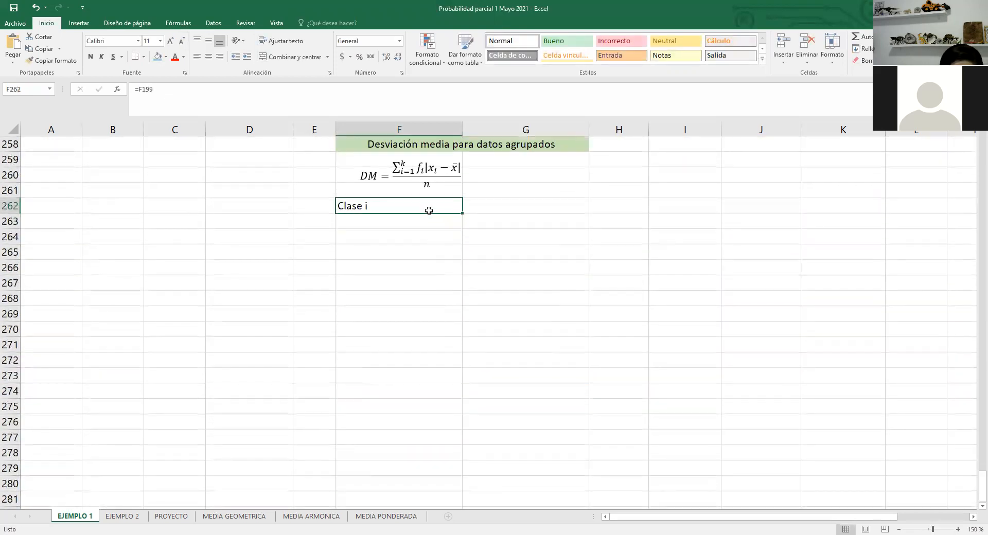
{"action": "left_click_drag", "start_coordinate": [463, 214], "coordinate": [468, 322]}
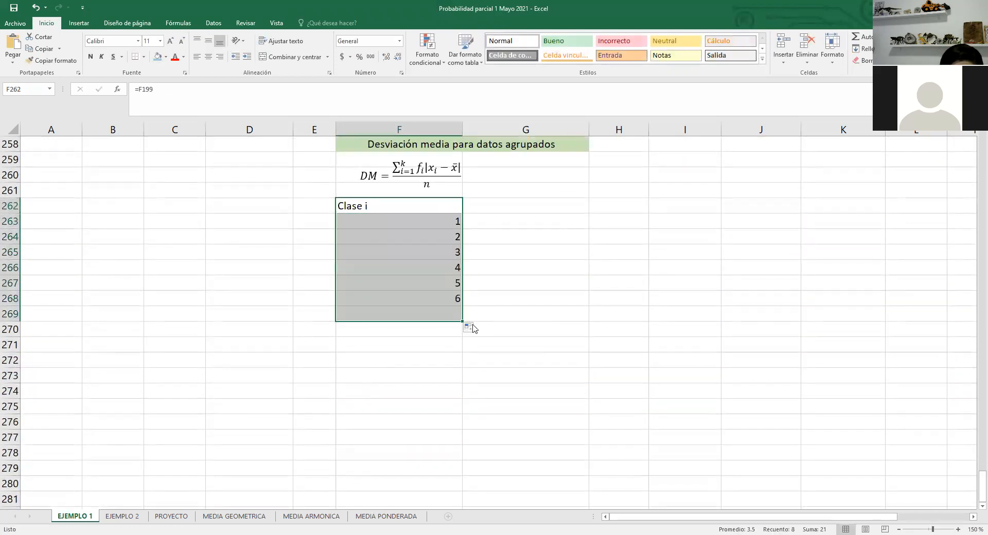
Extend the linked class column into column G for the Intervalo values, and clear the extra entry in G269
{"action": "left_click", "coordinate": [456, 204]}
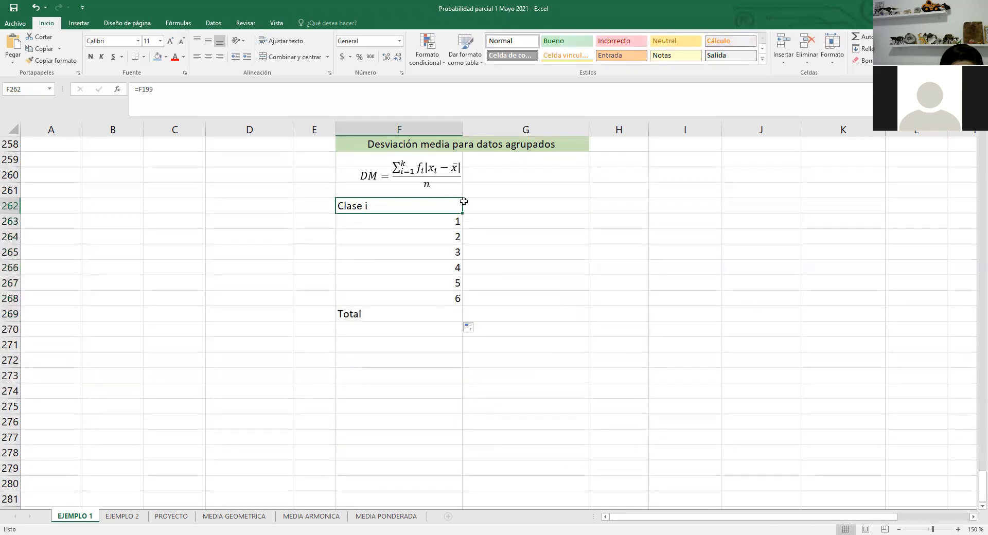
{"action": "left_click", "coordinate": [464, 201]}
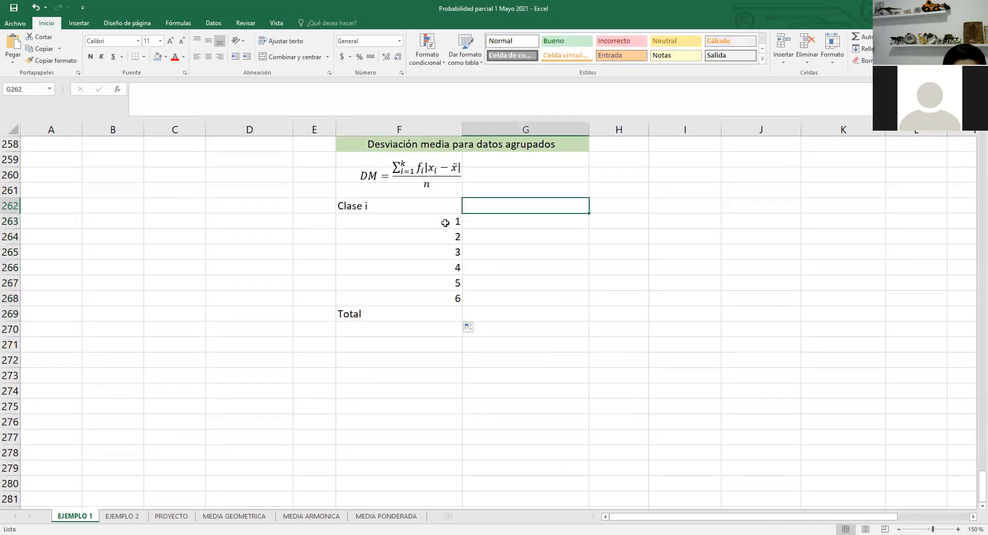
{"action": "double_click", "coordinate": [440, 206]}
{"action": "left_click", "coordinate": [441, 236]}
{"action": "left_click", "coordinate": [428, 209]}
{"action": "left_click_drag", "start_coordinate": [425, 226], "coordinate": [542, 316]}
{"action": "left_click", "coordinate": [551, 350]}
{"action": "left_click", "coordinate": [566, 313]}
{"action": "key", "text": "Delete"}
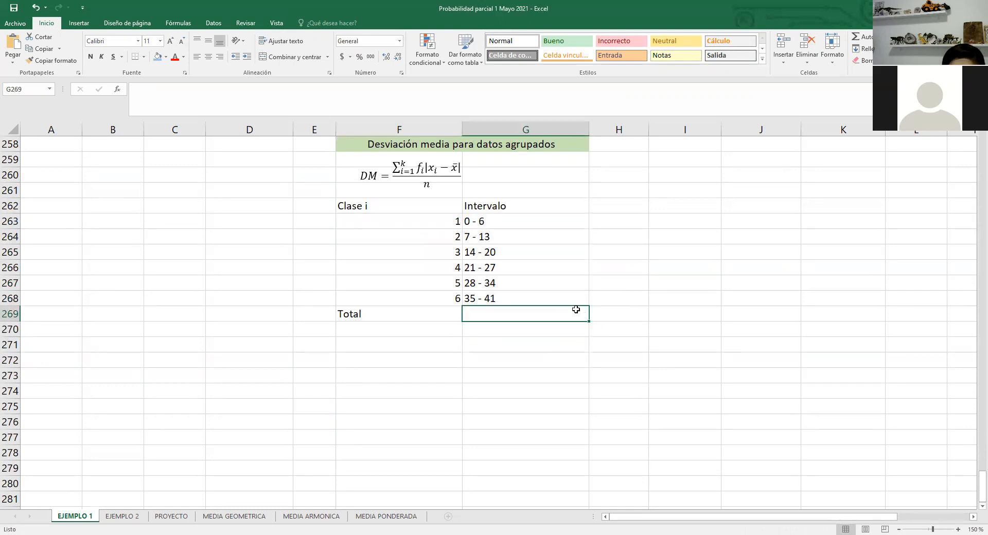
Link H262 to the "Frecuencia absoluta fi" header in I199 of the median frequency table
{"action": "left_click", "coordinate": [591, 250]}
{"action": "scroll", "coordinate": [579, 211], "scroll_direction": "up", "scroll_amount": 20}
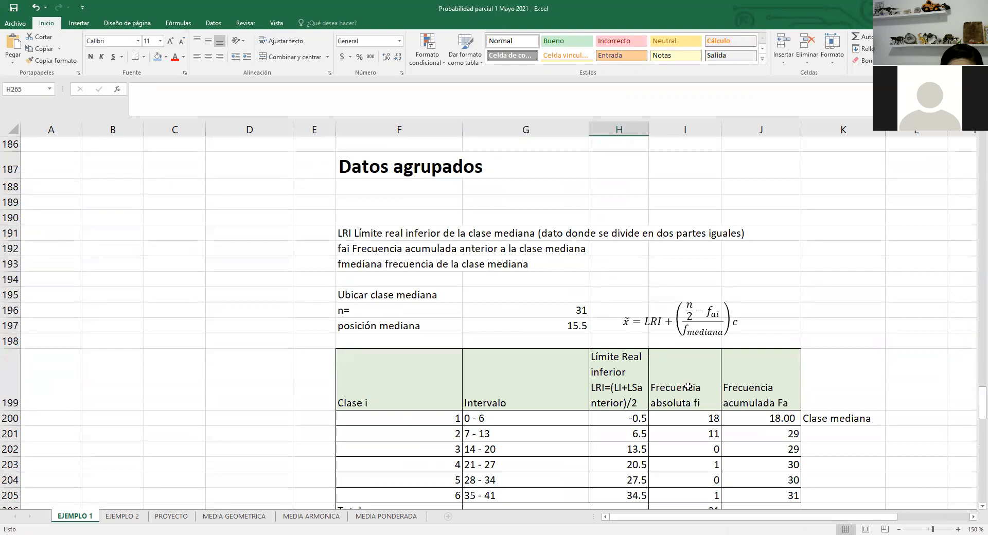
{"action": "left_click", "coordinate": [701, 410]}
{"action": "scroll", "coordinate": [685, 393], "scroll_direction": "down", "scroll_amount": 18}
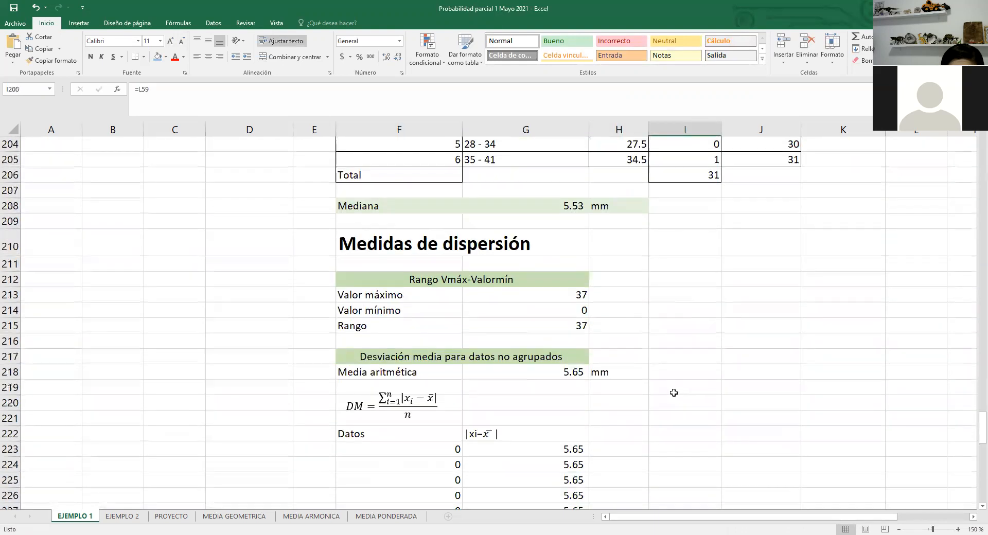
{"action": "scroll", "coordinate": [627, 365], "scroll_direction": "down", "scroll_amount": 6}
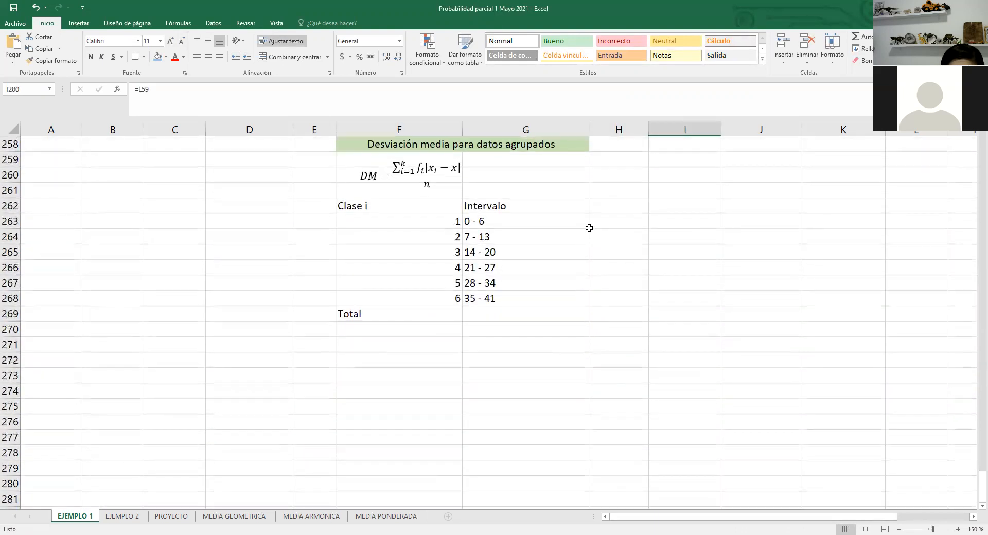
{"action": "left_click", "coordinate": [596, 207]}
{"action": "type", "text": "="}
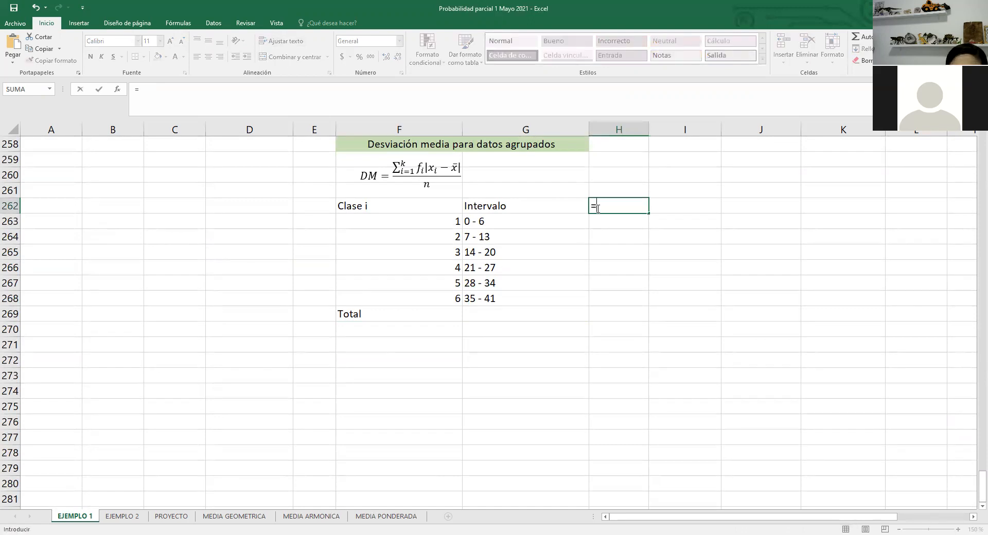
{"action": "scroll", "coordinate": [650, 240], "scroll_direction": "up", "scroll_amount": 12}
{"action": "scroll", "coordinate": [650, 240], "scroll_direction": "up", "scroll_amount": 12}
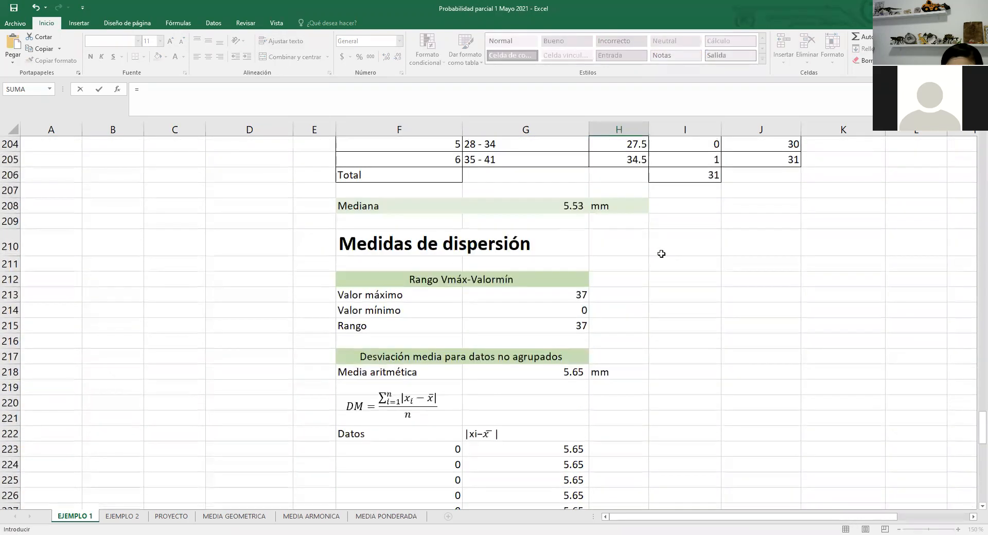
{"action": "left_click", "coordinate": [709, 378]}
{"action": "scroll", "coordinate": [702, 379], "scroll_direction": "down", "scroll_amount": 4}
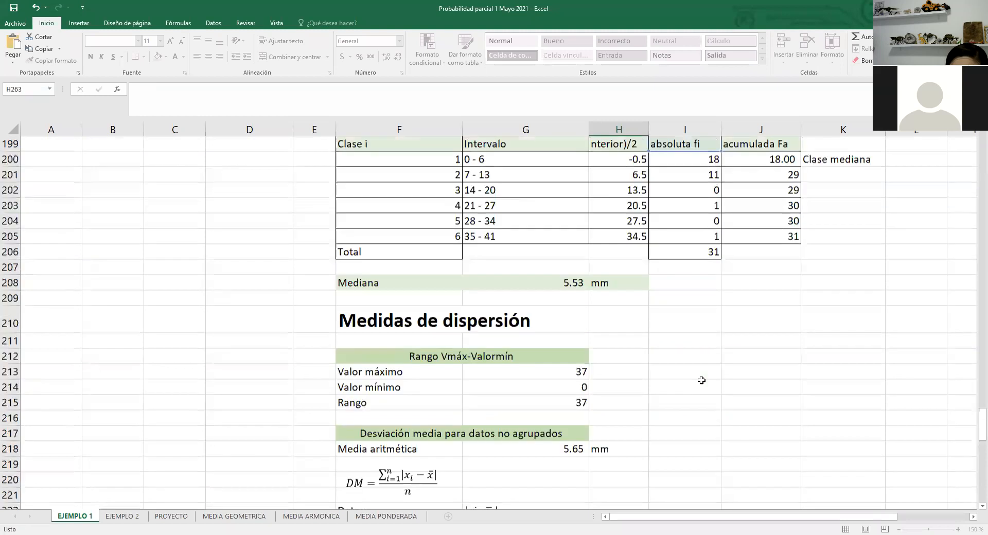
{"action": "key", "text": "Return"}
Fill the H262 link down through H269 to bring in the absolute frequencies and their total
{"action": "scroll", "coordinate": [690, 376], "scroll_direction": "down", "scroll_amount": 2}
{"action": "scroll", "coordinate": [684, 373], "scroll_direction": "down", "scroll_amount": 5}
{"action": "left_click", "coordinate": [629, 209]}
{"action": "left_click_drag", "start_coordinate": [647, 215], "coordinate": [646, 320]}
{"action": "left_click", "coordinate": [643, 339]}
{"action": "left_click", "coordinate": [630, 247]}
{"action": "left_click", "coordinate": [637, 221]}
Link I262 to the "Marca de clase" header of the main frequency distribution table with the formula =K58
{"action": "left_click", "coordinate": [659, 211]}
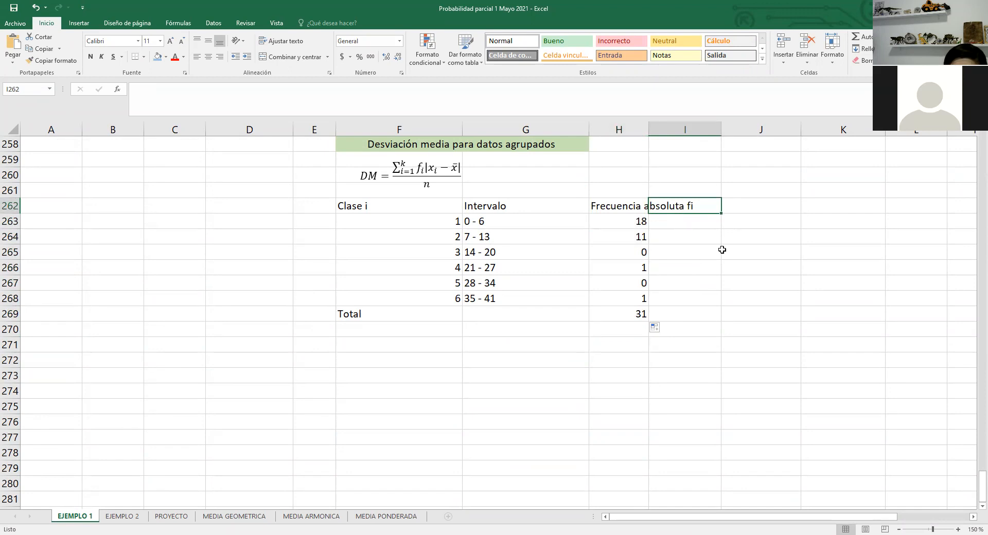
{"action": "type", "text": "="}
{"action": "scroll", "coordinate": [723, 268], "scroll_direction": "up", "scroll_amount": 13}
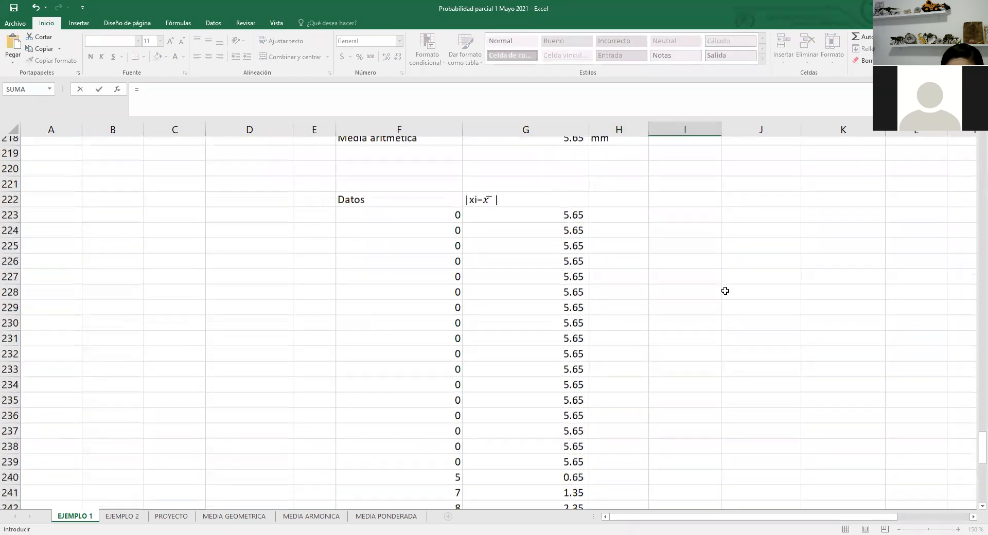
{"action": "scroll", "coordinate": [725, 291], "scroll_direction": "up", "scroll_amount": 10}
{"action": "scroll", "coordinate": [740, 311], "scroll_direction": "up", "scroll_amount": 18}
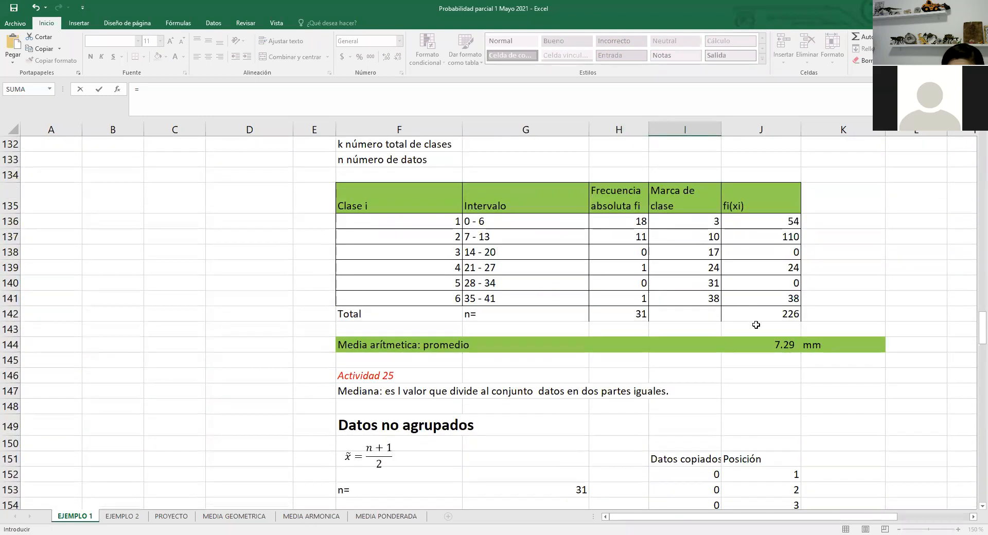
{"action": "scroll", "coordinate": [756, 324], "scroll_direction": "up", "scroll_amount": 6}
{"action": "scroll", "coordinate": [756, 324], "scroll_direction": "down", "scroll_amount": 12}
{"action": "scroll", "coordinate": [756, 325], "scroll_direction": "up", "scroll_amount": 20}
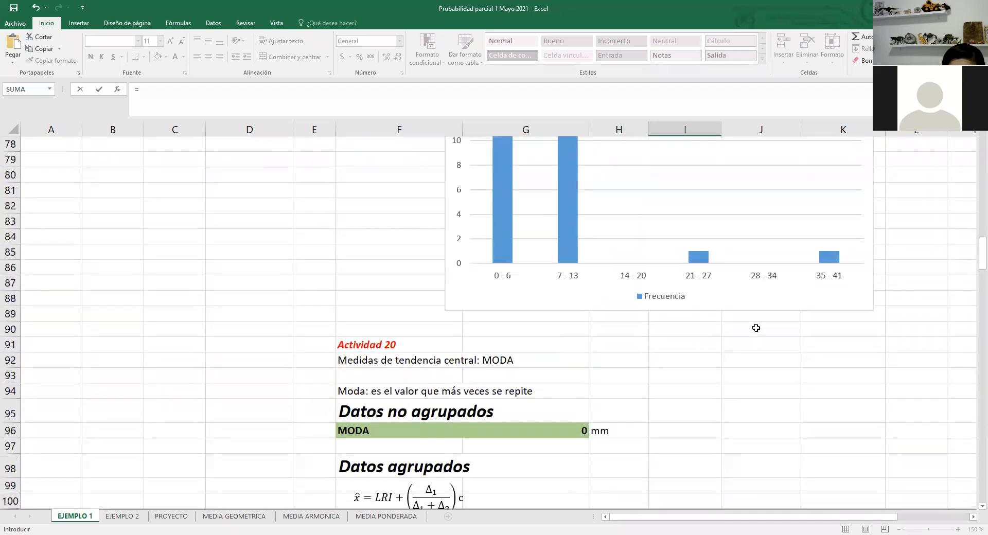
{"action": "scroll", "coordinate": [756, 328], "scroll_direction": "down", "scroll_amount": 5}
{"action": "scroll", "coordinate": [756, 328], "scroll_direction": "up", "scroll_amount": 17}
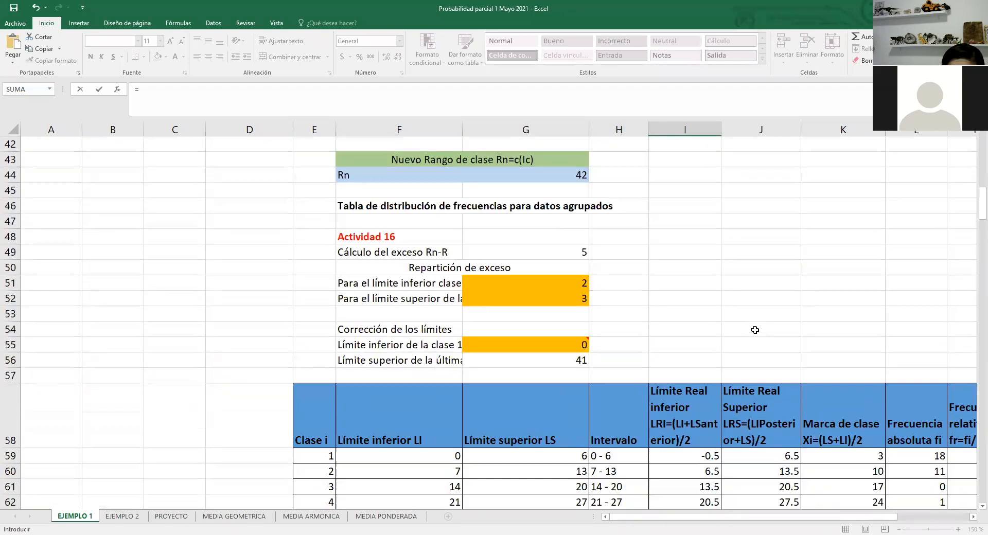
{"action": "left_click", "coordinate": [833, 440]}
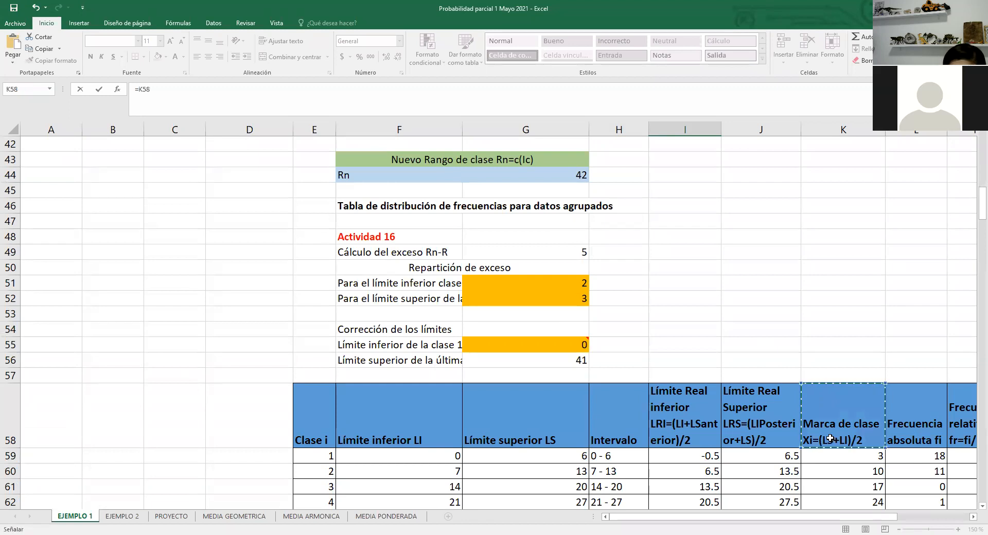
{"action": "key", "text": "Escape"}
Fill the I262 link down through the class rows to bring in the class marks, and clear the extra Total in I269
{"action": "scroll", "coordinate": [818, 422], "scroll_direction": "down", "scroll_amount": 6}
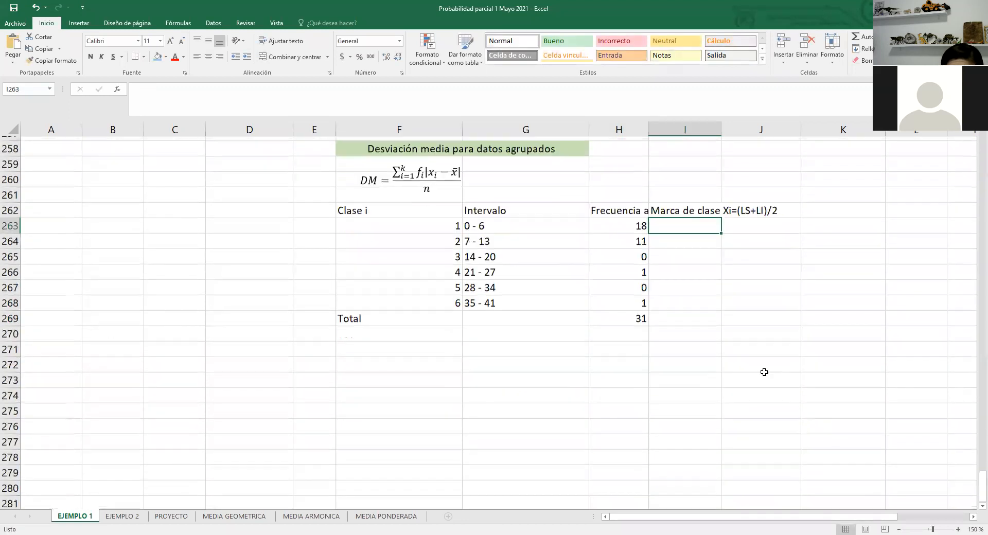
{"action": "left_click", "coordinate": [664, 206]}
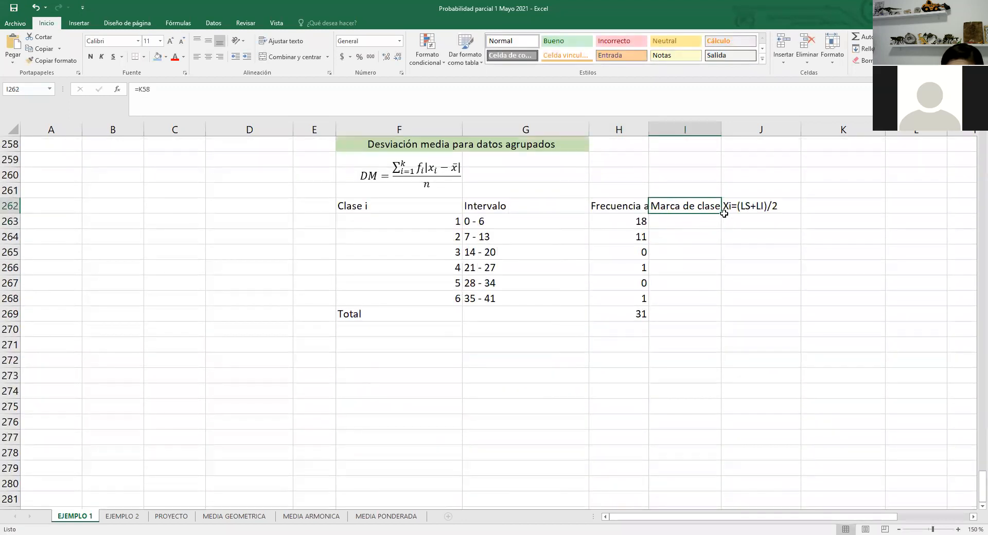
{"action": "left_click_drag", "start_coordinate": [725, 213], "coordinate": [742, 317]}
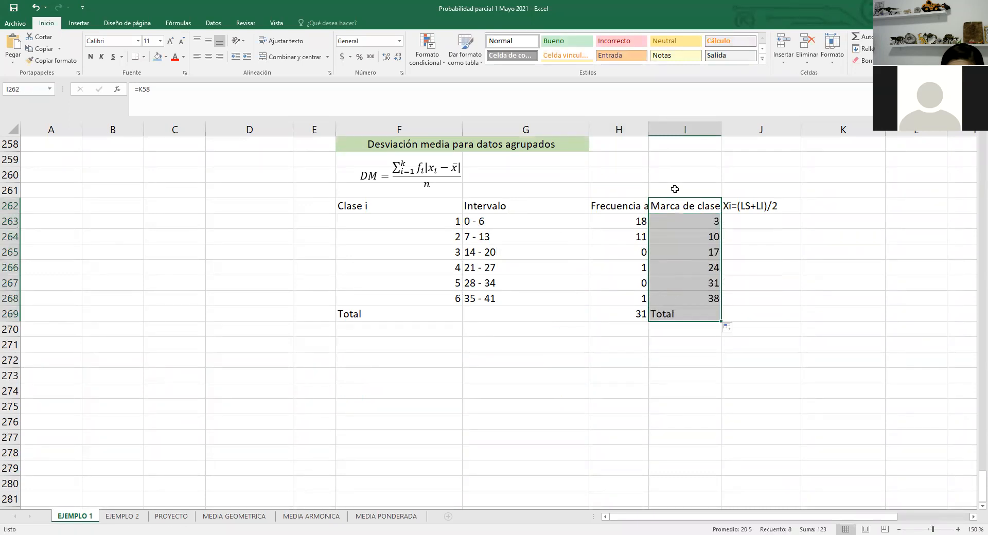
{"action": "left_click", "coordinate": [706, 314]}
{"action": "key", "text": "Delete"}
Replace the class mark header in I262 with "xi"
{"action": "left_click", "coordinate": [659, 208]}
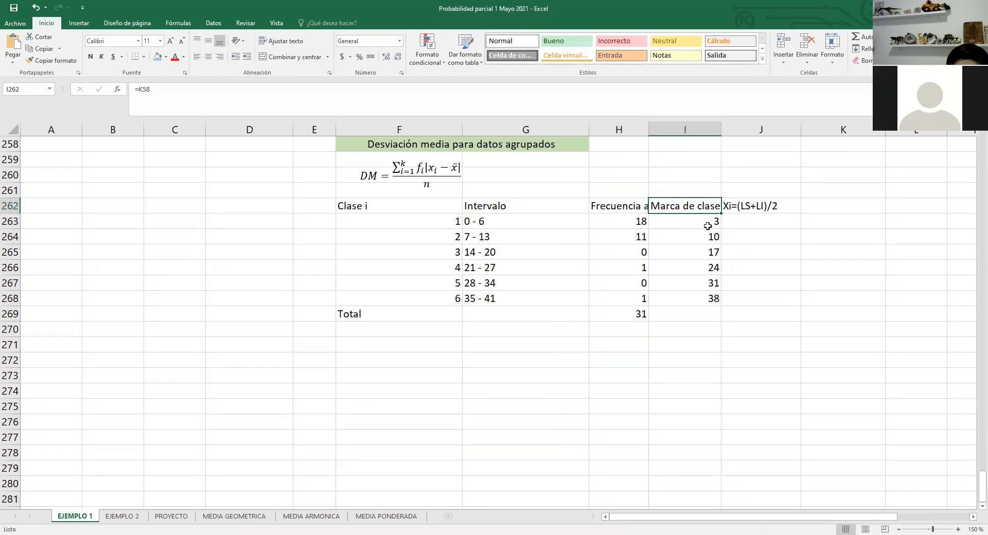
{"action": "type", "text": "ix"}
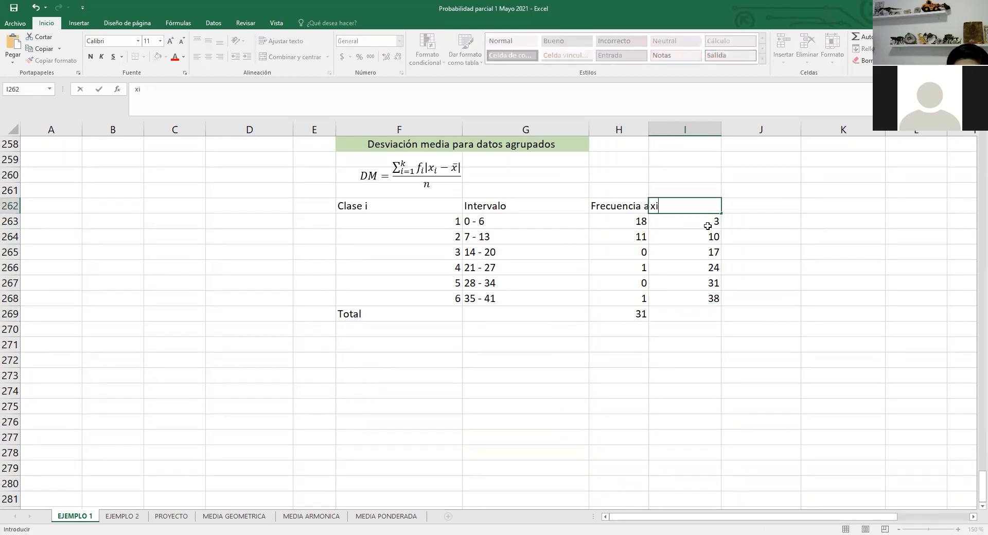
{"action": "left_click", "coordinate": [708, 226]}
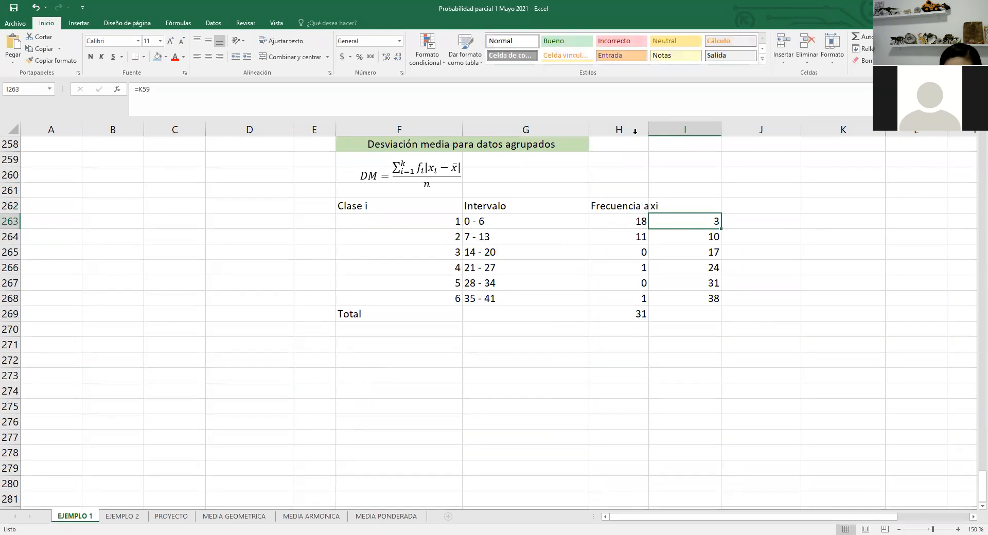
Widen column H and wrap the text of the "Frecuencia absoluta fi" header in H262
{"action": "left_click_drag", "start_coordinate": [673, 144], "coordinate": [670, 134]}
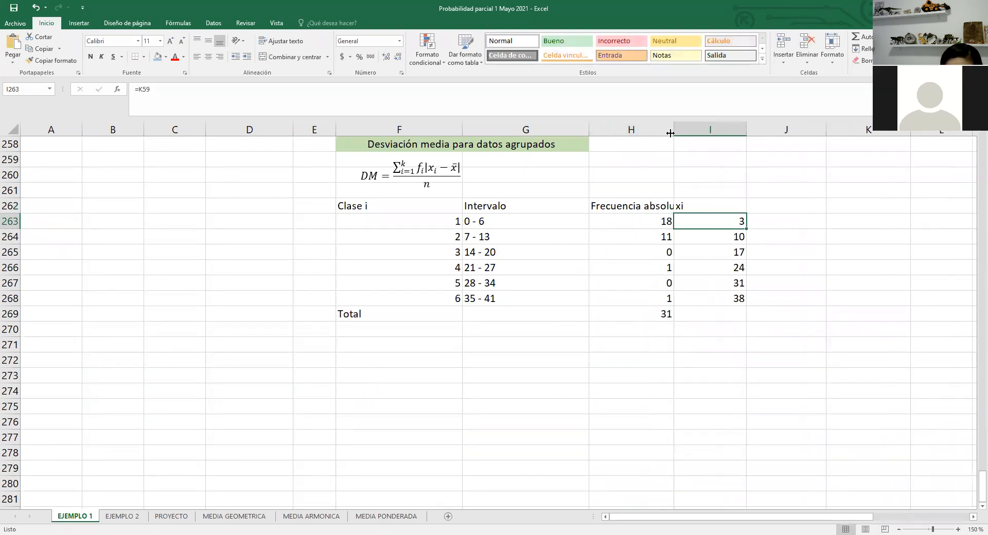
{"action": "left_click", "coordinate": [628, 206]}
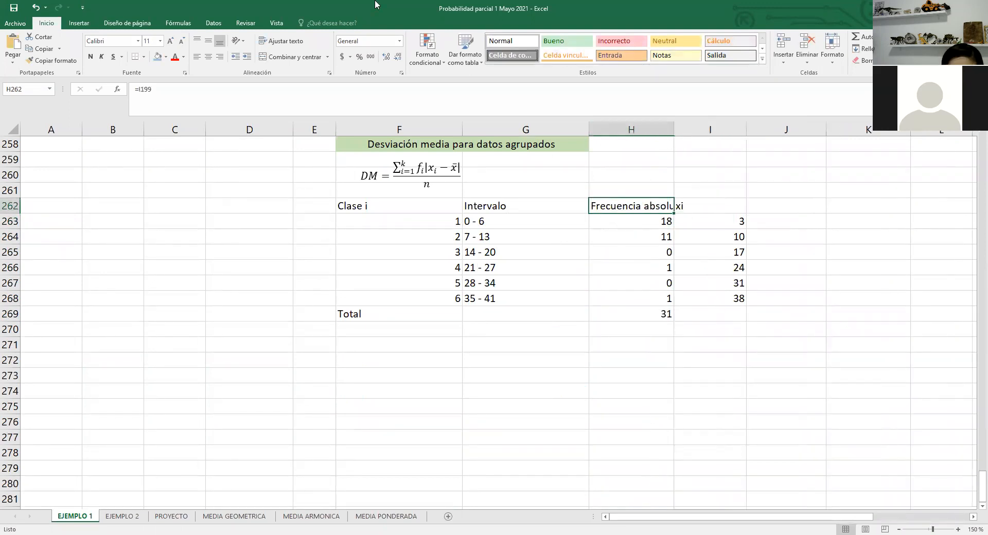
{"action": "left_click", "coordinate": [281, 40]}
{"action": "left_click", "coordinate": [686, 334]}
Extend the I262 header to read "Marca de clase xi" and wrap its text within the cell
{"action": "left_click", "coordinate": [672, 222]}
{"action": "double_click", "coordinate": [680, 212]}
{"action": "type", "text": "Ma"}
{"action": "type", "text": "rca"}
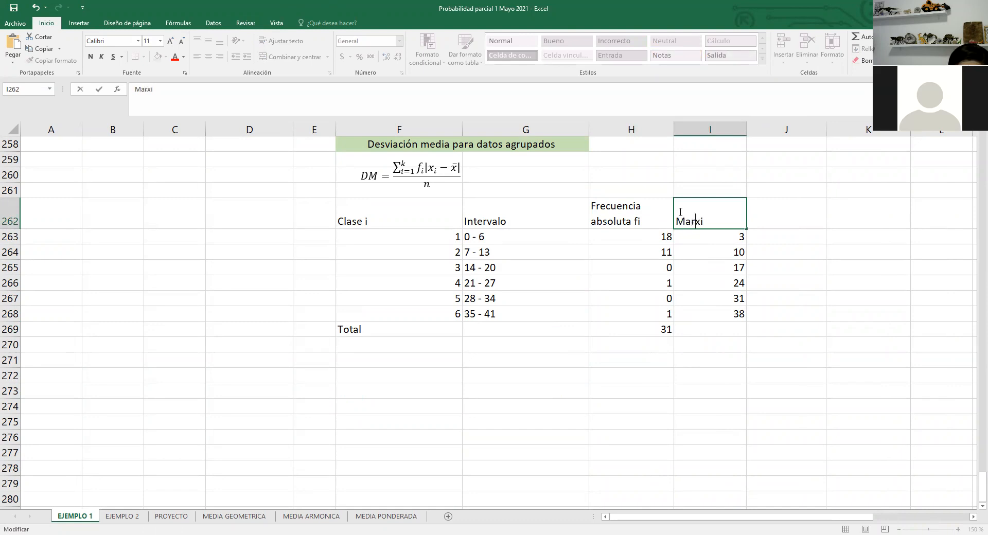
{"action": "type", "text": " de clas"}
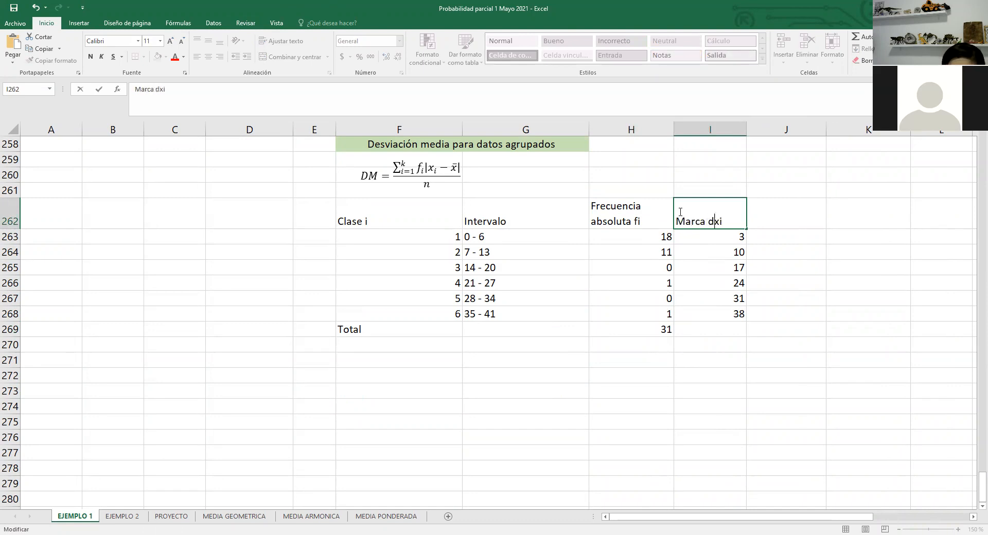
{"action": "type", "text": "e"}
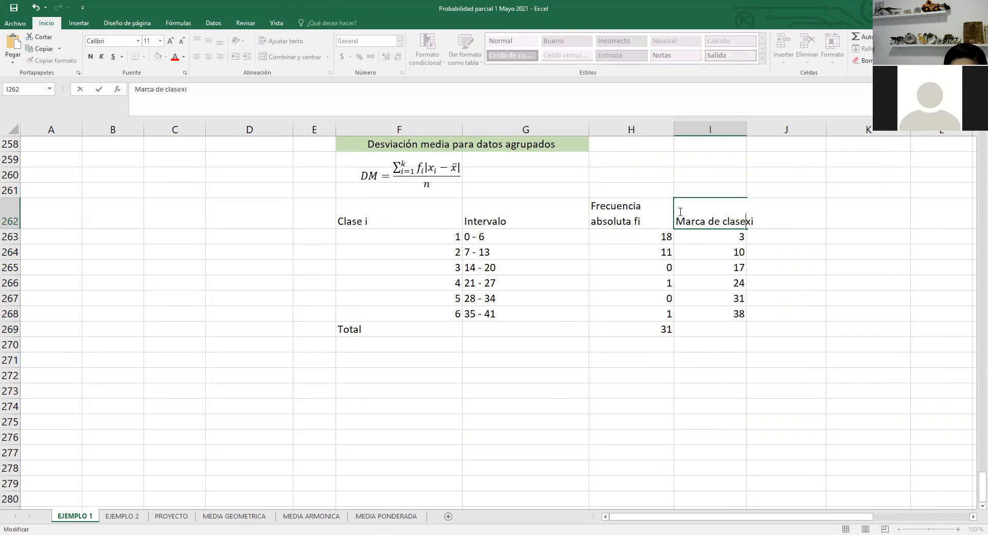
{"action": "key", "text": "Return"}
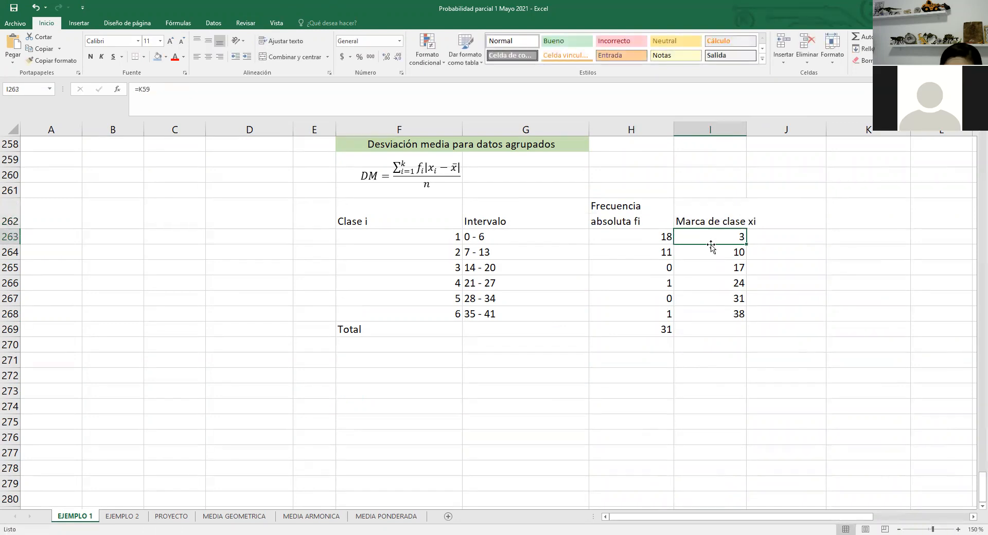
{"action": "left_click", "coordinate": [713, 222]}
{"action": "left_click", "coordinate": [281, 41]}
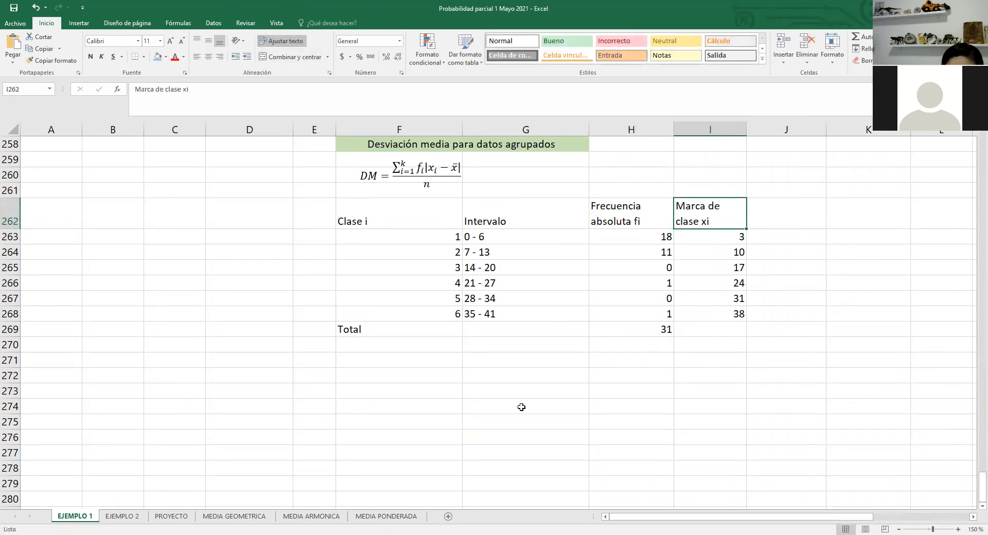
Apply the light blue fill to the table header cells F262:I262
{"action": "left_click", "coordinate": [577, 396]}
{"action": "left_click_drag", "start_coordinate": [394, 222], "coordinate": [710, 221]}
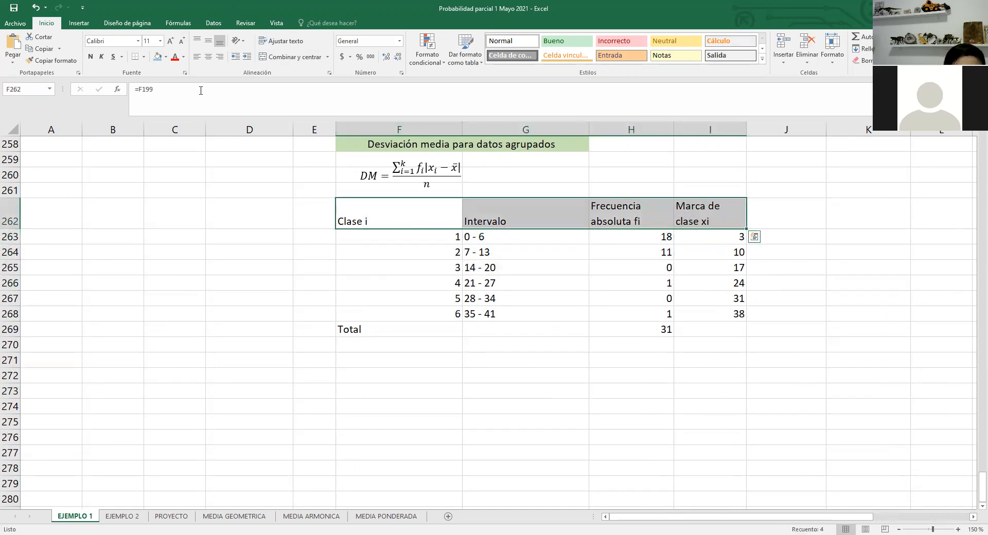
{"action": "left_click", "coordinate": [157, 57]}
{"action": "left_click", "coordinate": [557, 380]}
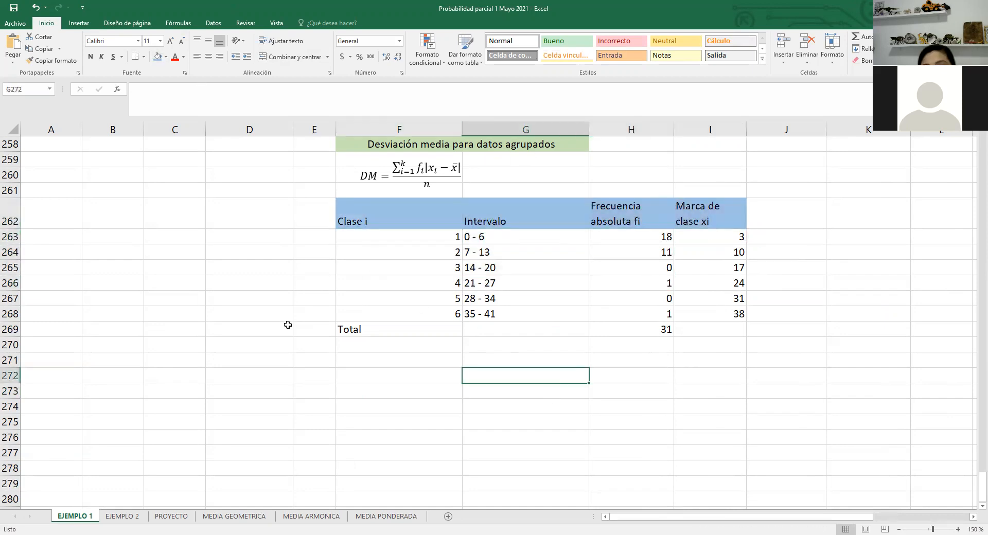
Copy the fi|xi-x̄| term from the numerator of the grouped DM equation into J262 as a new column header
{"action": "left_click", "coordinate": [345, 360]}
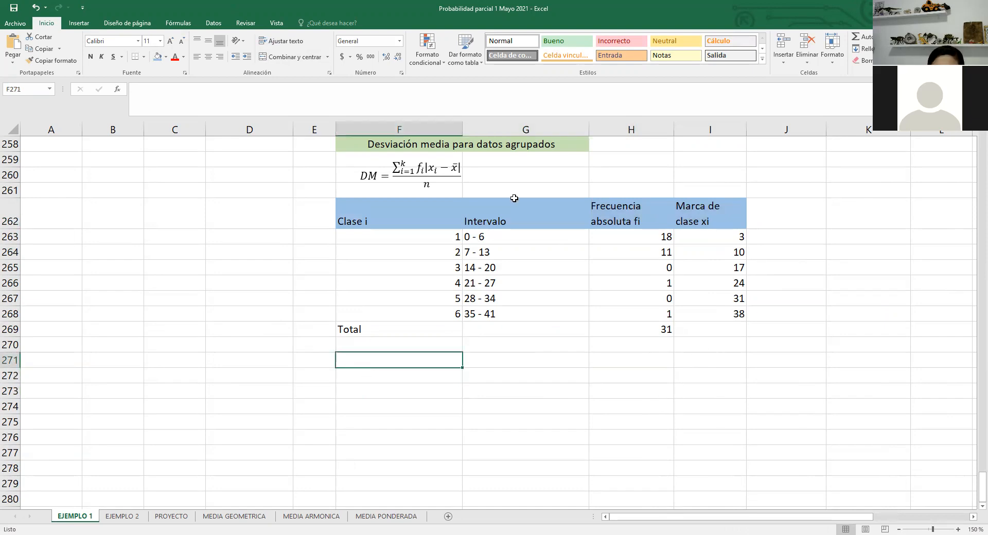
{"action": "left_click", "coordinate": [461, 166]}
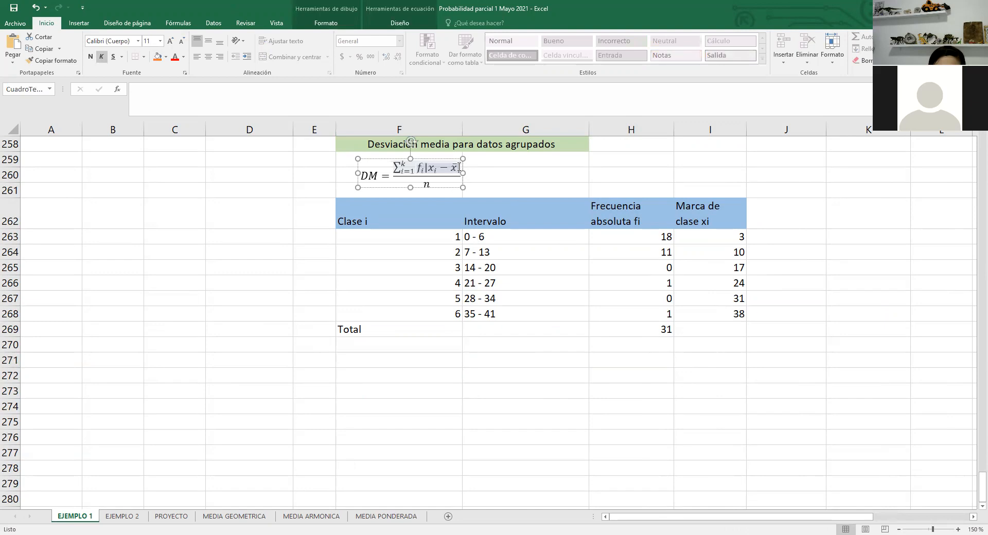
{"action": "left_click_drag", "start_coordinate": [460, 167], "coordinate": [418, 168]}
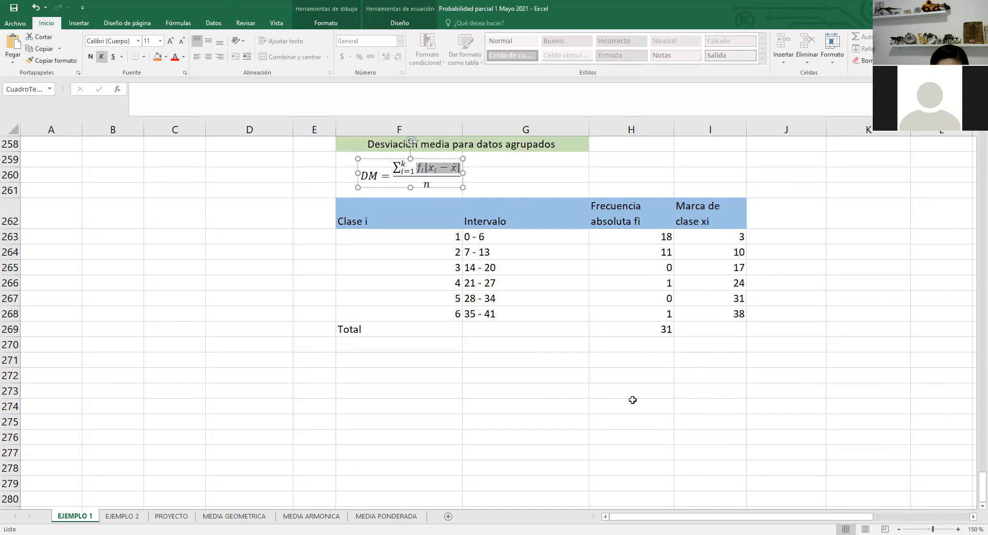
{"action": "left_click", "coordinate": [645, 377]}
{"action": "left_click", "coordinate": [763, 236]}
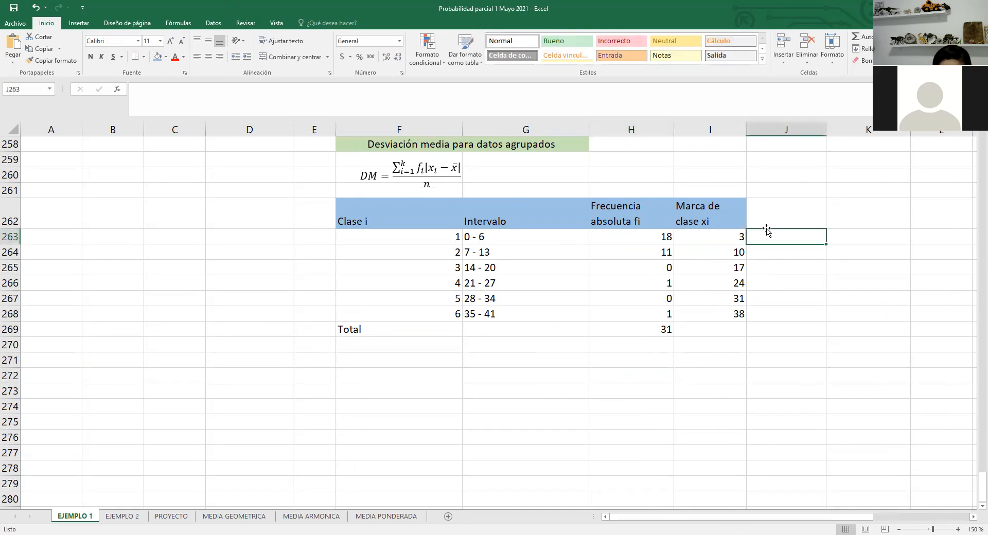
{"action": "left_click", "coordinate": [761, 220]}
{"action": "type", "text": "f_i |x_i-x̄ |"}
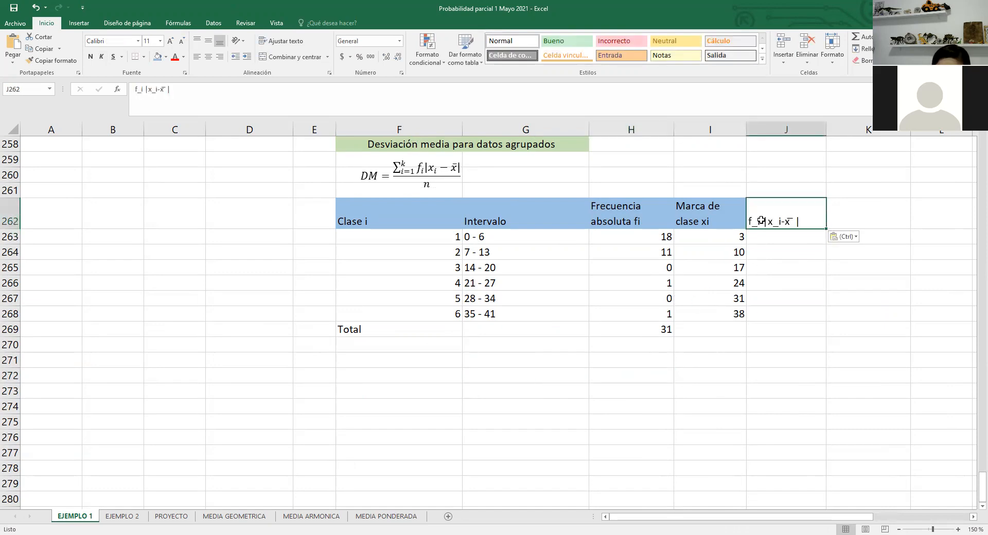
Remove the underscores from the J262 header so it reads "fi |xi-x̄ |"
{"action": "double_click", "coordinate": [758, 220]}
{"action": "key", "text": "BackSpace"}
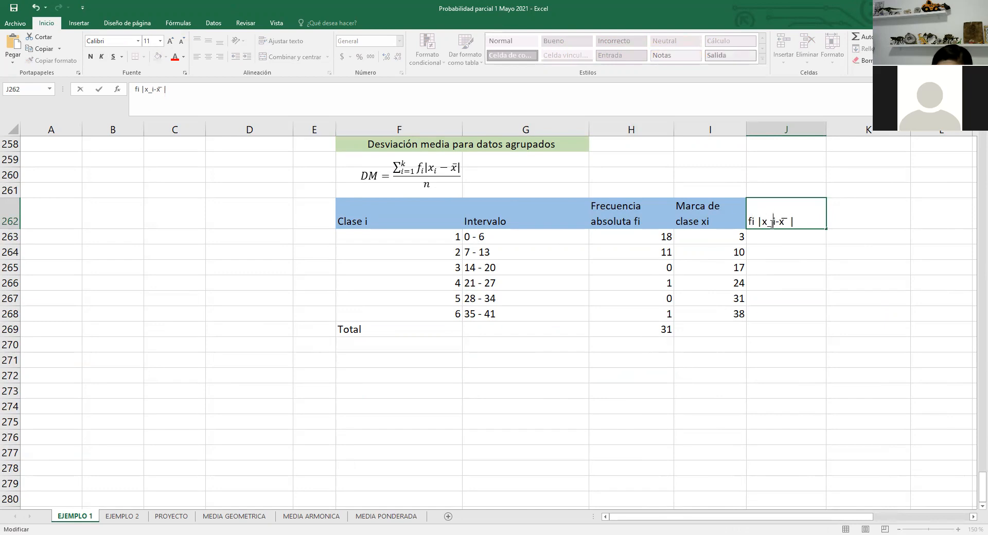
{"action": "key", "text": "BackSpace"}
{"action": "left_click", "coordinate": [851, 308]}
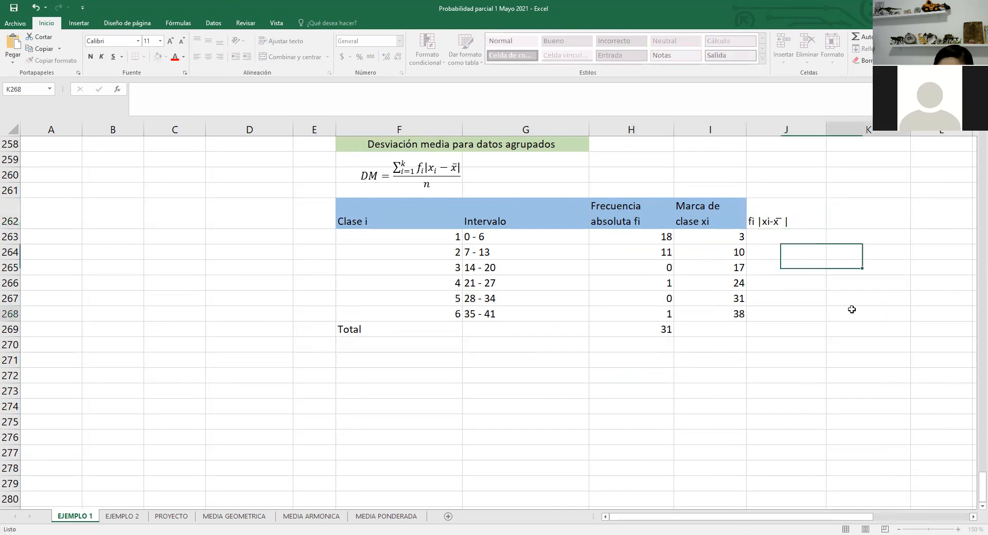
{"action": "left_click", "coordinate": [810, 298]}
{"action": "left_click", "coordinate": [764, 234]}
{"action": "left_click", "coordinate": [782, 283]}
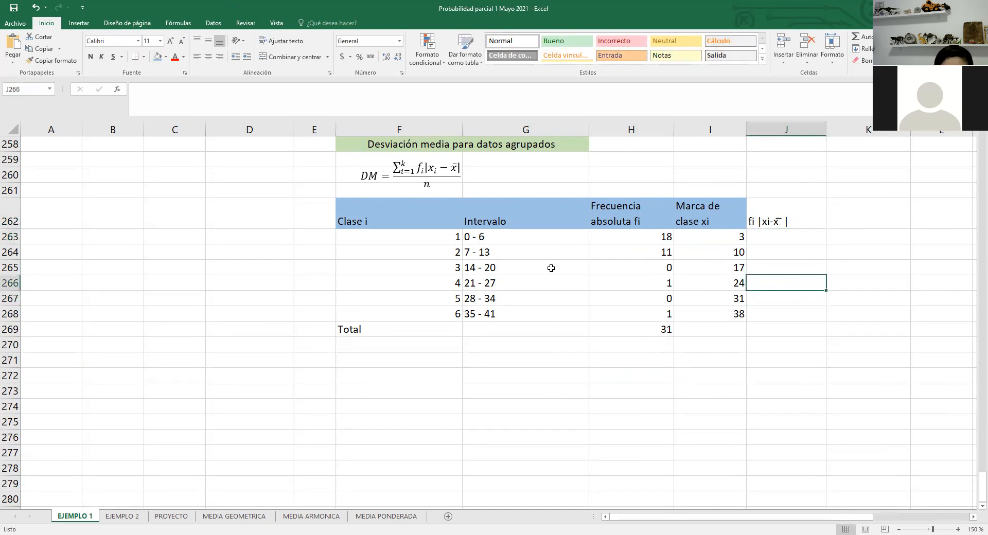
Insert a blank row above the class table's header row 262
{"action": "left_click", "coordinate": [10, 214]}
{"action": "right_click", "coordinate": [8, 206]}
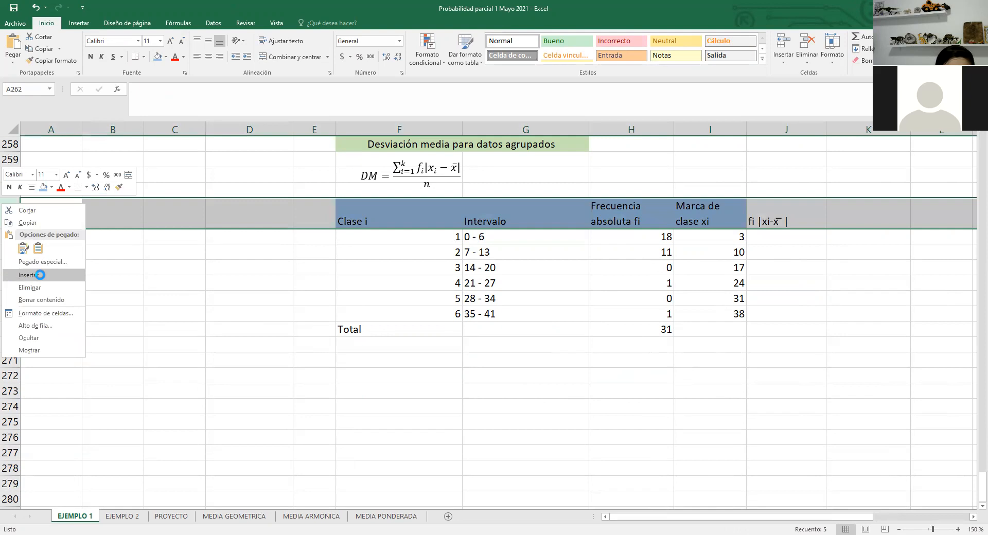
{"action": "left_click", "coordinate": [41, 276]}
Label F262 with the mean symbol x̄ by pasting the copied equation term and deleting everything except x̄
{"action": "left_click", "coordinate": [387, 209]}
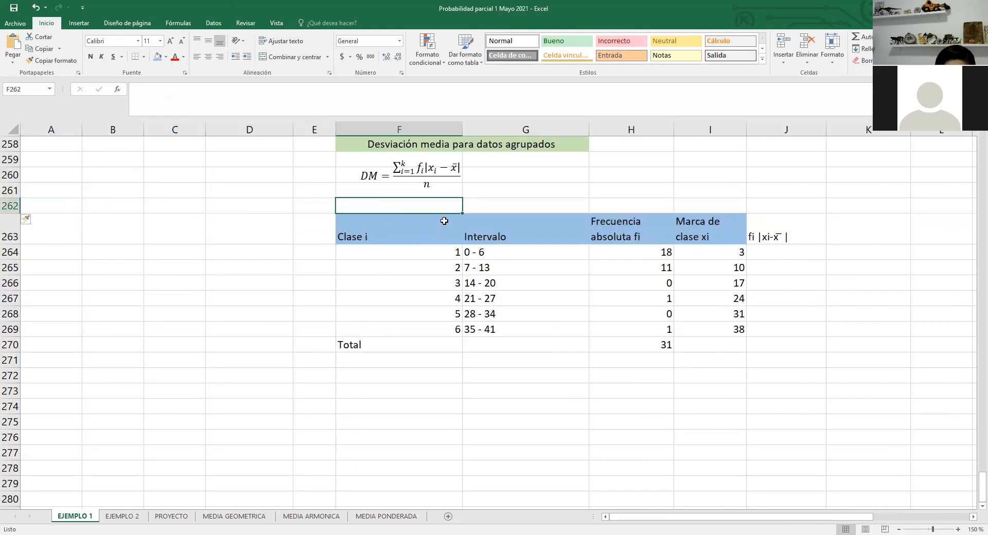
{"action": "type", "text": "f_i |x_i-x̄ |"}
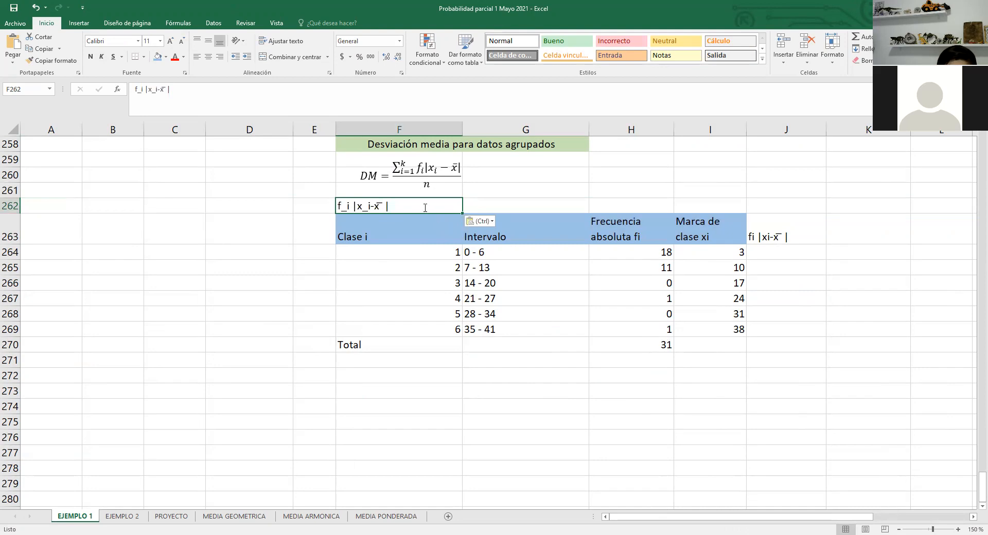
{"action": "double_click", "coordinate": [425, 208]}
{"action": "left_click_drag", "start_coordinate": [396, 203], "coordinate": [387, 204]}
{"action": "key", "text": "BackSpace"}
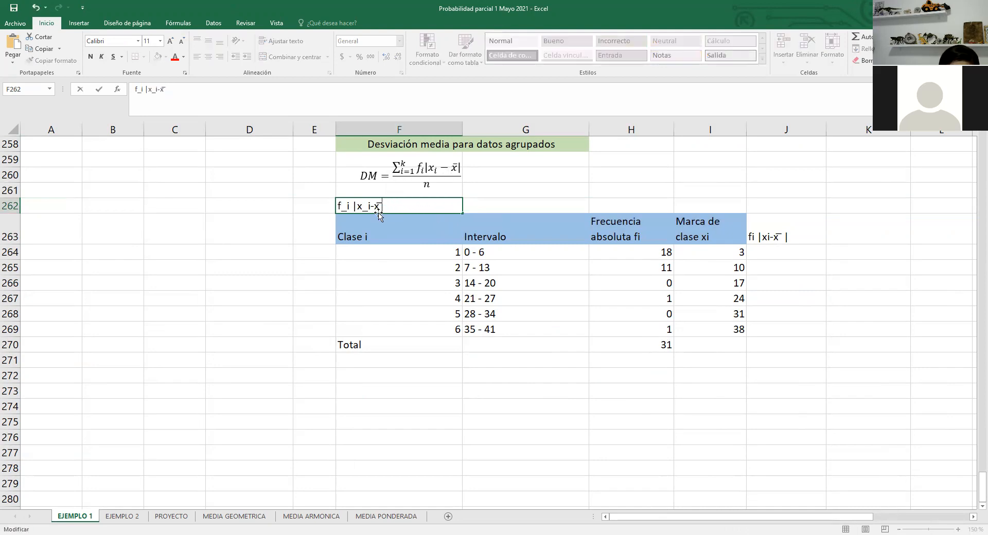
{"action": "left_click_drag", "start_coordinate": [376, 208], "coordinate": [338, 206]}
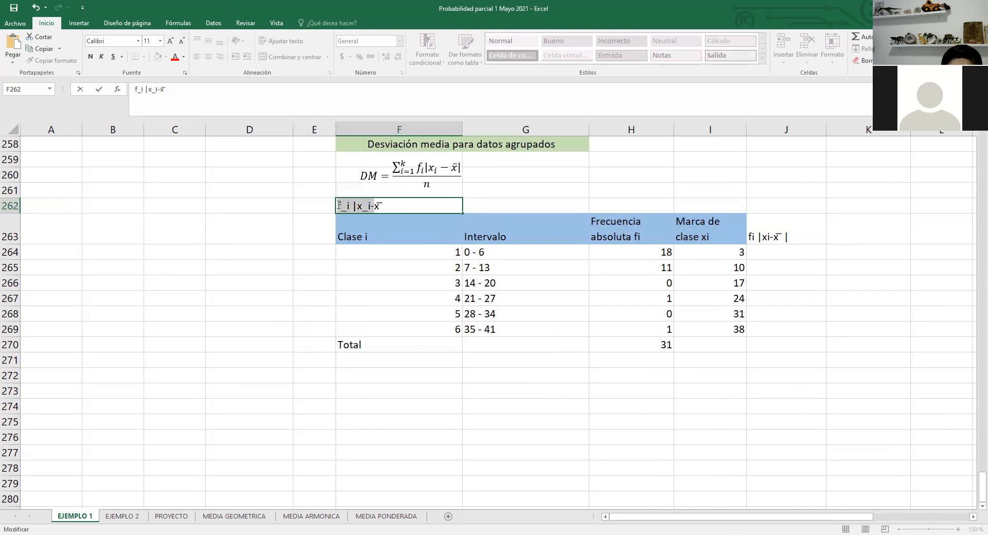
{"action": "key", "text": "BackSpace"}
{"action": "key", "text": "Return"}
{"action": "left_click", "coordinate": [289, 252]}
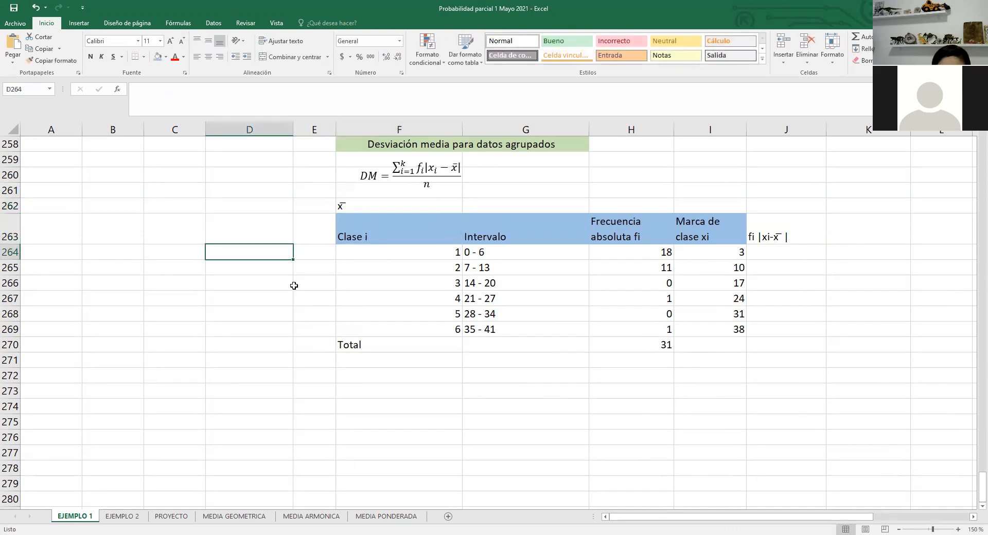
Link G262 to the grouped-data arithmetic mean with the formula =J144
{"action": "left_click", "coordinate": [495, 206]}
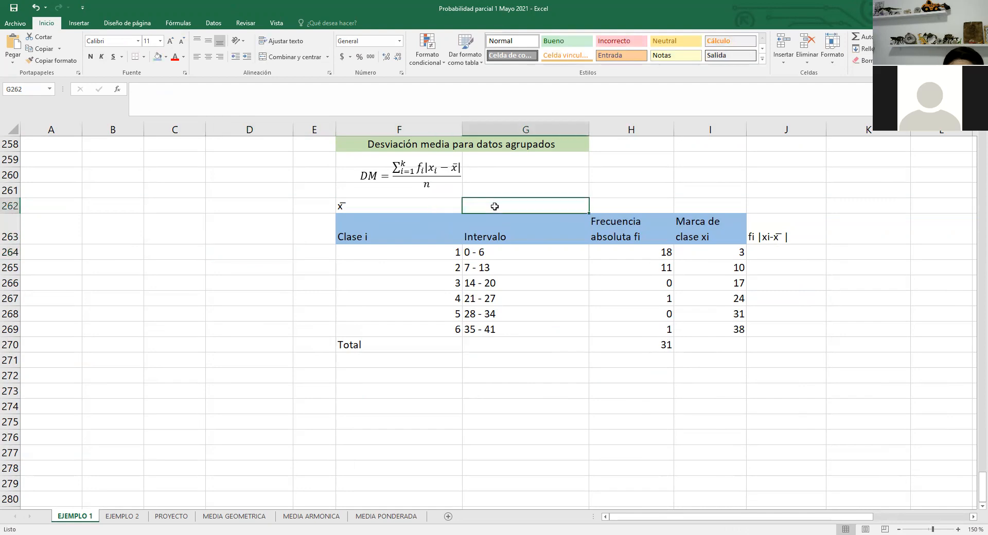
{"action": "type", "text": "="}
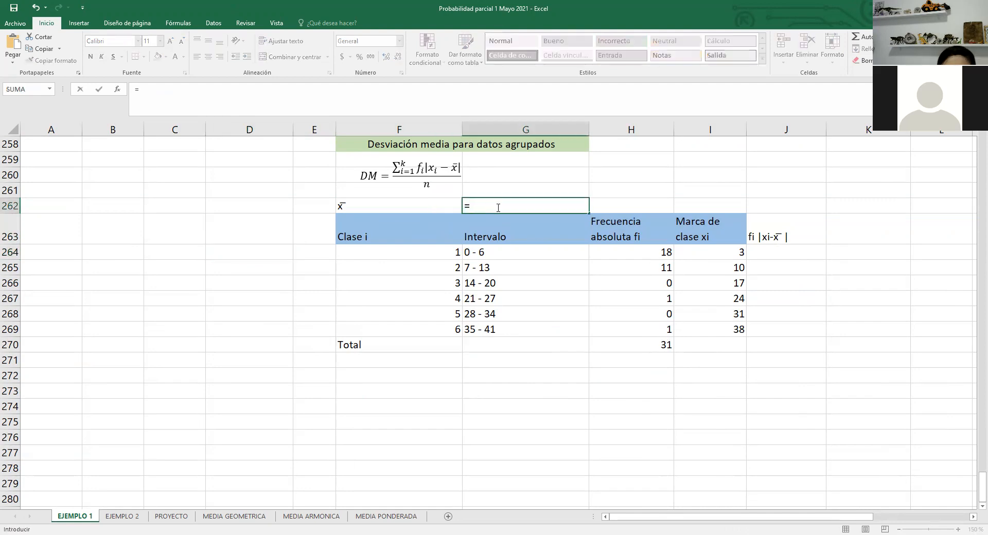
{"action": "scroll", "coordinate": [582, 265], "scroll_direction": "up", "scroll_amount": 10}
{"action": "scroll", "coordinate": [582, 269], "scroll_direction": "up", "scroll_amount": 8}
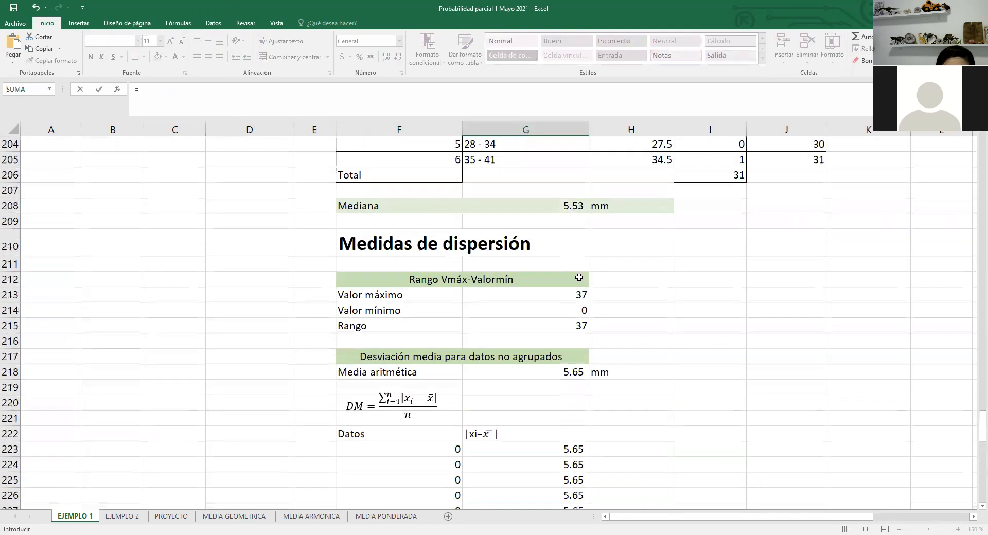
{"action": "scroll", "coordinate": [463, 282], "scroll_direction": "up", "scroll_amount": 6}
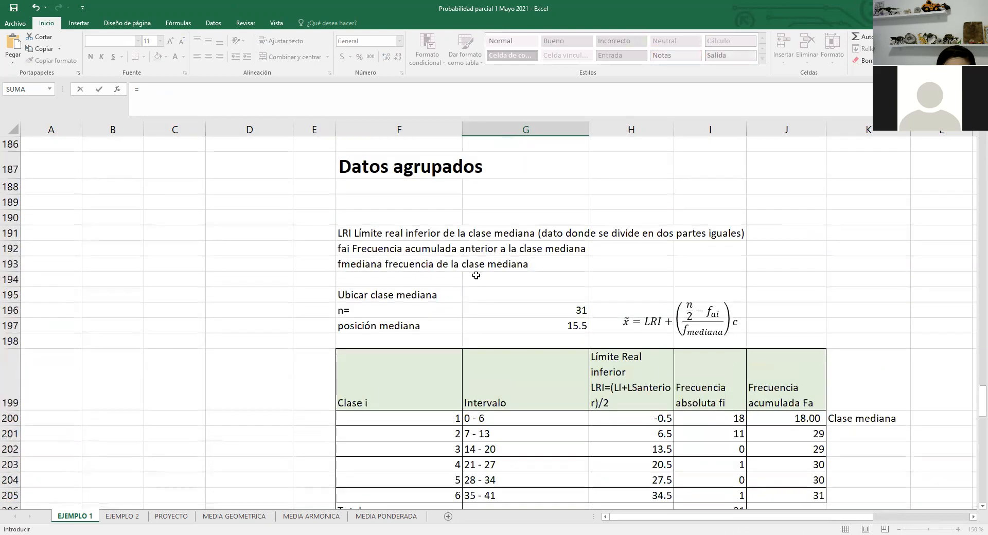
{"action": "scroll", "coordinate": [486, 331], "scroll_direction": "up", "scroll_amount": 12}
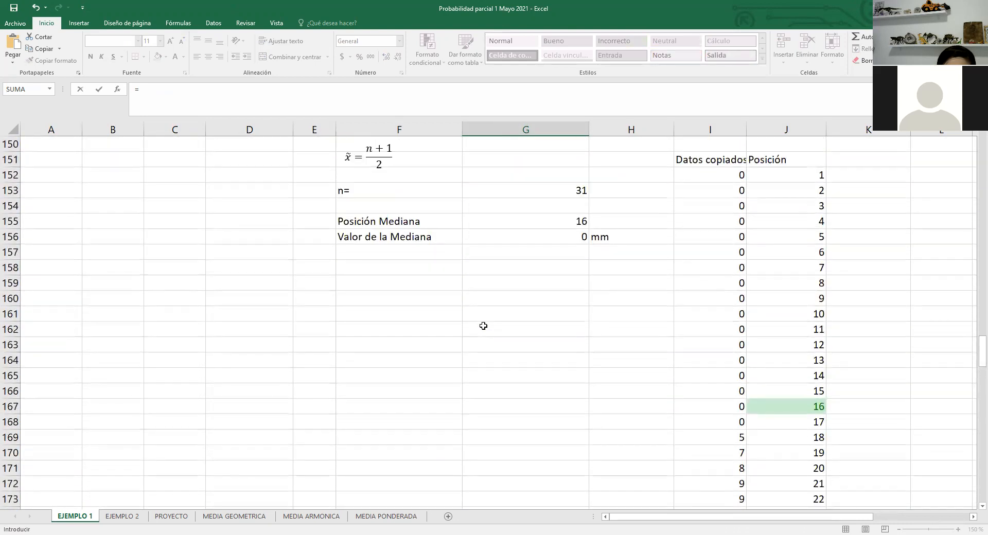
{"action": "scroll", "coordinate": [483, 326], "scroll_direction": "up", "scroll_amount": 6}
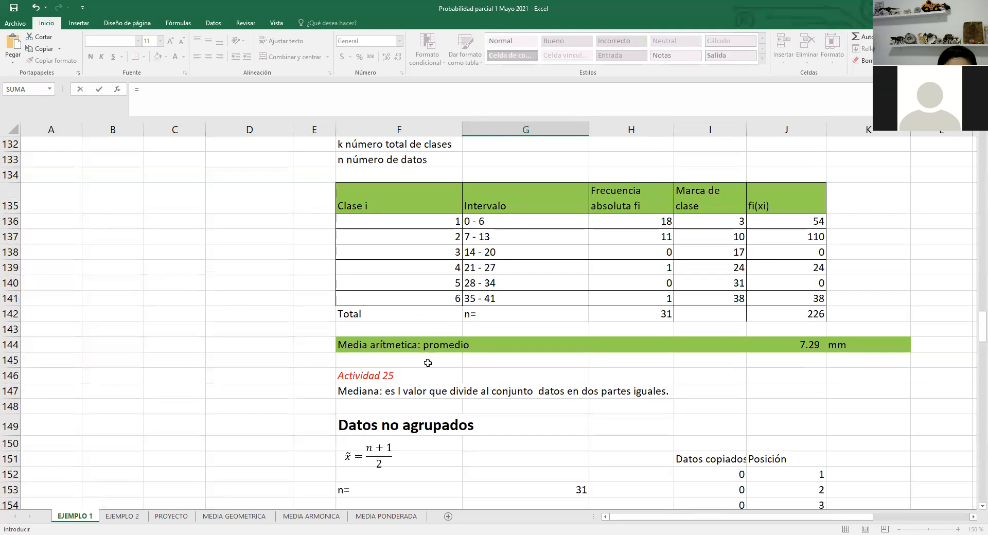
{"action": "left_click", "coordinate": [804, 345]}
{"action": "scroll", "coordinate": [804, 395], "scroll_direction": "up", "scroll_amount": 6}
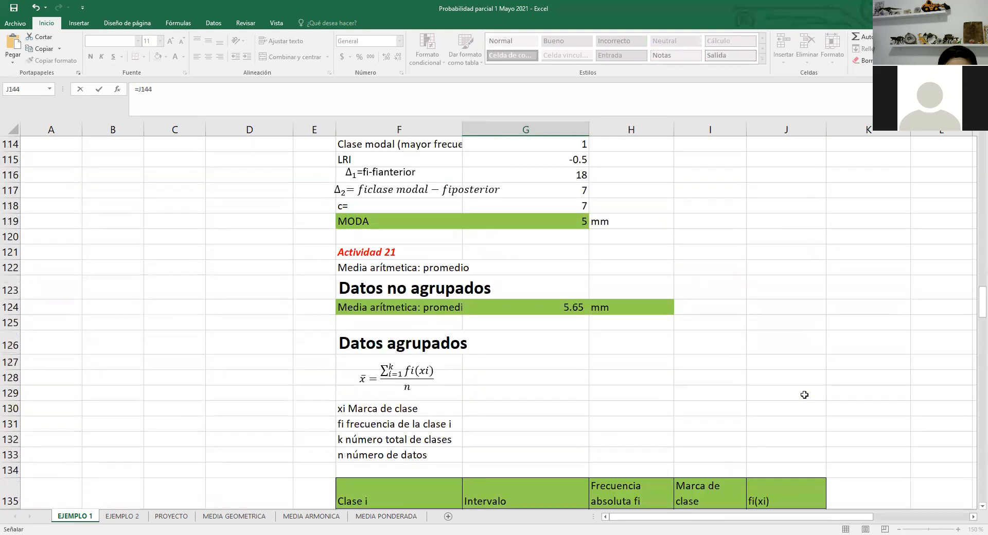
{"action": "scroll", "coordinate": [457, 347], "scroll_direction": "down", "scroll_amount": 6}
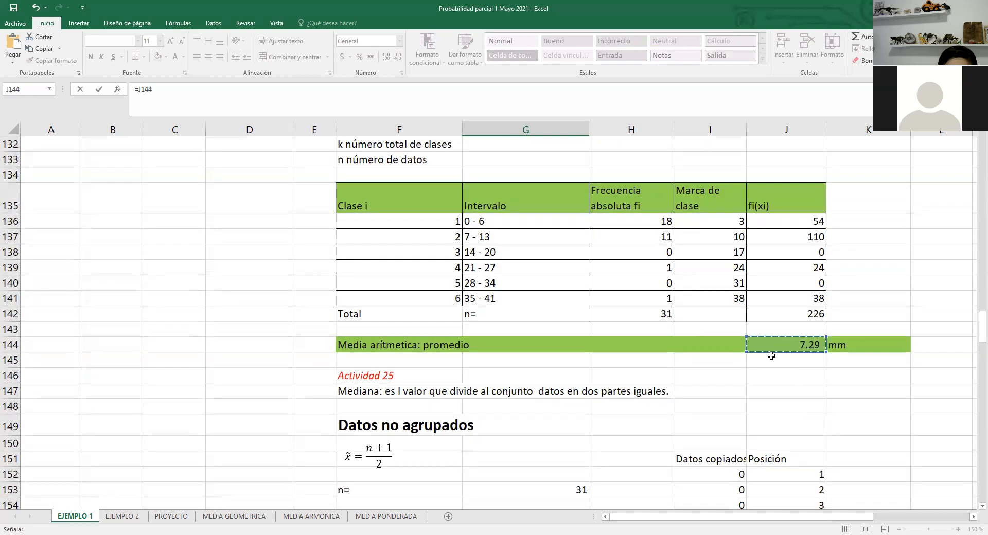
{"action": "key", "text": "Return"}
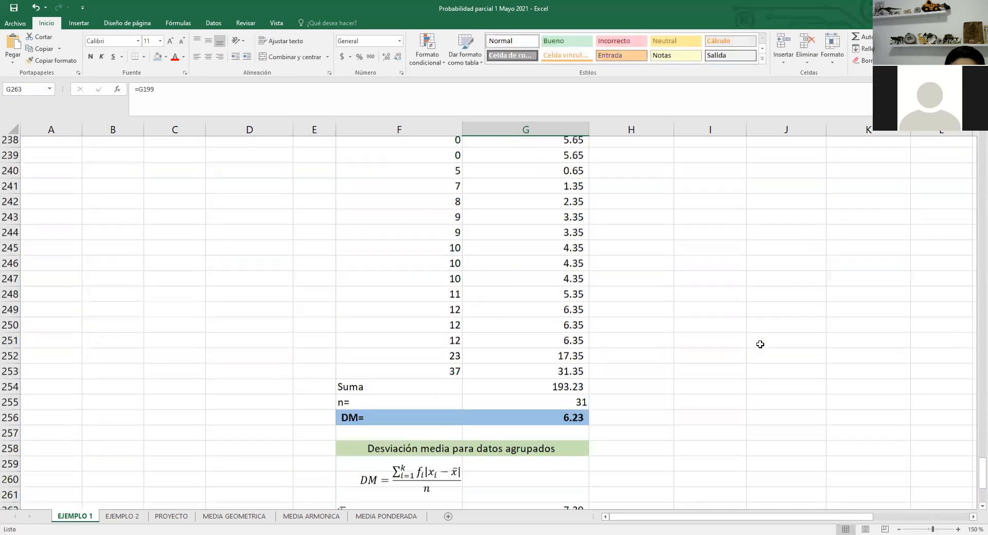
{"action": "scroll", "coordinate": [734, 360], "scroll_direction": "down", "scroll_amount": 6}
{"action": "left_click", "coordinate": [536, 188]}
{"action": "left_click", "coordinate": [445, 187]}
{"action": "left_click", "coordinate": [642, 354]}
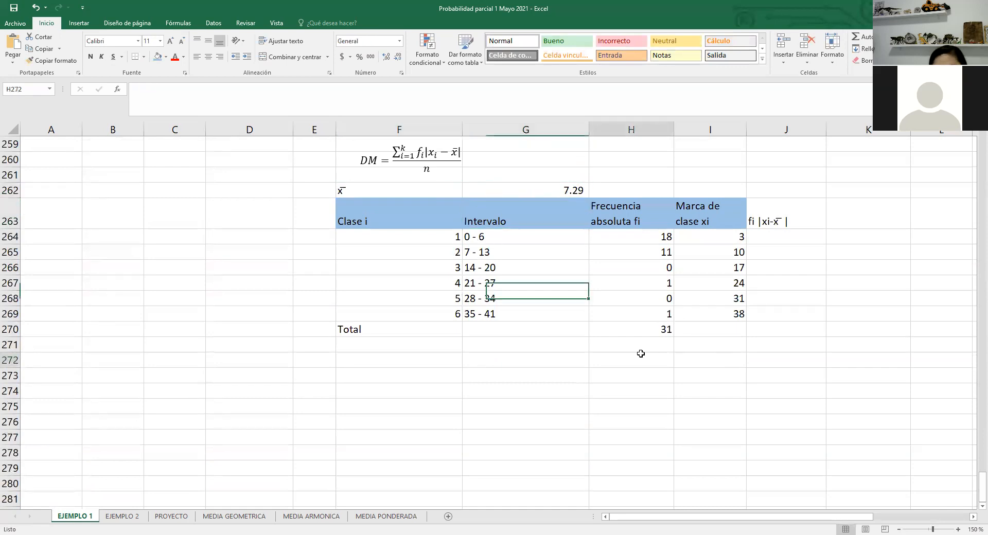
{"action": "left_click", "coordinate": [697, 392]}
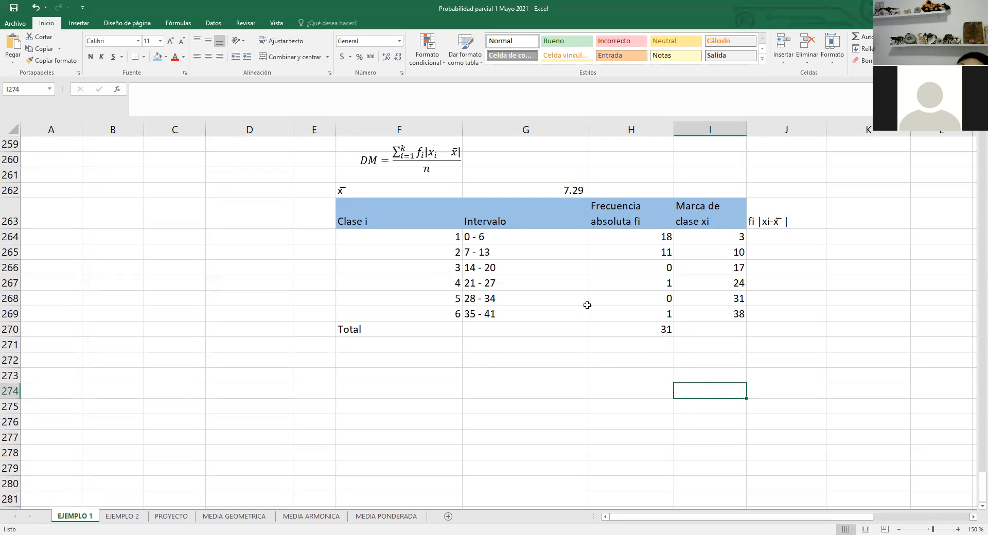
{"action": "left_click", "coordinate": [544, 257]}
{"action": "left_click", "coordinate": [543, 192]}
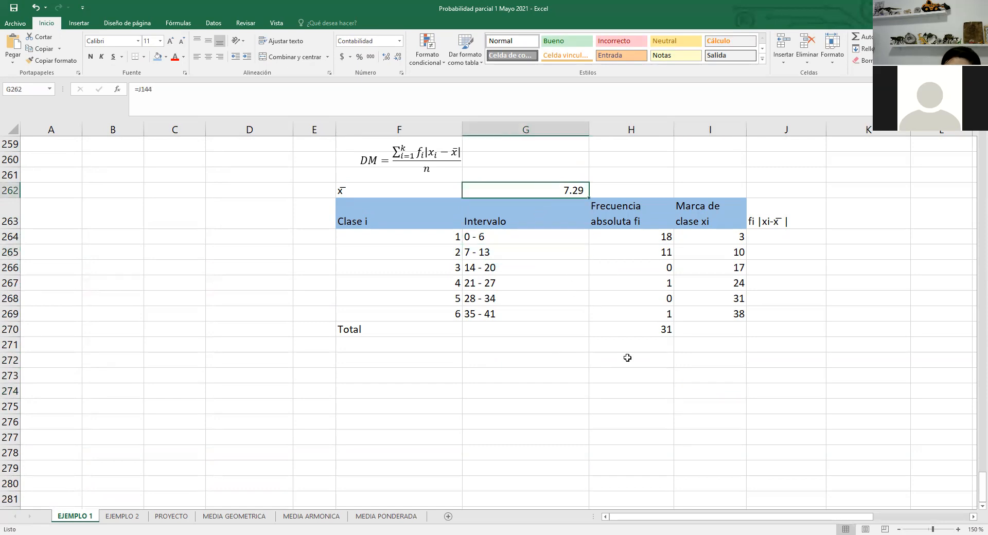
Fill the "fi |xi-x̄ |" header cell J263 with the same blue as the class table's other headers
{"action": "left_click", "coordinate": [441, 359]}
{"action": "left_click", "coordinate": [744, 344]}
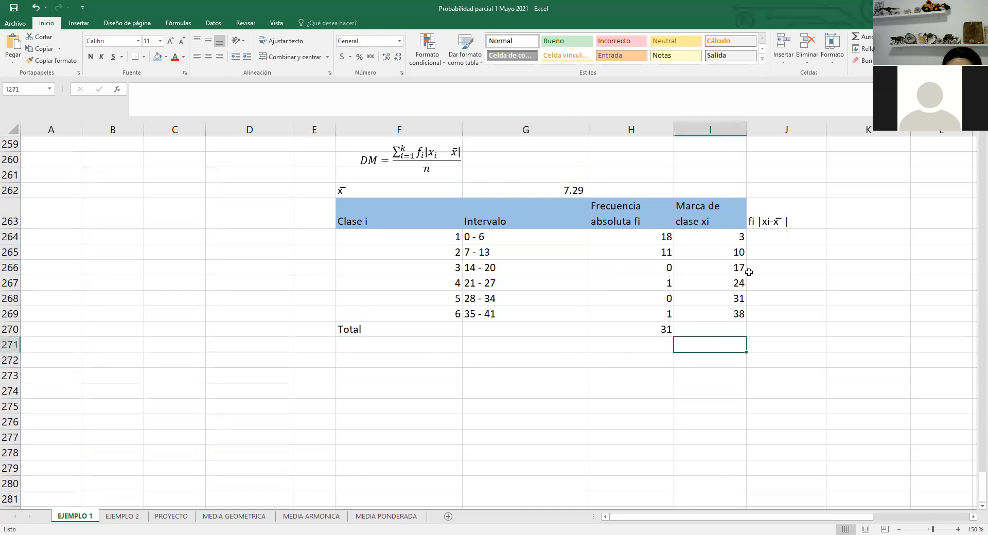
{"action": "left_click", "coordinate": [755, 218]}
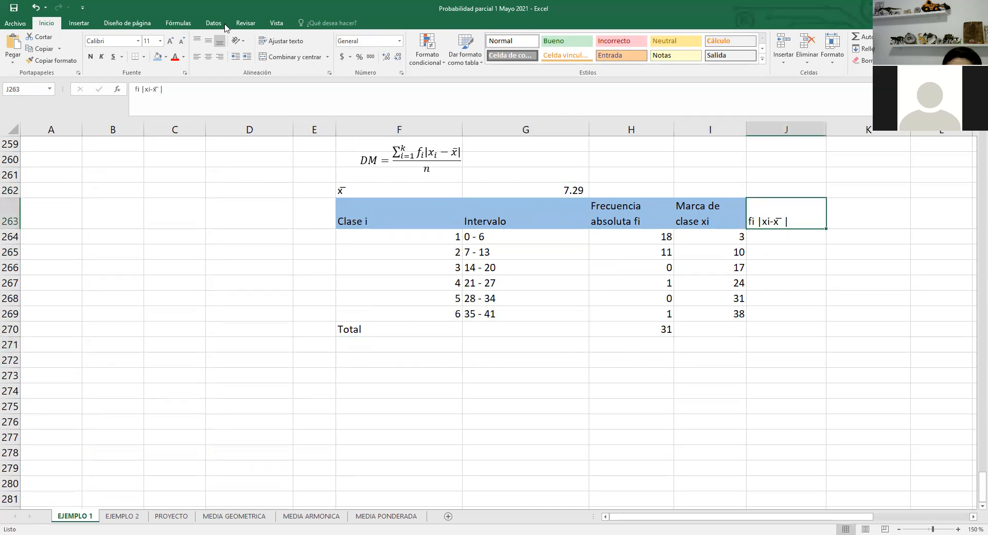
{"action": "left_click", "coordinate": [158, 57]}
Enter the formula =H264*ABS(I264-G$262) in J264 to compute the first class's weighted absolute deviation
{"action": "left_click", "coordinate": [770, 239]}
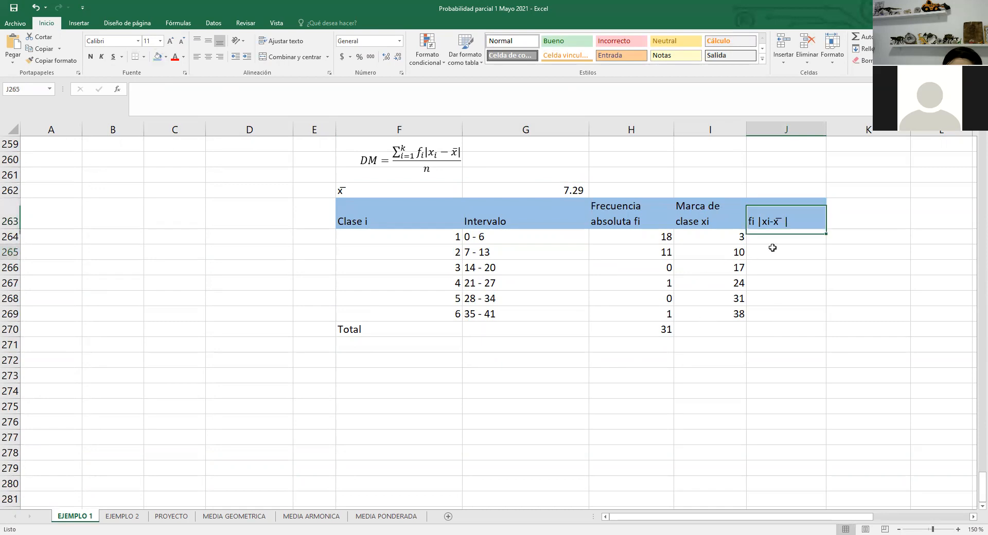
{"action": "type", "text": "="}
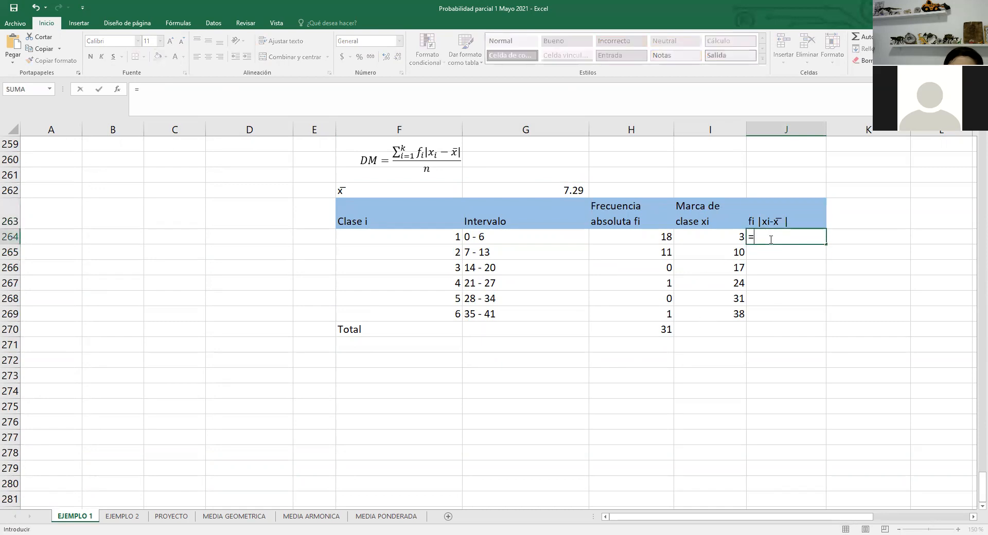
{"action": "left_click", "coordinate": [666, 237]}
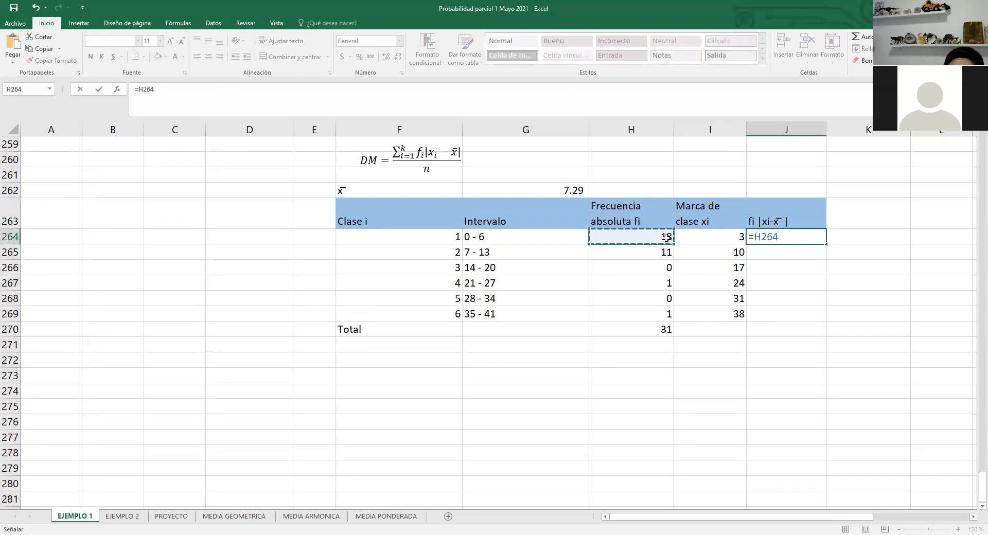
{"action": "type", "text": "*"}
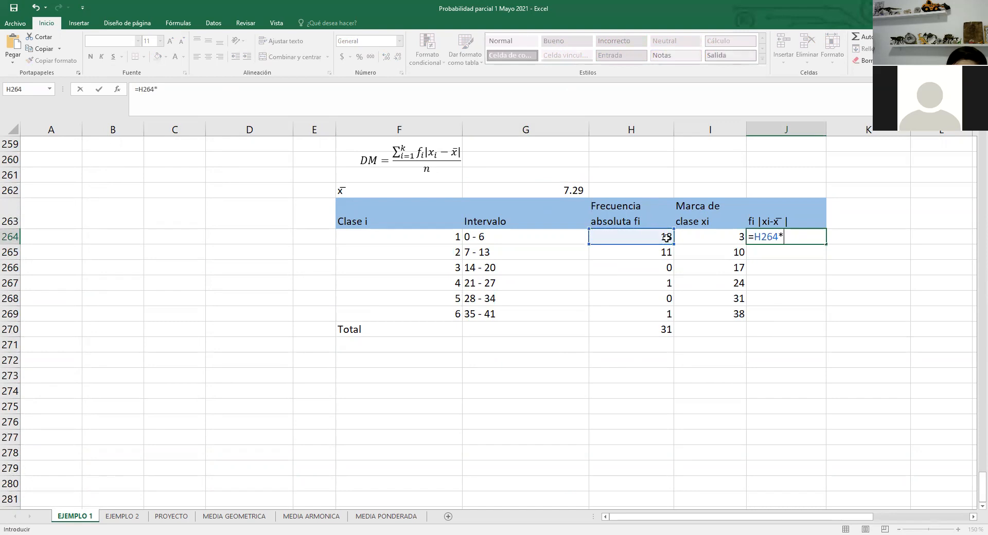
{"action": "type", "text": "ab"}
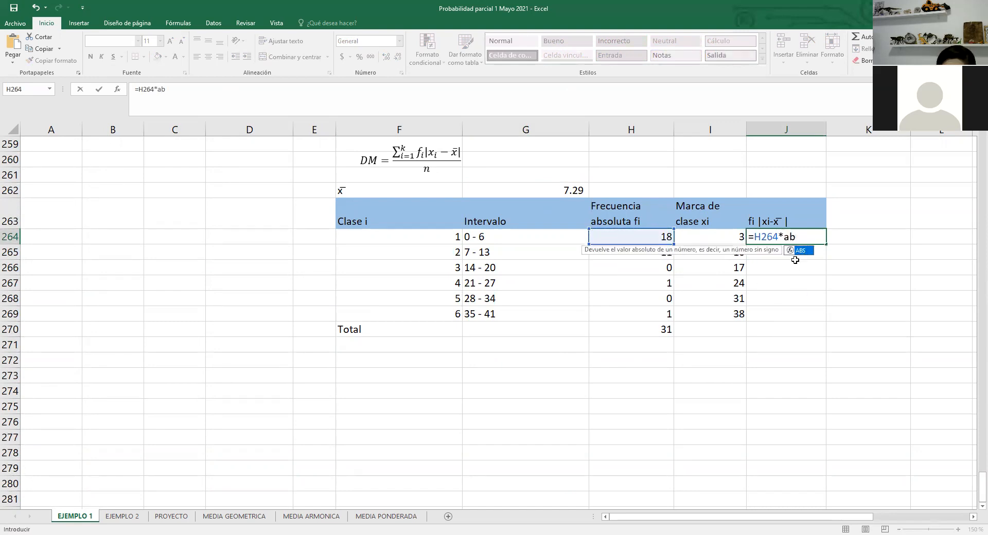
{"action": "key", "text": "Tab"}
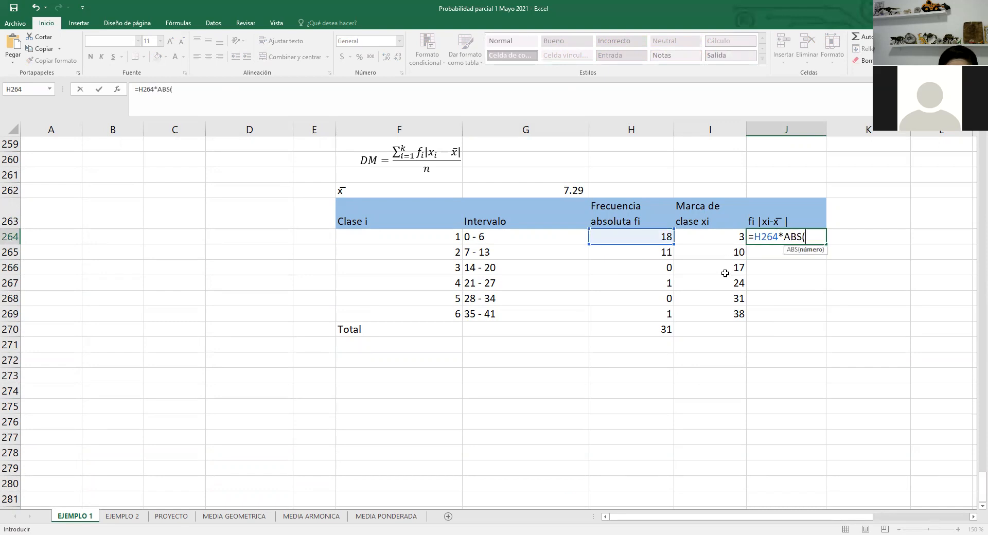
{"action": "left_click", "coordinate": [713, 238]}
{"action": "type", "text": "-"}
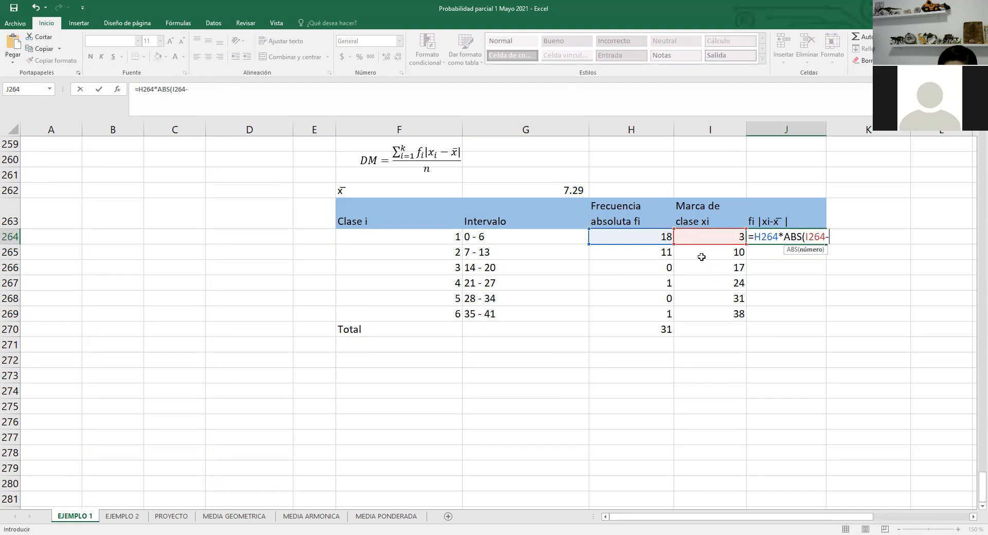
{"action": "left_click", "coordinate": [552, 184]}
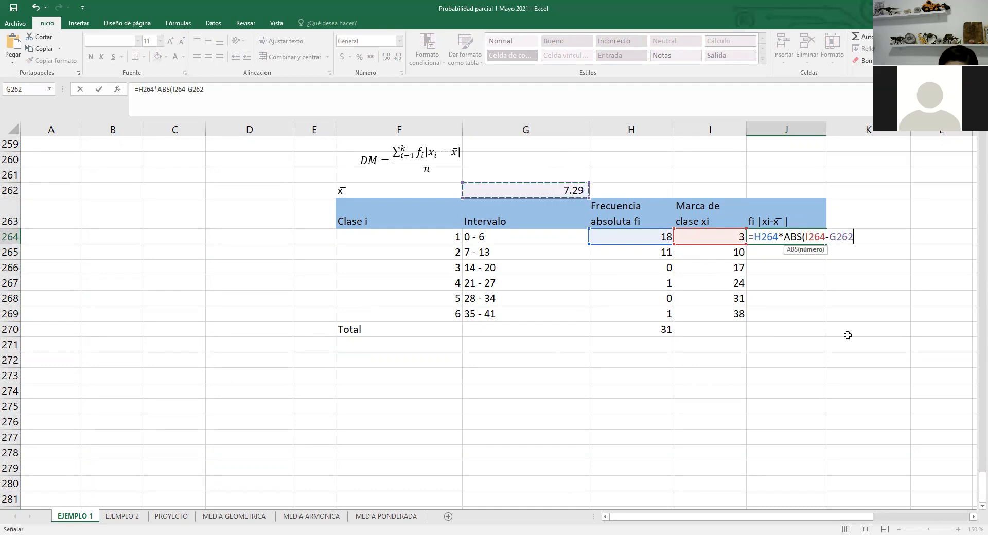
{"action": "left_click", "coordinate": [835, 236]}
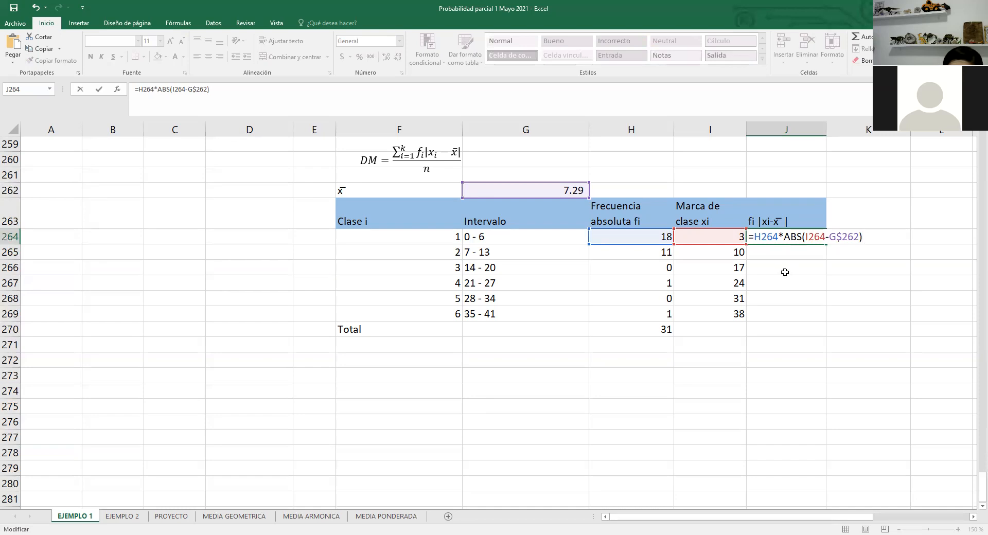
{"action": "key", "text": "Return"}
Copy the J264 deviation formula down through J269 and check the references in J268
{"action": "left_click", "coordinate": [817, 241]}
{"action": "left_click_drag", "start_coordinate": [826, 244], "coordinate": [806, 316]}
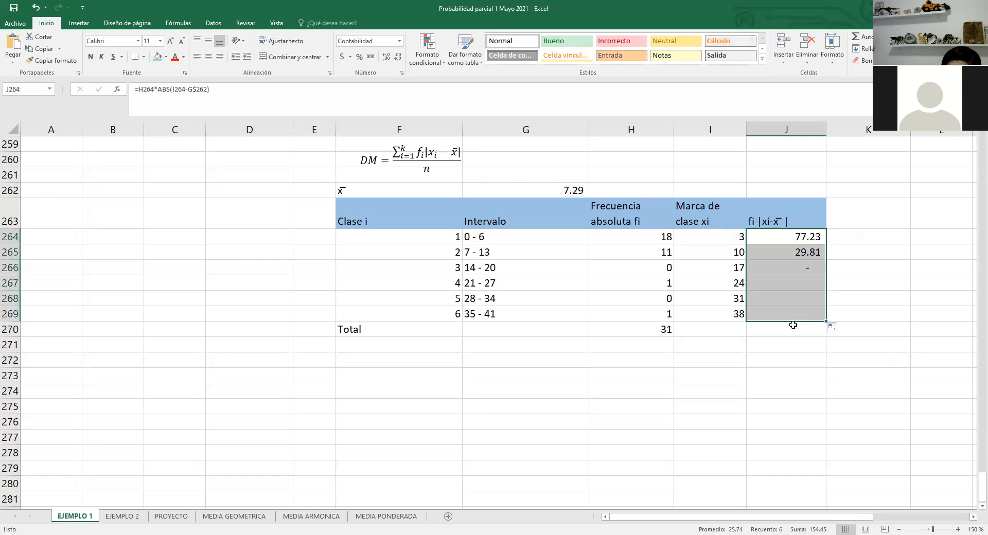
{"action": "double_click", "coordinate": [766, 301]}
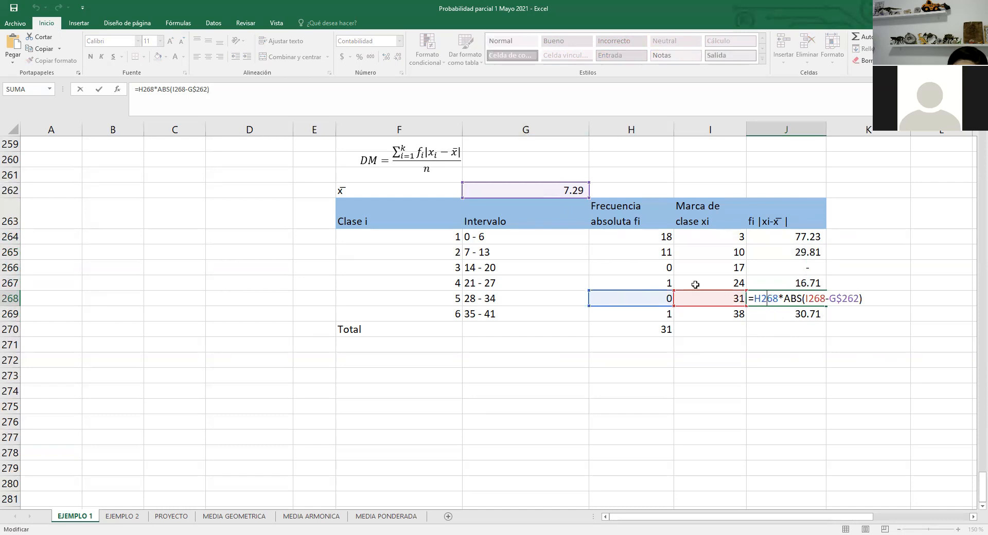
{"action": "key", "text": "Return"}
{"action": "left_click", "coordinate": [812, 366]}
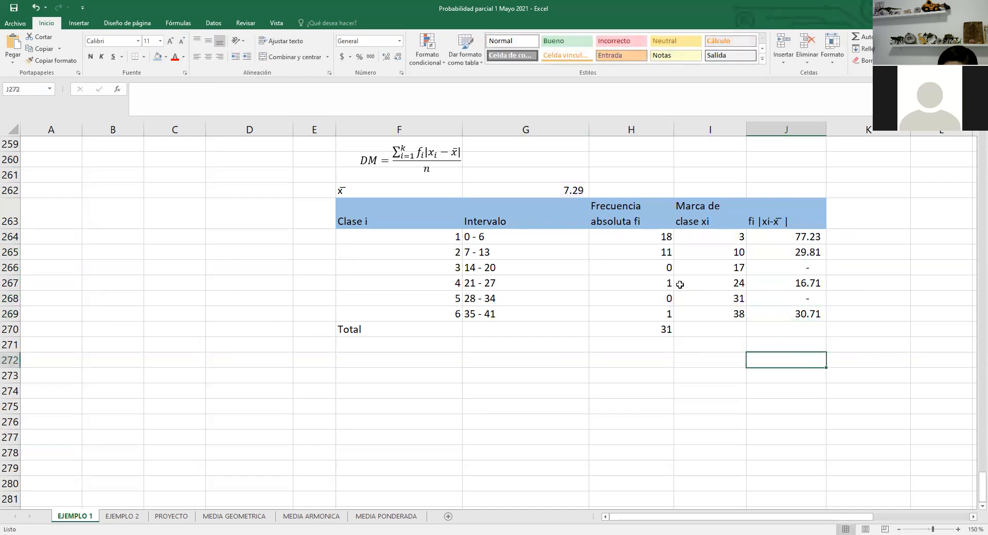
Label I270 in the table's total row as "Suma"
{"action": "left_click", "coordinate": [454, 328]}
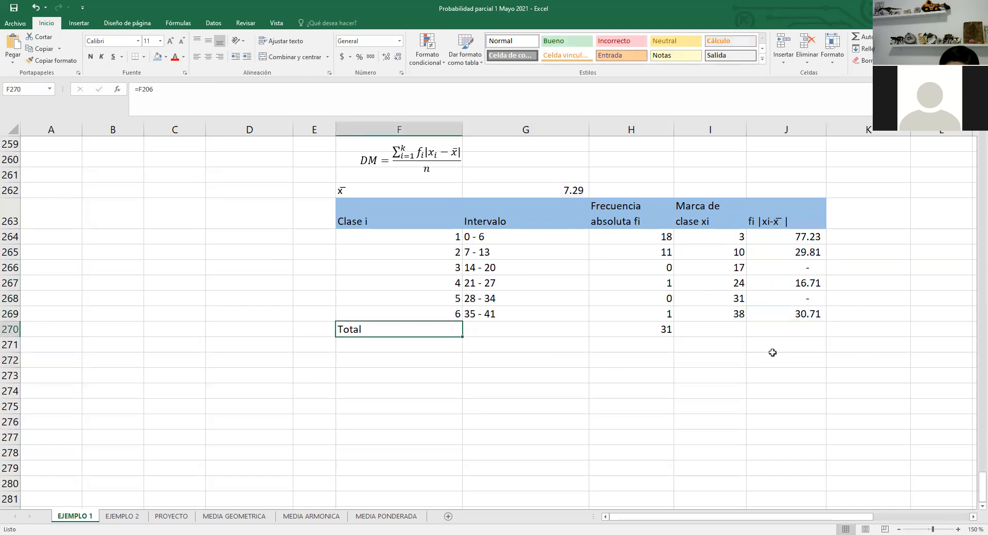
{"action": "left_click", "coordinate": [718, 331]}
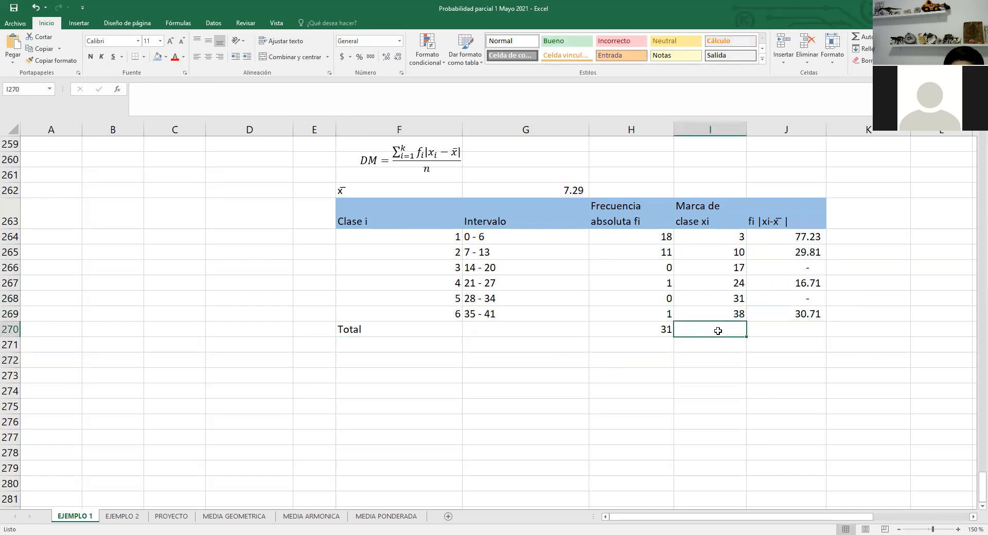
{"action": "type", "text": "Suma"}
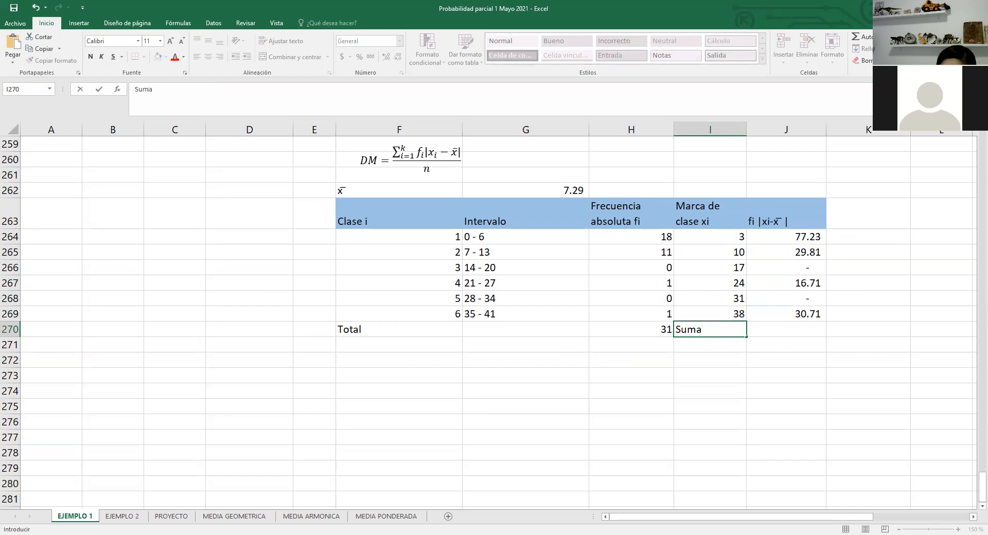
Total the fi |xi-x̄ | column in J270 with the formula =SUMA(J264:J269)
{"action": "left_click", "coordinate": [762, 330]}
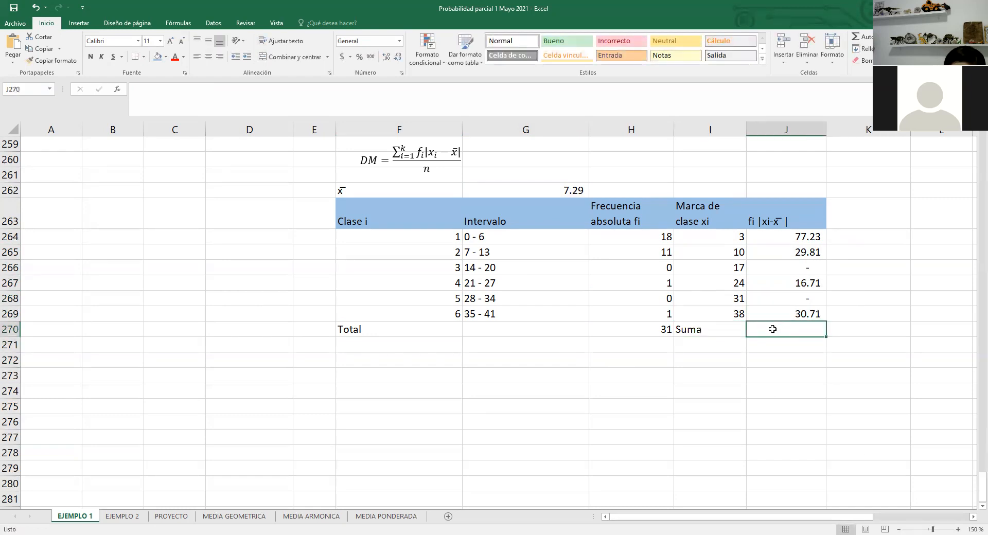
{"action": "type", "text": "="}
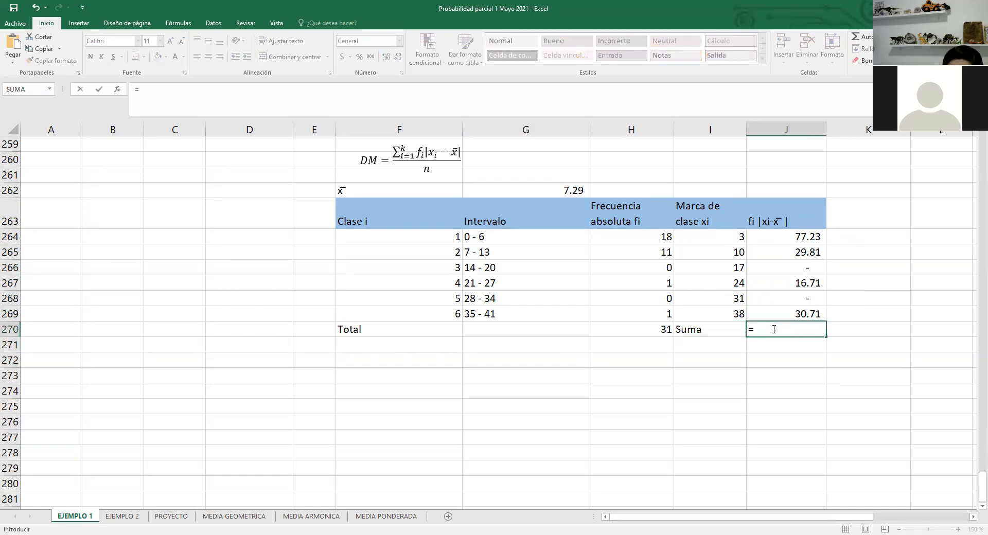
{"action": "type", "text": "suma"}
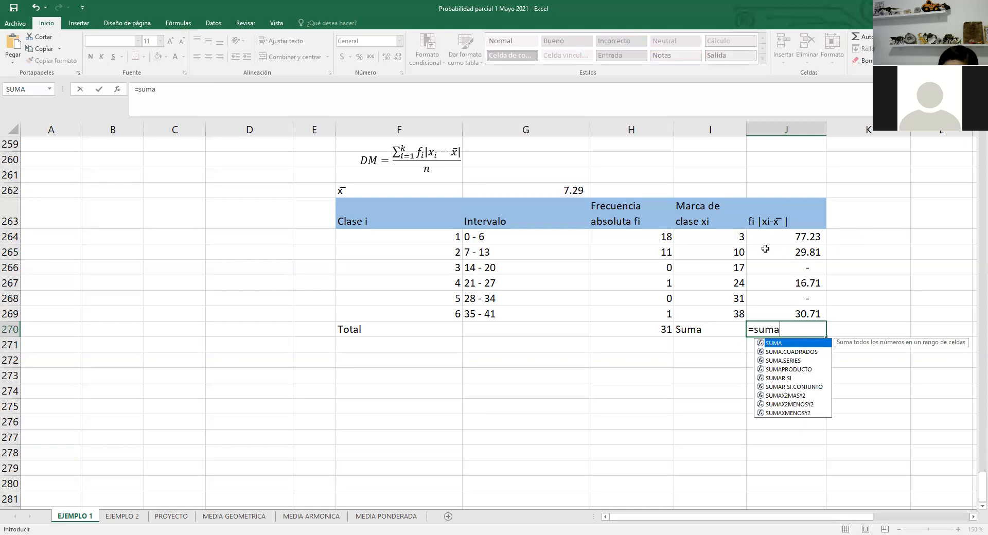
{"action": "key", "text": "alt+="}
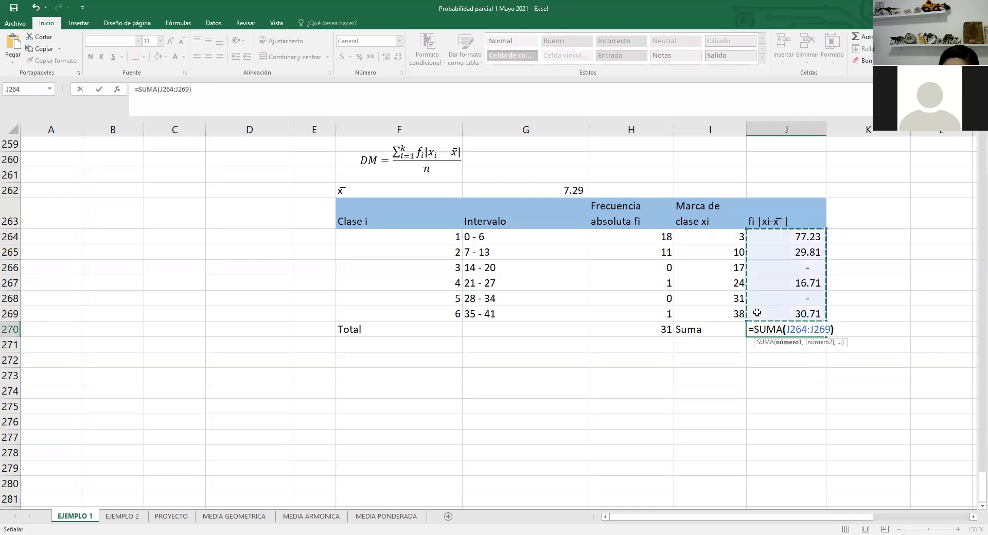
{"action": "key", "text": "Return"}
{"action": "left_click", "coordinate": [787, 387]}
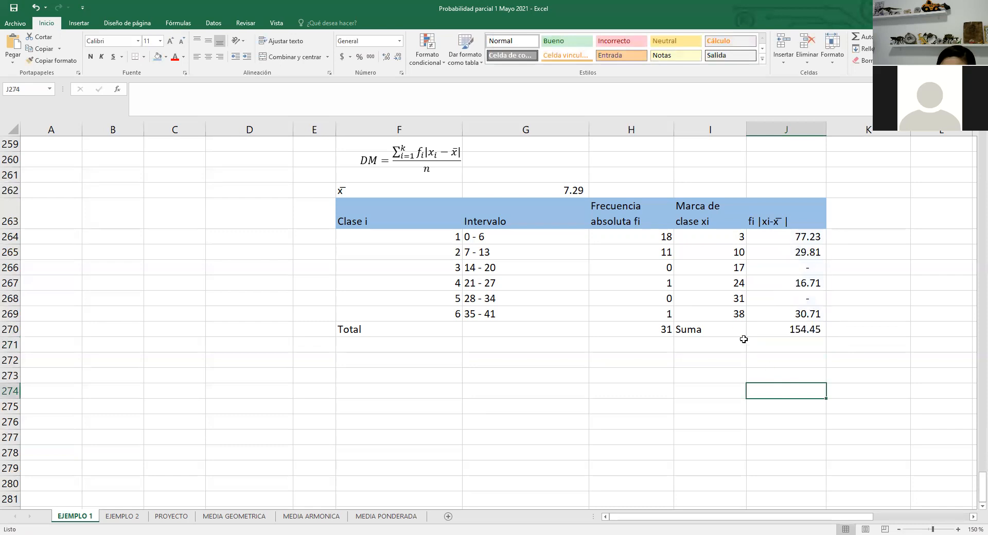
{"action": "left_click", "coordinate": [737, 333]}
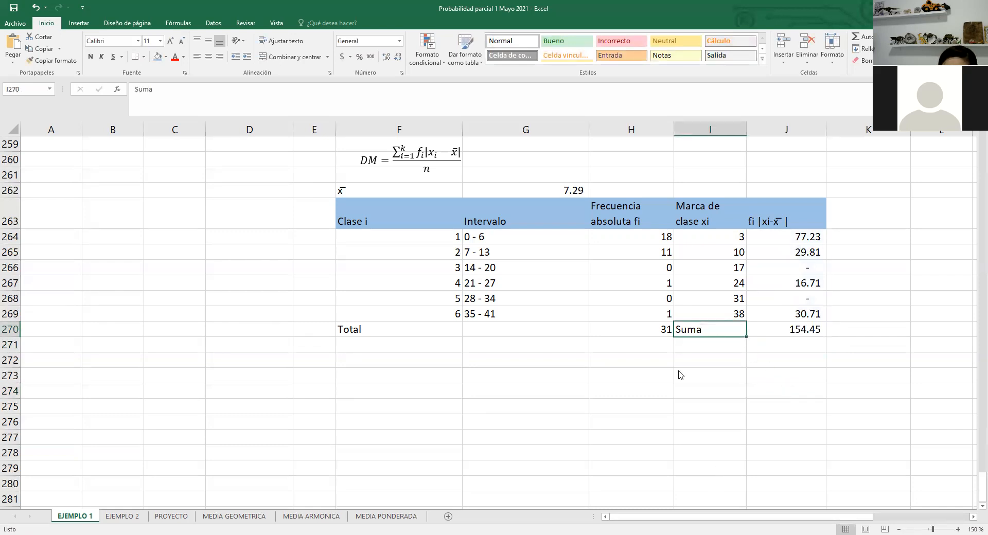
{"action": "left_click", "coordinate": [788, 344]}
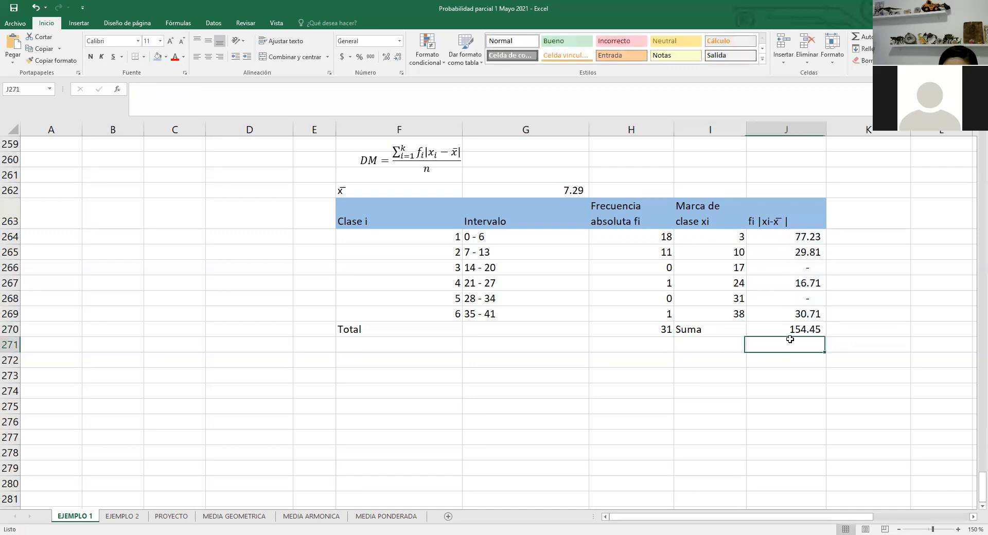
Label F272 "DM=" and compute the mean deviation in G272 with the formula =J270/H270
{"action": "left_click", "coordinate": [409, 359]}
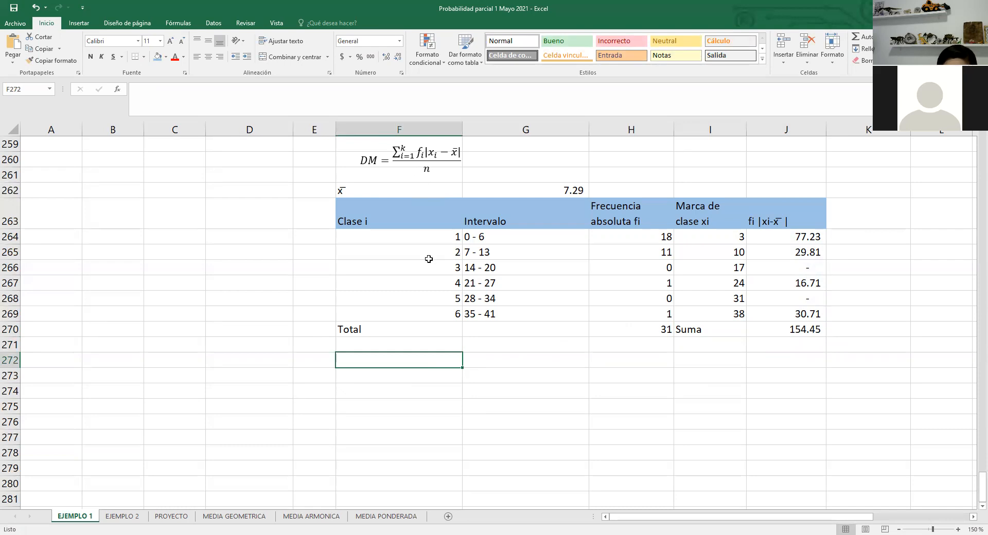
{"action": "type", "text": "DM="}
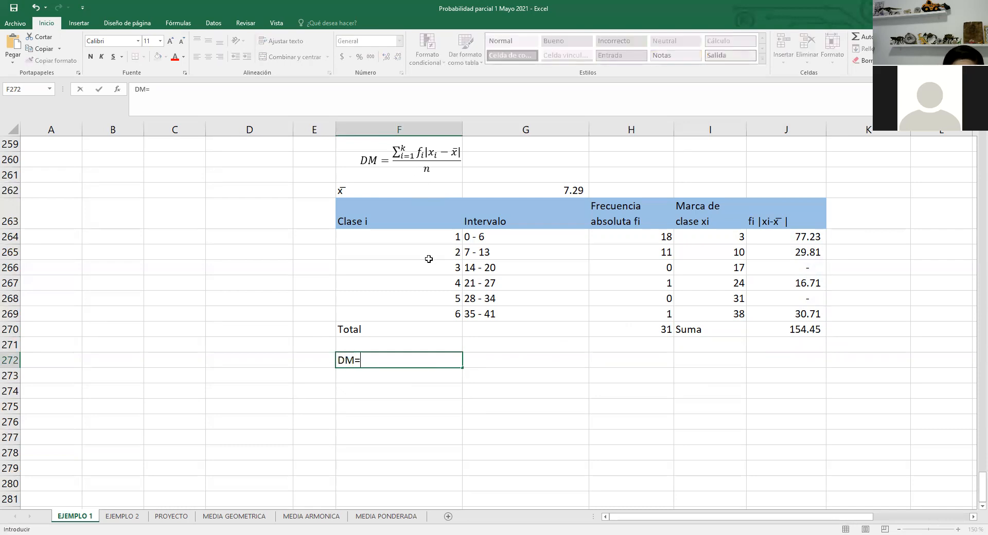
{"action": "left_click", "coordinate": [473, 362]}
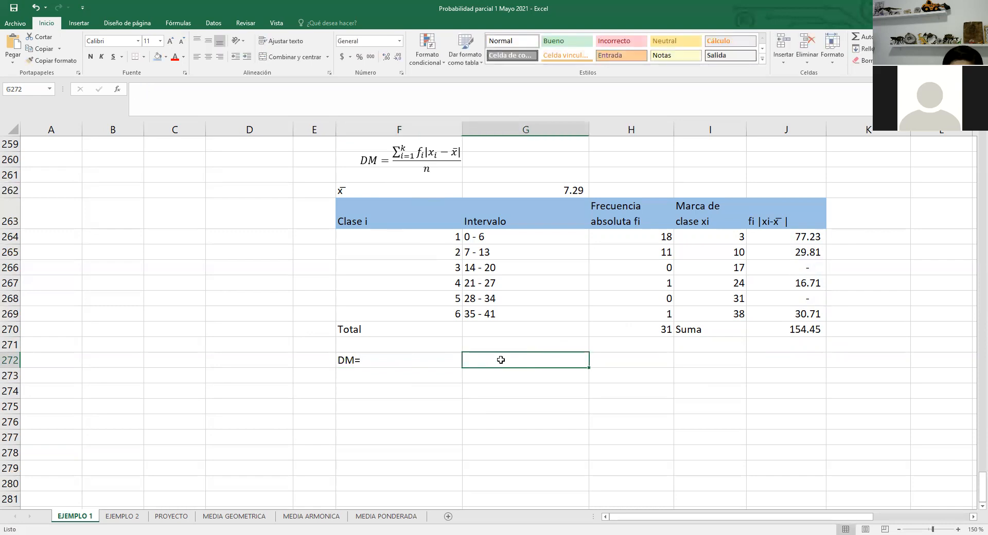
{"action": "type", "text": "="}
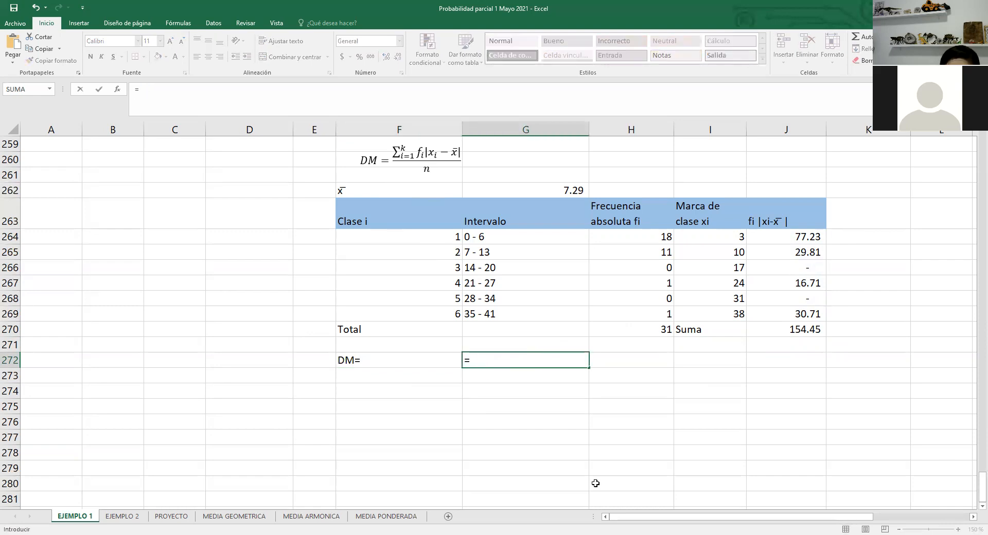
{"action": "left_click", "coordinate": [803, 333]}
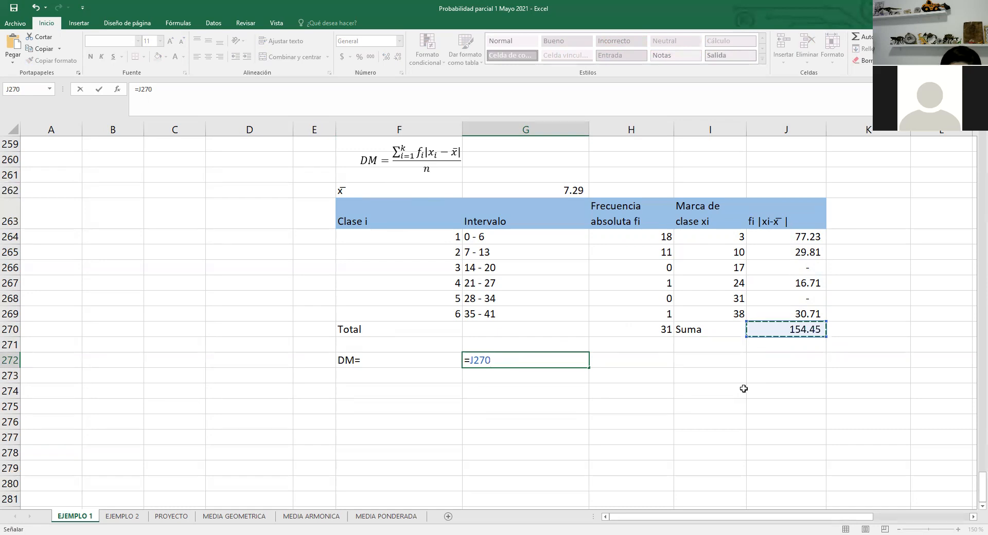
{"action": "type", "text": "/"}
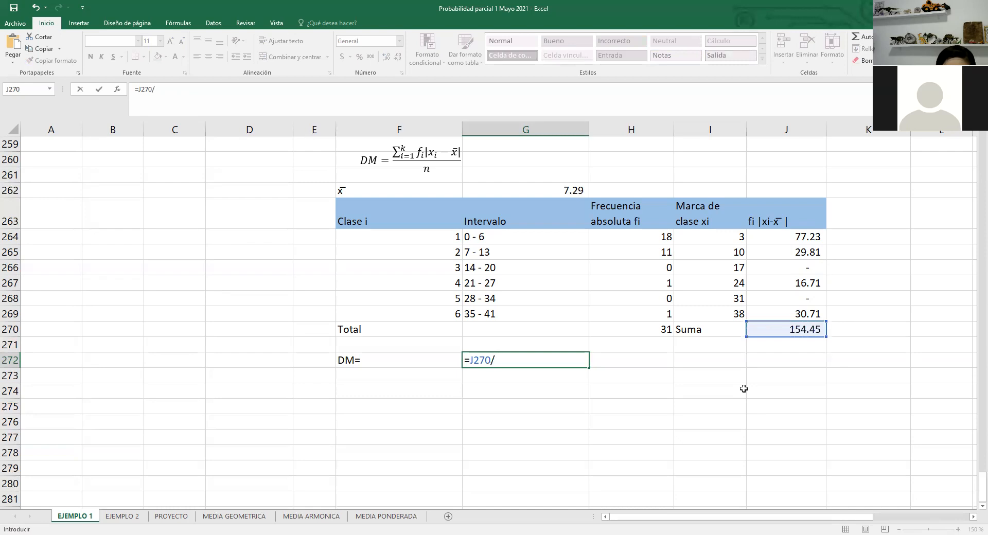
{"action": "left_click", "coordinate": [661, 328]}
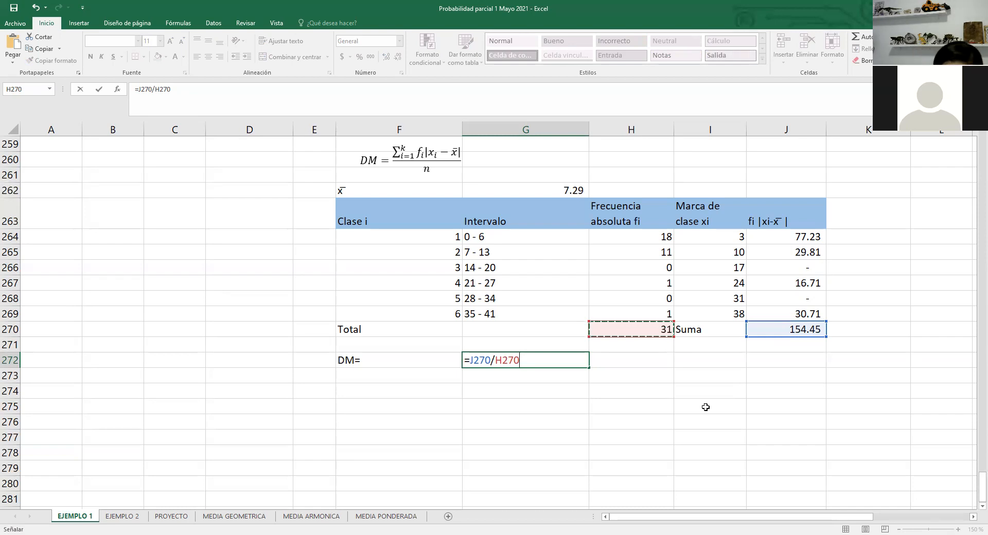
{"action": "key", "text": "Return"}
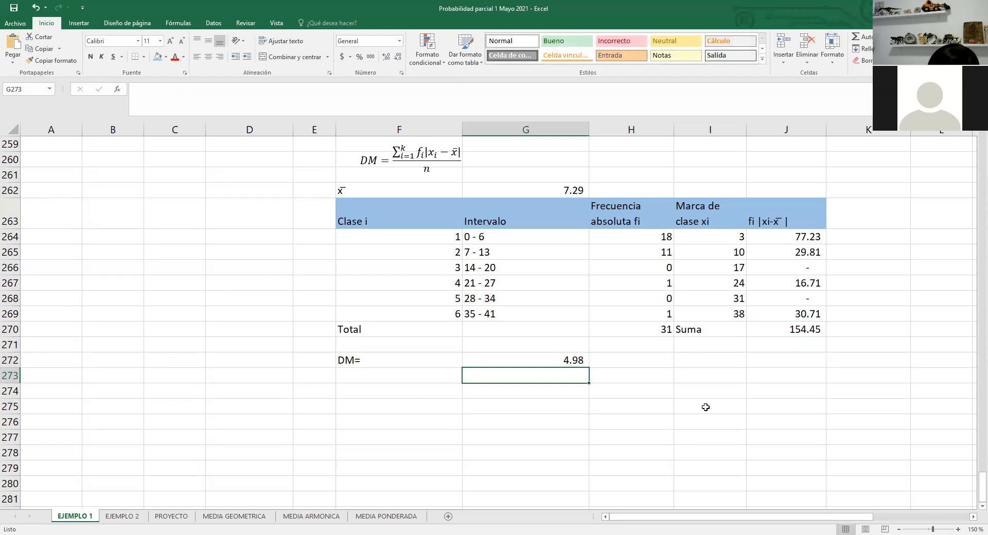